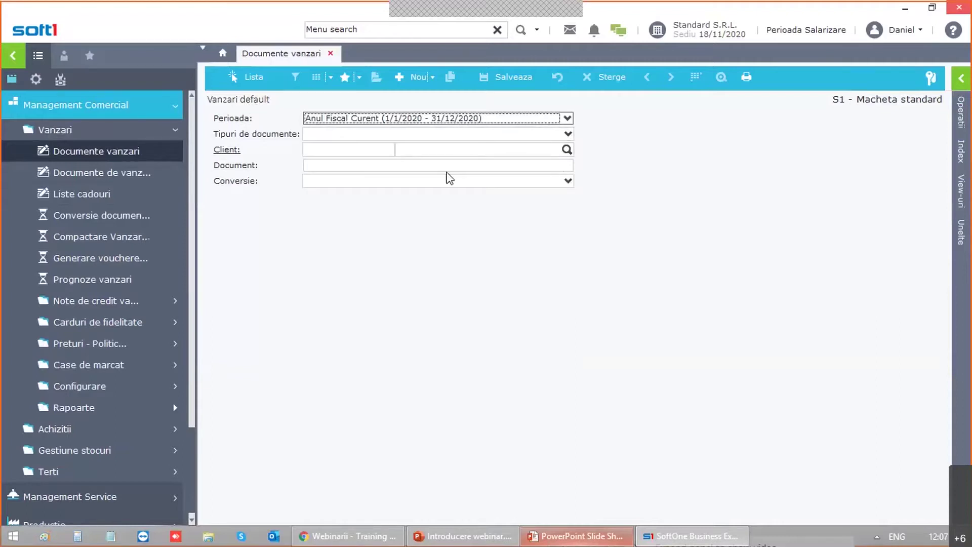
Step: List the sales documents of the current fiscal year with the Vanzari default index and toggle the grouping row
click(233, 74)
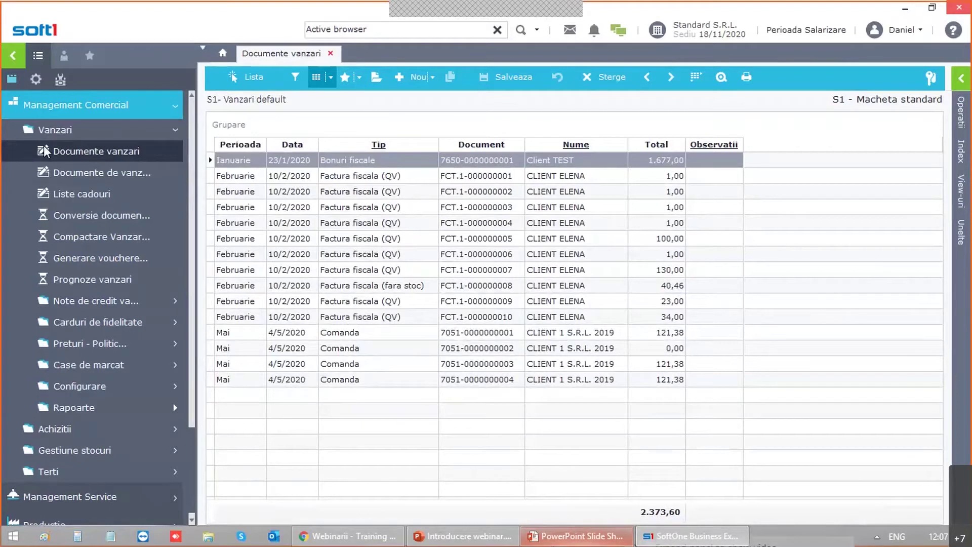
click(293, 76)
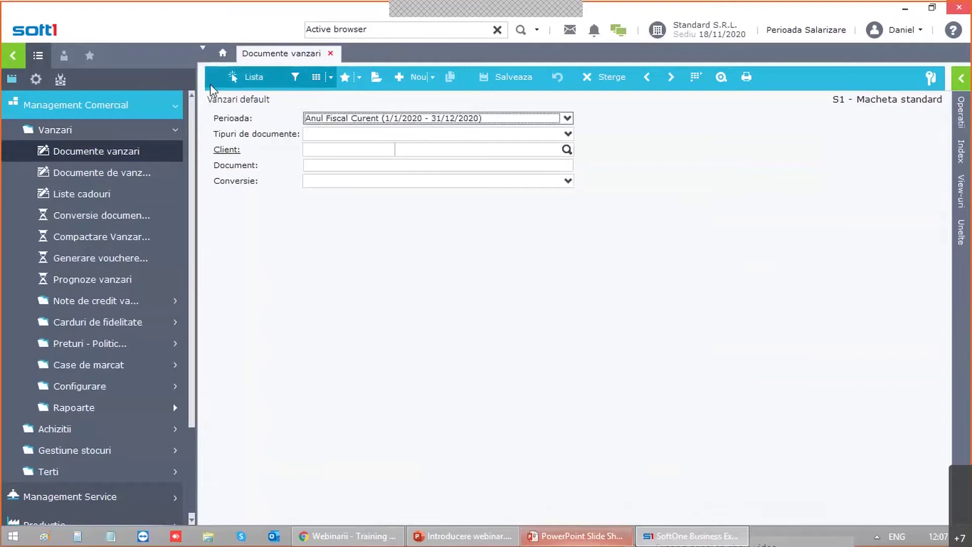
key(Return)
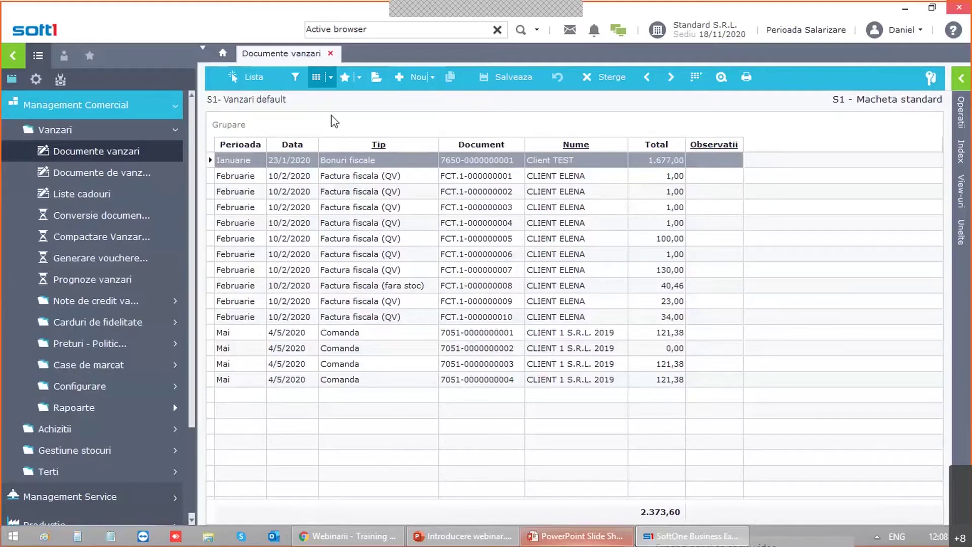
click(320, 81)
click(319, 81)
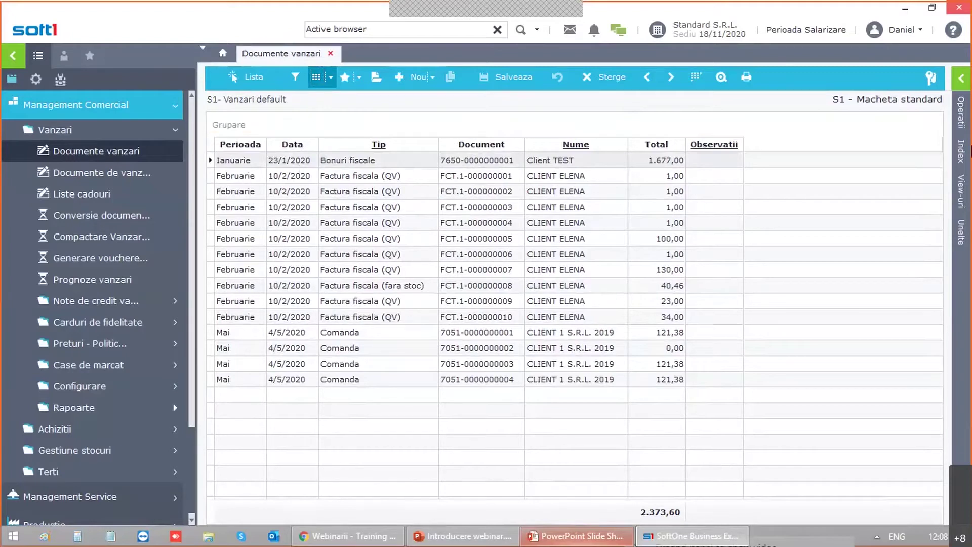
Step: Configure the Vanzari default index, remove the Tip field from its sorting and grouping fields, and save it
click(960, 151)
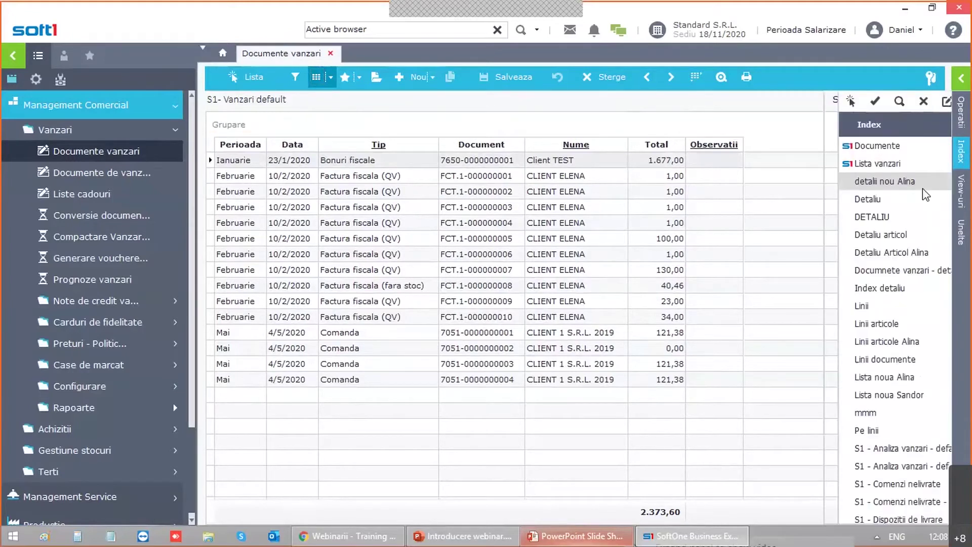
drag(946, 180, 891, 472)
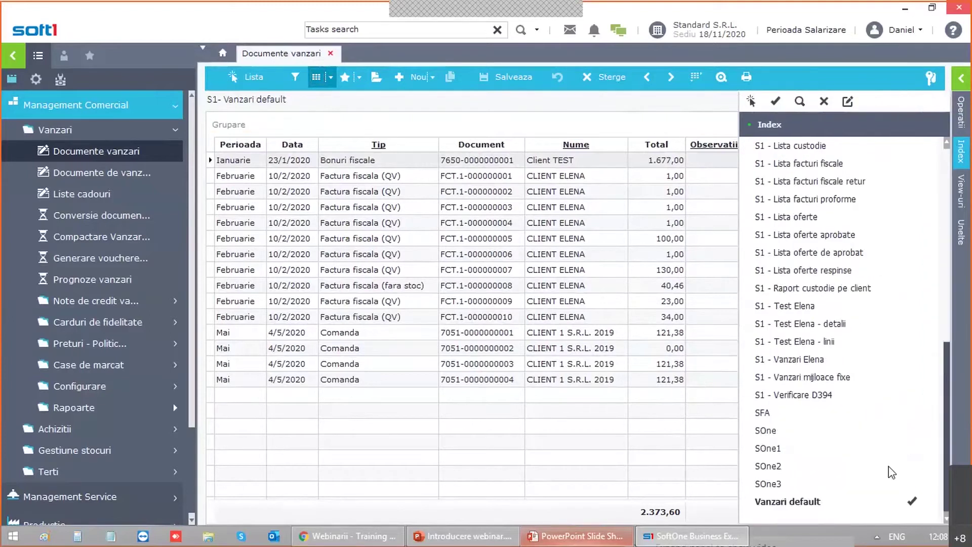
right_click(876, 502)
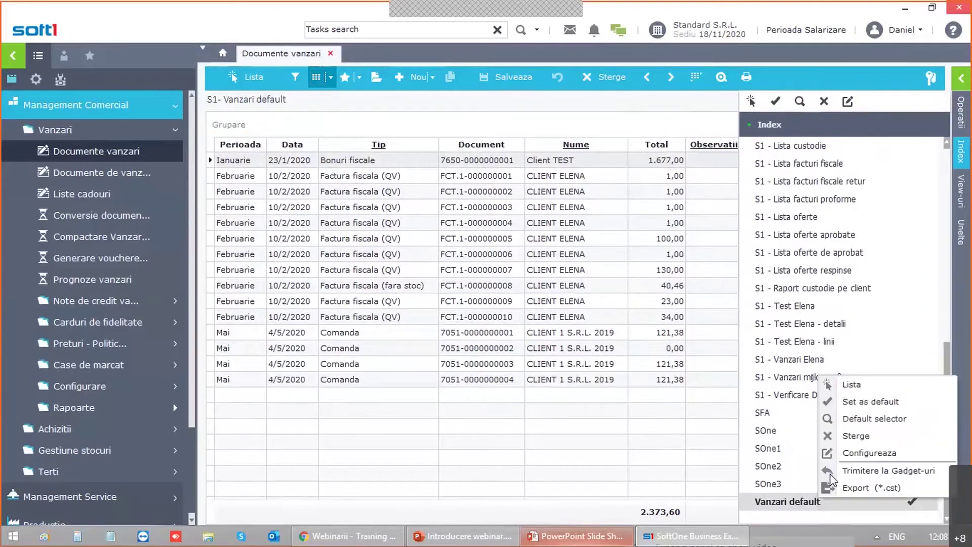
click(774, 391)
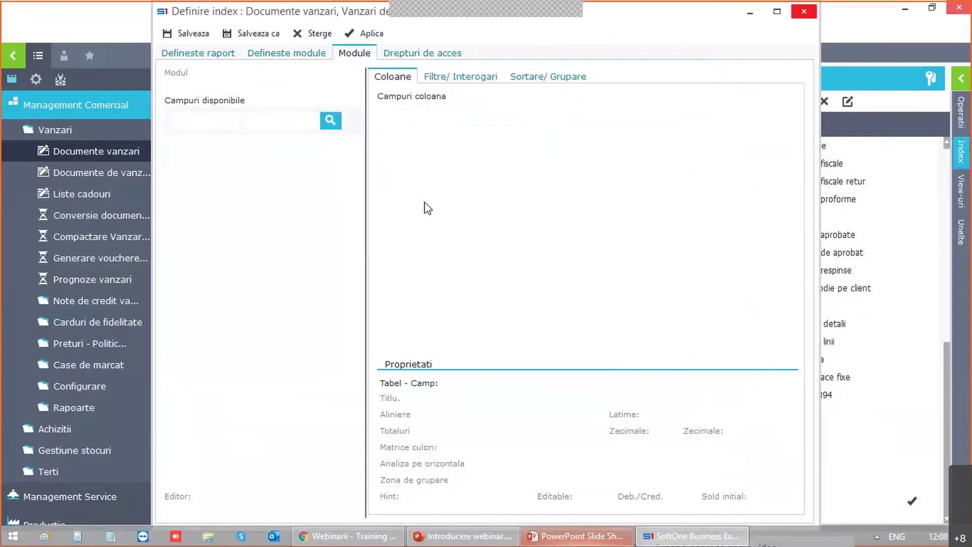
click(538, 78)
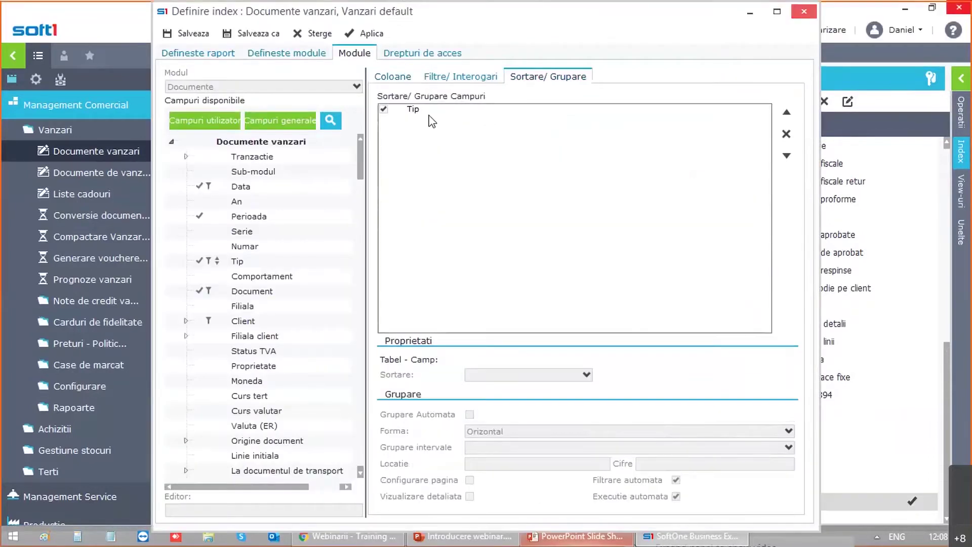
click(423, 110)
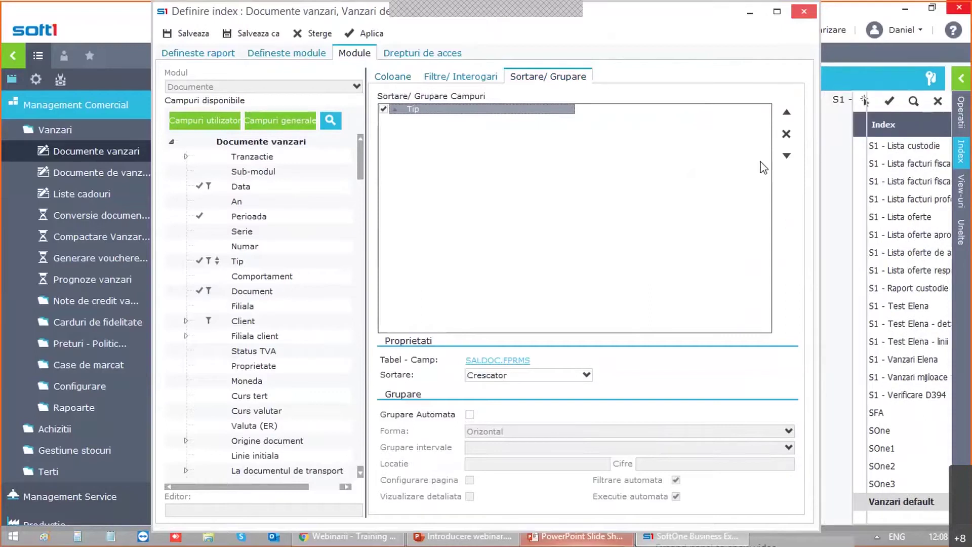
click(184, 35)
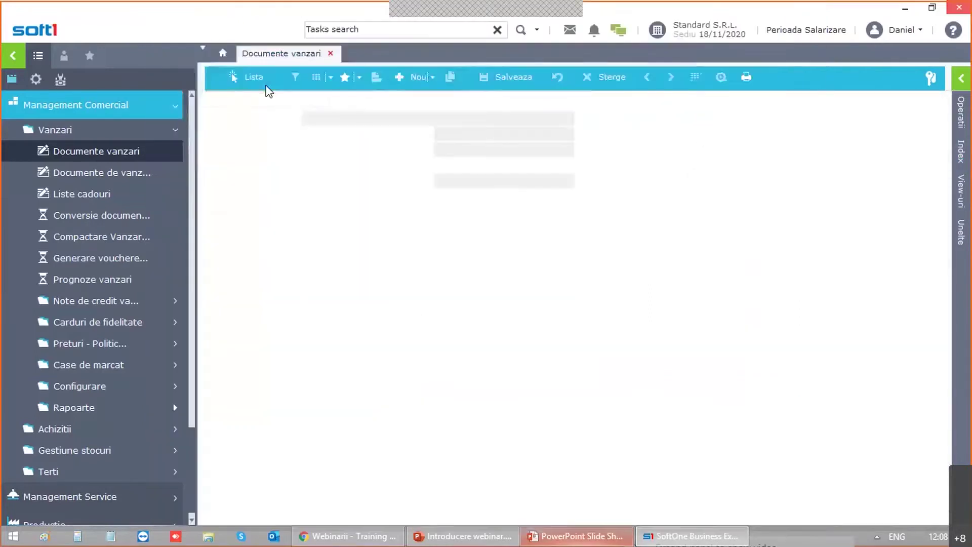
Step: Rerun the Vanzari default list and toggle its grouping row off and back on
click(247, 86)
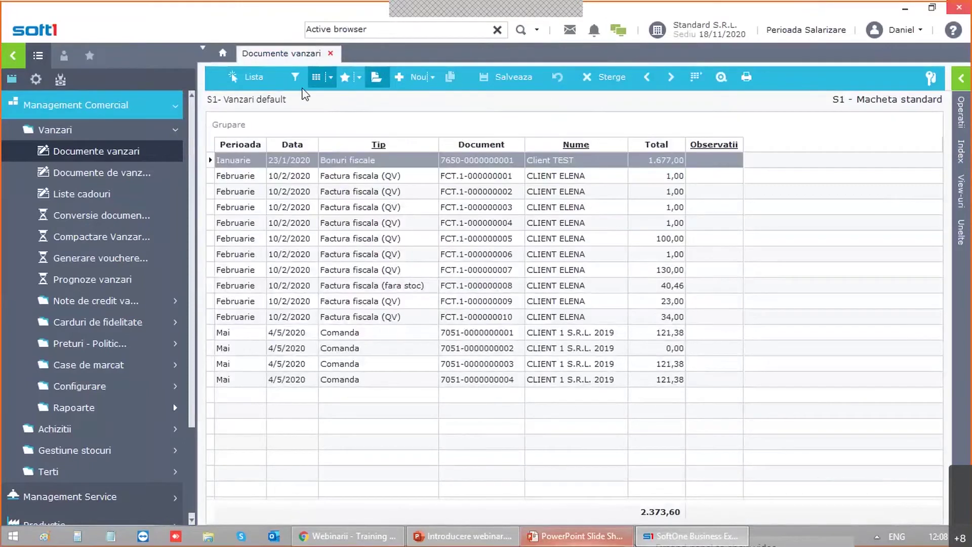
click(315, 80)
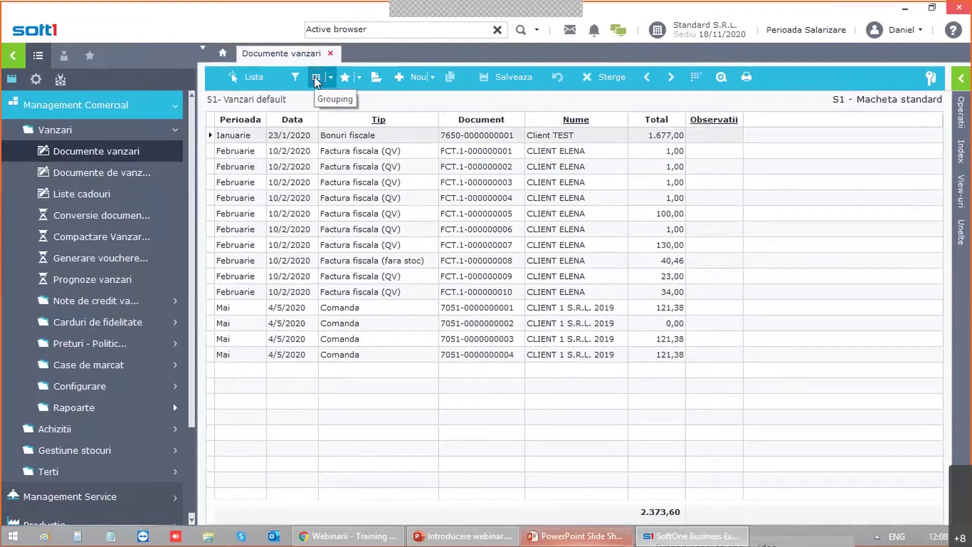
click(315, 80)
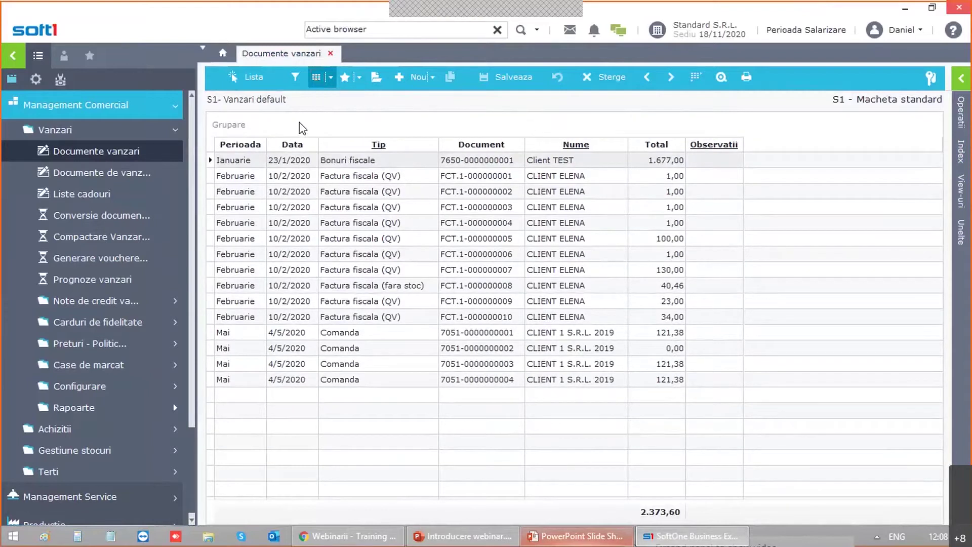
click(223, 128)
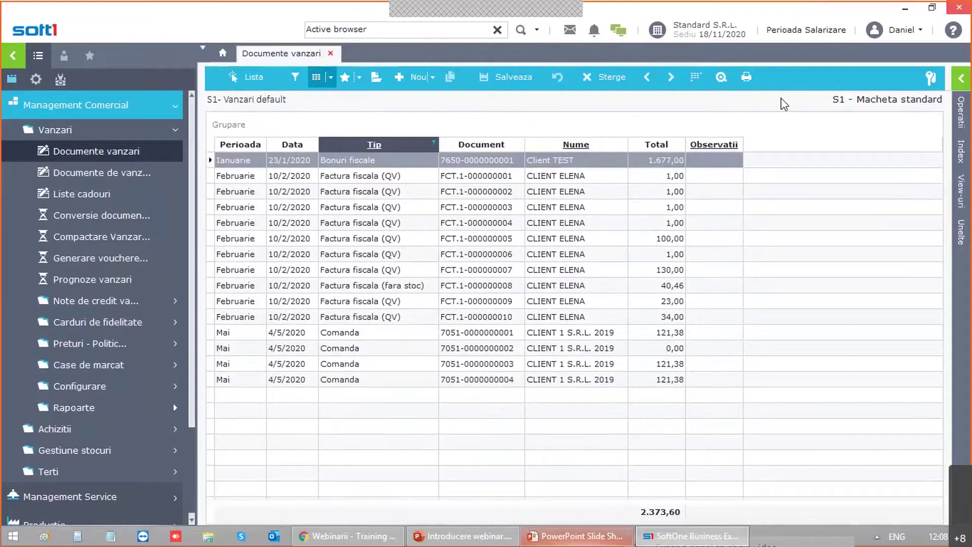
Step: Switch to the Lista vanzari index, list the documents for Anul Fiscal Curent, and hide the grouping row
click(961, 182)
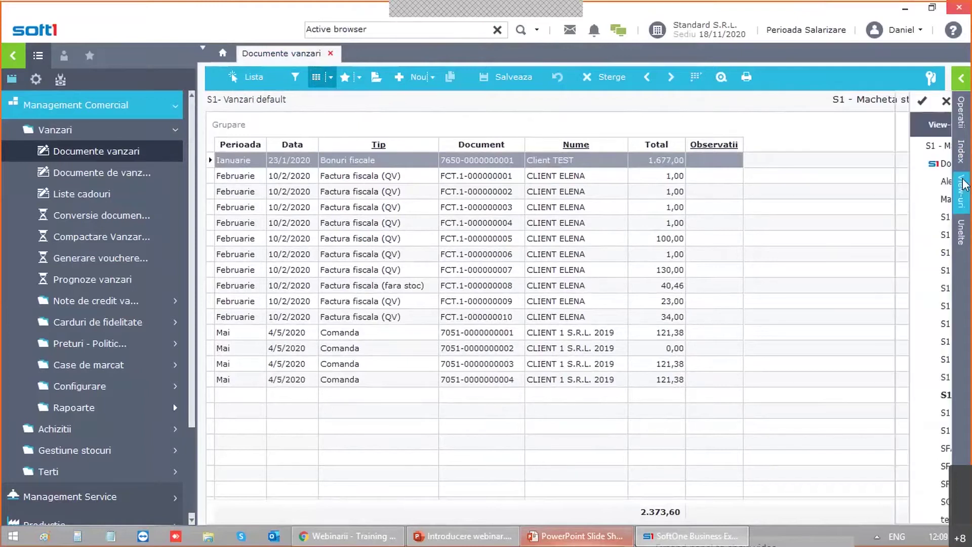
click(963, 160)
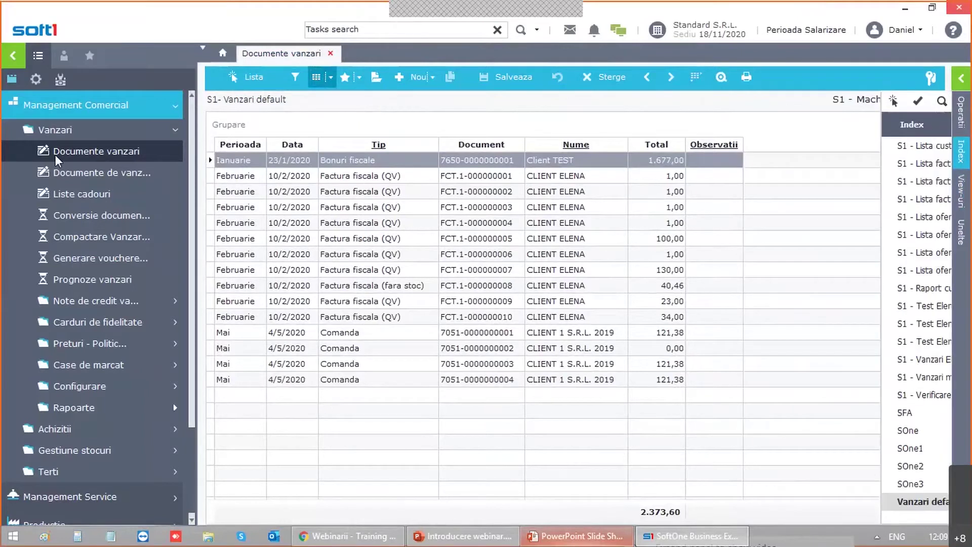
click(967, 117)
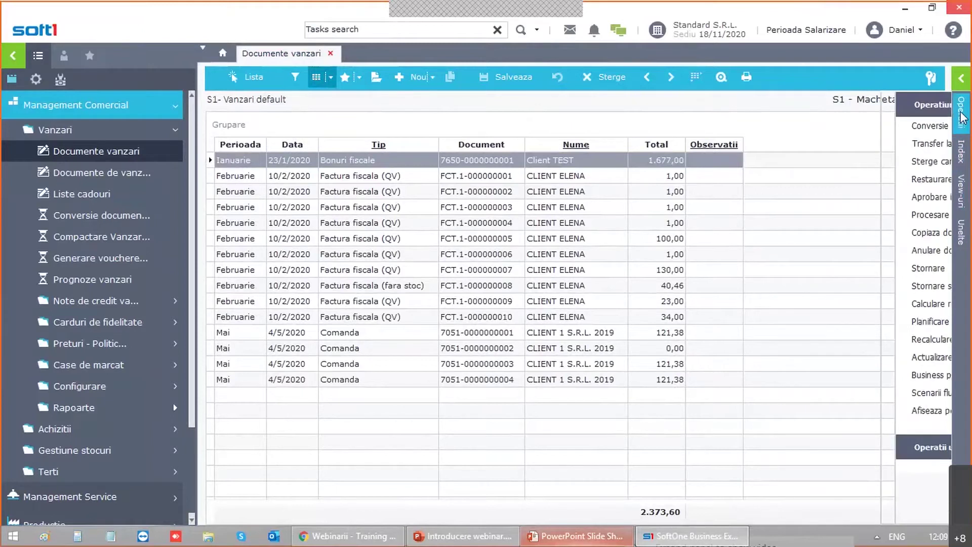
click(961, 167)
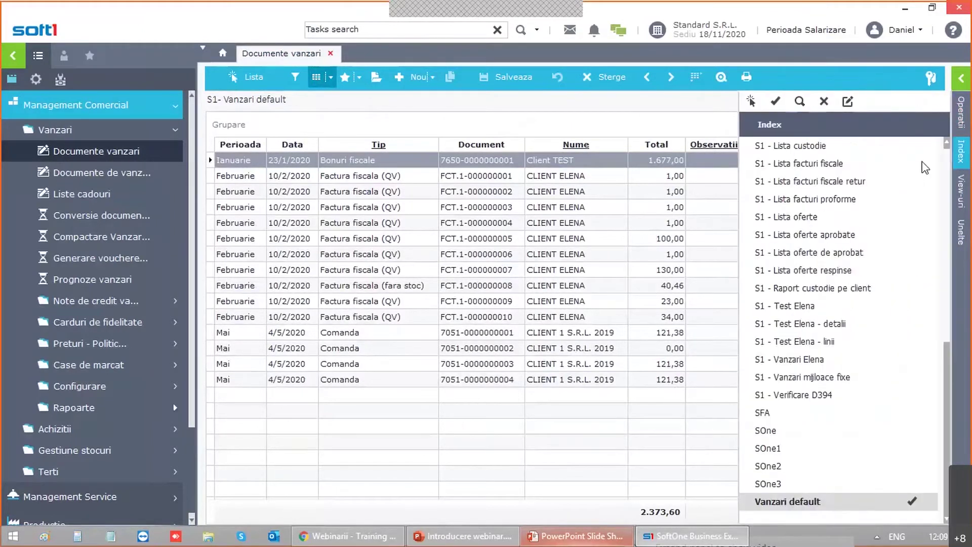
drag(946, 384, 950, 138)
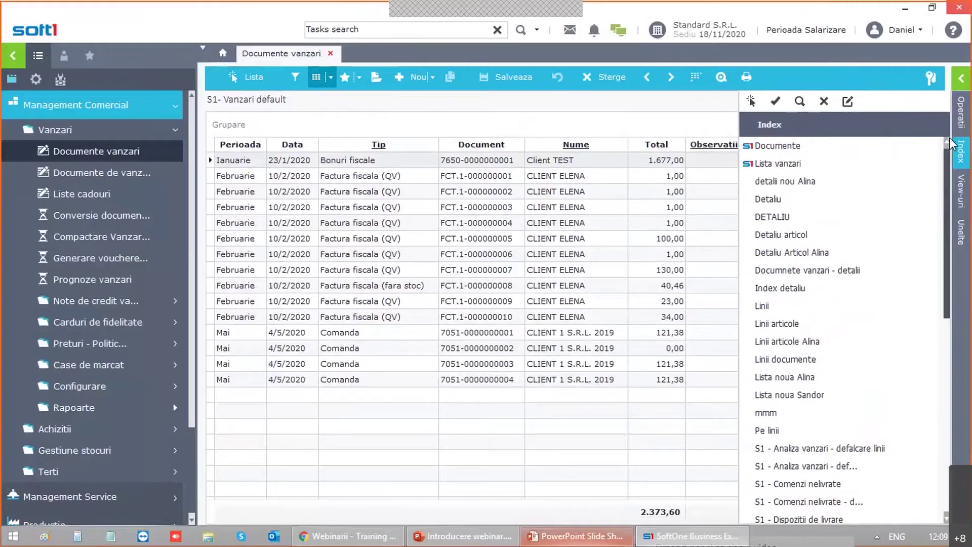
click(799, 165)
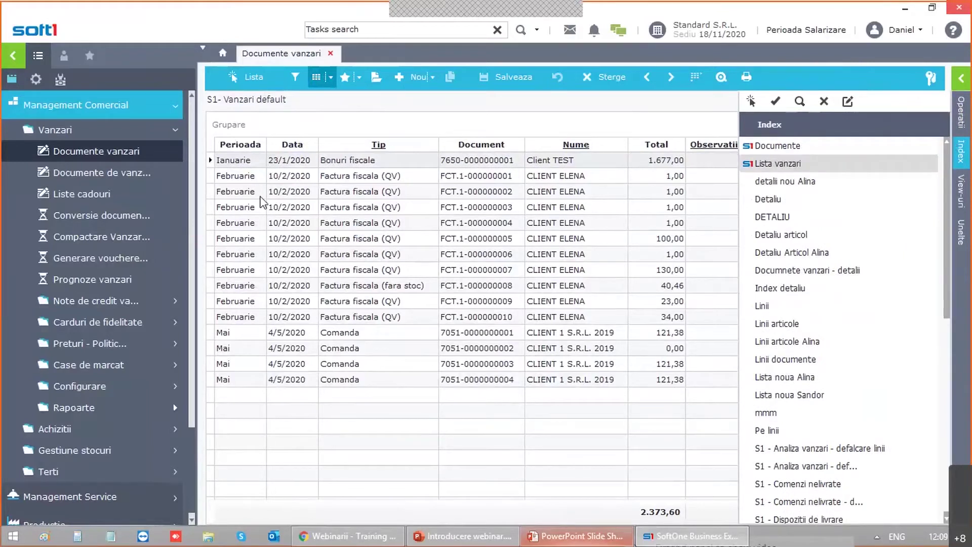
click(568, 118)
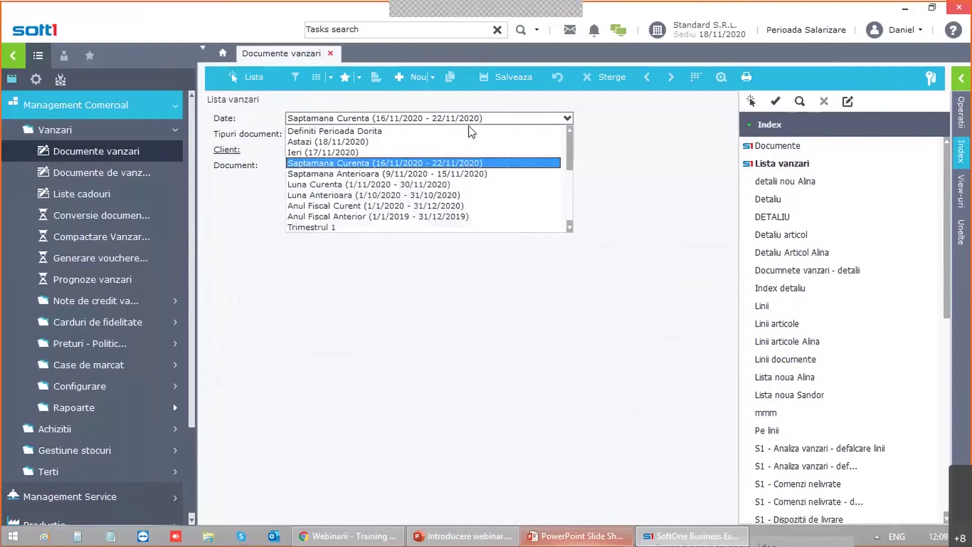
click(354, 205)
click(238, 77)
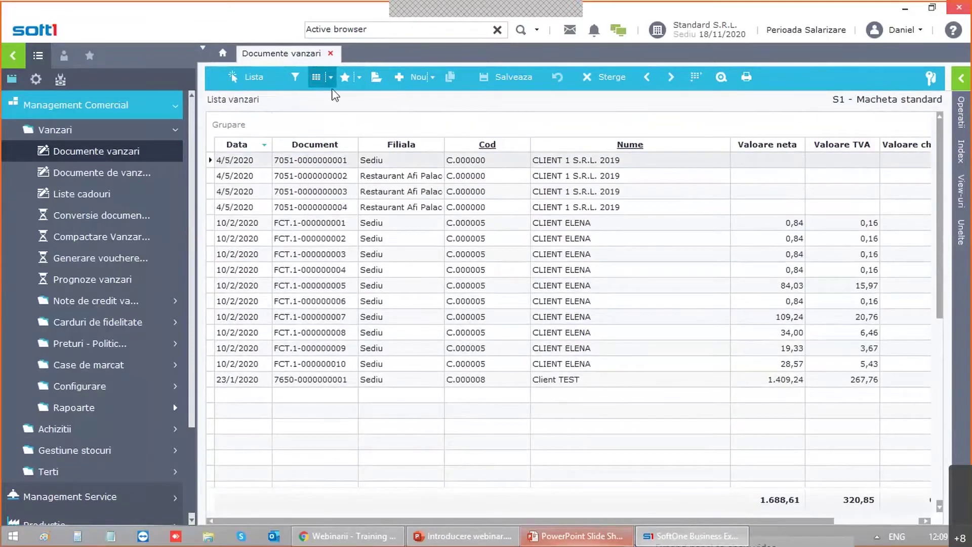
click(323, 78)
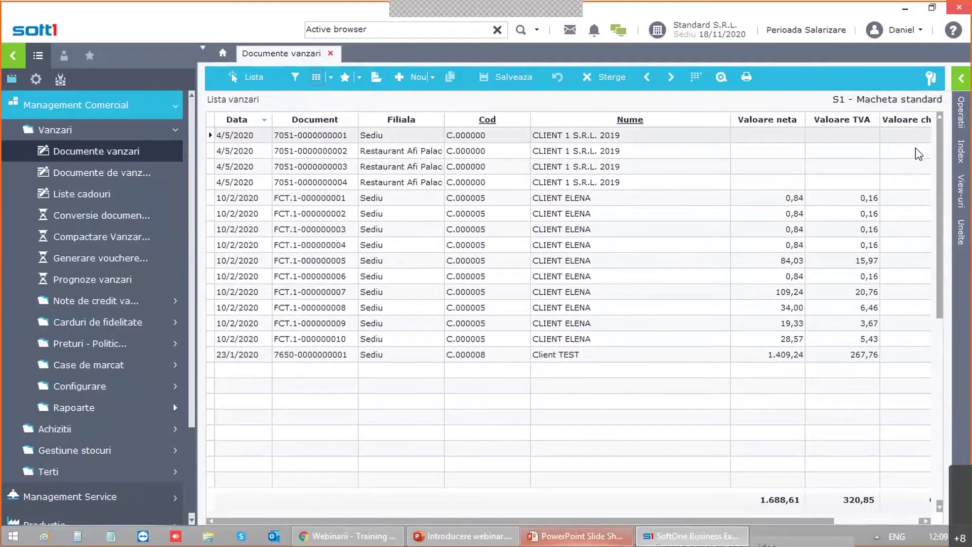
Step: Open the Vanzari default index for configuration and remove Perioada from its columns
click(962, 191)
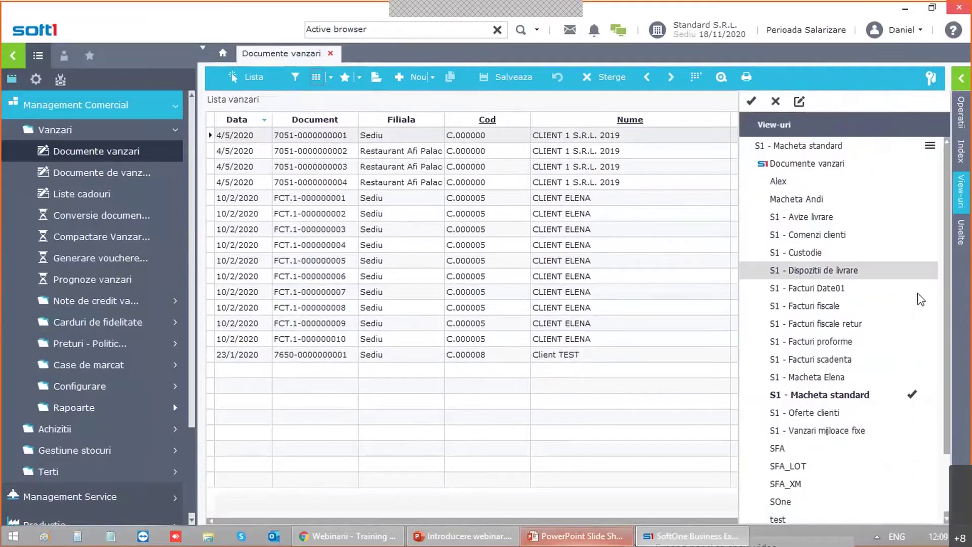
scroll(810, 163, down, 3)
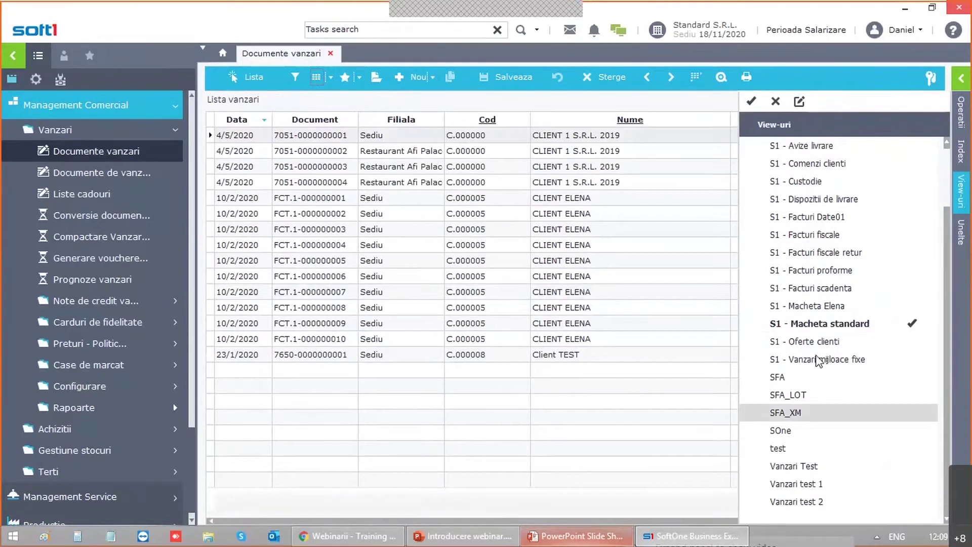
click(960, 152)
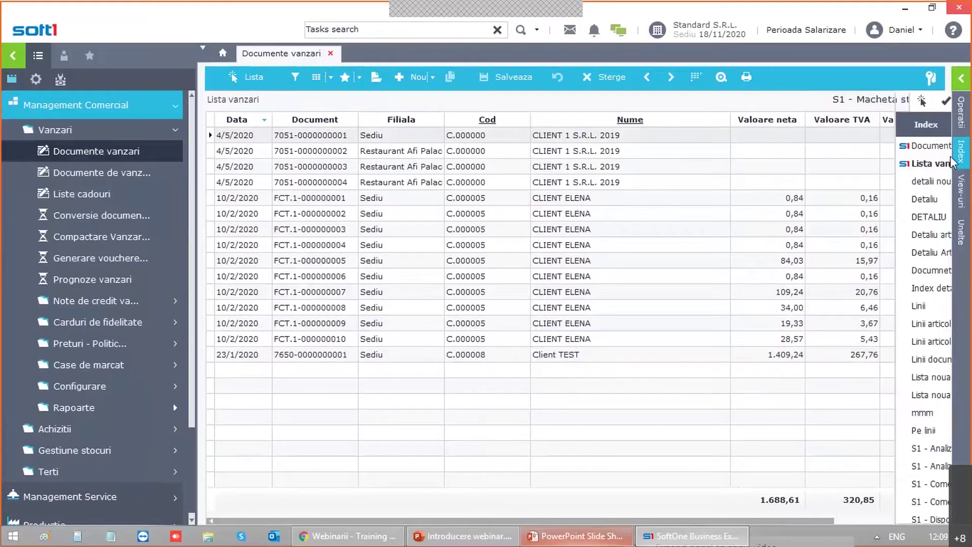
drag(949, 224, 936, 457)
right_click(817, 506)
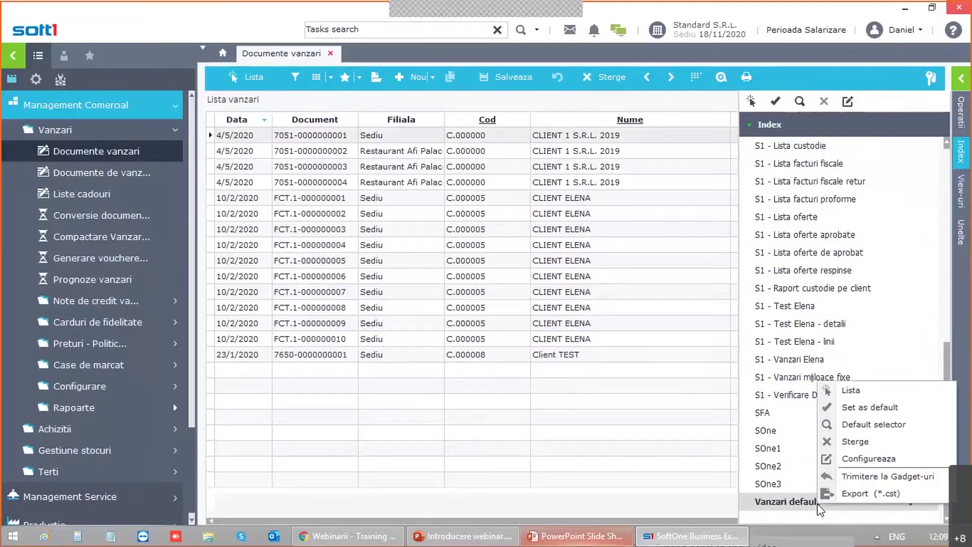
click(860, 408)
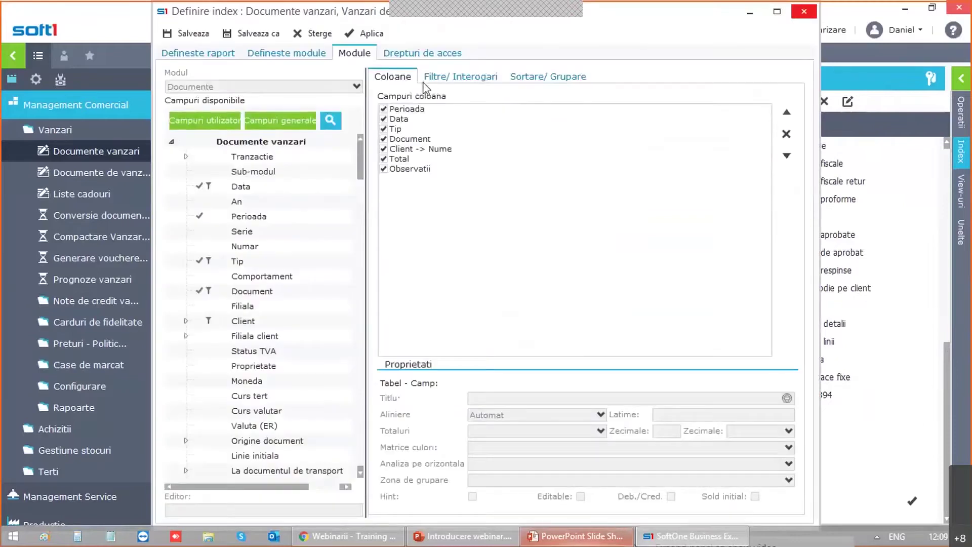
click(413, 109)
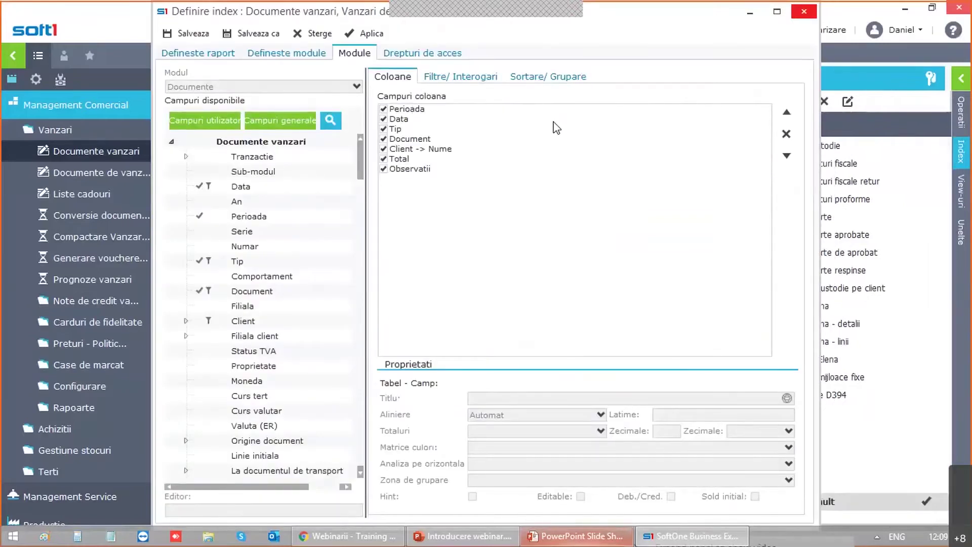
click(786, 134)
Step: Add the Data field to the index's sorting and grouping fields and save the index
click(534, 79)
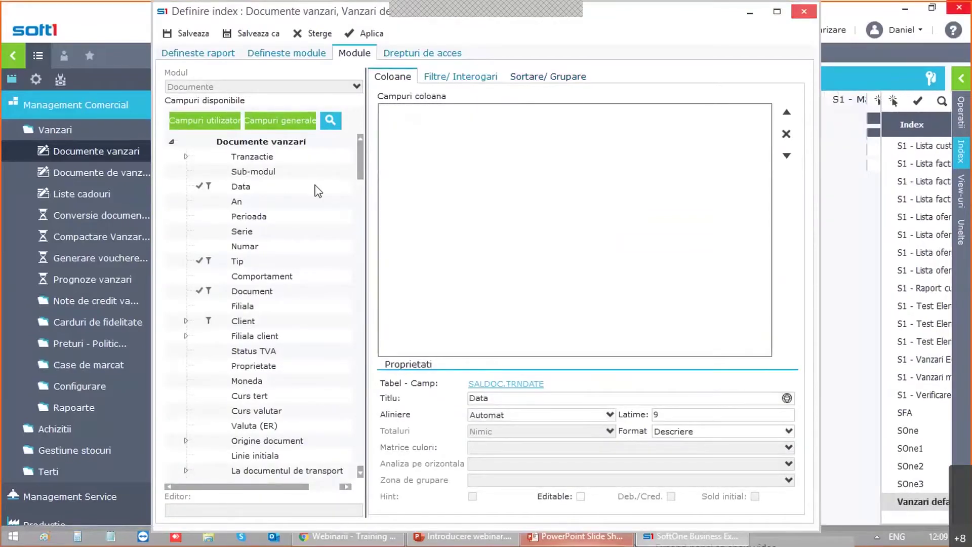
drag(241, 187, 482, 150)
click(192, 36)
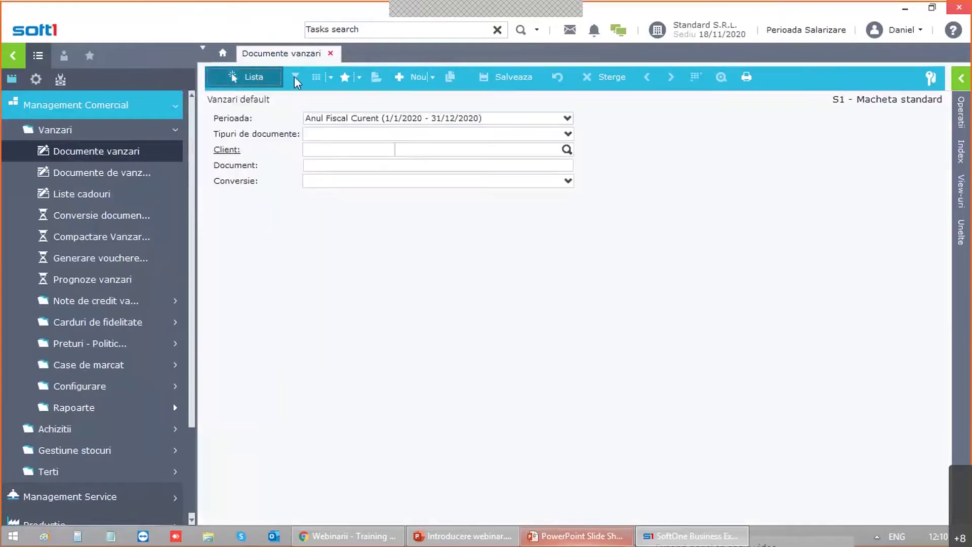
Step: List the current fiscal year's sales documents with the Vanzari default index and group them by the Tip column
click(316, 81)
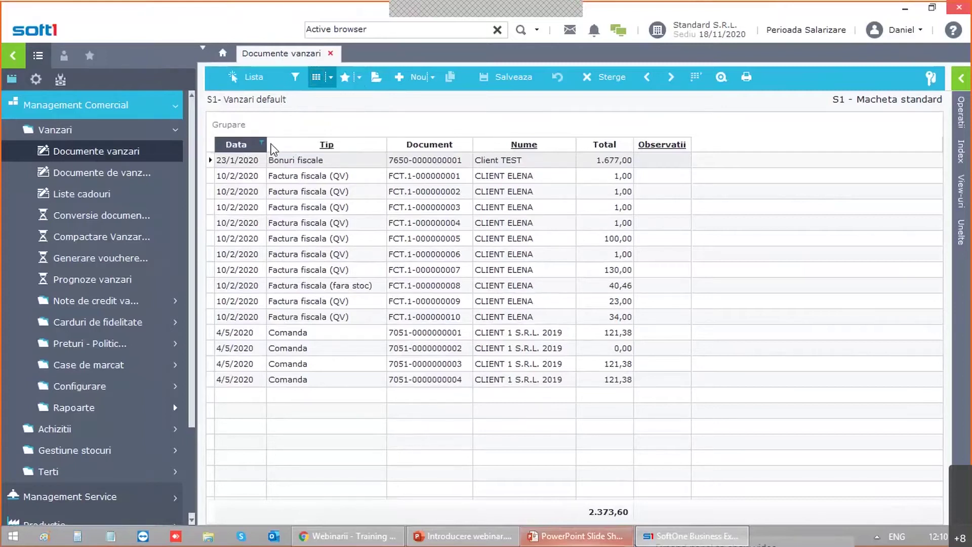
right_click(317, 147)
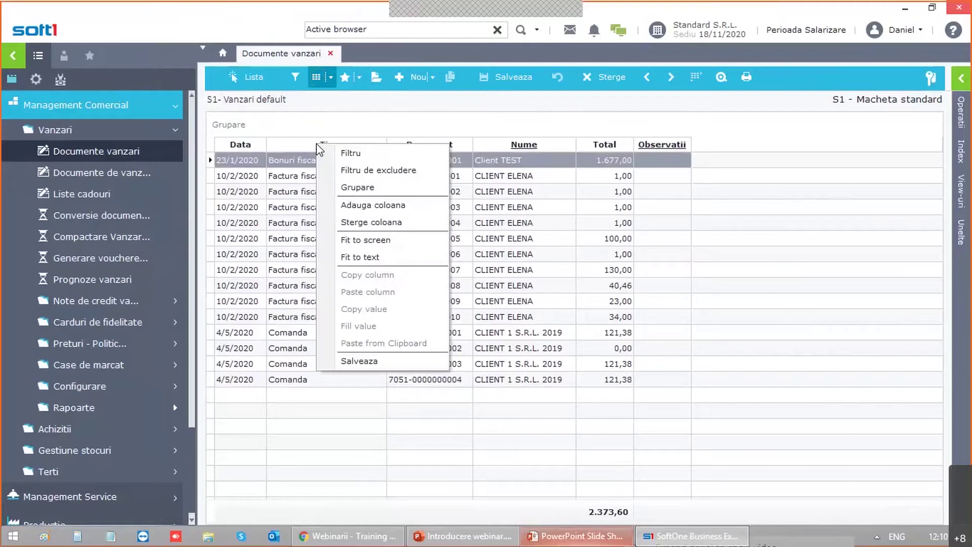
click(367, 190)
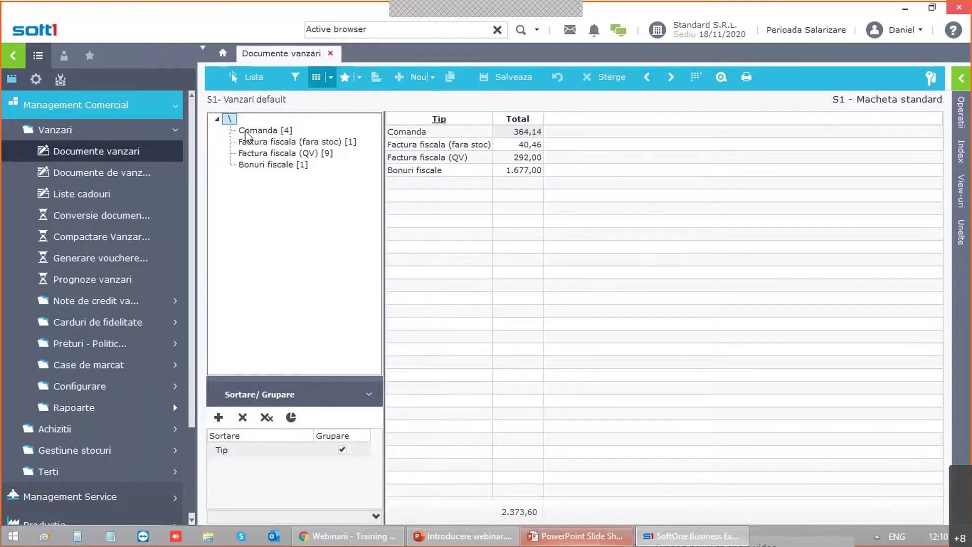
Step: Add the Data field to the sorting and grouping list below Tip
right_click(232, 118)
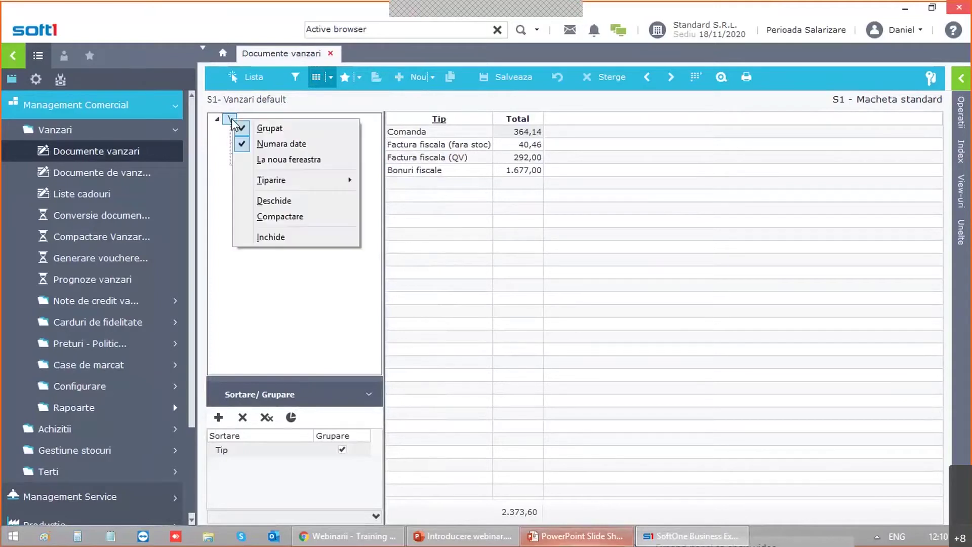
click(371, 141)
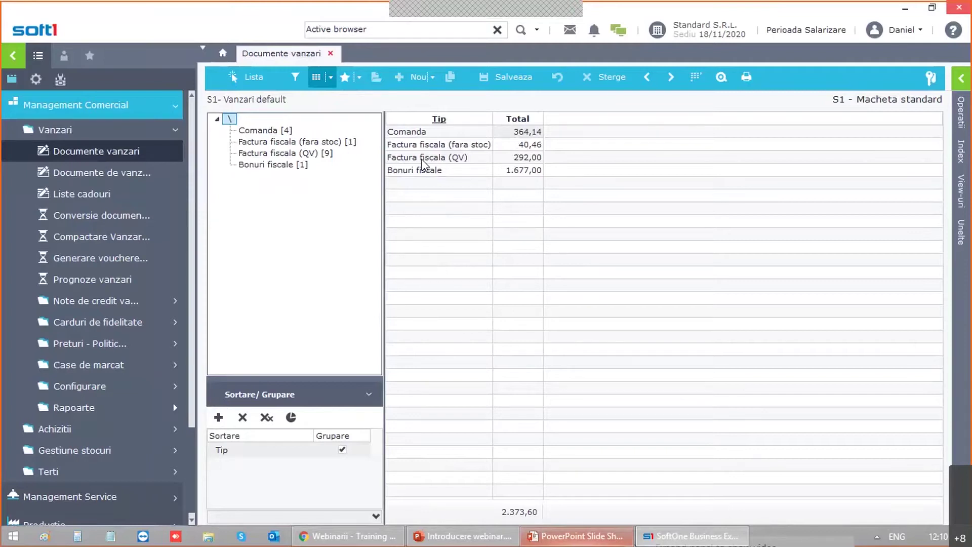
click(219, 418)
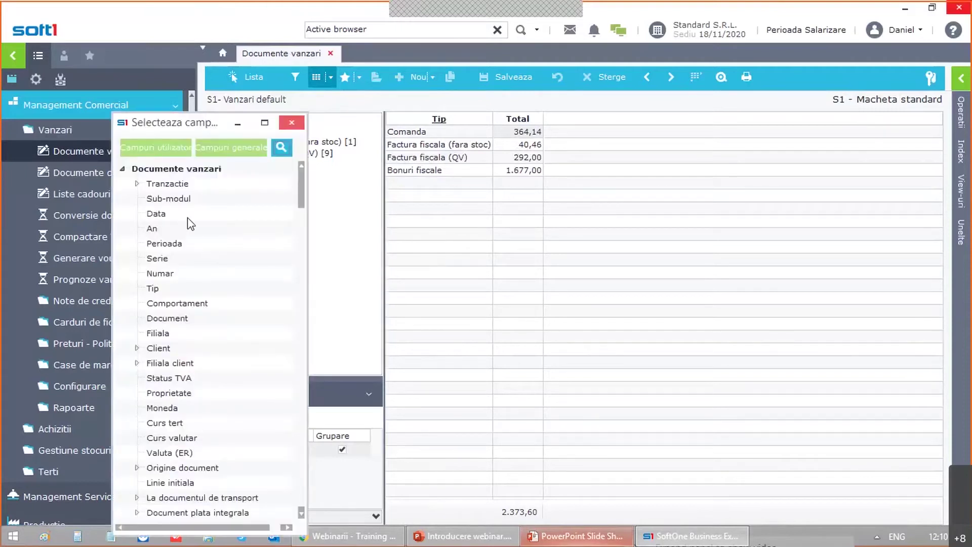
click(154, 274)
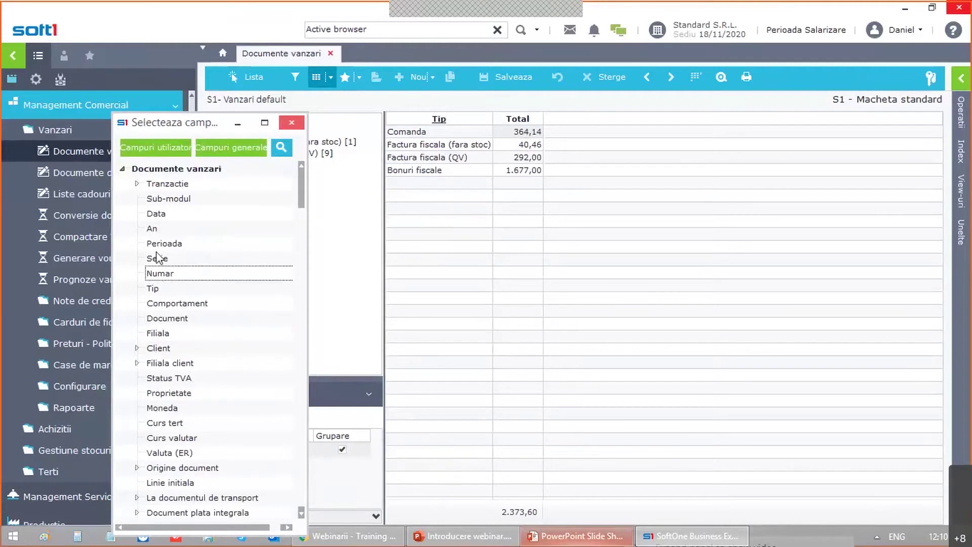
drag(157, 288, 344, 447)
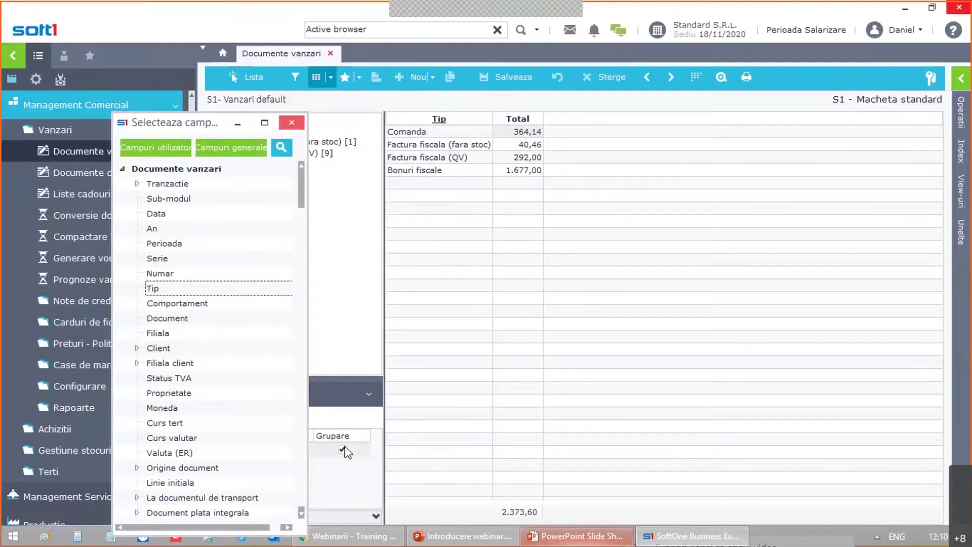
drag(179, 127, 62, 93)
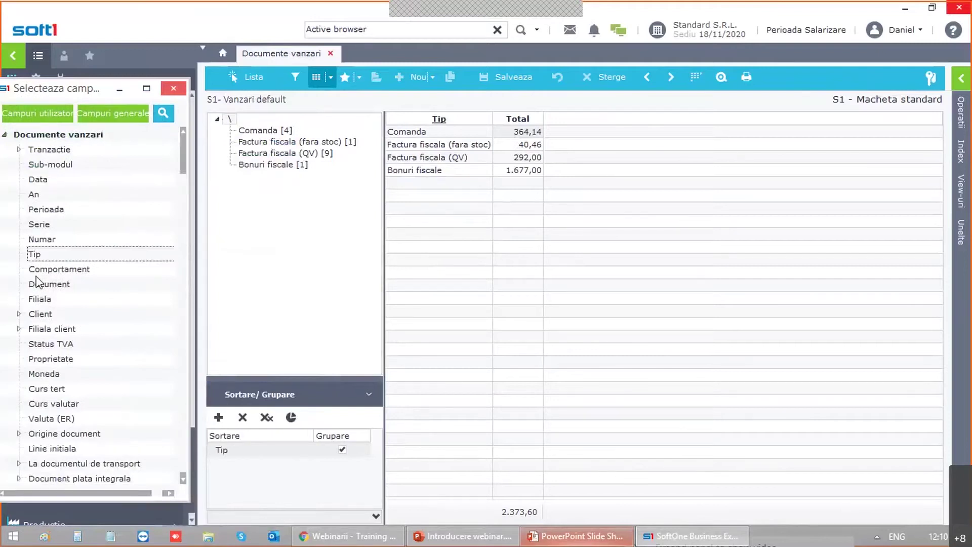
drag(36, 181, 282, 473)
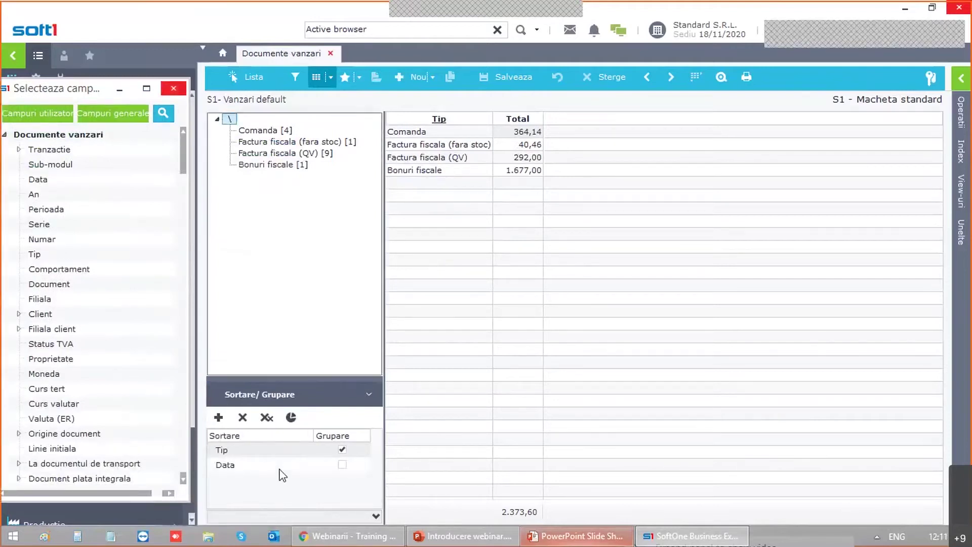
click(173, 89)
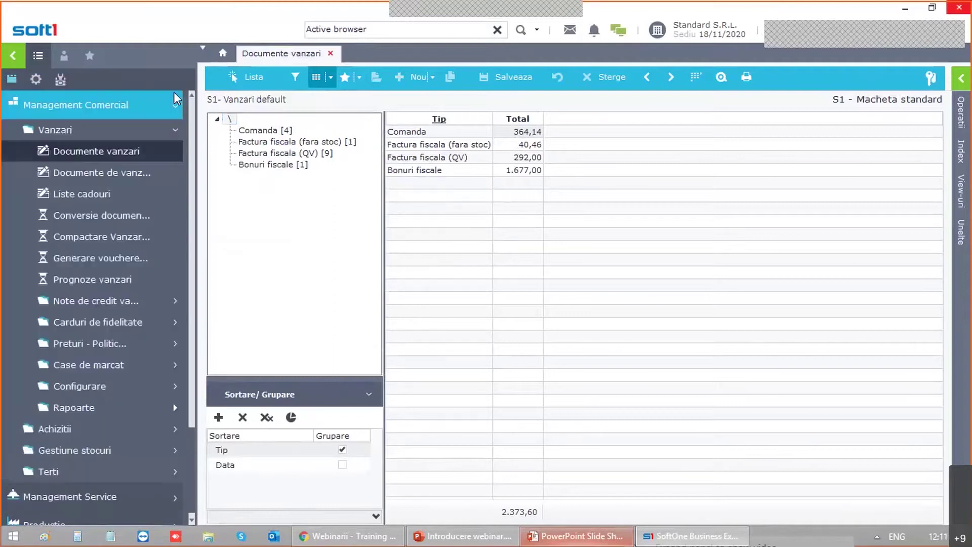
Step: View the Comanda documents, enable grouping by Data within Tip, and expand the Comanda group
click(285, 133)
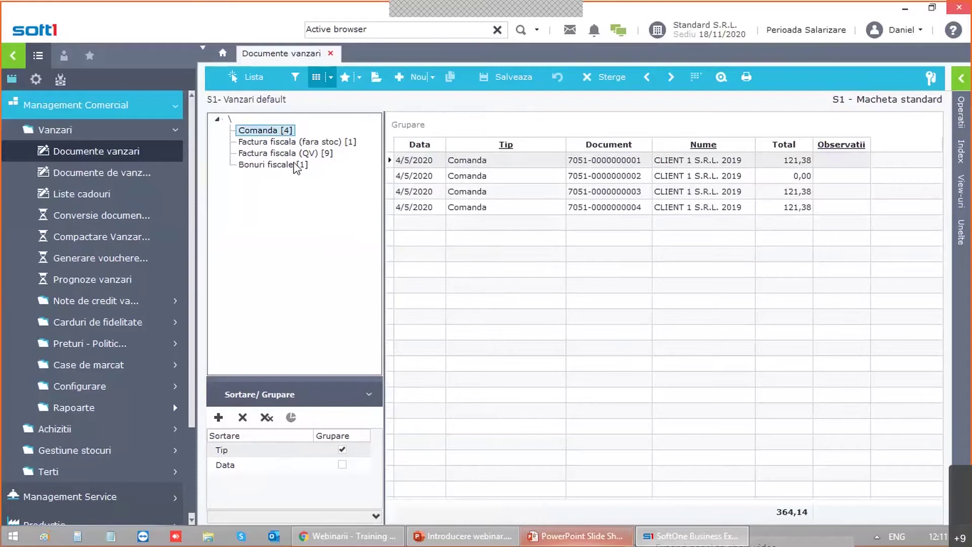
click(344, 465)
click(343, 465)
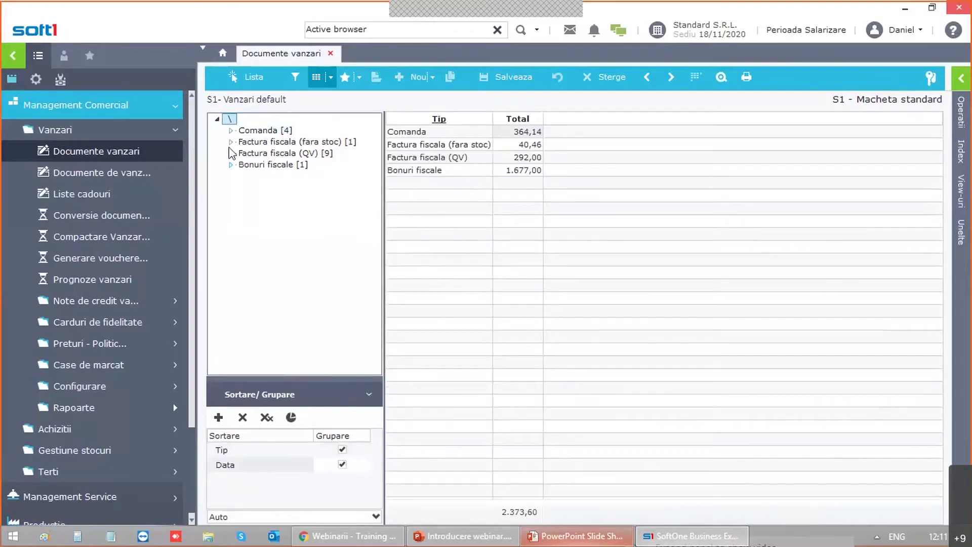
click(231, 131)
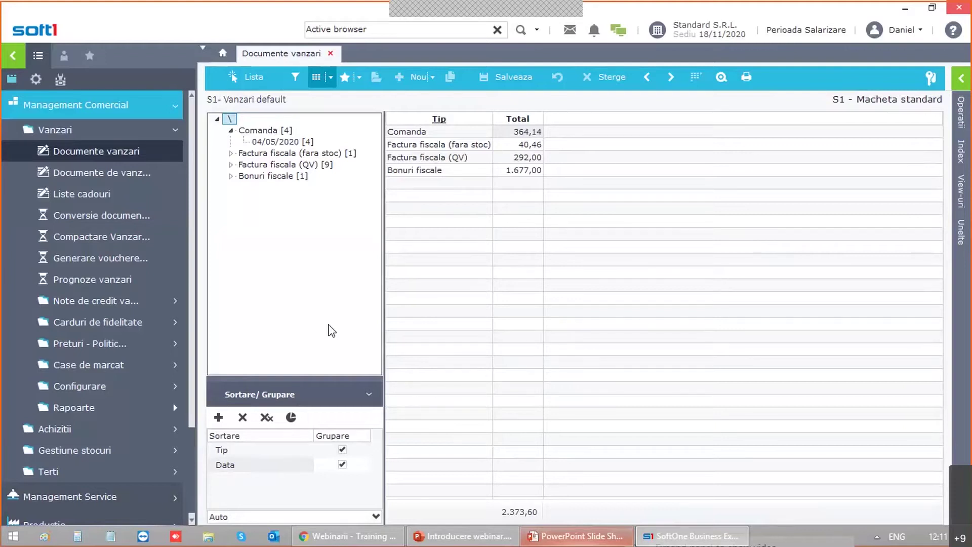
Step: Switch the sales documents from the grouped view back to the plain list
click(217, 450)
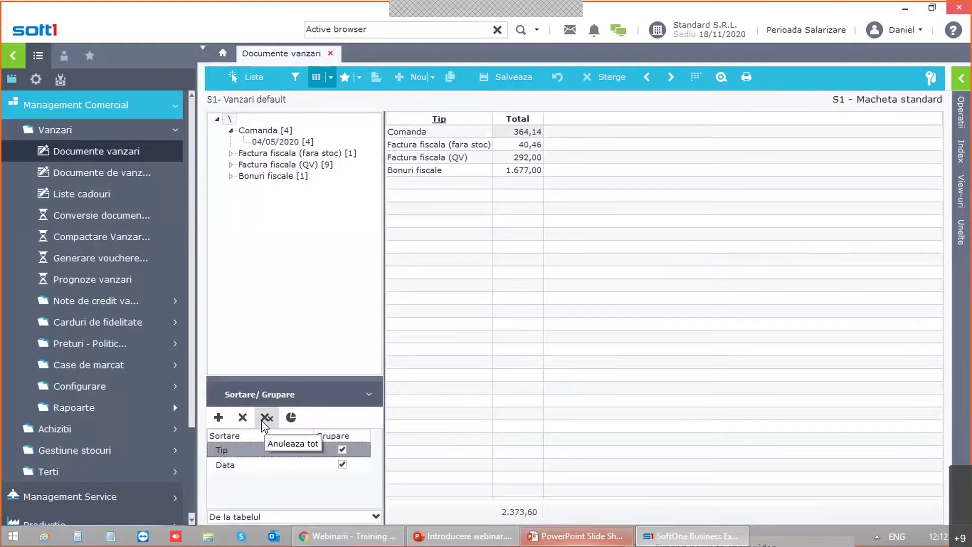
click(316, 78)
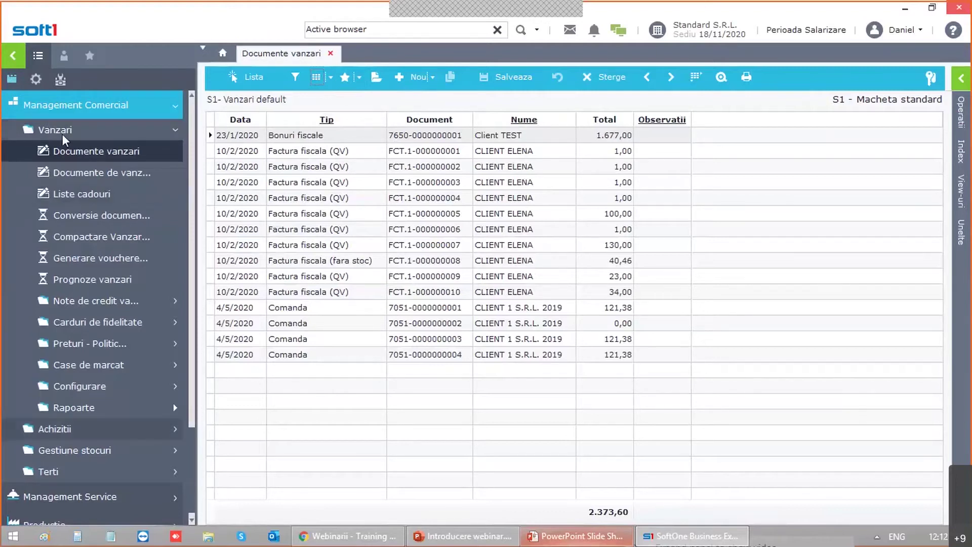
Step: Open Articole under Gestiune stocuri and list all articles without filter values
click(57, 448)
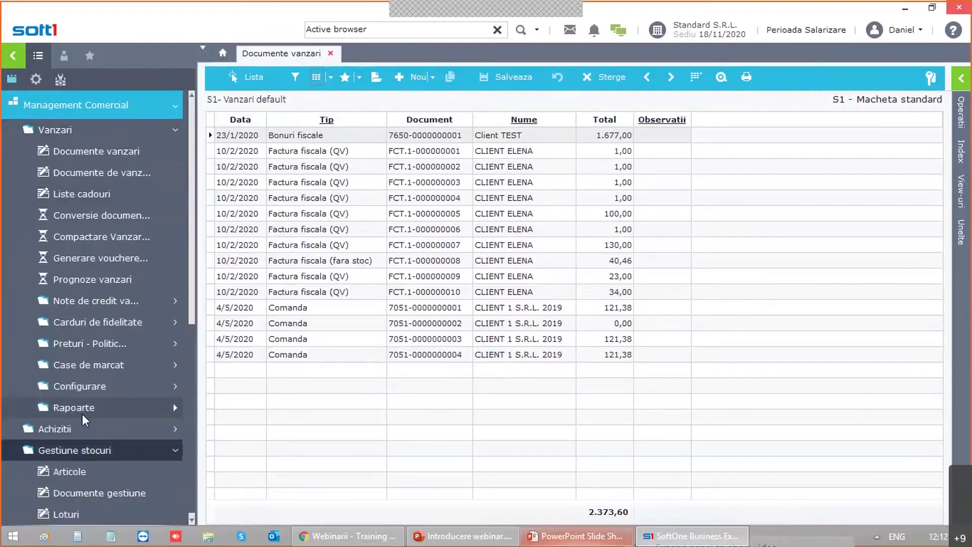
click(71, 471)
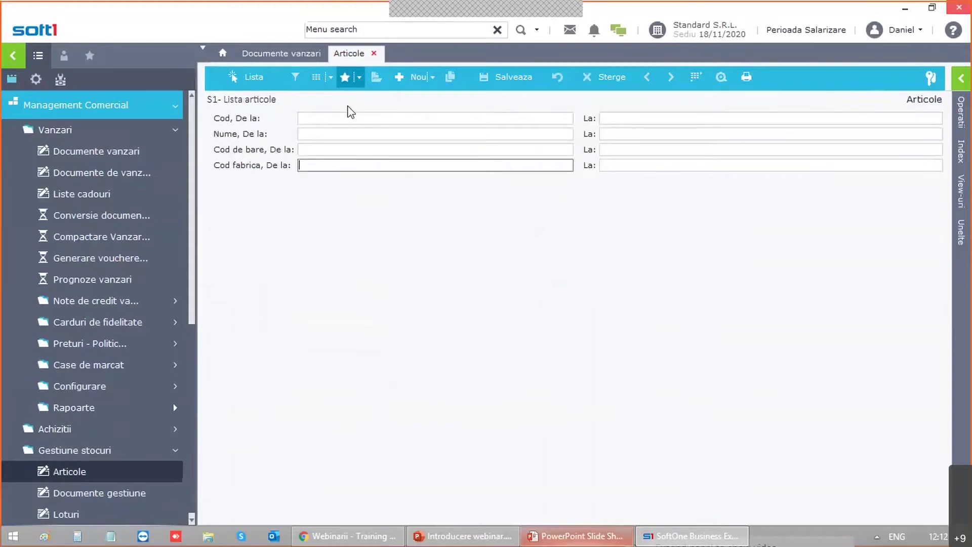
click(233, 77)
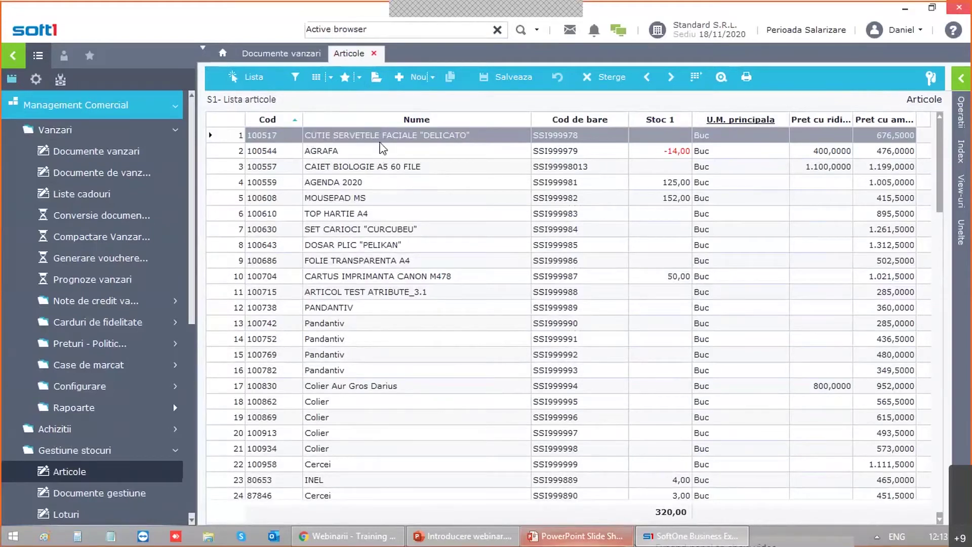
Step: Add articles 100517, 100544, 100557, 100608, 100630, 100686 and 100704 to a new preselection named Webinar2
ctrl+click(367, 149)
ctrl+click(362, 166)
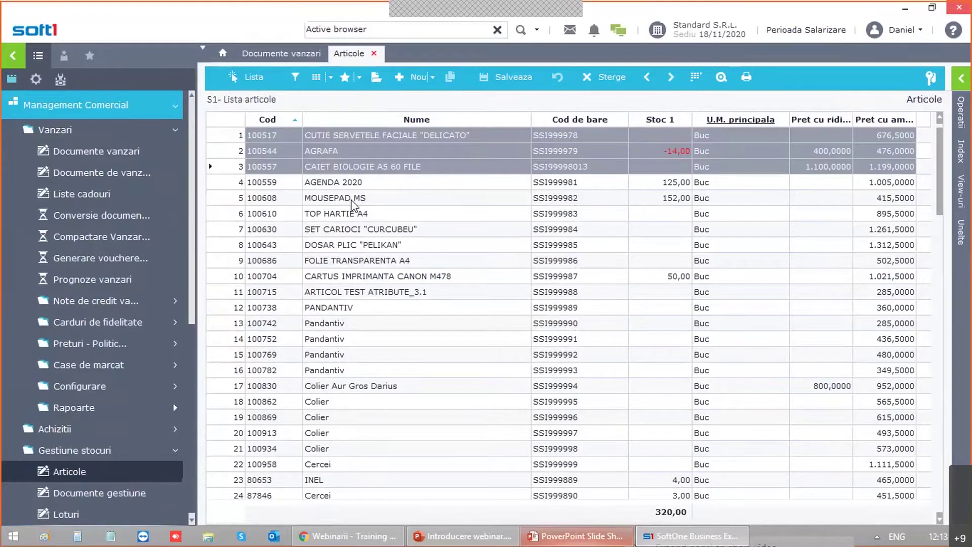
ctrl+click(352, 199)
ctrl+click(363, 230)
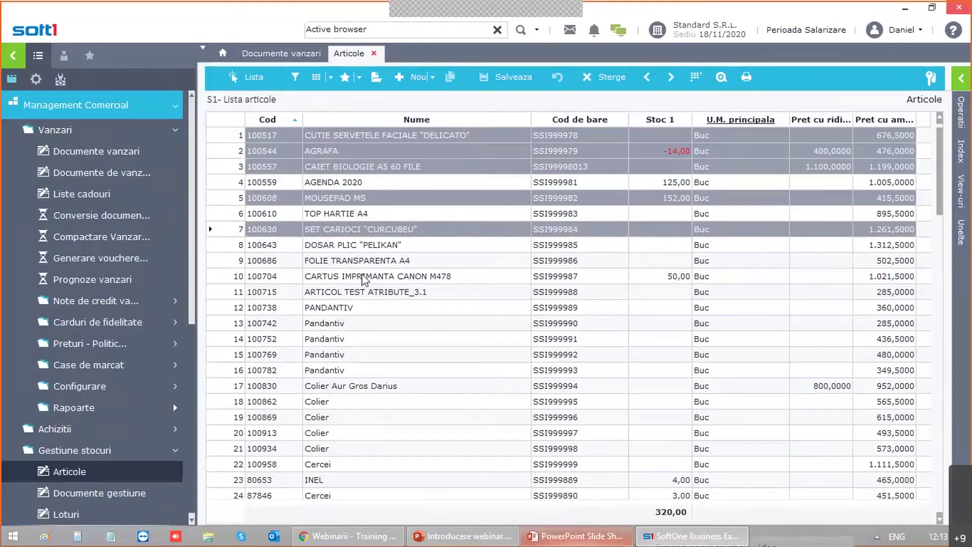
ctrl+click(363, 260)
ctrl+click(364, 277)
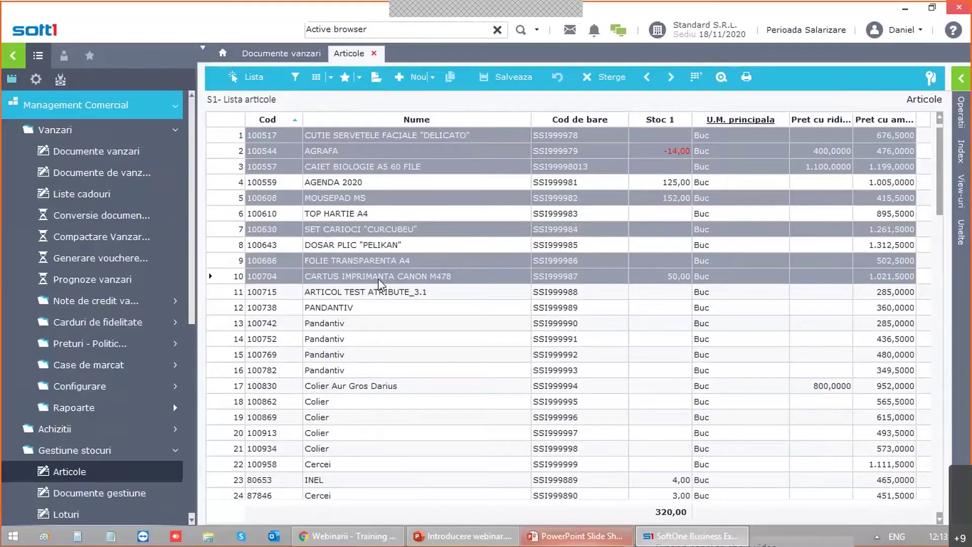
right_click(380, 281)
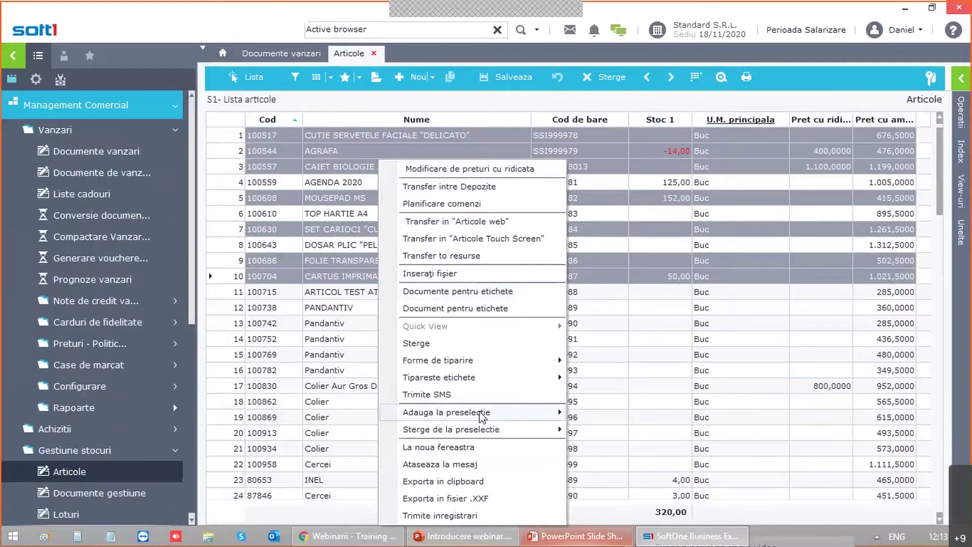
mouse_move(482, 413)
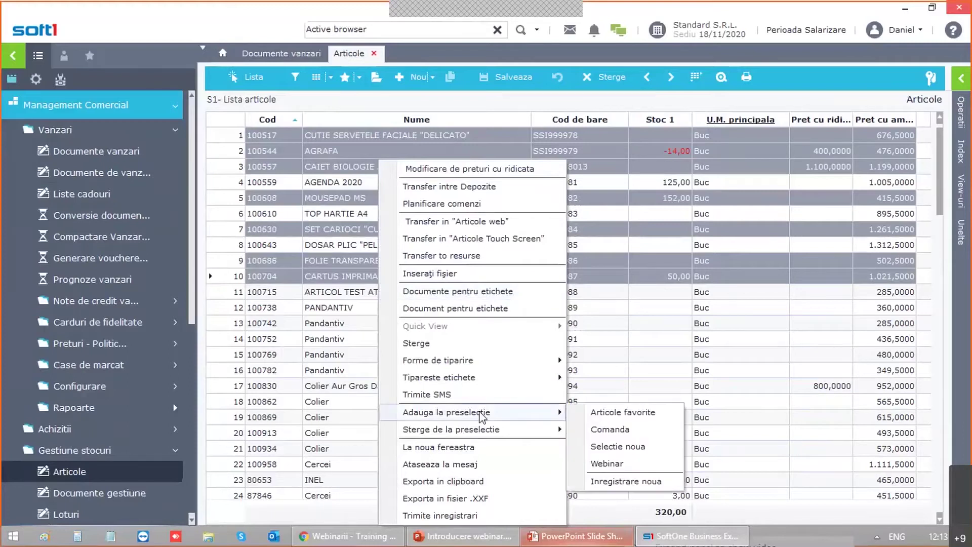
click(634, 482)
text(Webinar2)
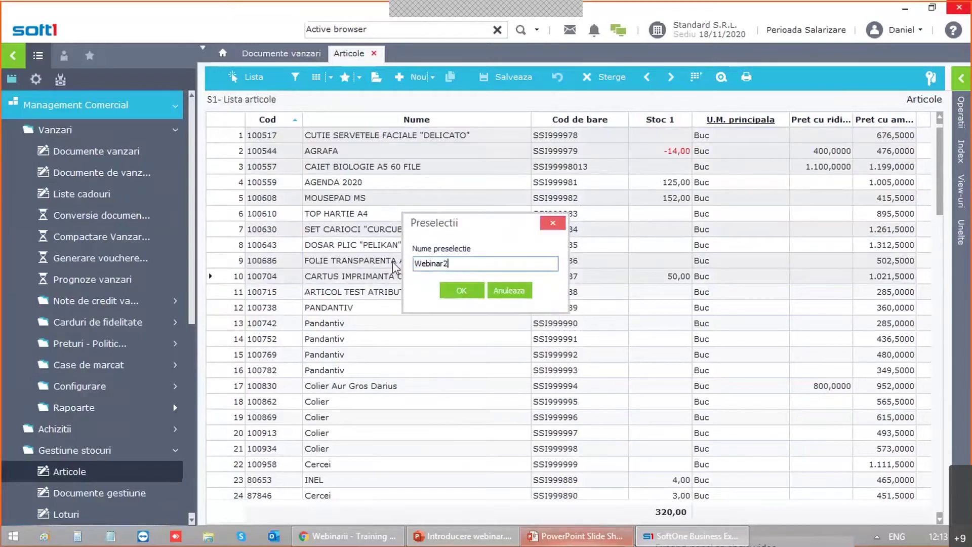
click(456, 291)
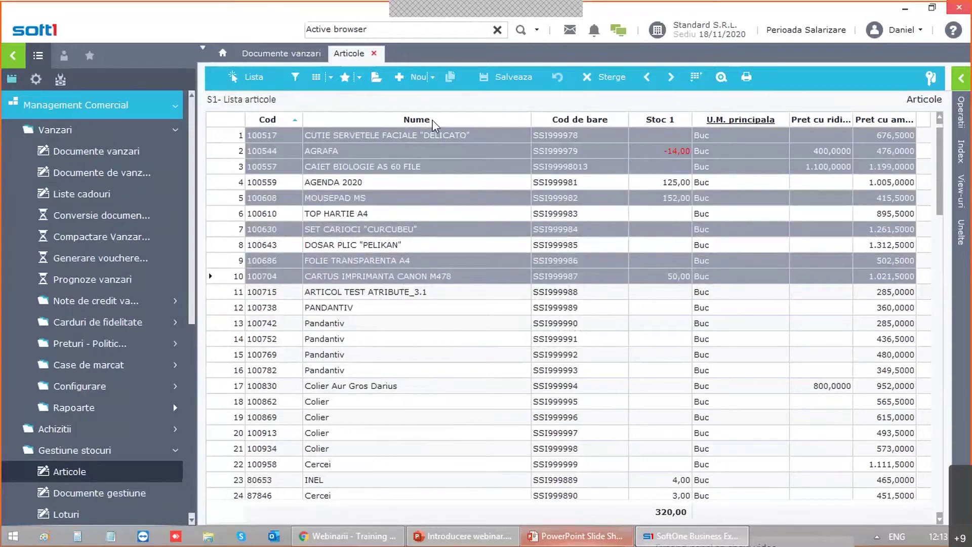
Step: Filter the Articole list with the Webinar2 preselection
click(363, 75)
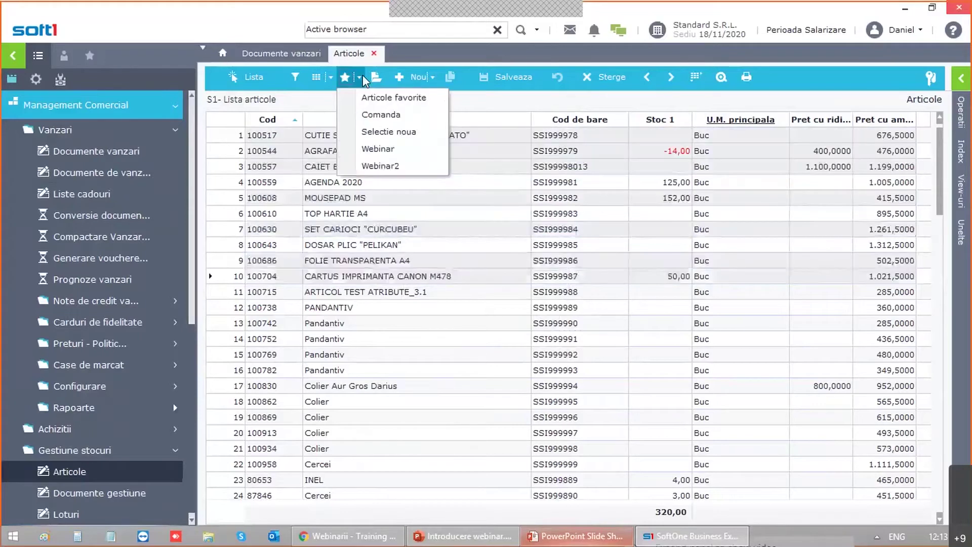
click(399, 167)
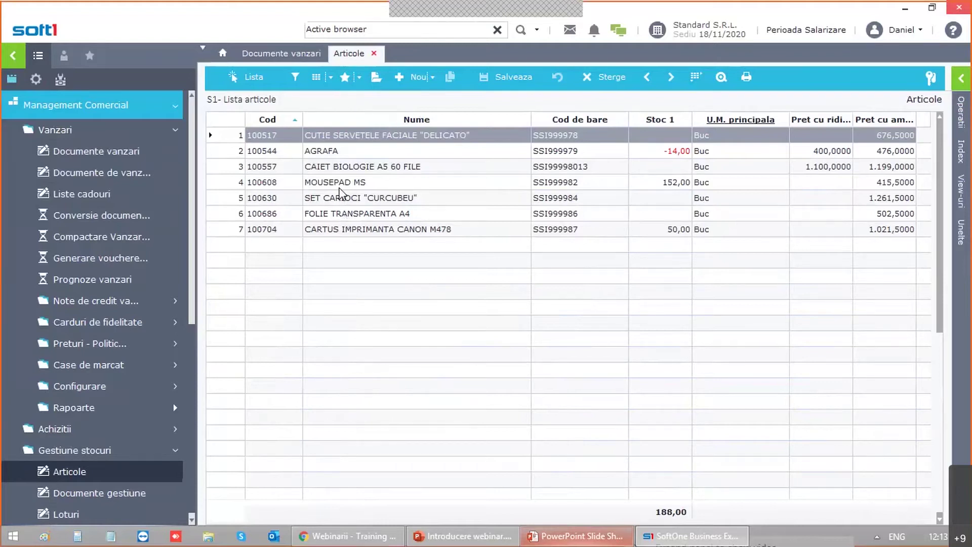
Step: Return to the existing Documente vanzari list and start a new sales document
click(124, 147)
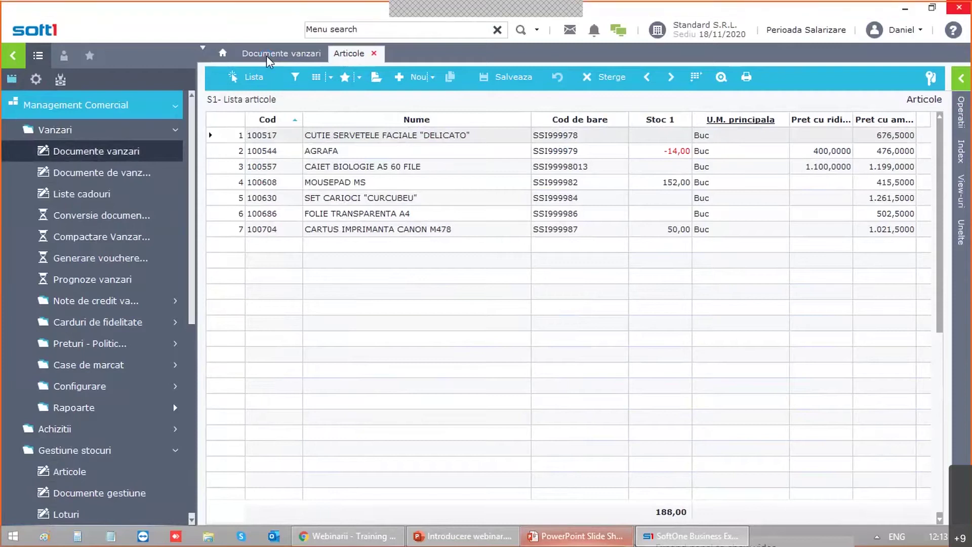
click(277, 49)
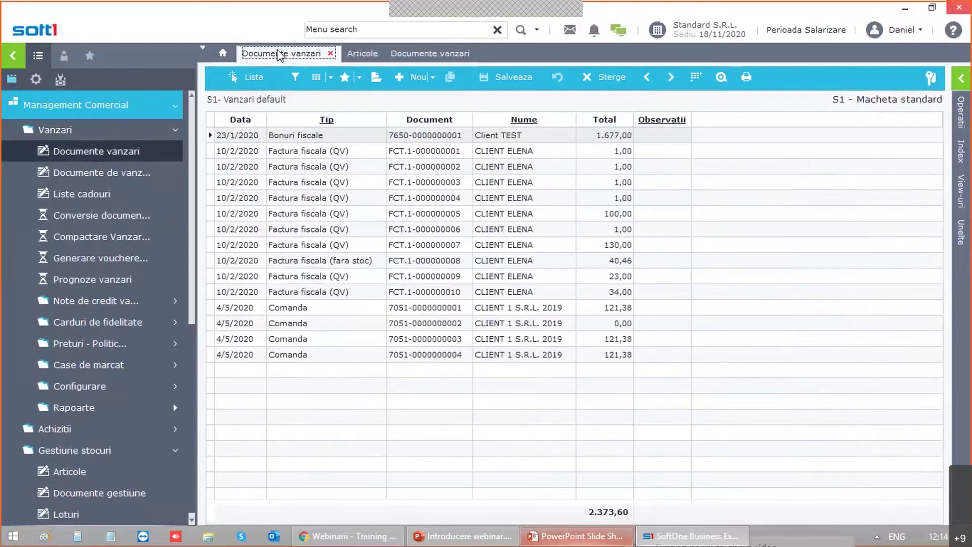
click(333, 184)
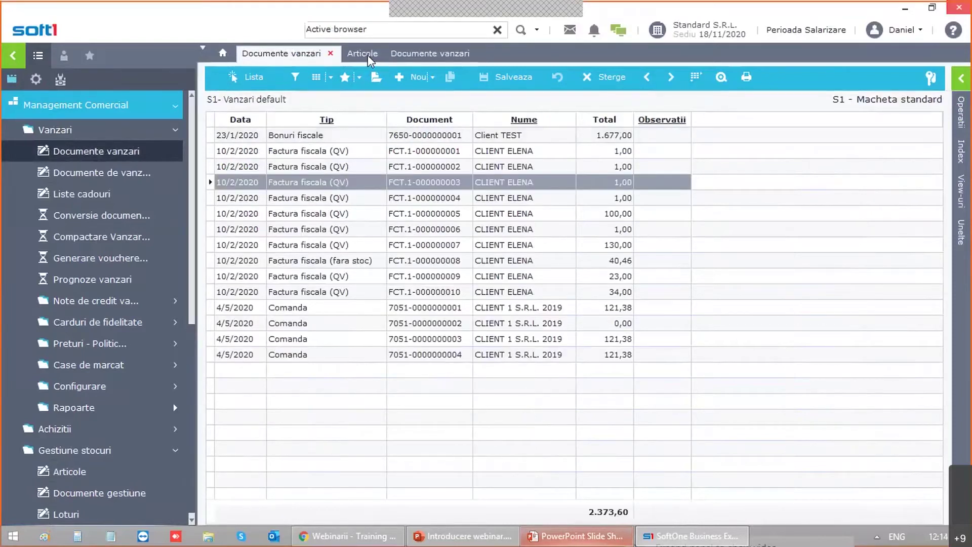
click(415, 80)
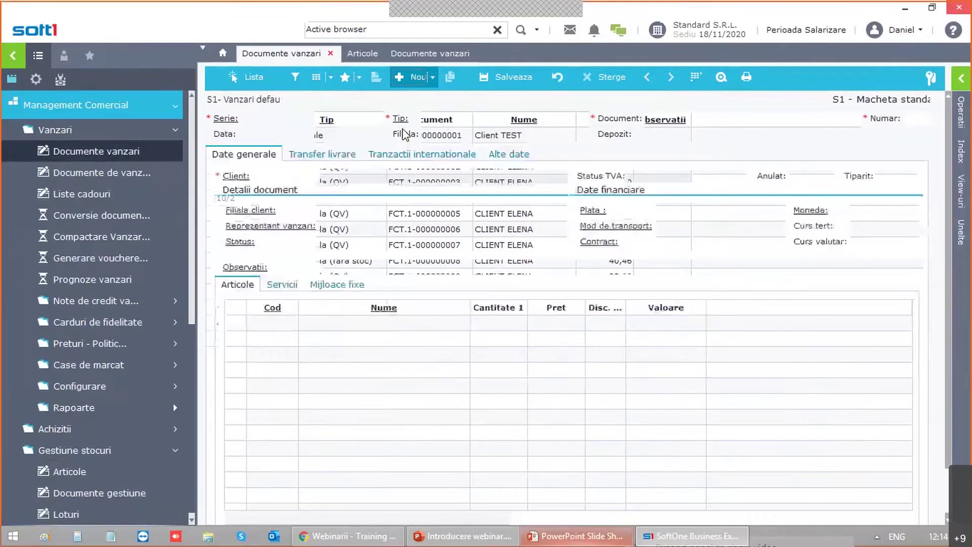
Step: Browse the Webinar2 preselection from the article name lookup on the first document line, and close the lookup without adding an article
click(287, 325)
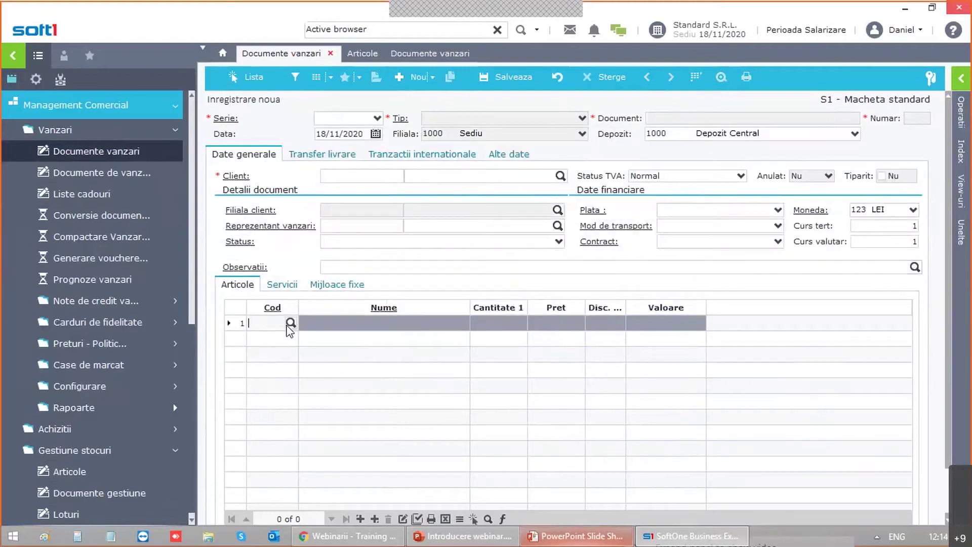
key(Tab)
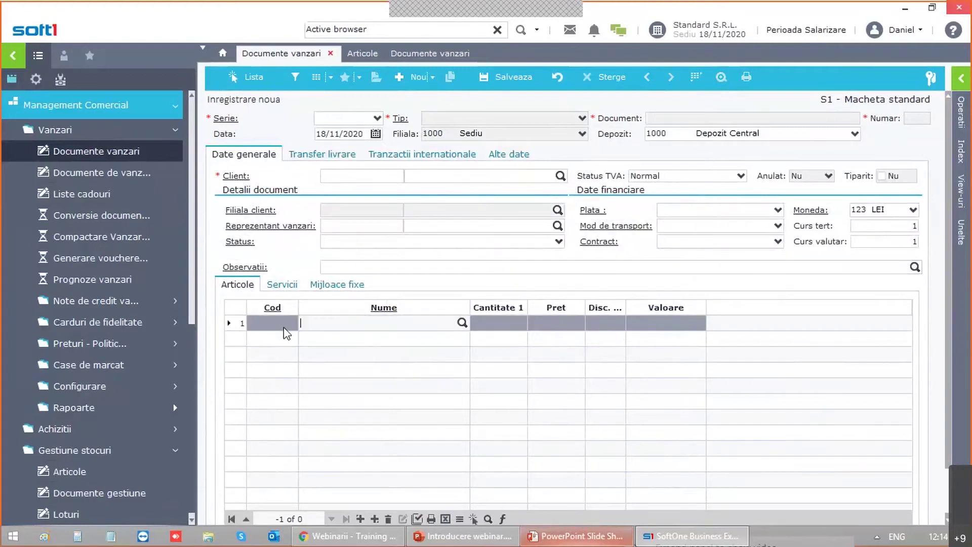
click(462, 322)
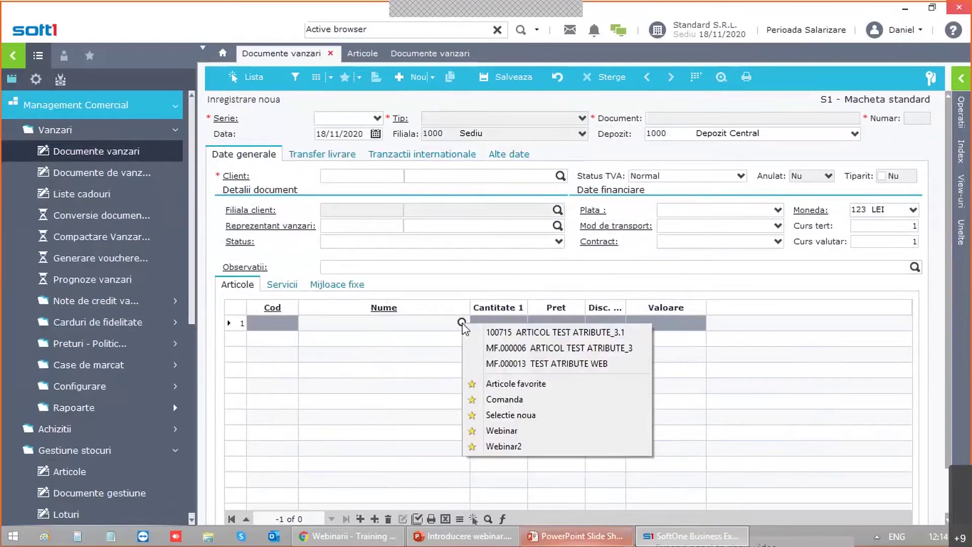
click(516, 447)
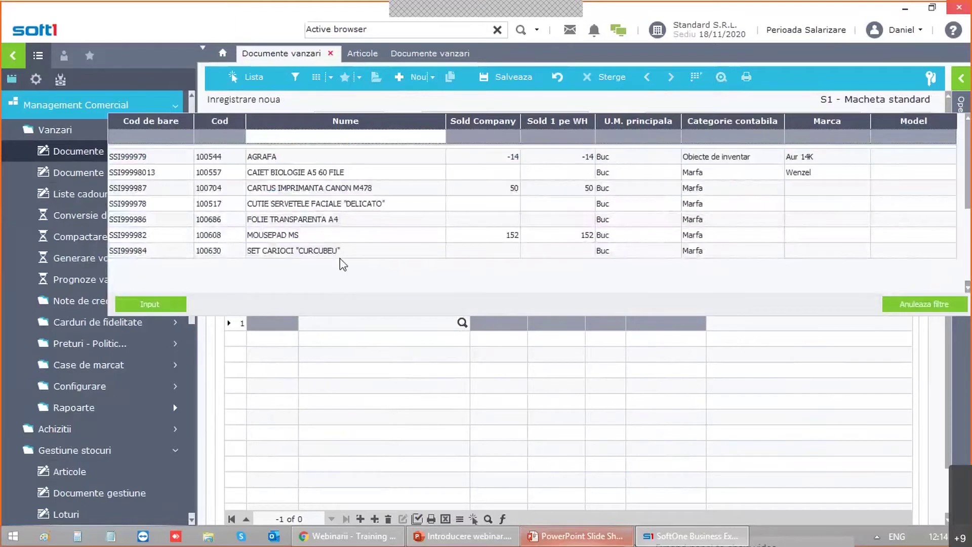
click(338, 137)
click(353, 219)
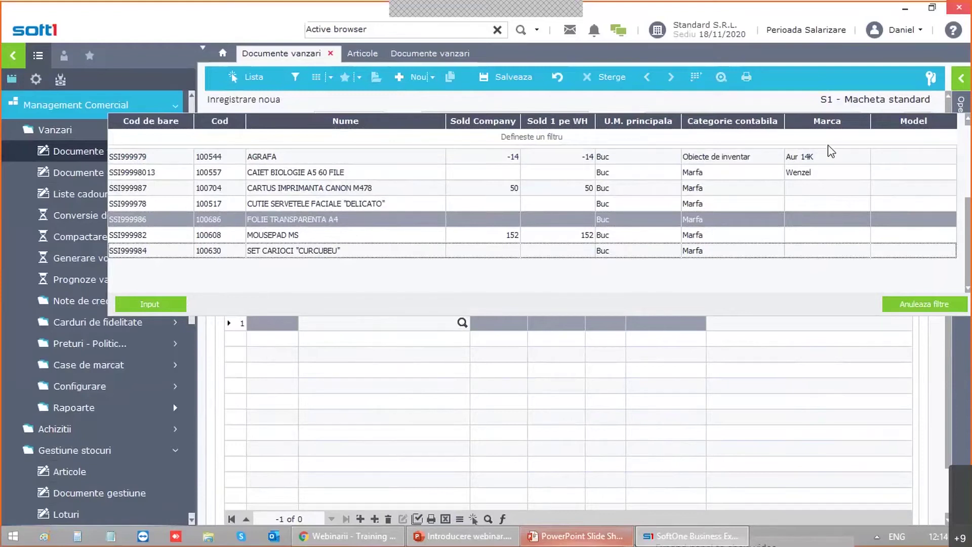
click(291, 59)
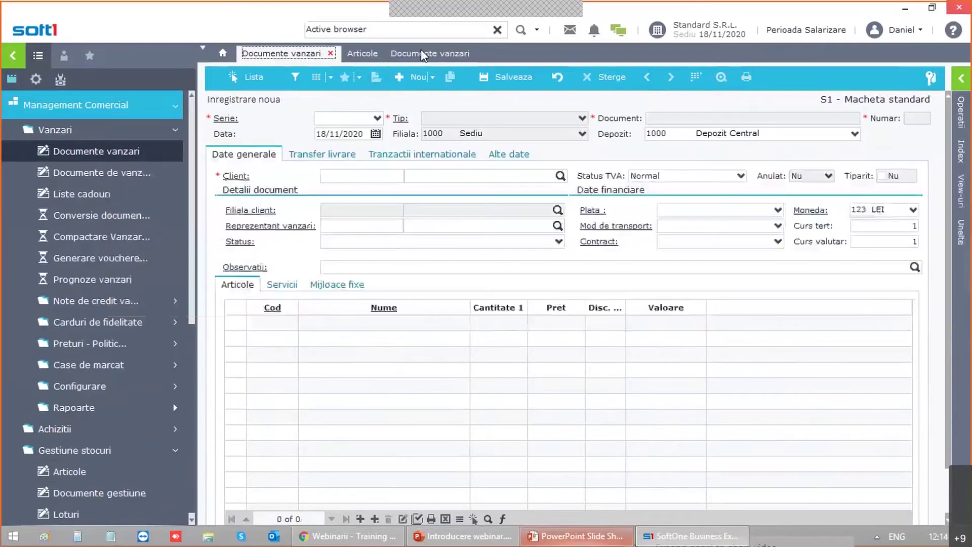
Step: Check the other open Articole and Documente vanzari lists, and leave the new sales document in the first Documente vanzari window without saving
click(366, 54)
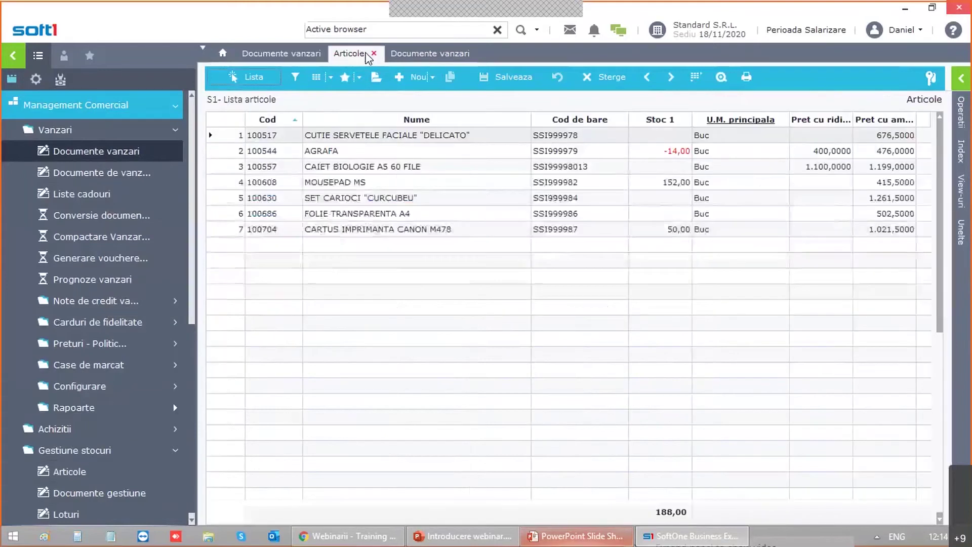
click(436, 54)
click(234, 77)
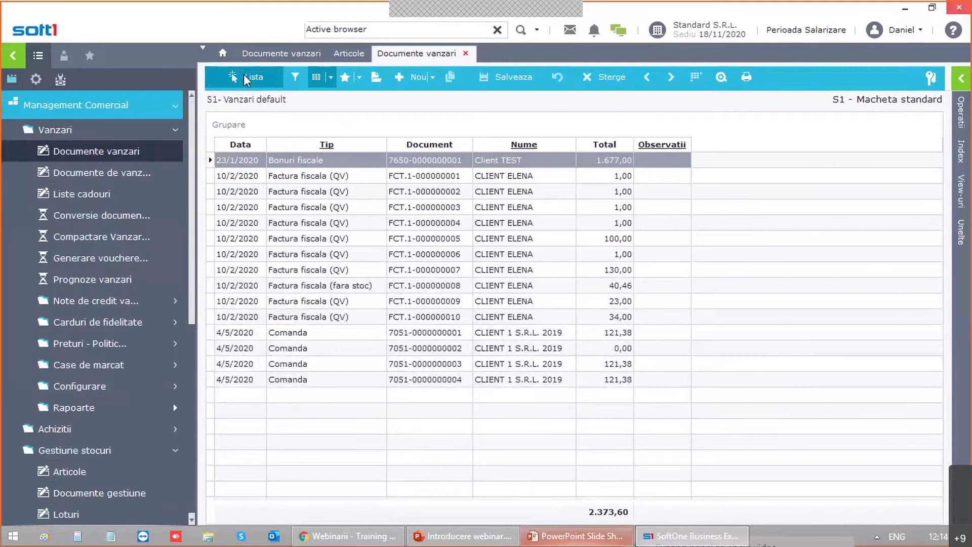
click(284, 53)
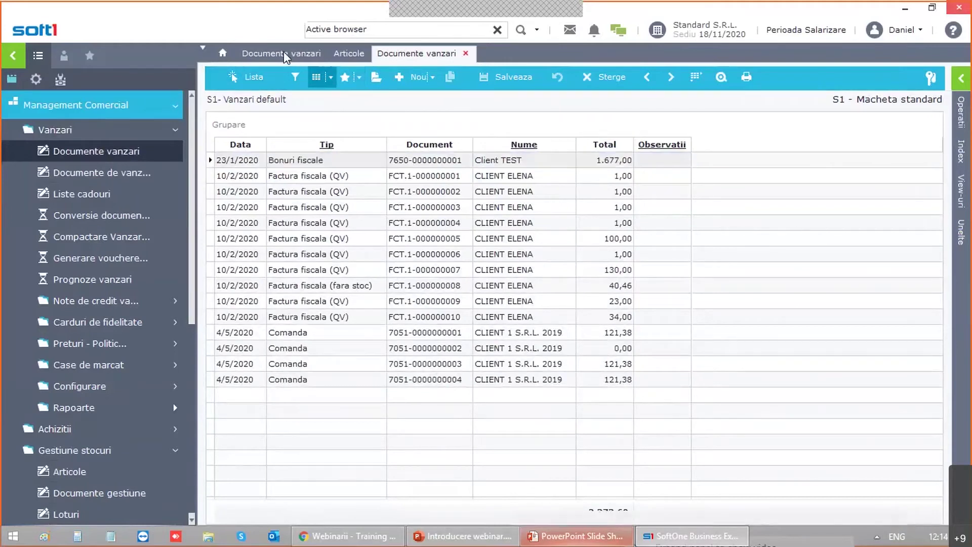
click(250, 78)
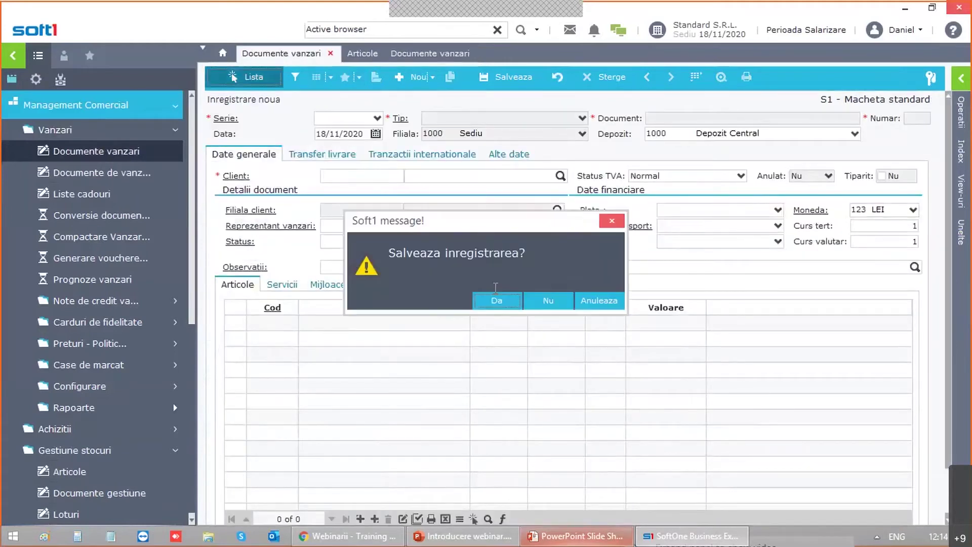
click(547, 301)
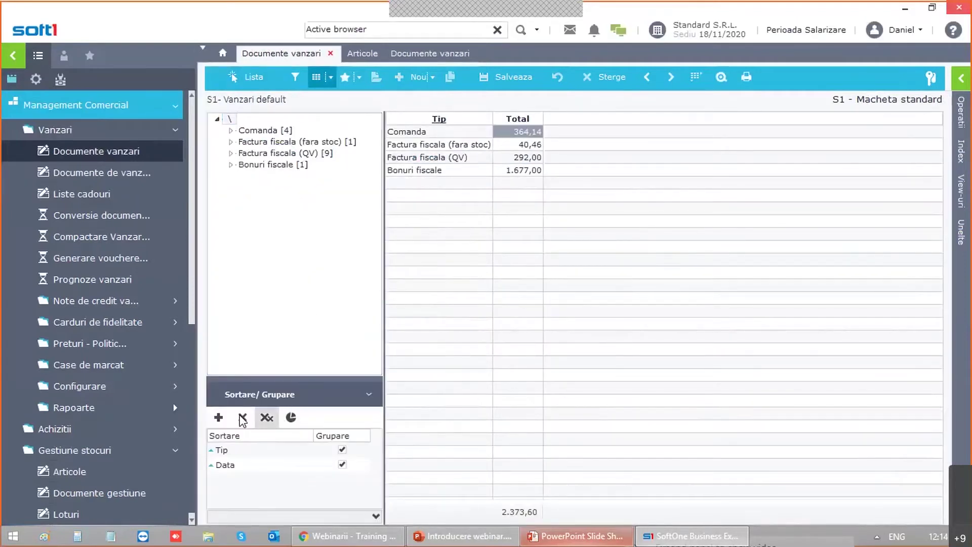
Step: Remove all sorting and grouping criteria from the sales documents list, and move between several of its invoice rows
click(267, 417)
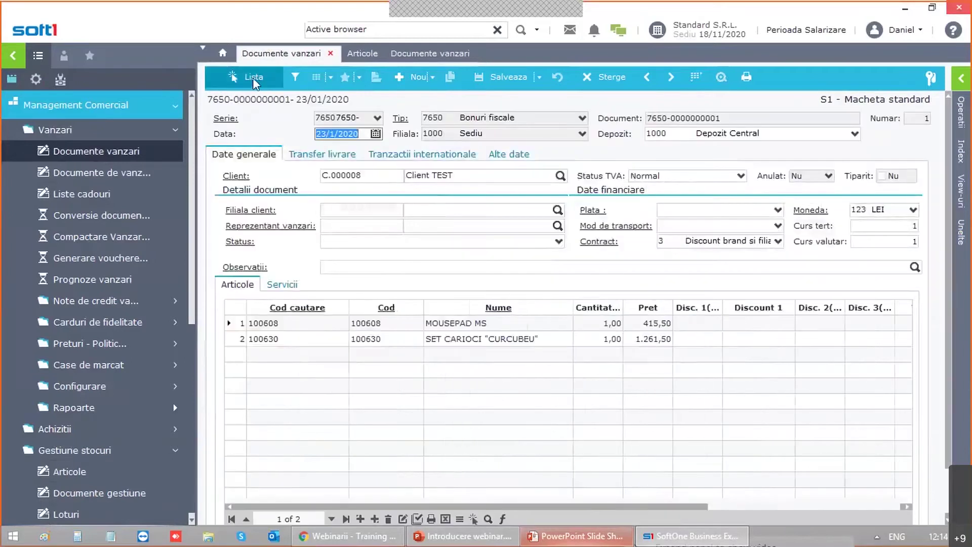
click(253, 78)
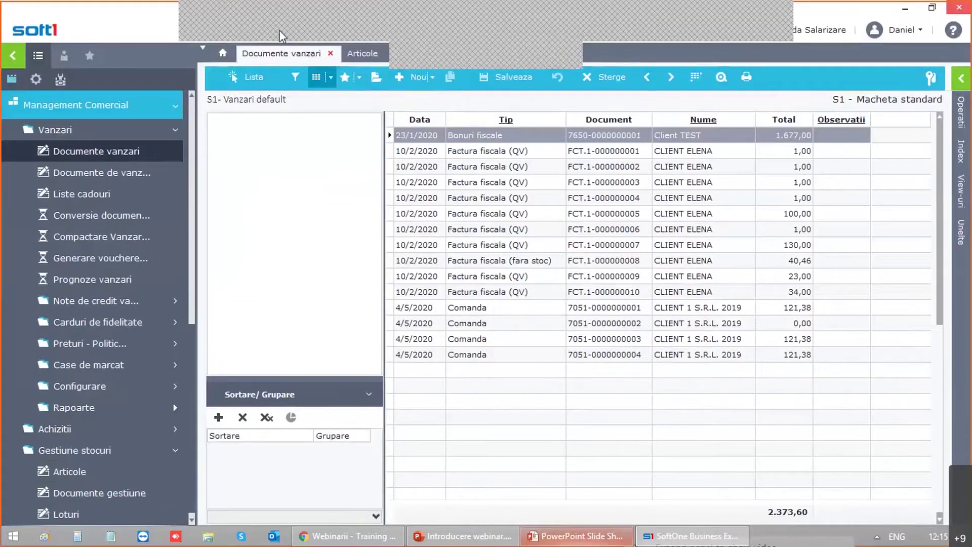
click(524, 185)
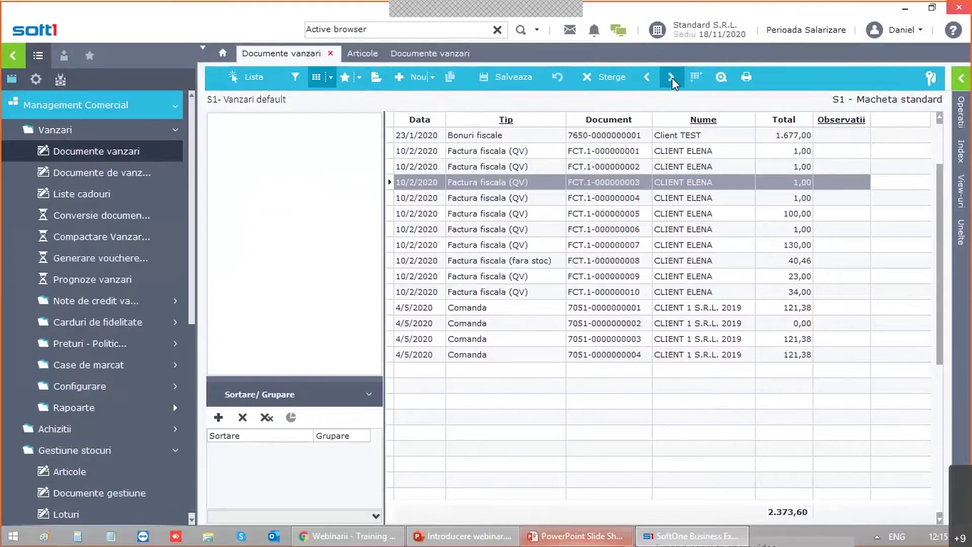
scroll(646, 169, down, 2)
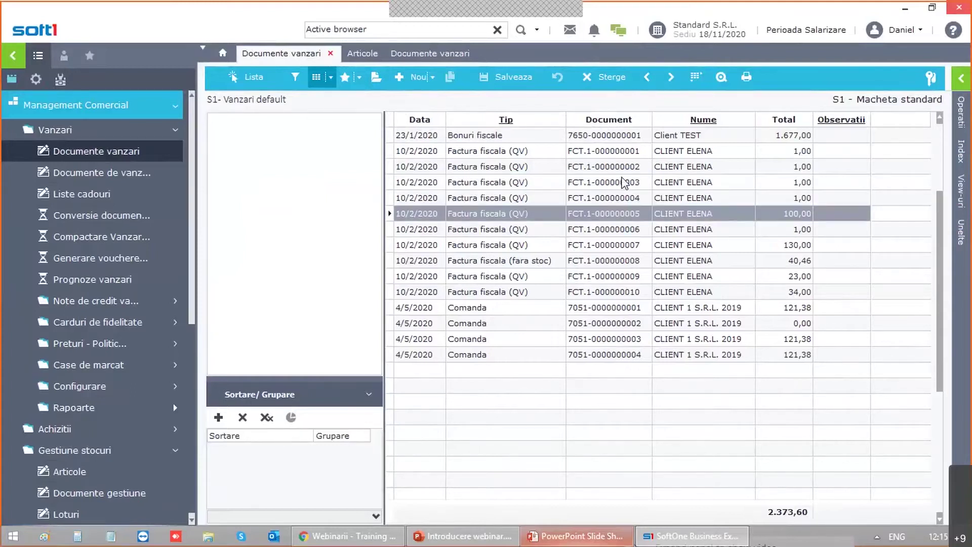
click(614, 247)
click(613, 200)
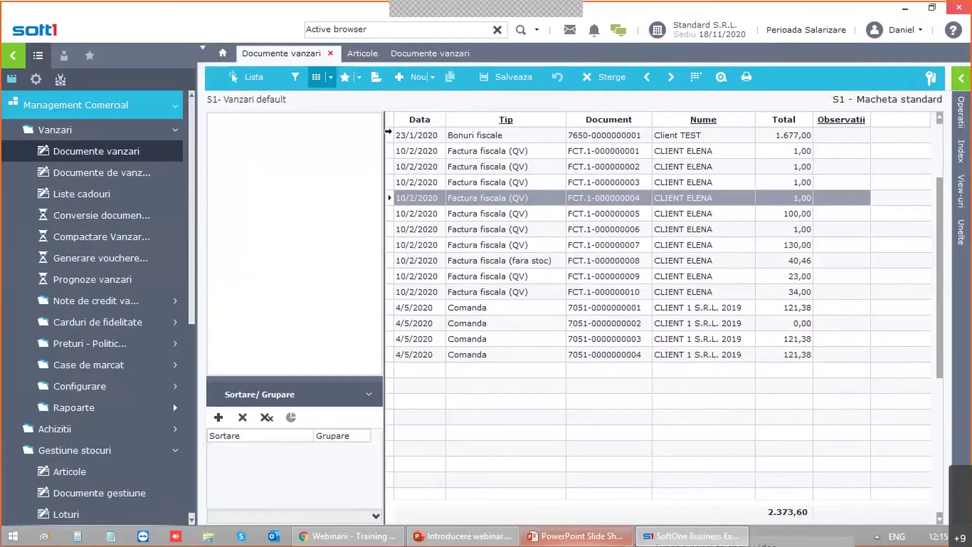
Step: Sort the sales documents by Data, by Total ascending and descending, and finally by Nume in descending order
click(430, 119)
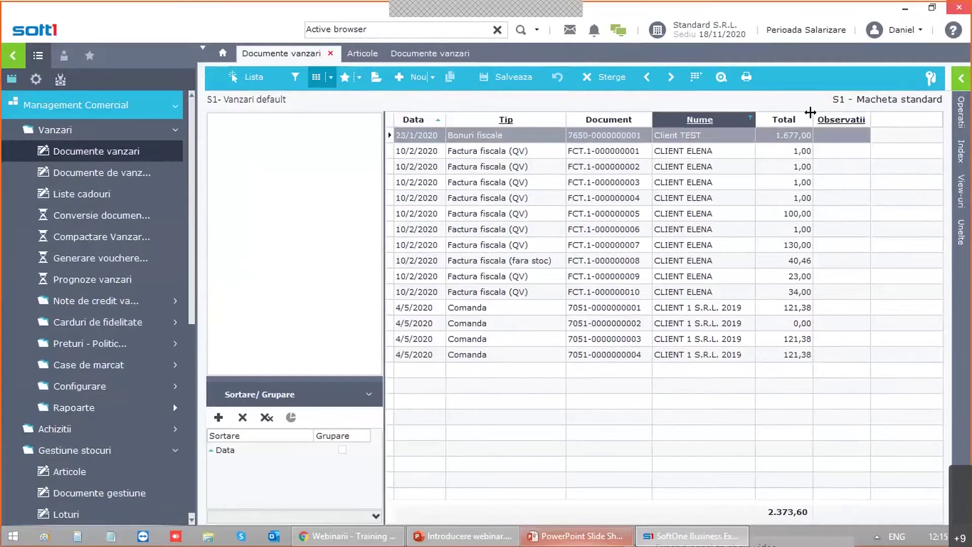
click(777, 120)
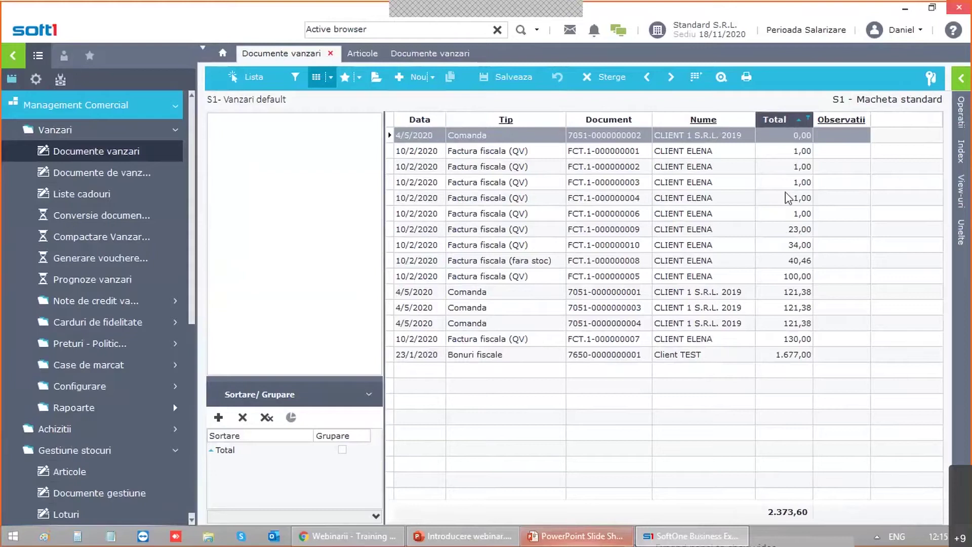
click(789, 120)
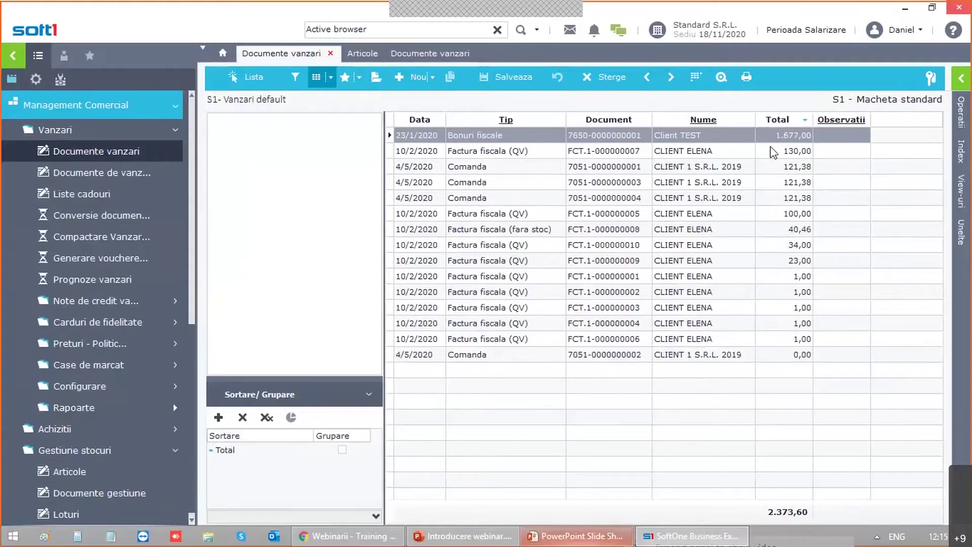
click(672, 120)
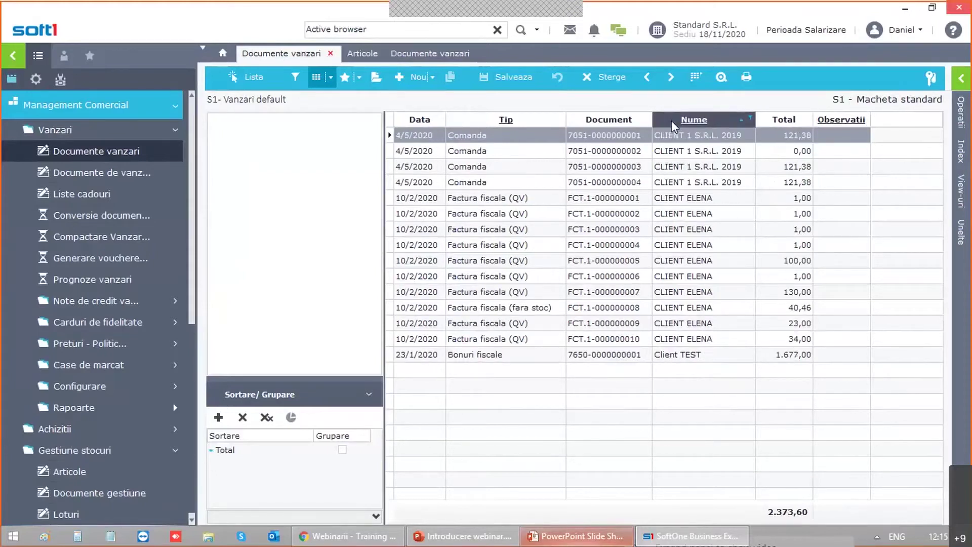
click(672, 119)
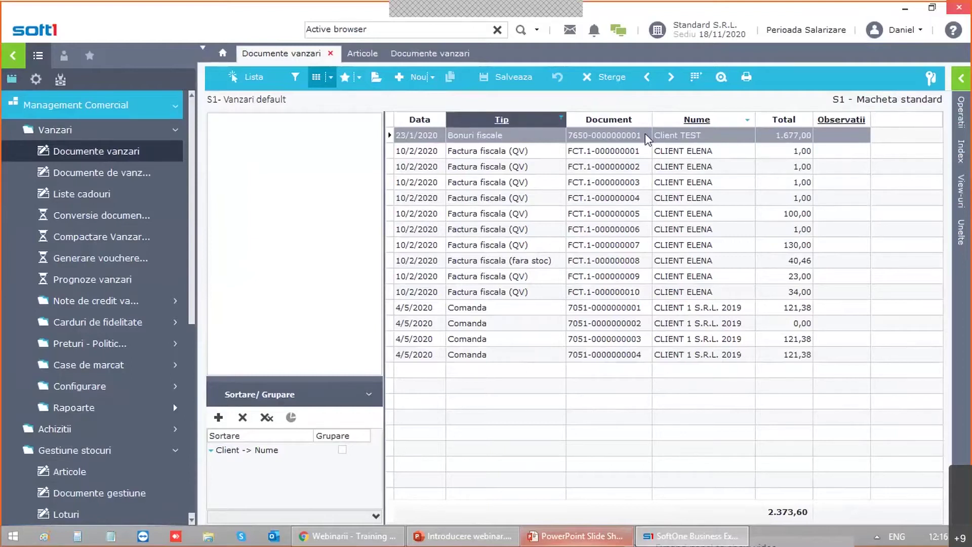
Step: Filter the sales documents by one client from the Nume column's values, and remove that filter
click(749, 117)
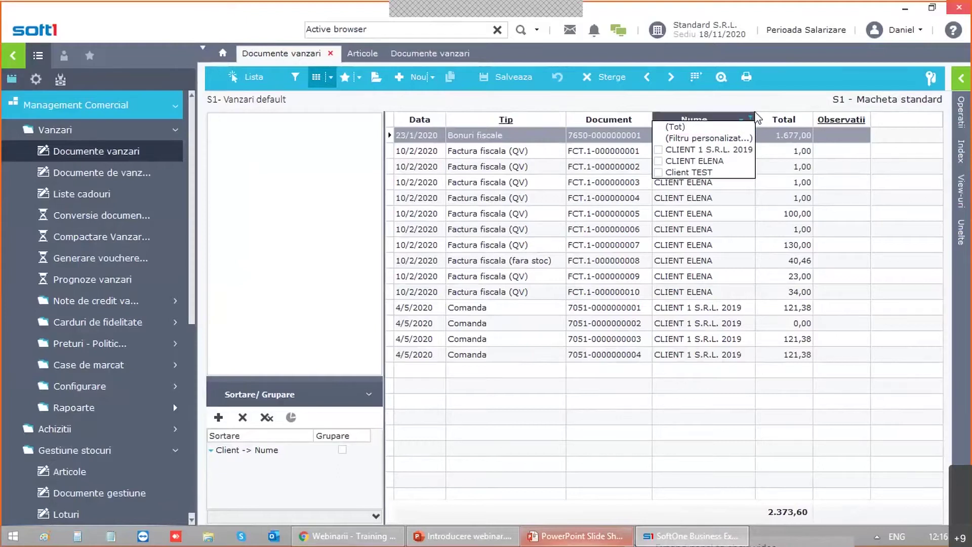
click(750, 117)
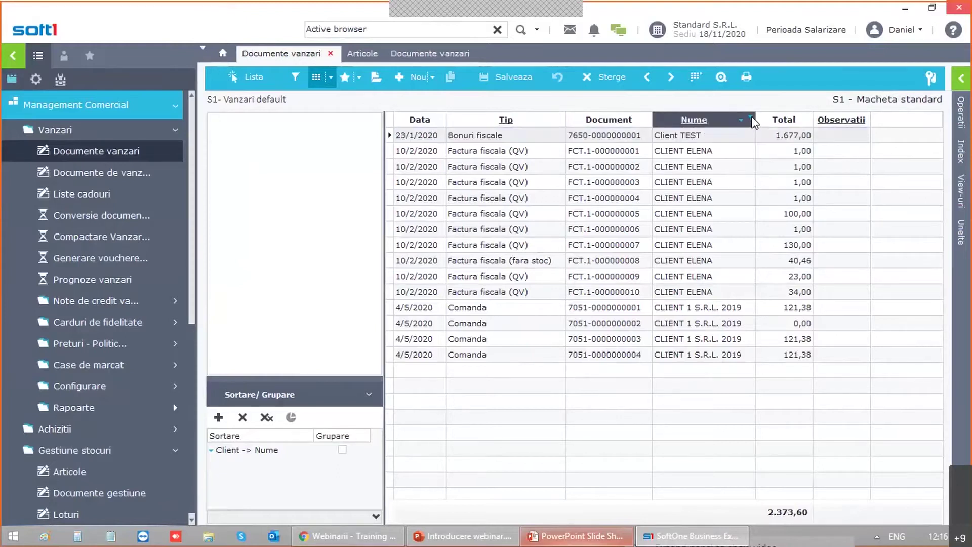
click(750, 118)
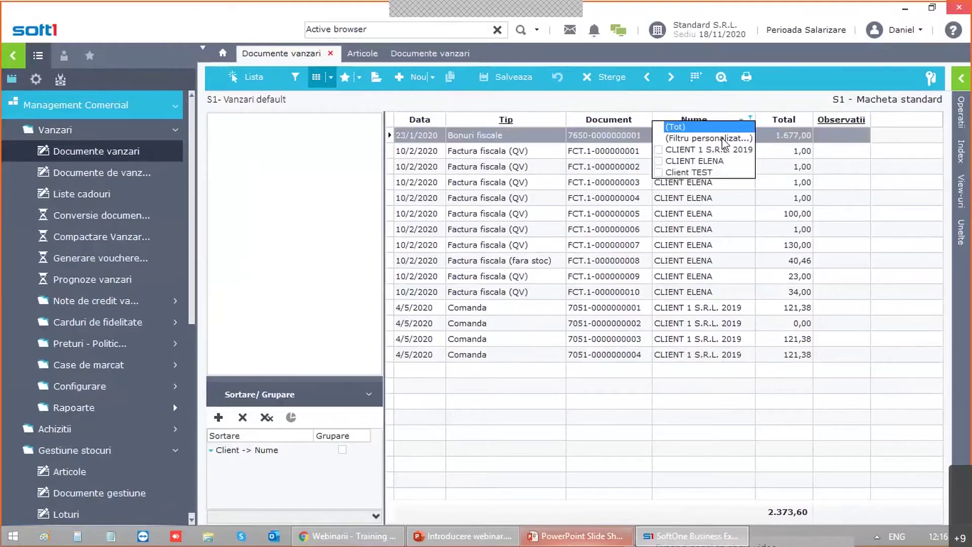
click(694, 160)
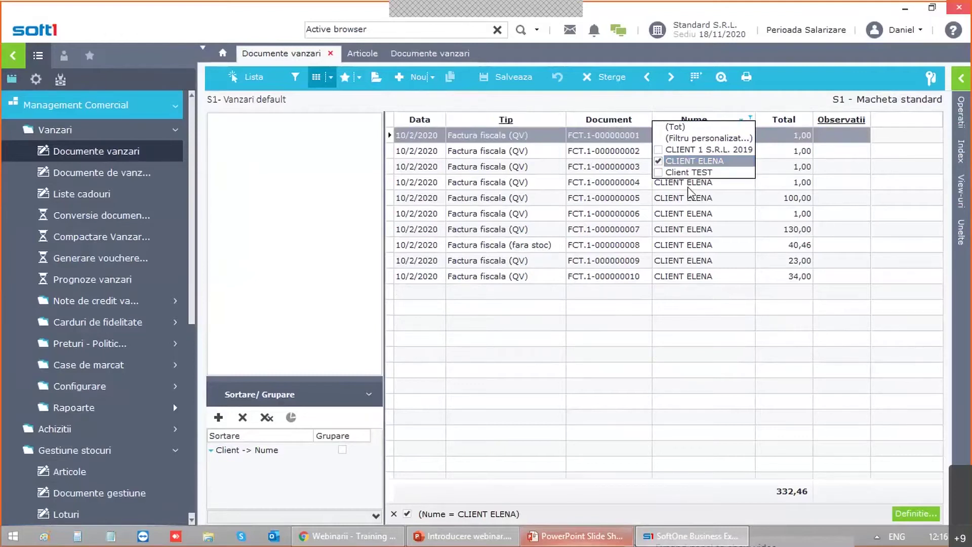
click(698, 161)
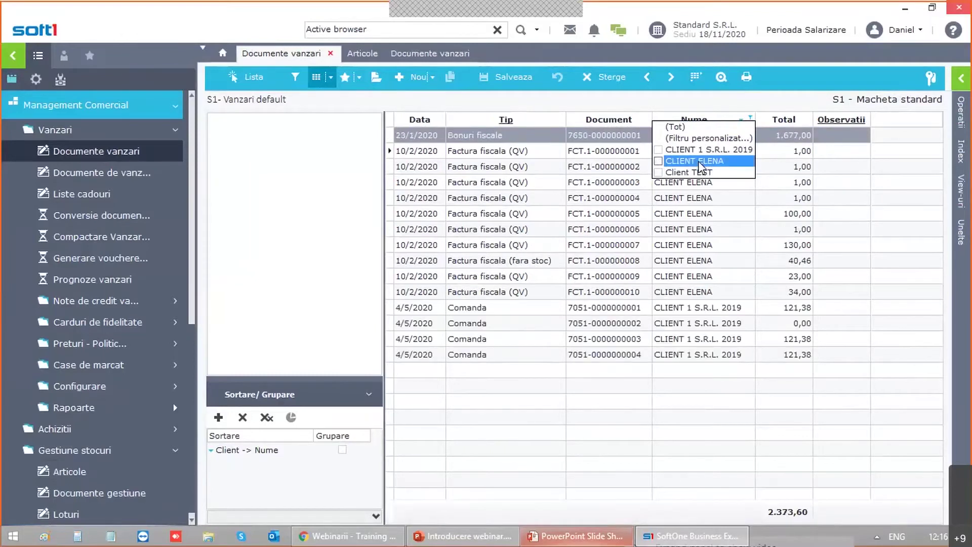
Step: Apply a custom filter on the Nume column with the condition is greater than 10
click(714, 139)
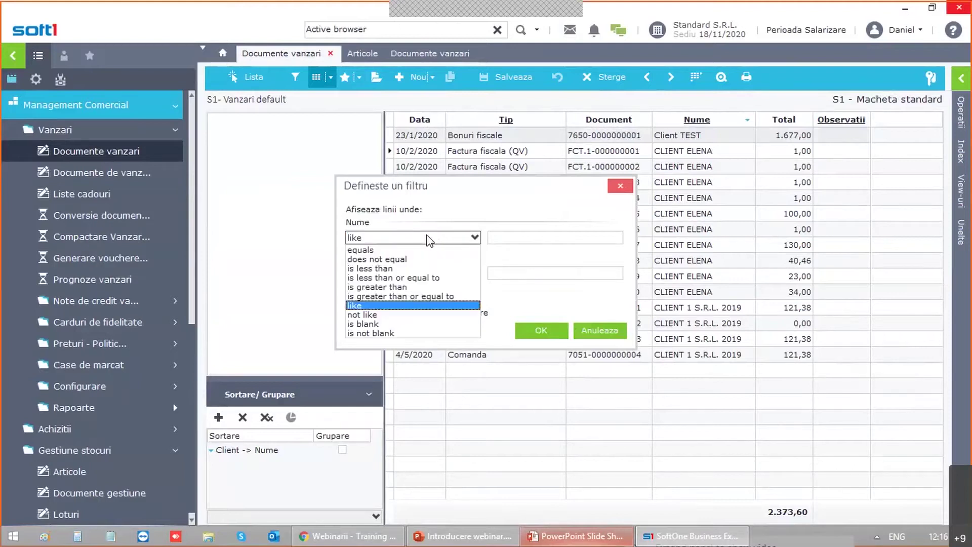
click(375, 287)
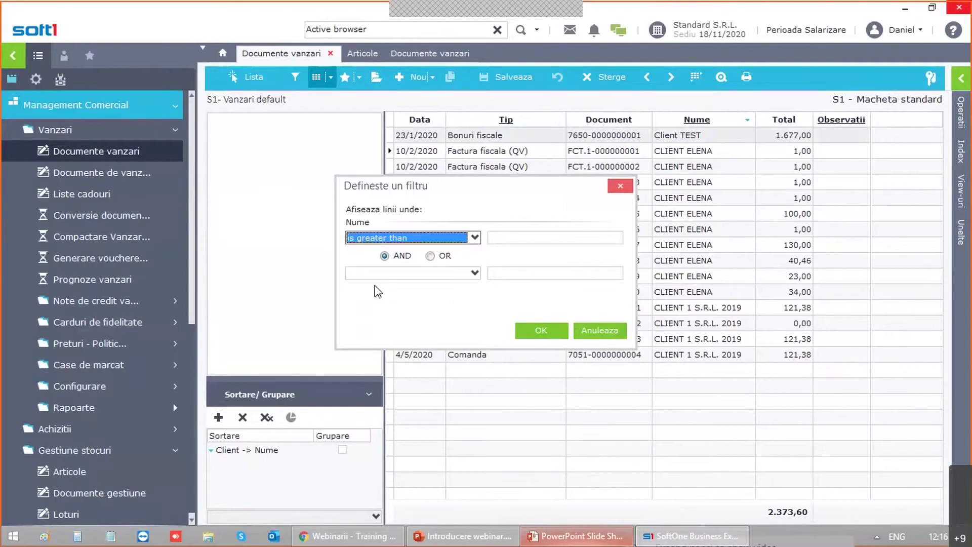
click(503, 238)
text(10)
click(557, 330)
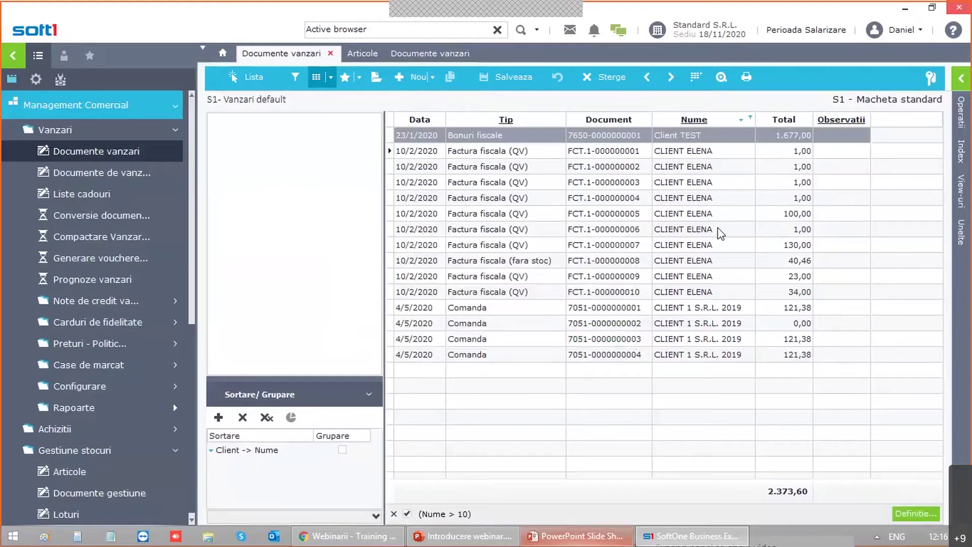
Step: Add a custom filter on the Total column with the condition is greater than 10
click(808, 118)
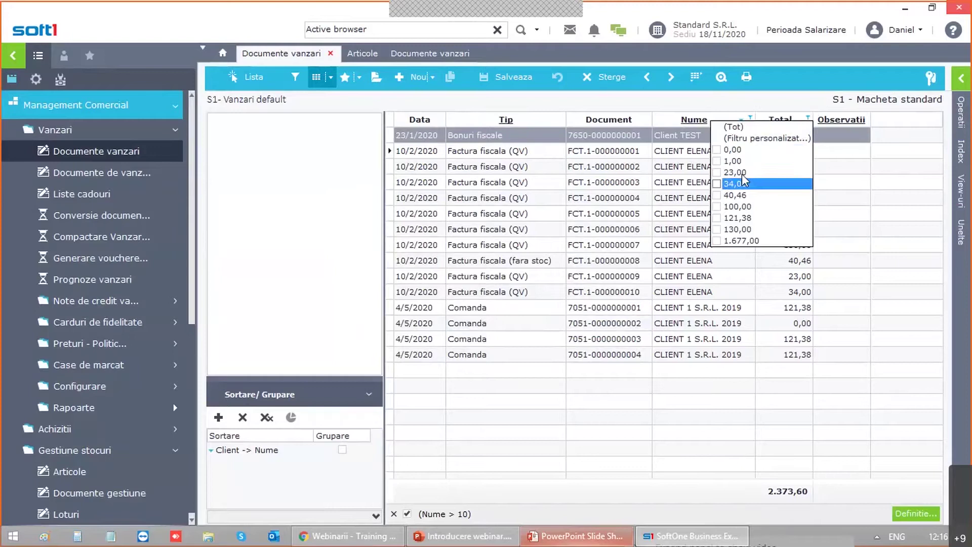
click(778, 121)
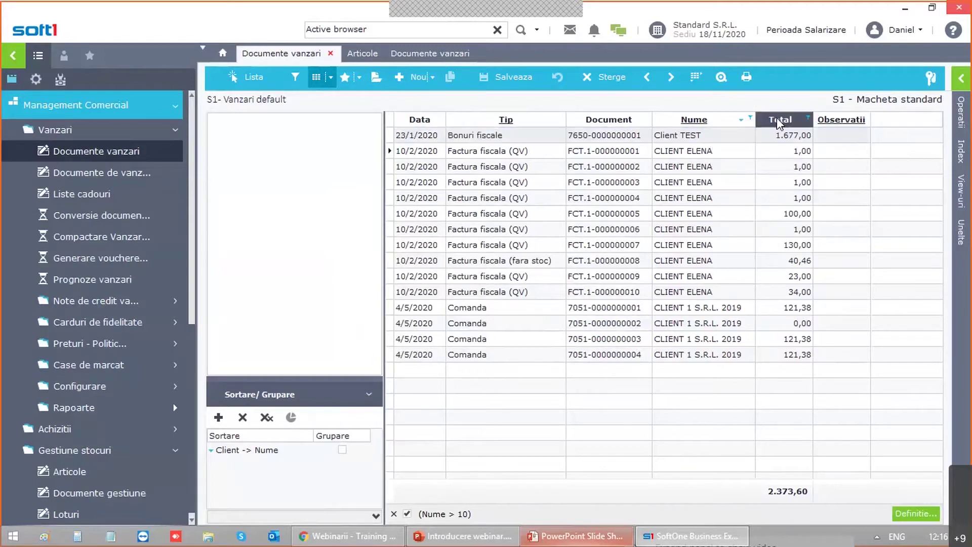
click(808, 118)
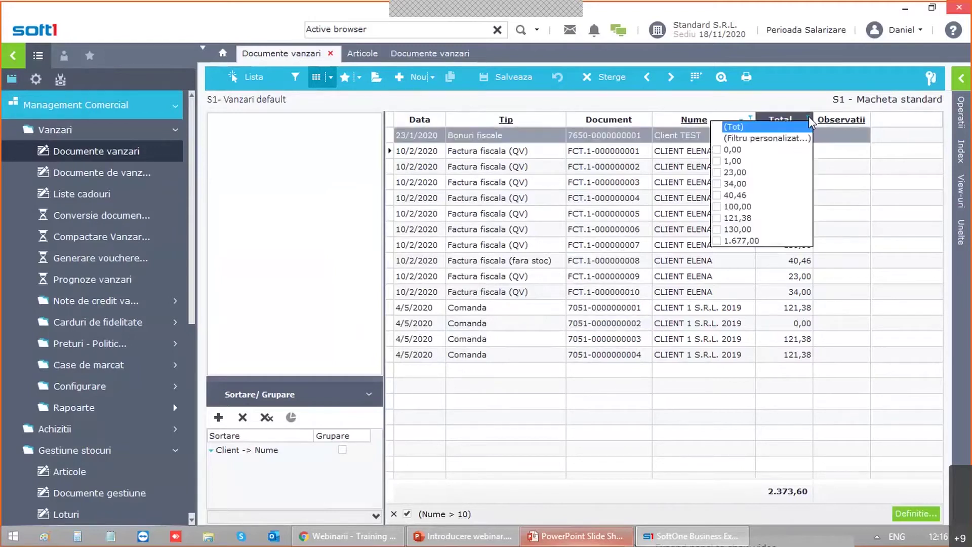
click(766, 139)
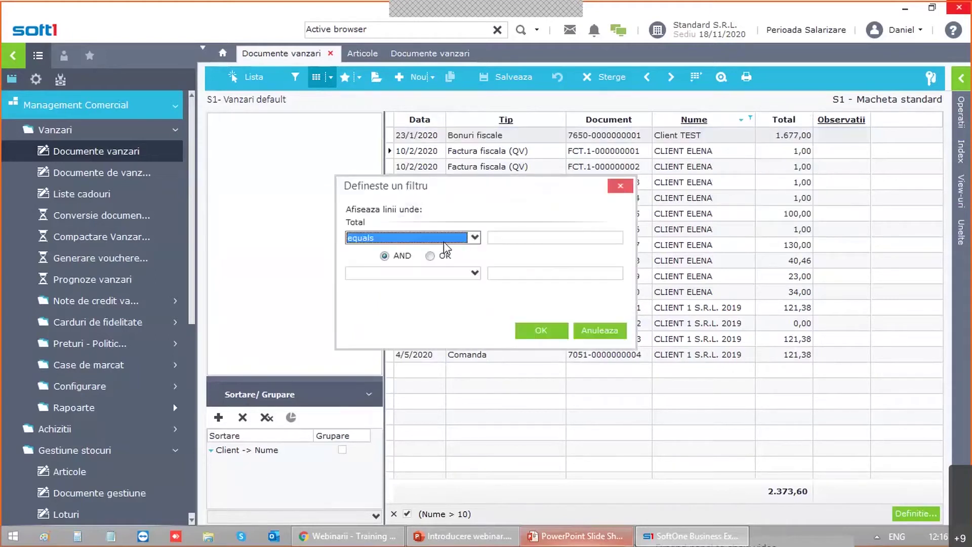
click(444, 241)
click(398, 291)
click(502, 237)
text(10)
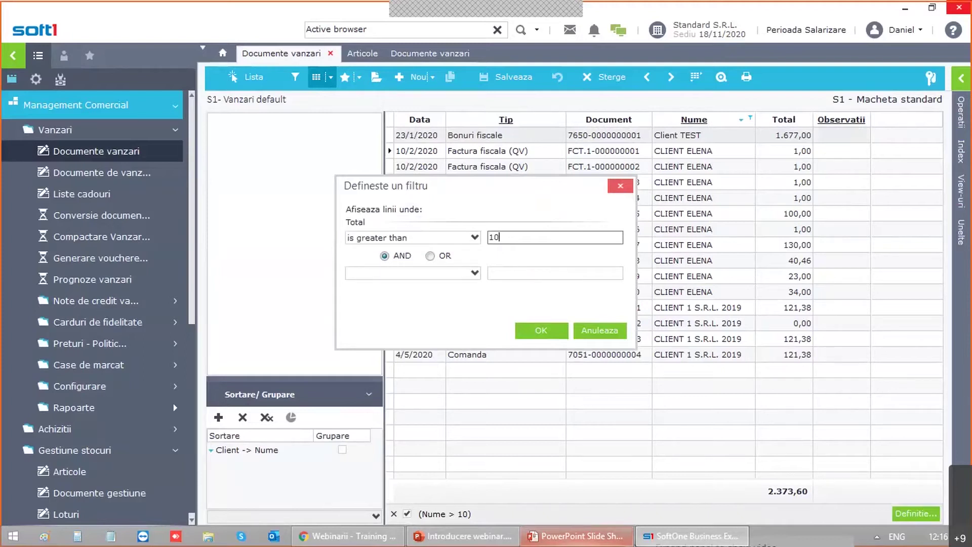
click(533, 331)
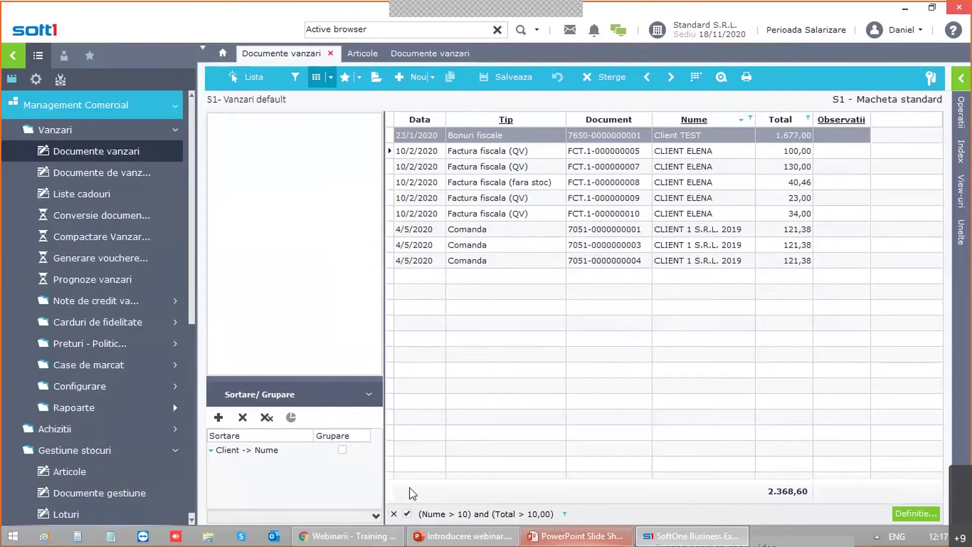
Step: Remove all column filters and sorting criteria from the sales documents list, and select invoice FCT.1-000000007
click(394, 513)
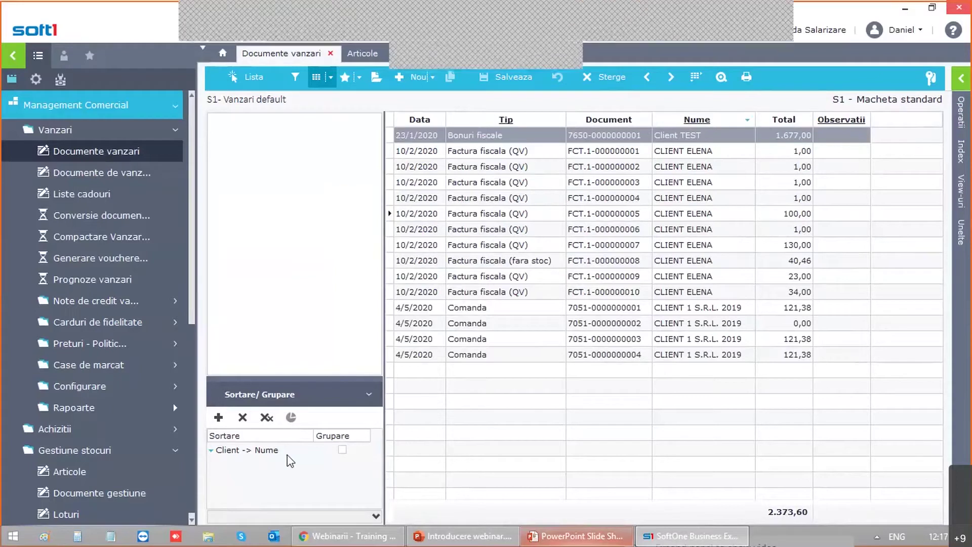
click(265, 418)
click(596, 252)
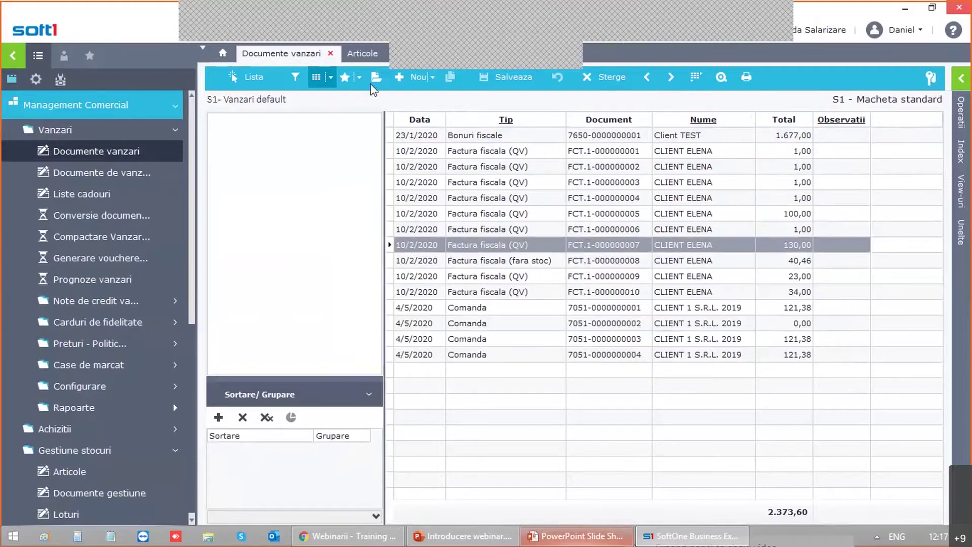
Step: Open another Articole window, return to the Articole list filtered with the preselection, and activate the search field
click(403, 29)
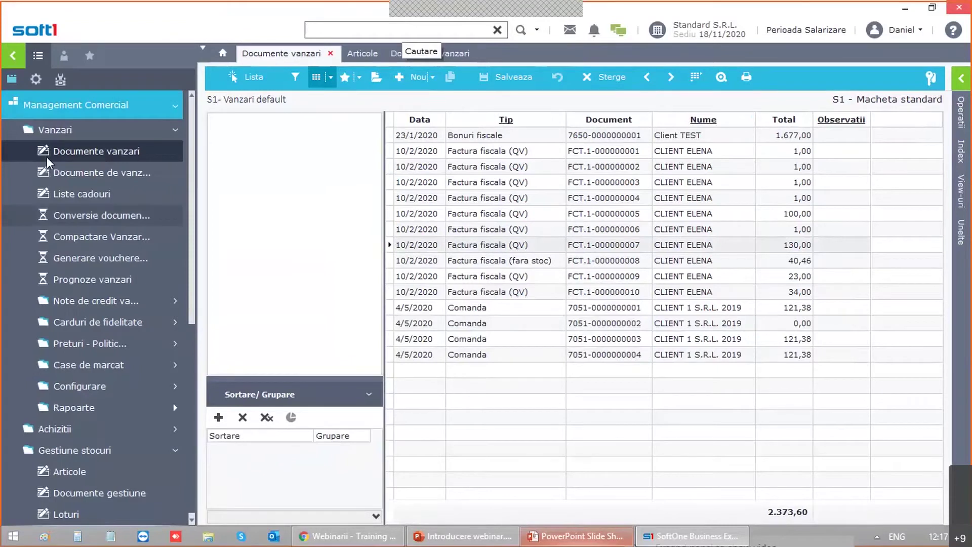
click(64, 470)
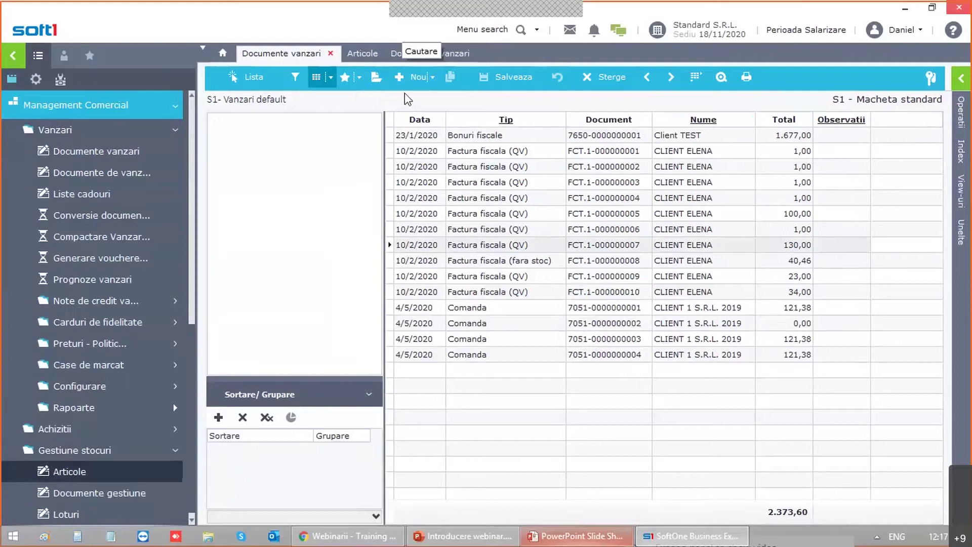
click(370, 53)
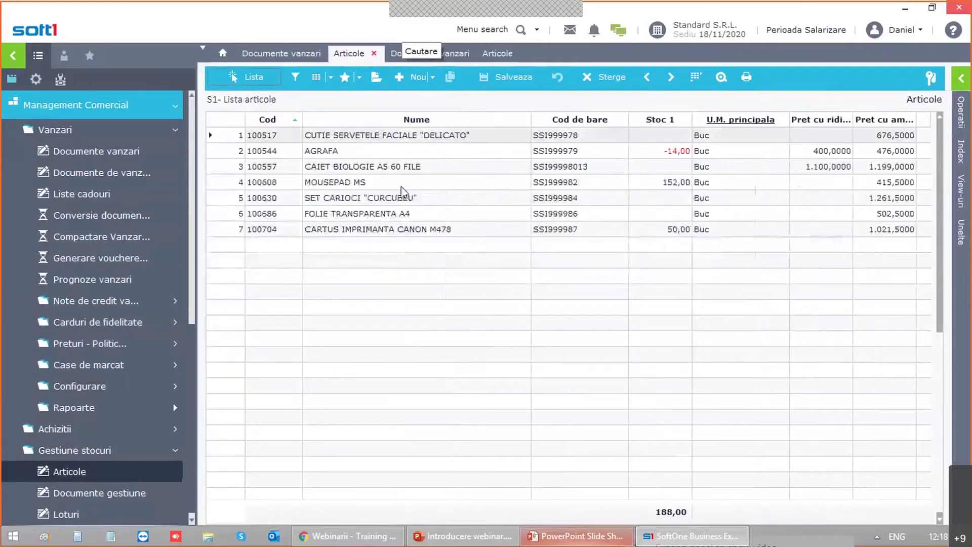
click(488, 32)
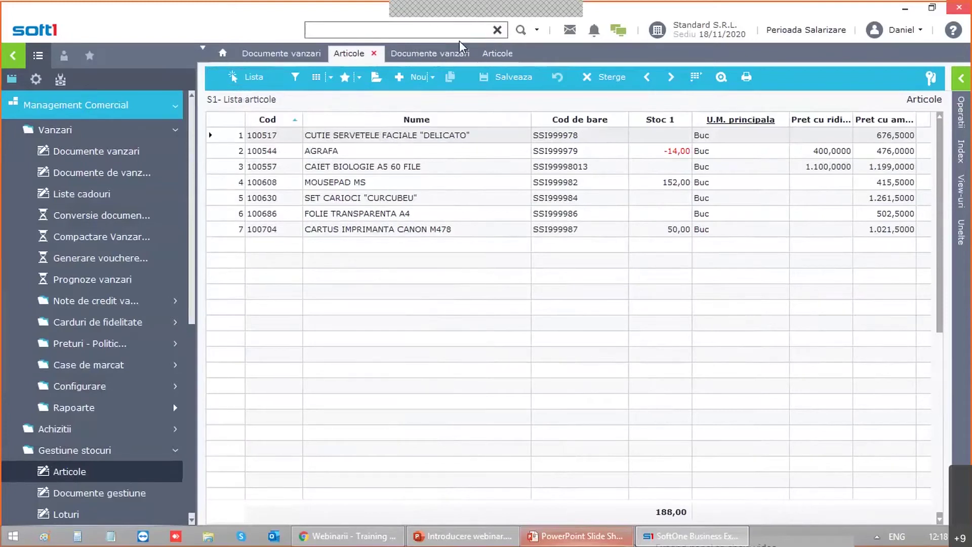
Step: Reload the Articole list without the preselection and search it for test
click(233, 72)
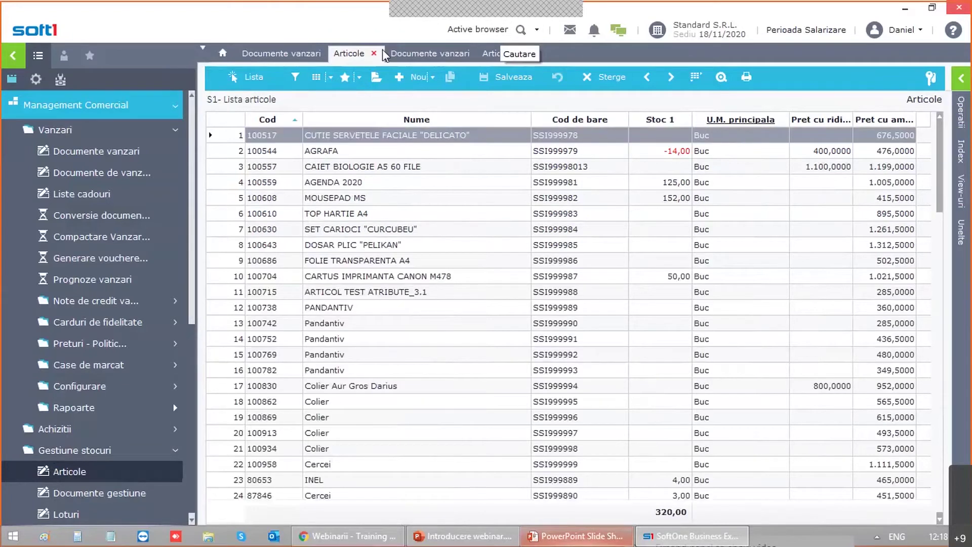
click(481, 28)
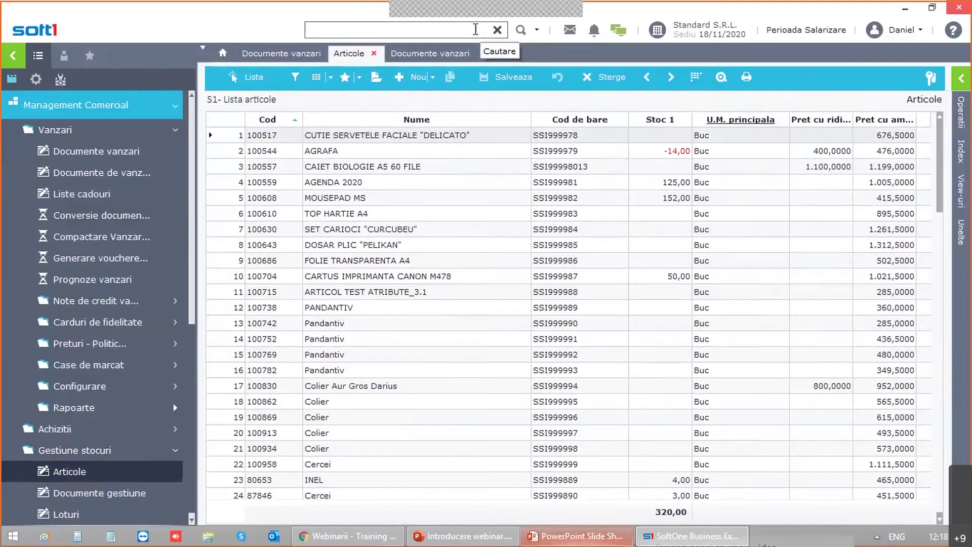
text(test)
key(Return)
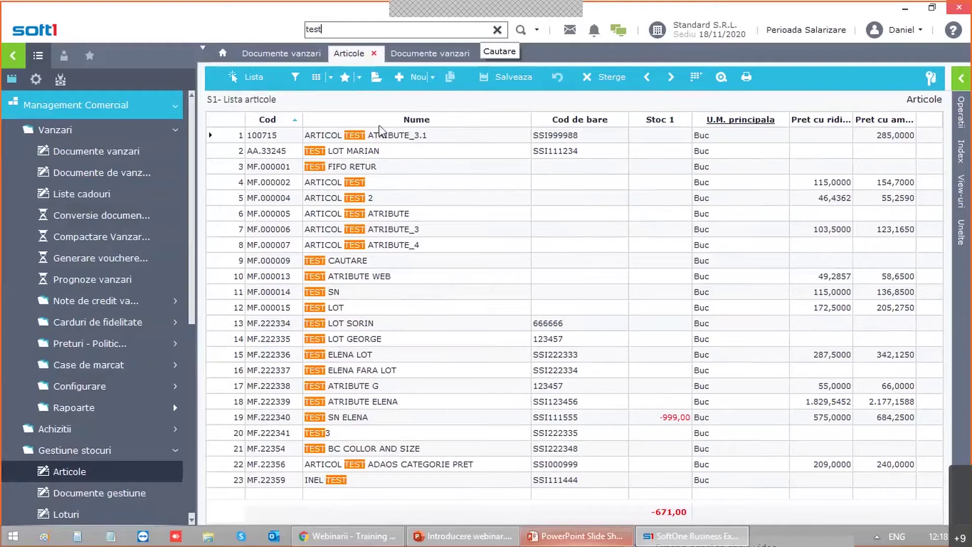
Step: Search the article list for articole, clear that term, and search for articol instead
double_click(344, 37)
text(ar)
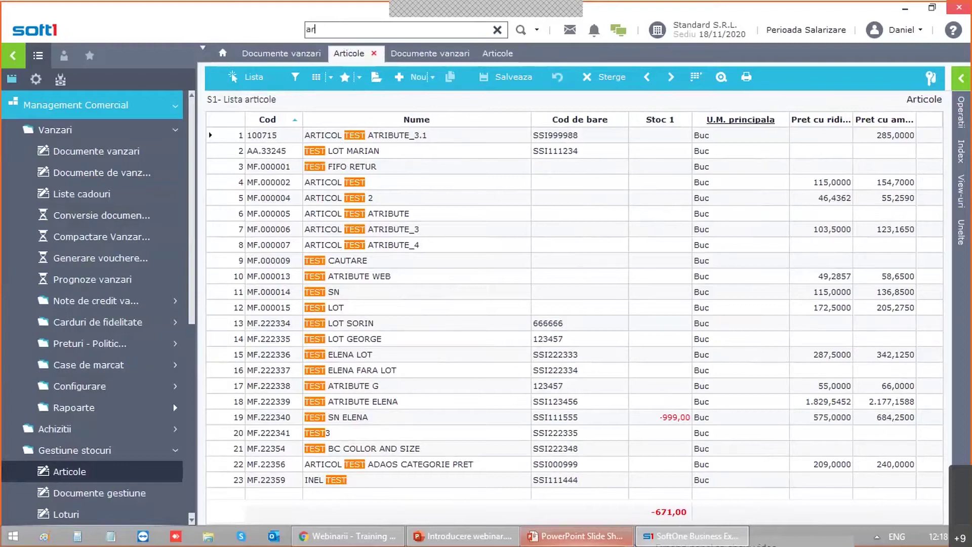
text(ticole)
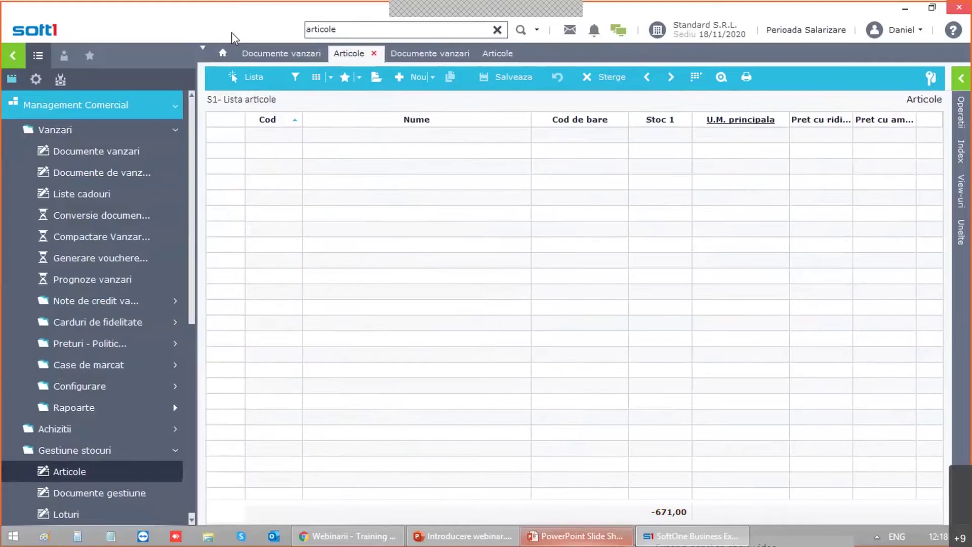
click(497, 29)
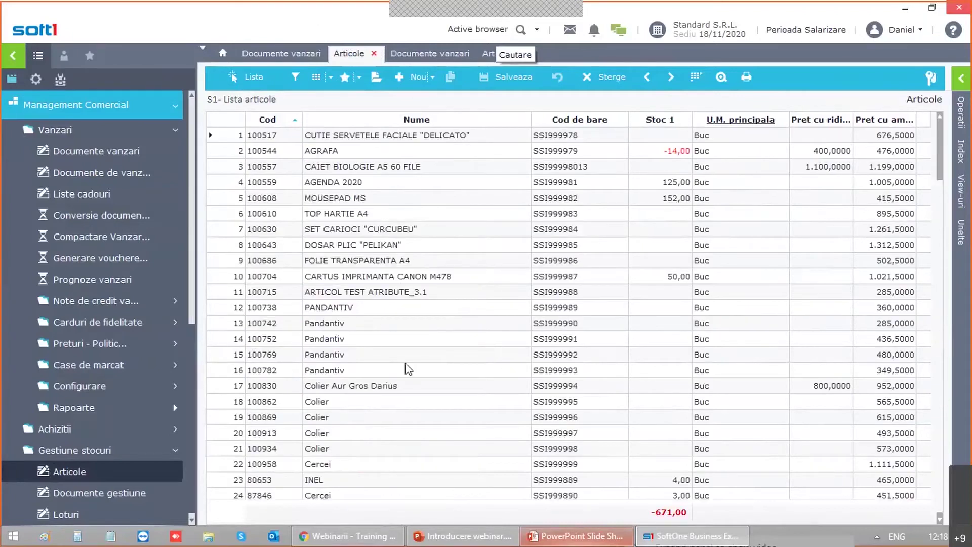
scroll(402, 341, down, 3)
scroll(401, 336, up, 3)
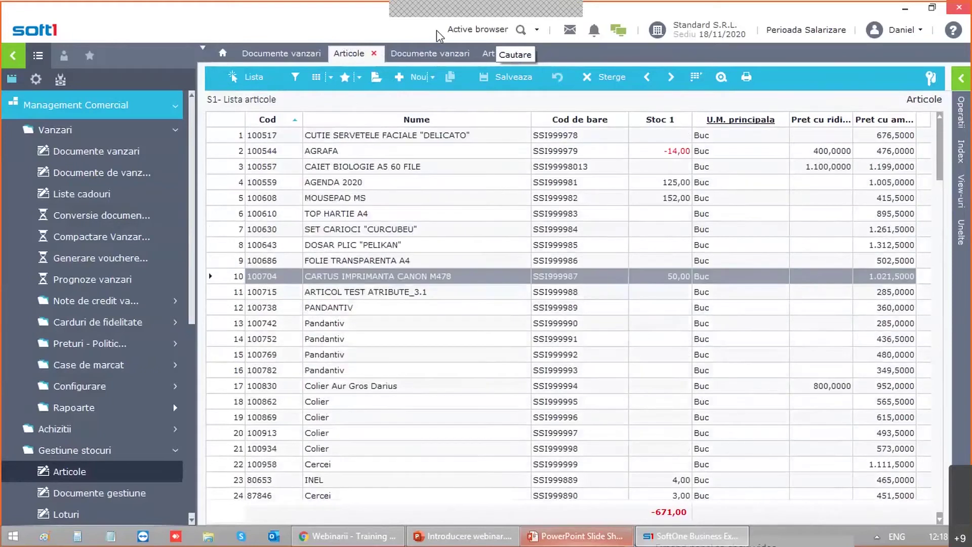
click(463, 29)
text(articol)
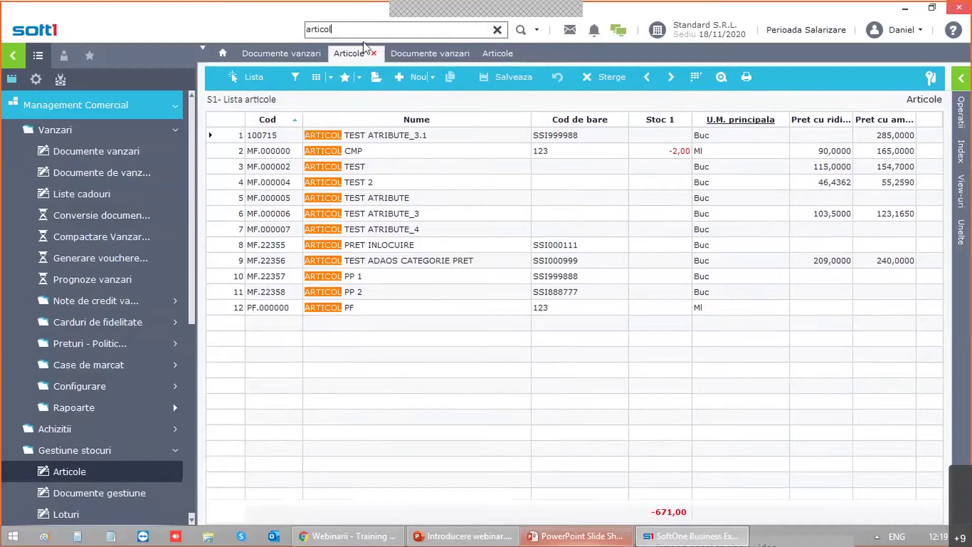
Step: Search for articles containing articol and test but not atribute, using the expression "articol"+"test"-"atribute"
double_click(346, 29)
text(")
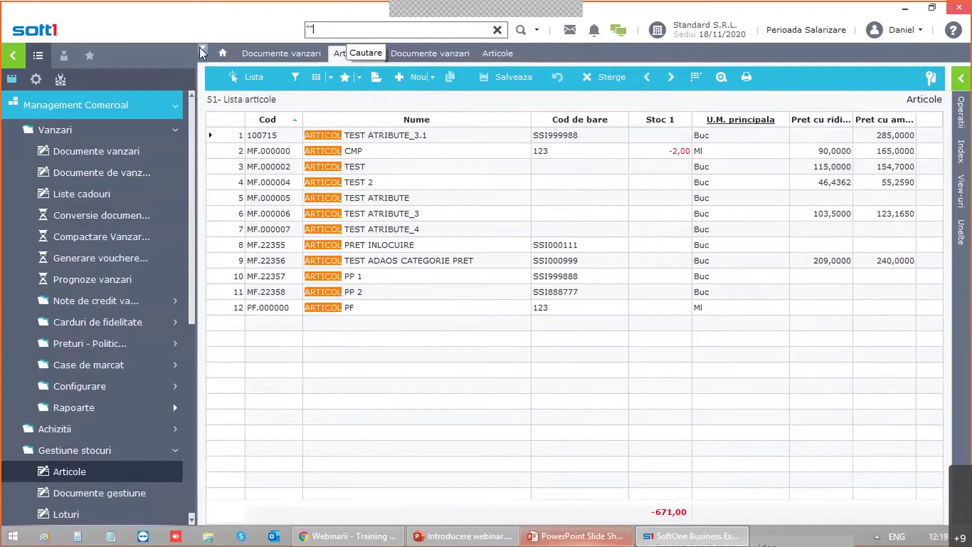
text(articol)
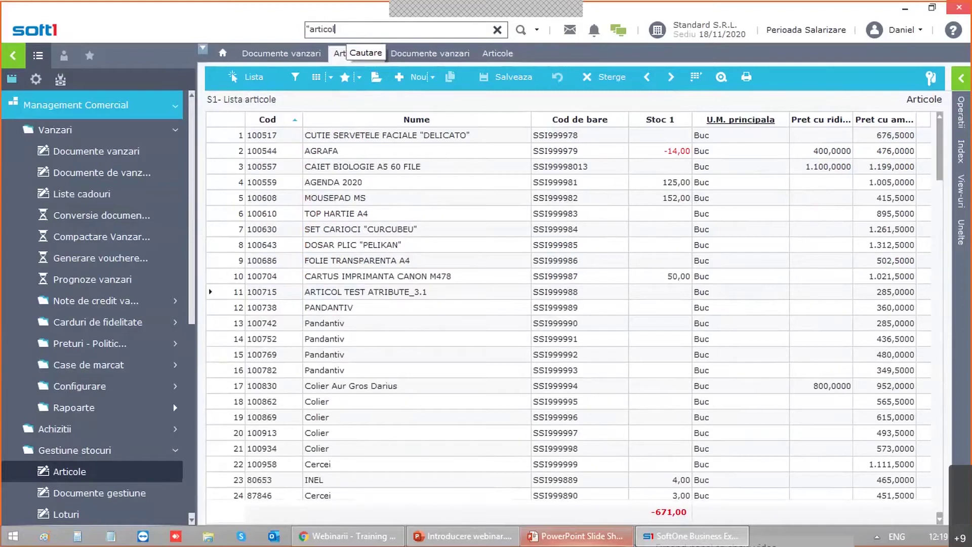
text("=)
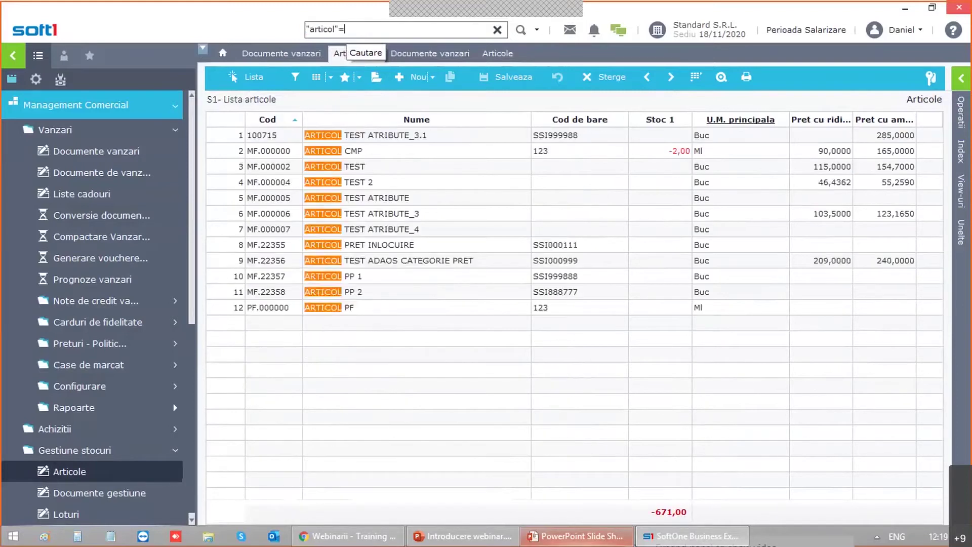
key(BackSpace)
text(+"test")
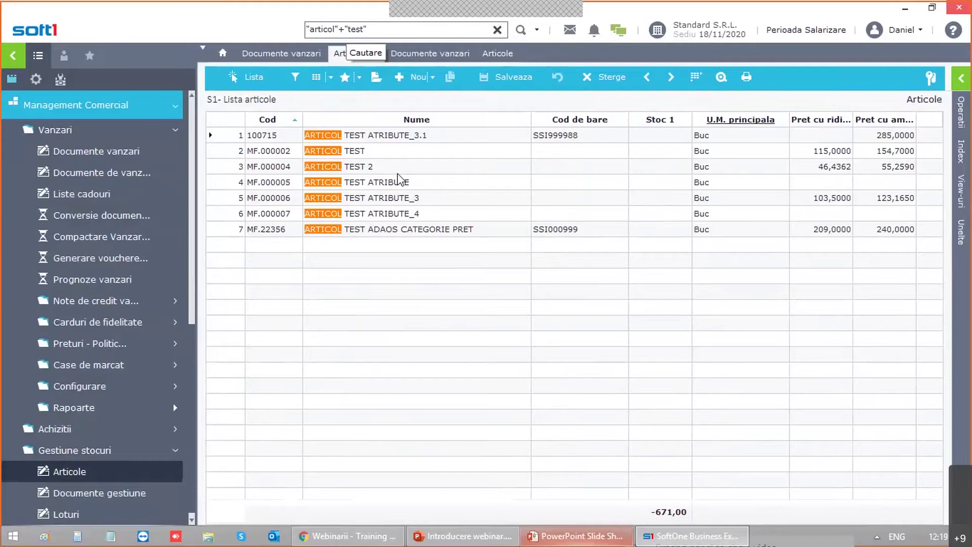
text(-"atribute")
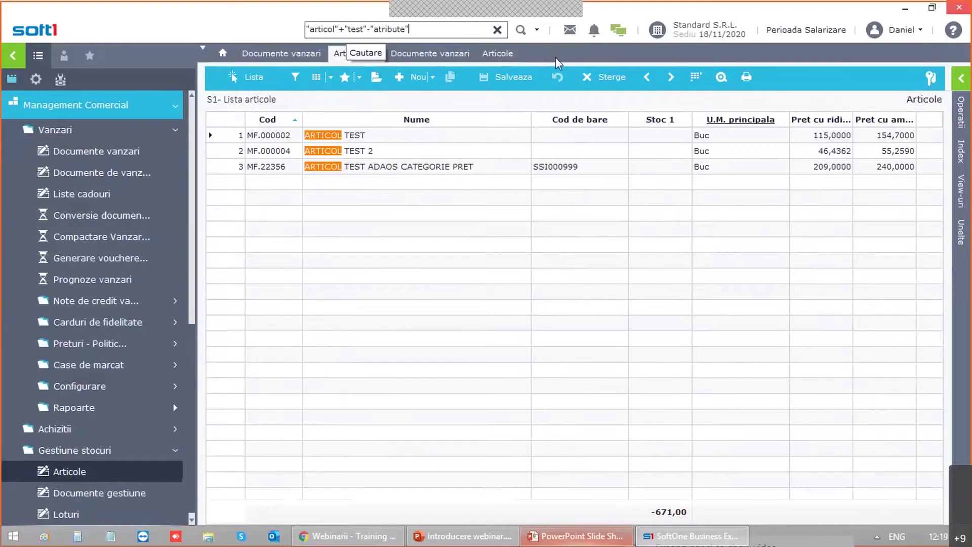
Step: Clear the search and look for articles matching any of three quoted terms with "articol""pix""agenda"
click(497, 31)
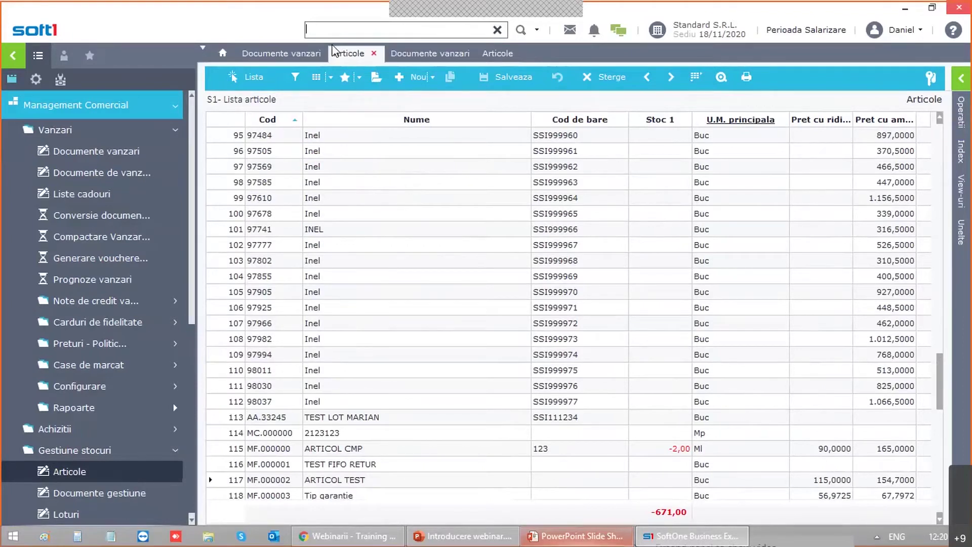
text("ar)
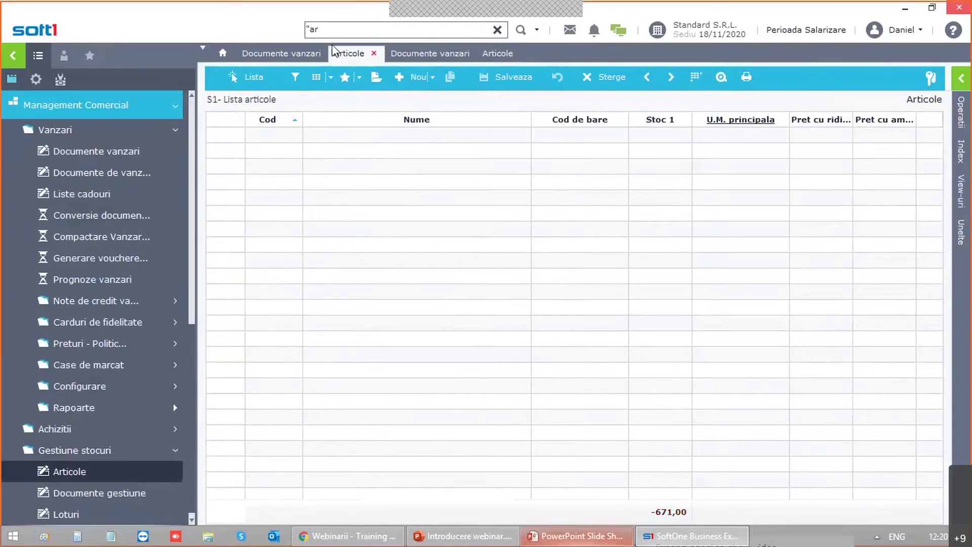
text(ticole")
click(497, 30)
text(")
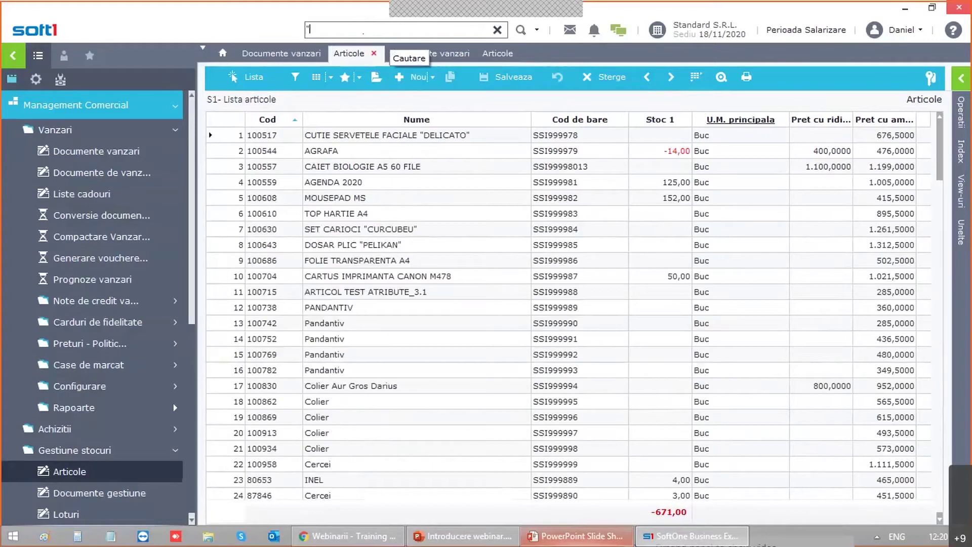
text(articol")
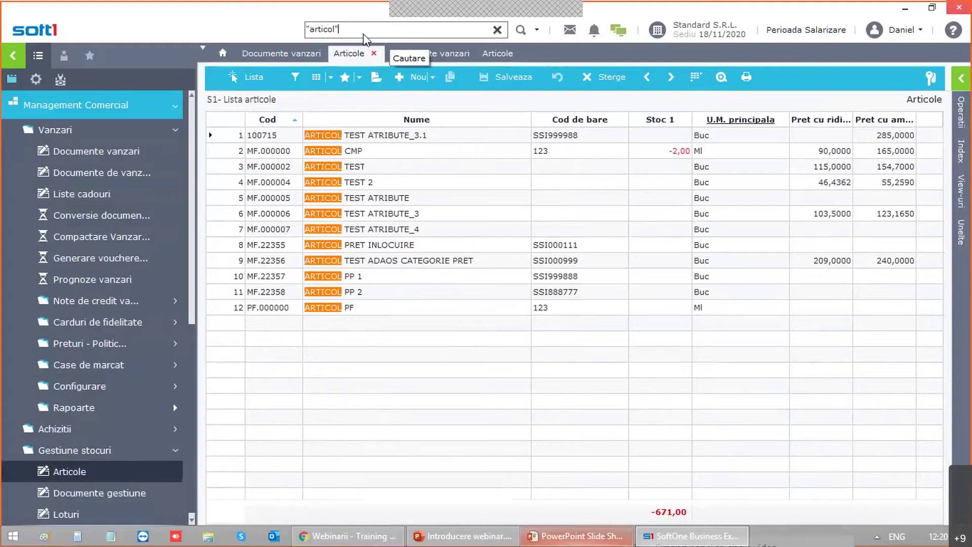
text("pix")
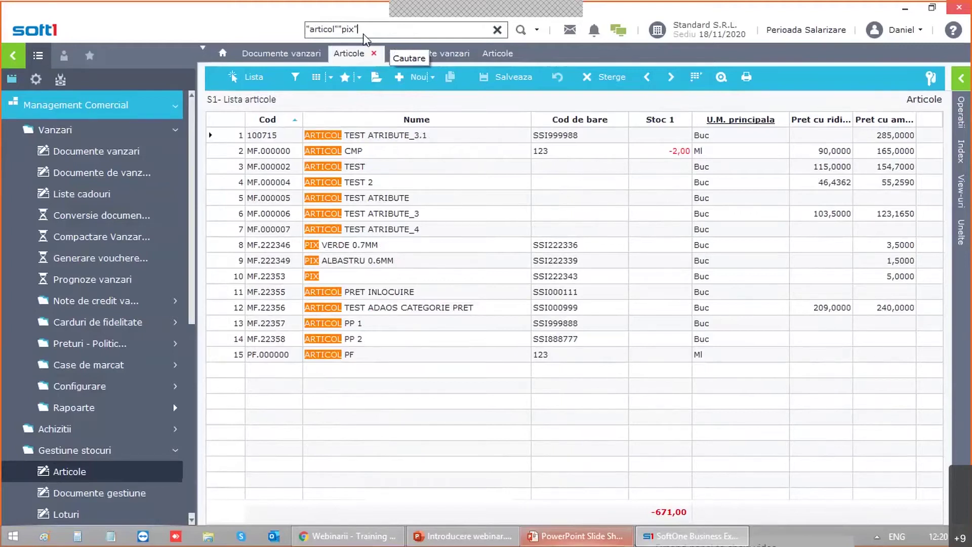
text("age)
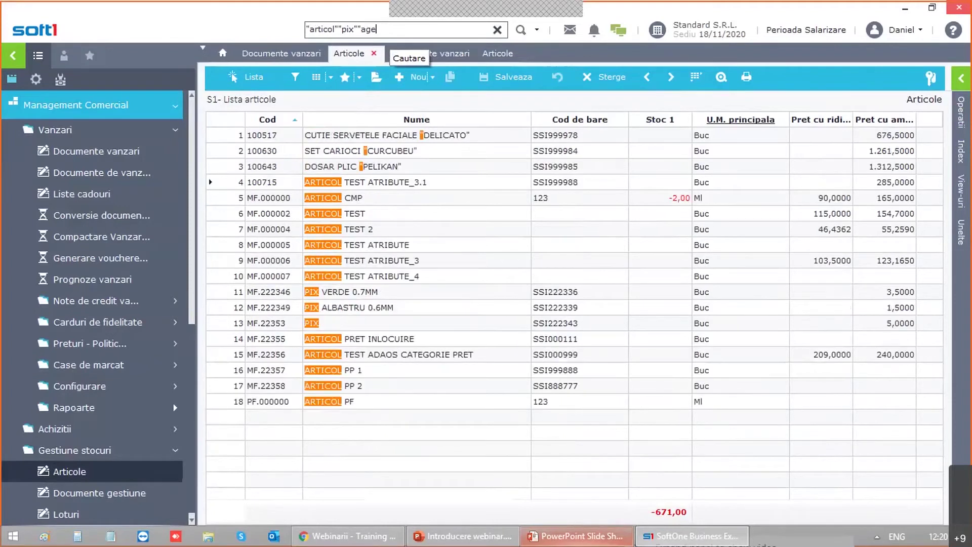
text(nda")
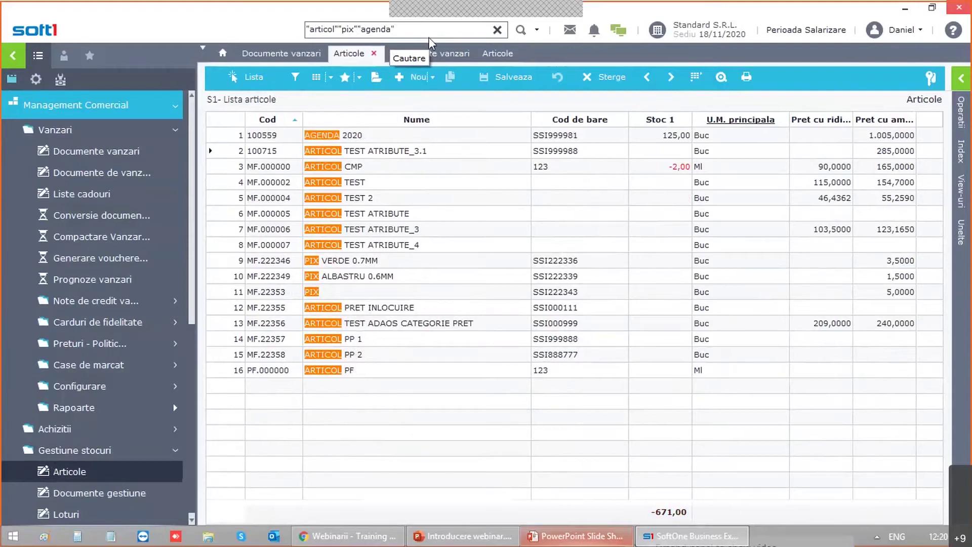
Step: Replace the search with the wildcard expression test%atribute%3, and clear it after viewing the matching articles
key(ctrl+a)
key(BackSpace)
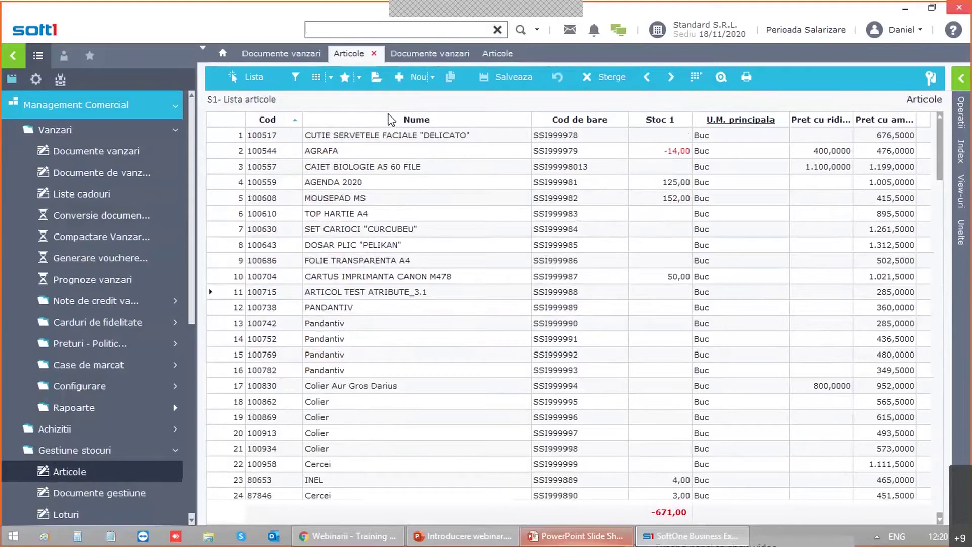
text(test)
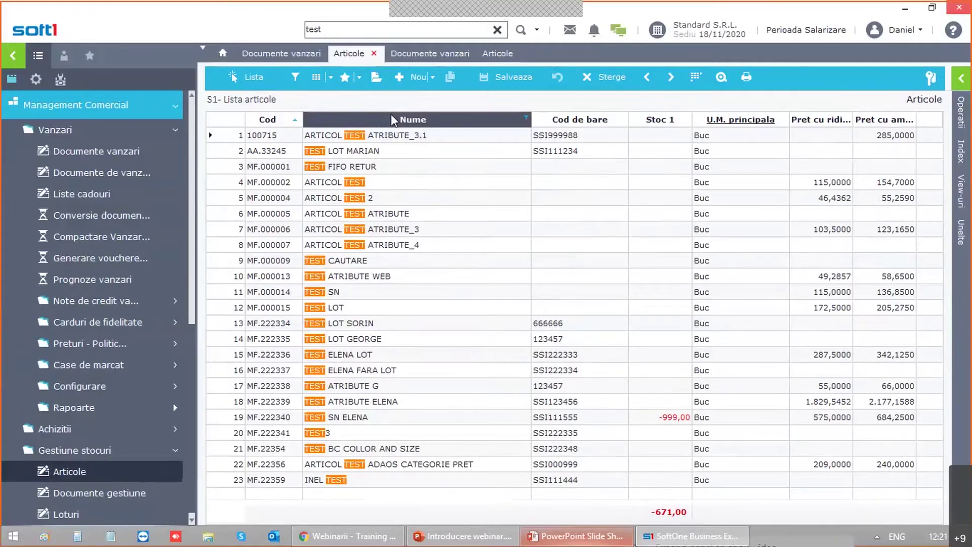
text(%)
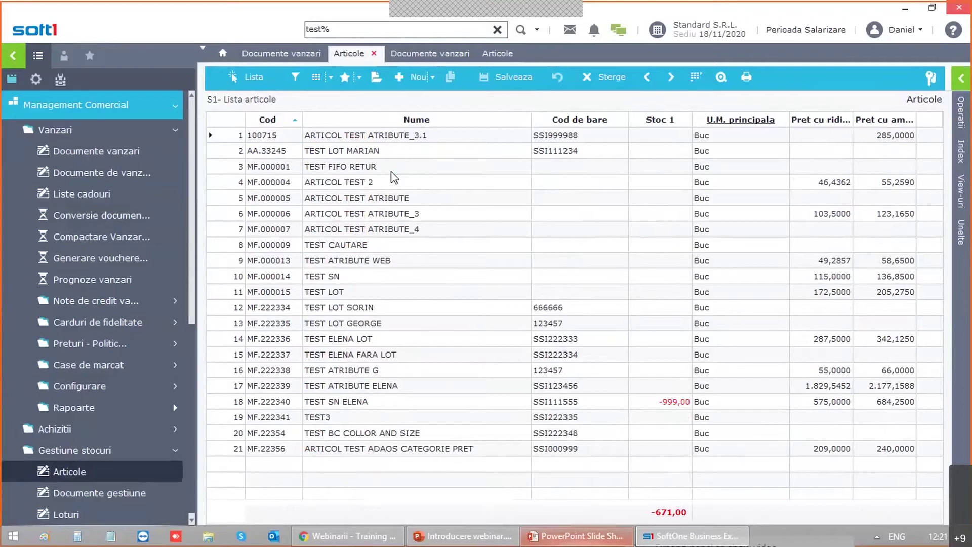
text(atribute)
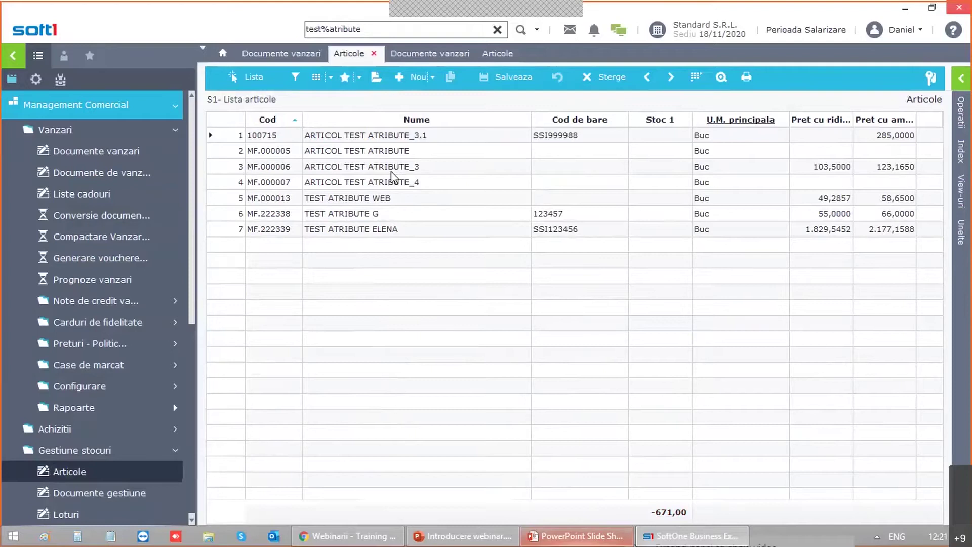
text(%)
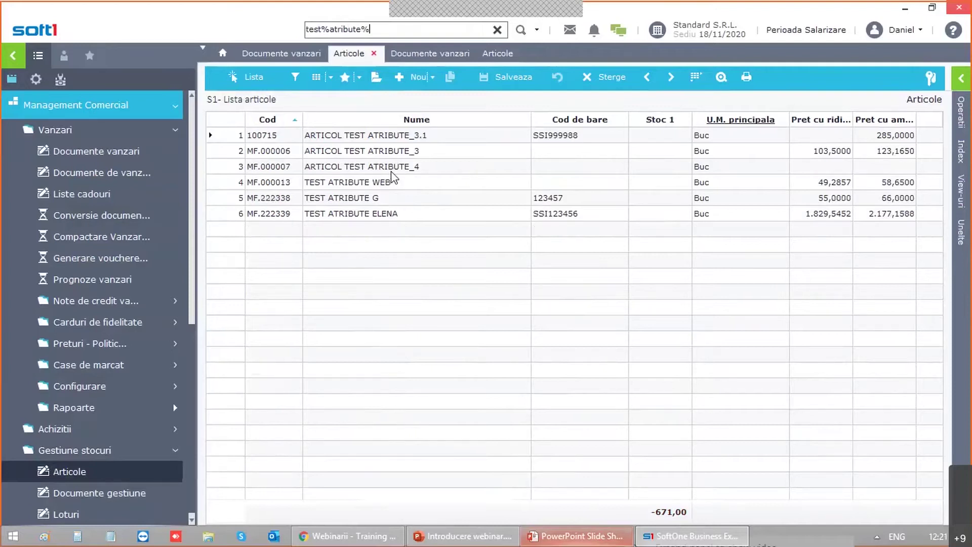
text(3)
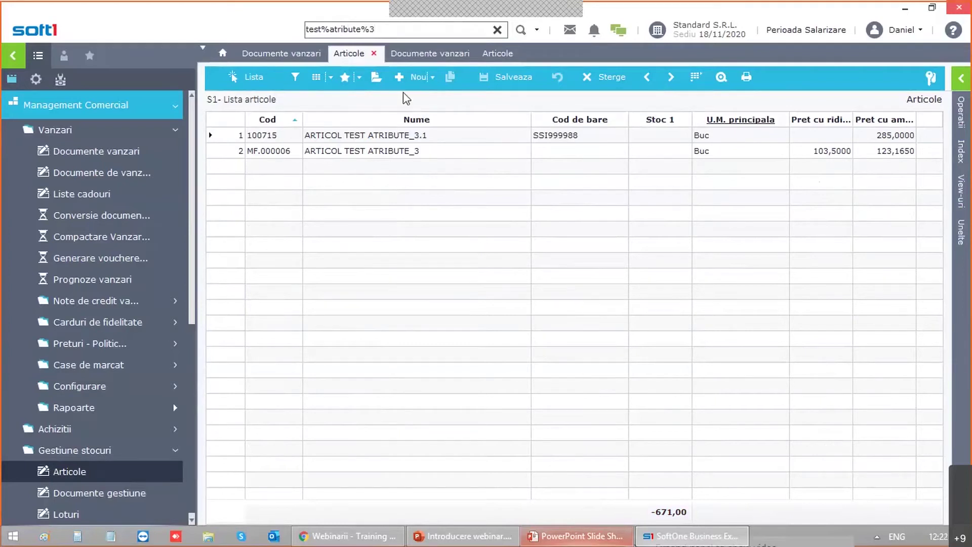
click(498, 30)
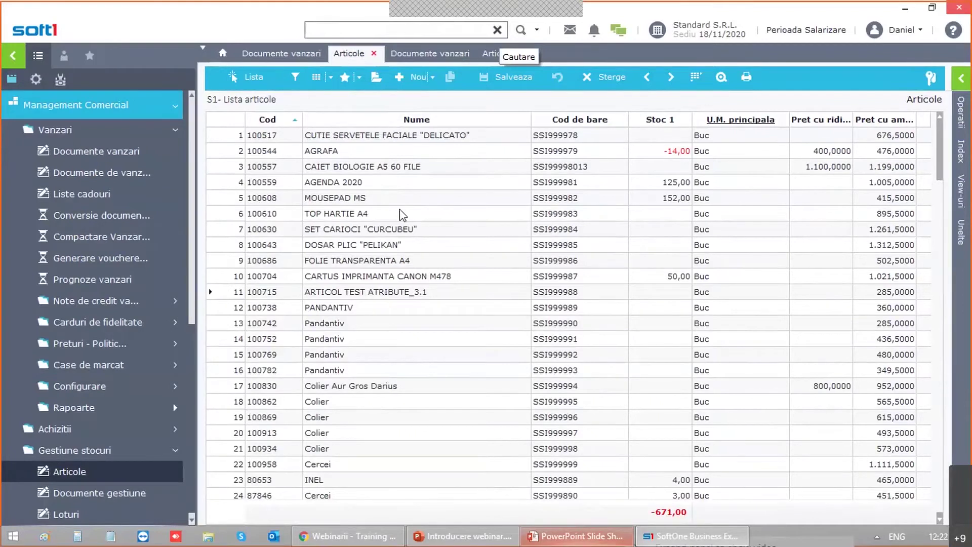
Step: Return to the first Documente vanzari list and select invoice FCT.1-000000002
click(438, 56)
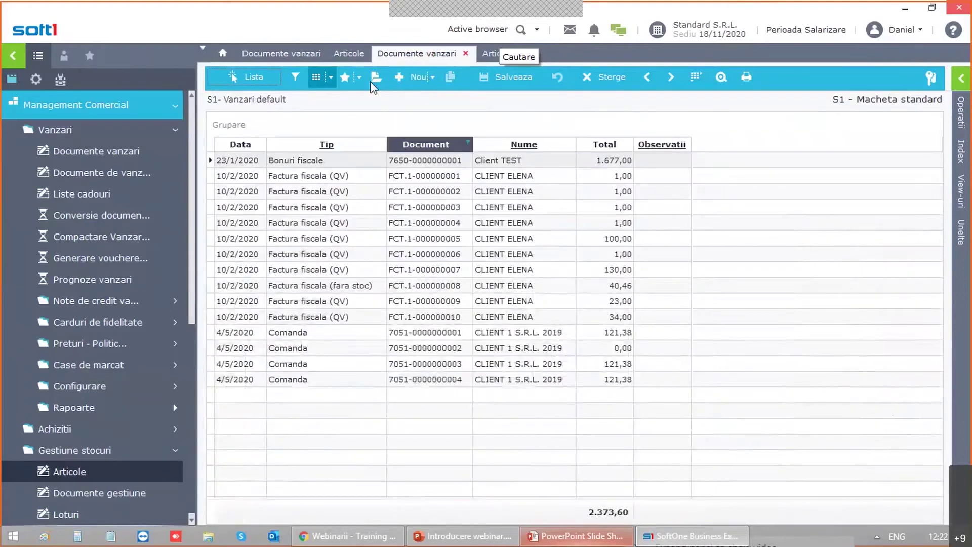
click(279, 53)
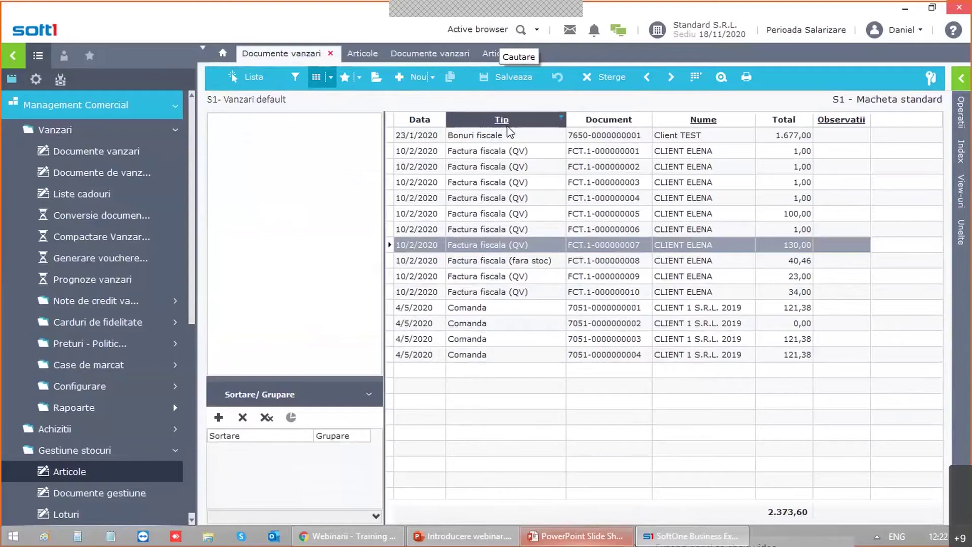
right_click(535, 124)
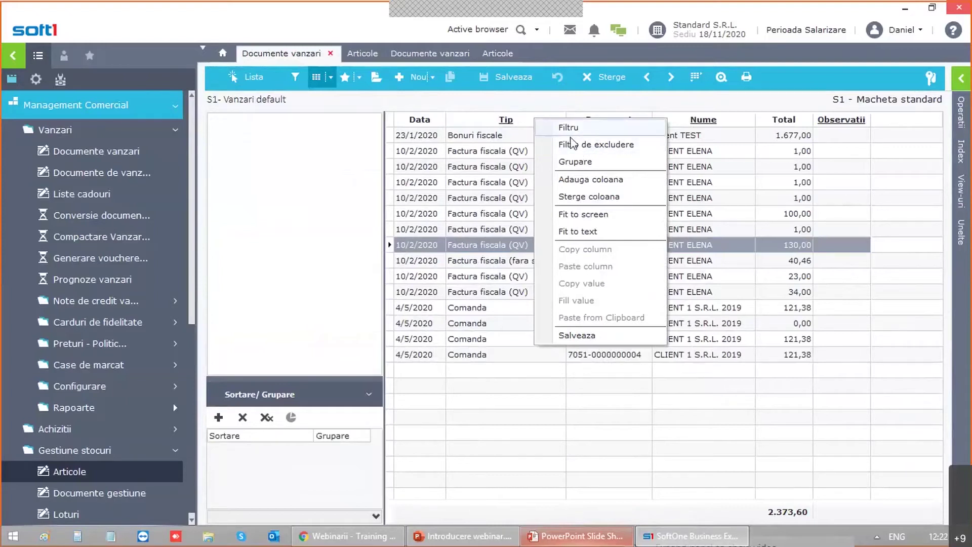
click(506, 166)
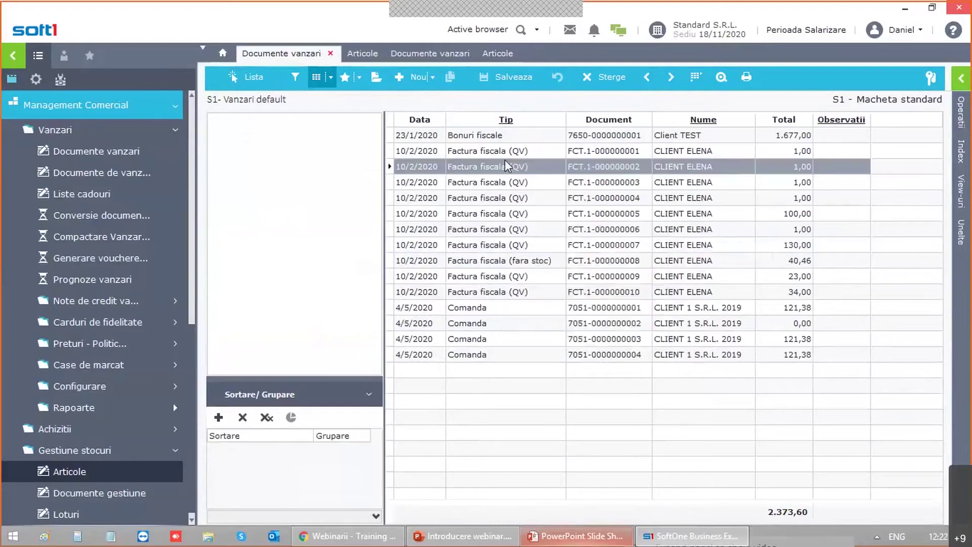
Step: Filter the sales documents list by the Comanda value in the Tip column, and remove that filter
click(499, 309)
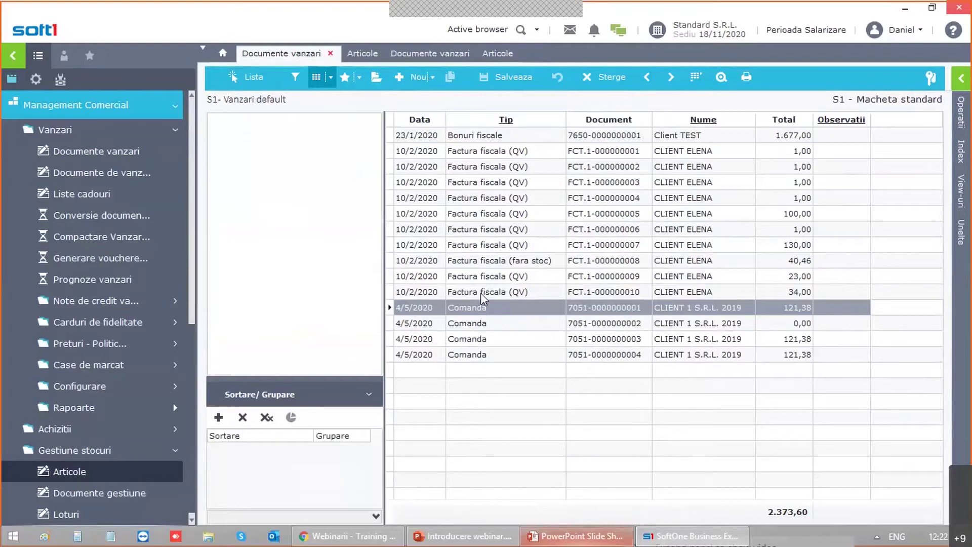
right_click(508, 128)
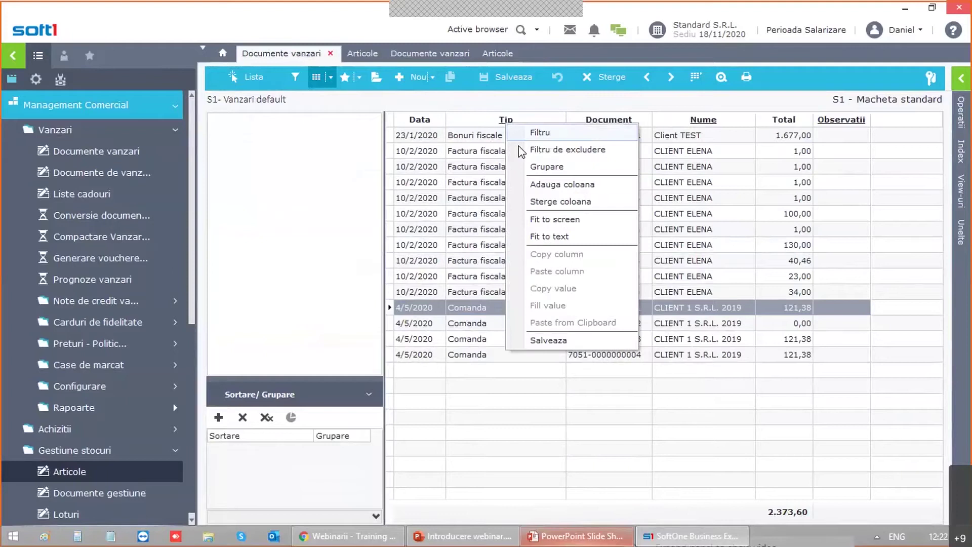
click(553, 137)
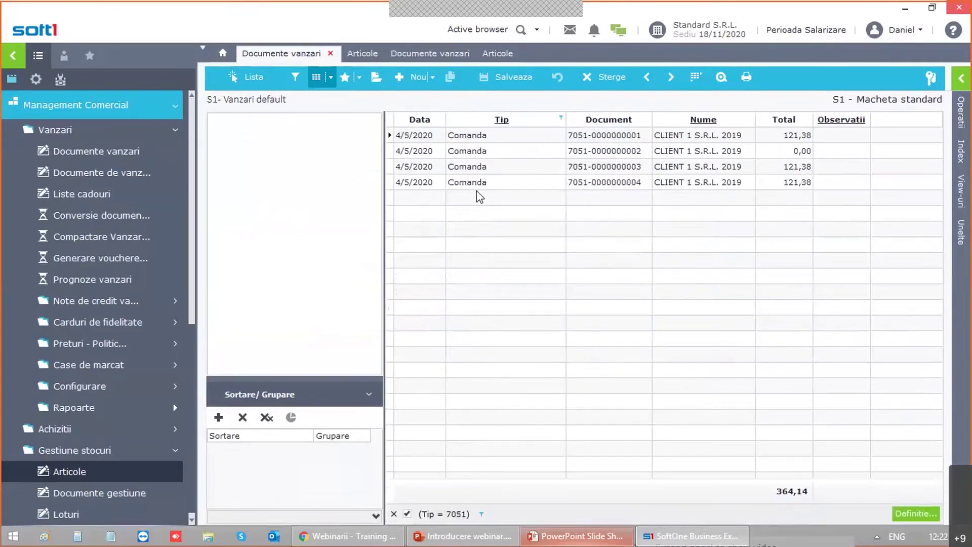
click(394, 514)
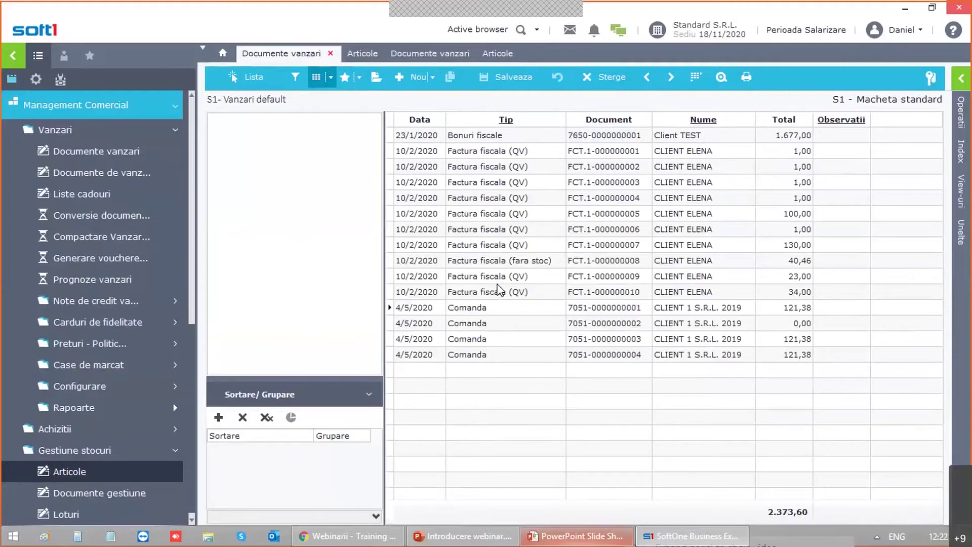
Step: Exclude the Comanda documents from the sales list with an exclusion filter on the Tip column, and remove that filter
click(482, 326)
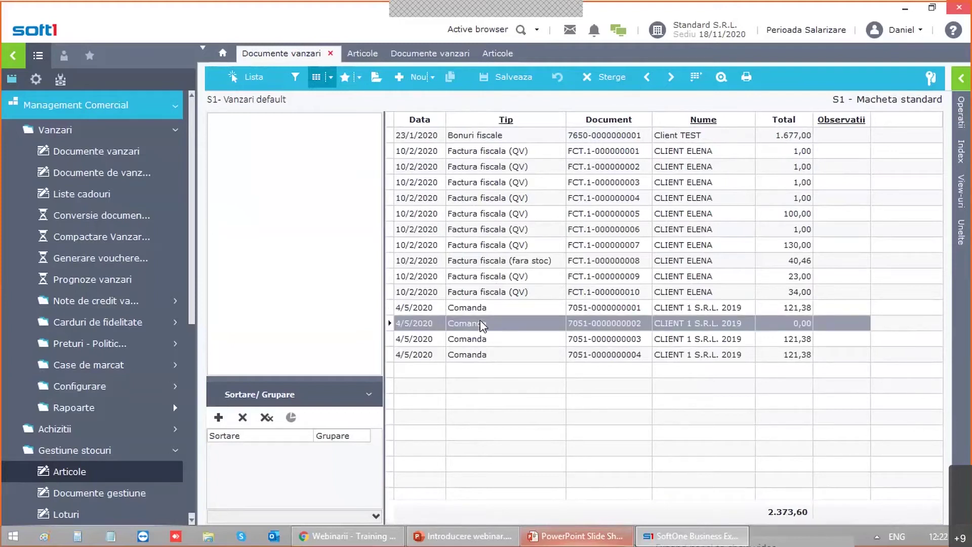
right_click(471, 118)
click(484, 101)
right_click(469, 117)
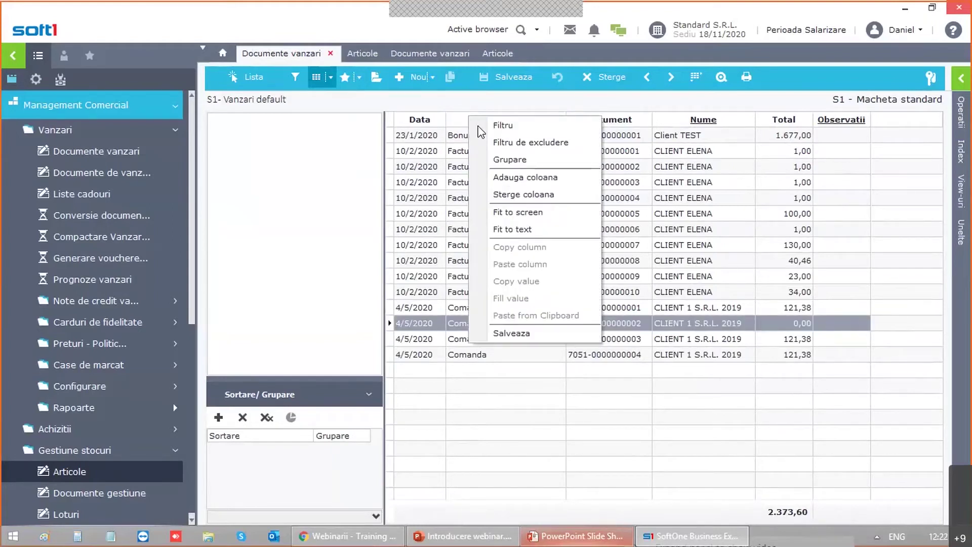
click(498, 143)
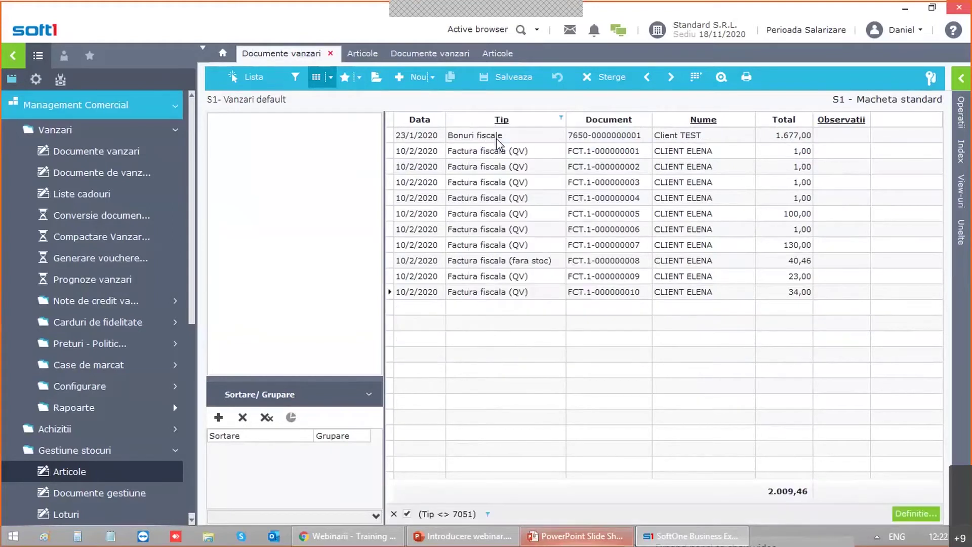
click(394, 513)
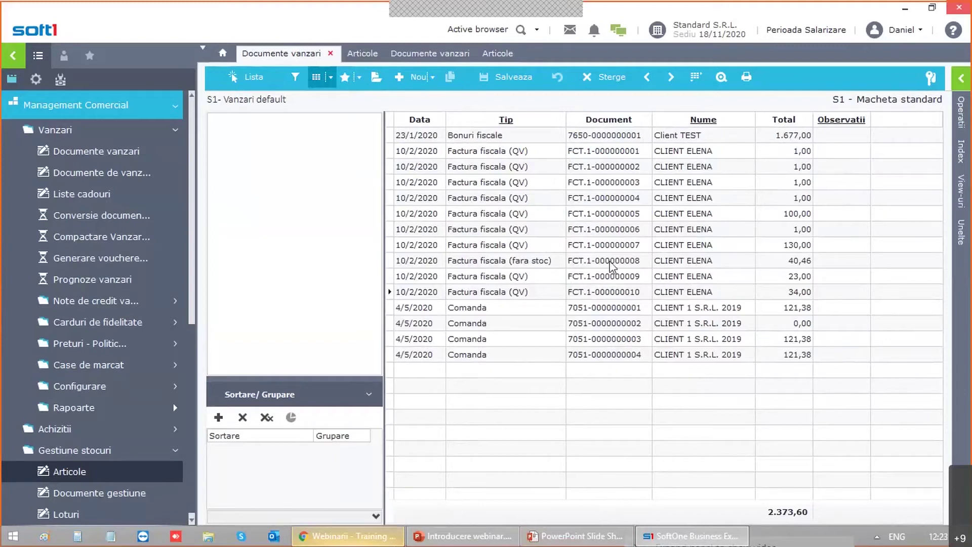
Step: Add the Modificat la field as a column between Tip and Document, dismissing the error dialog and closing the field selector
right_click(472, 124)
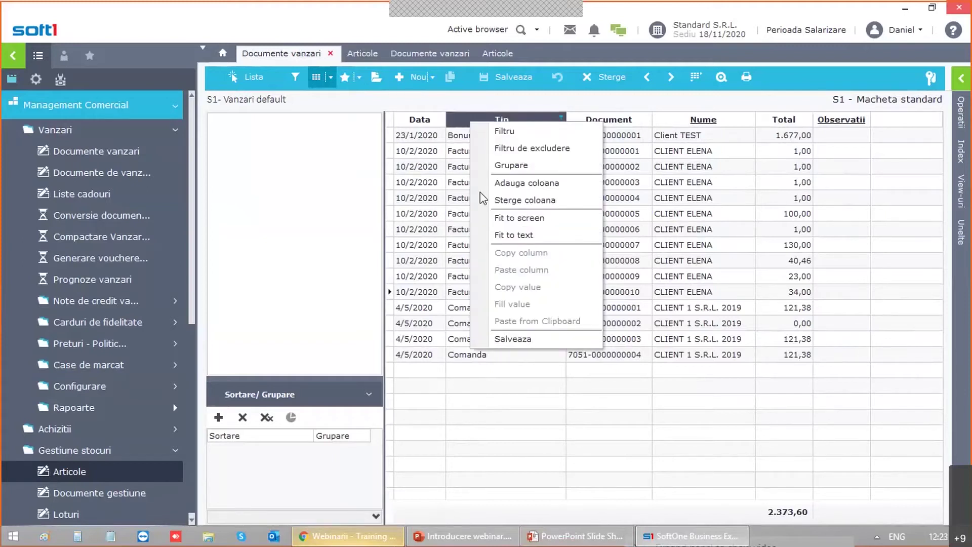
click(516, 185)
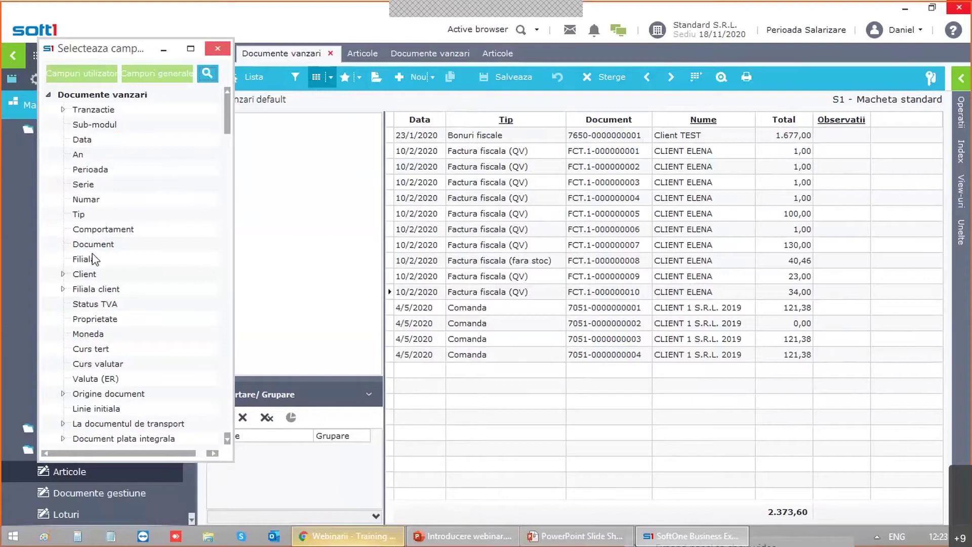
drag(224, 117, 194, 309)
drag(106, 349, 386, 160)
drag(607, 117, 607, 117)
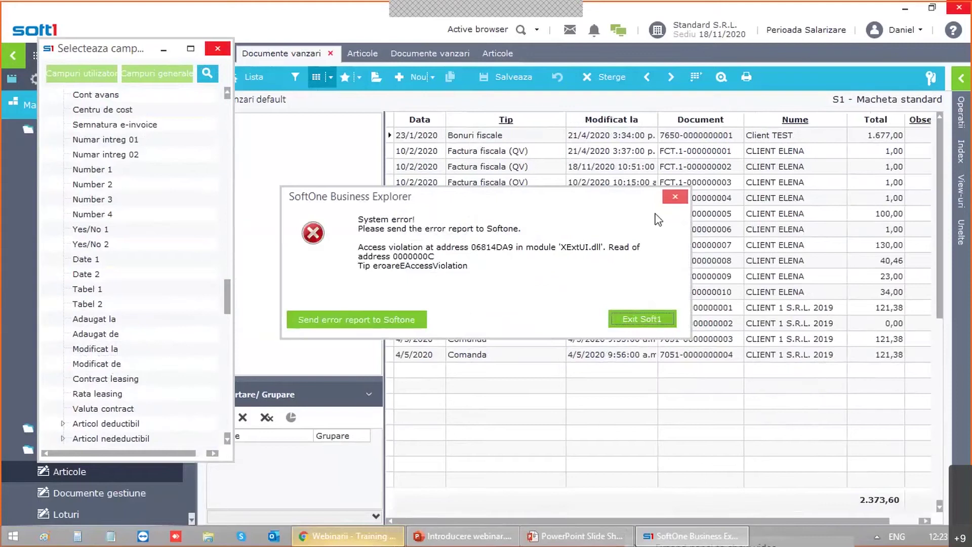
click(675, 197)
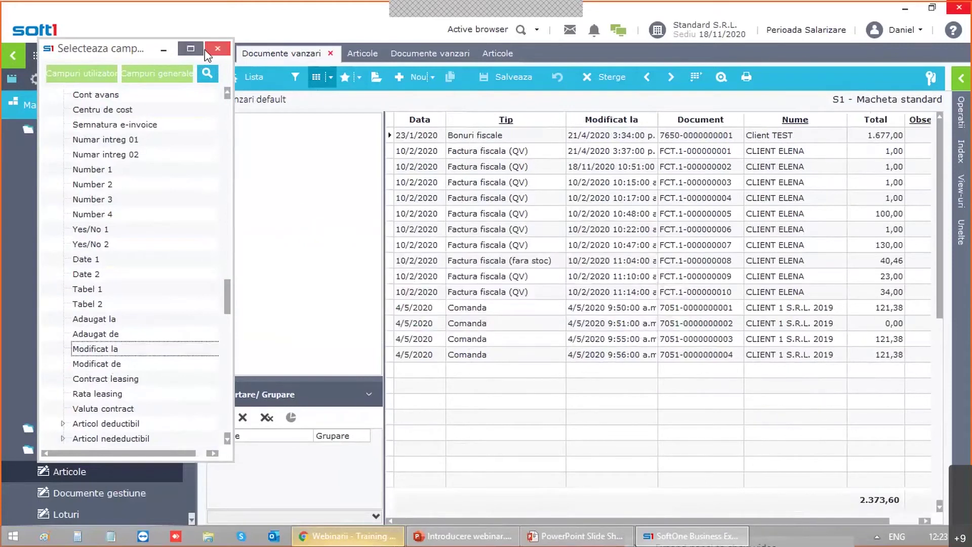
click(217, 48)
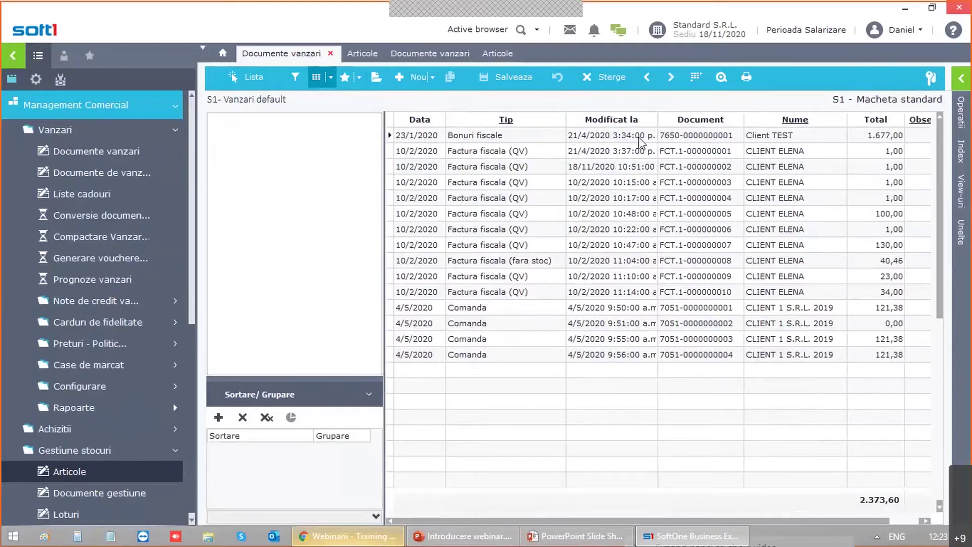
Step: Widen the Data column and add the Moneda field as a column between Data and Tip, closing the error dialog and field selector
drag(445, 120, 472, 120)
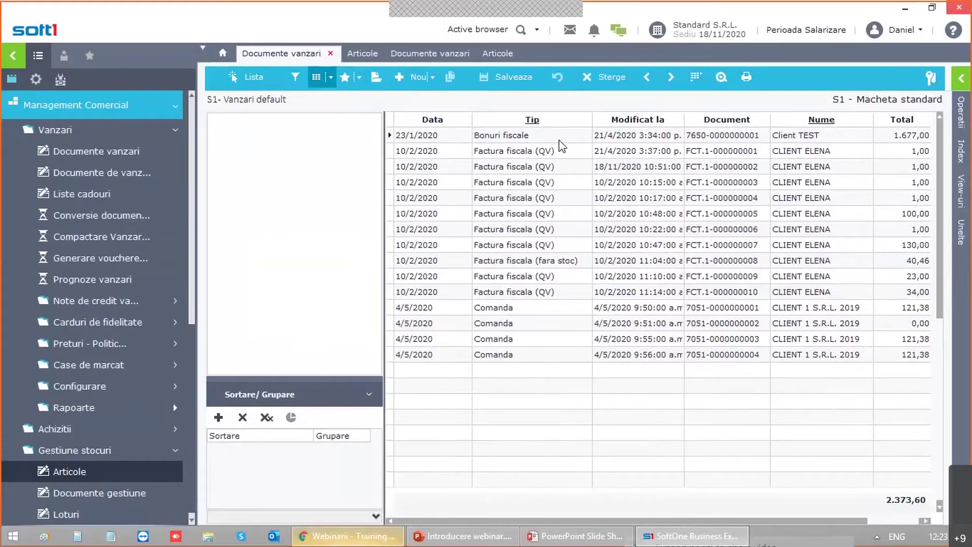
right_click(516, 114)
key(Escape)
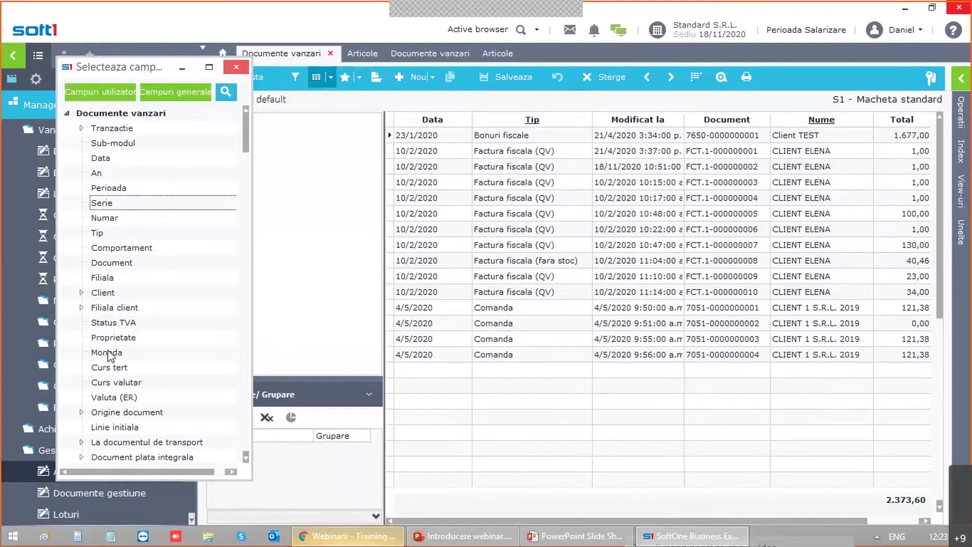
drag(114, 322, 392, 154)
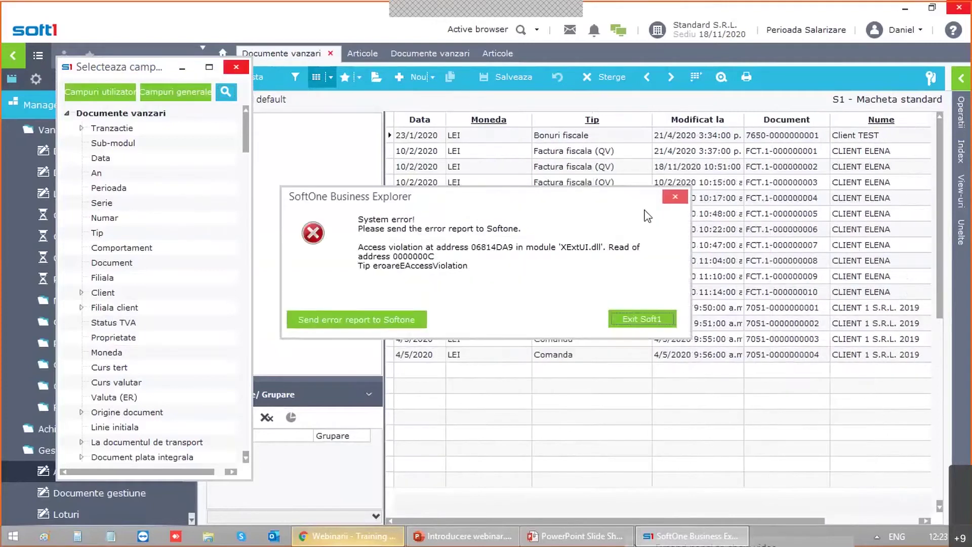
click(675, 197)
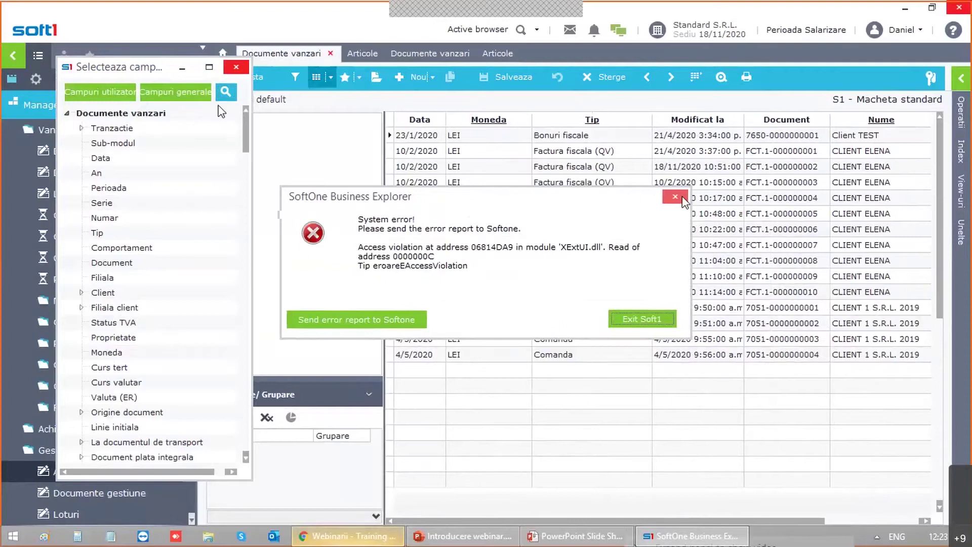
click(236, 67)
Step: Delete the Moneda column from the sales documents list and dismiss the error dialog
right_click(480, 119)
click(509, 196)
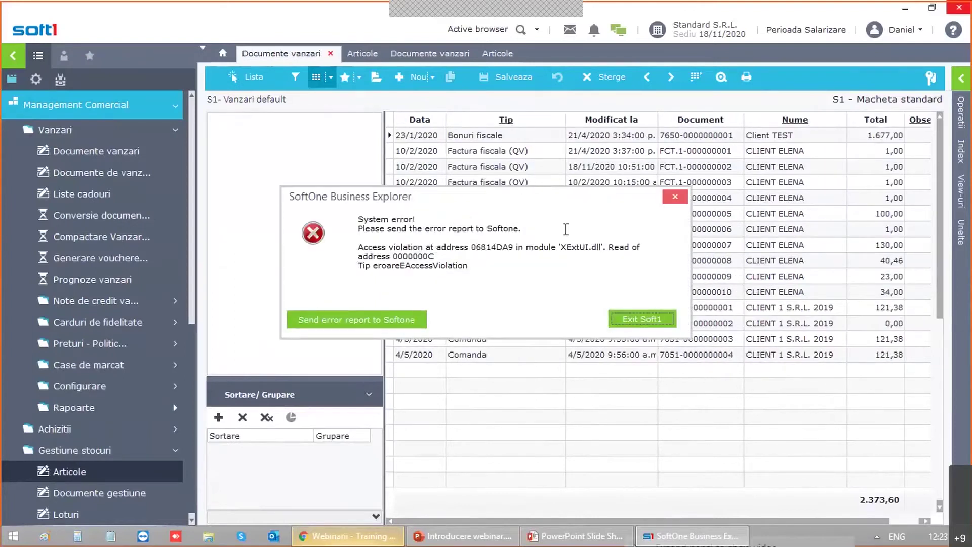
click(674, 195)
click(275, 435)
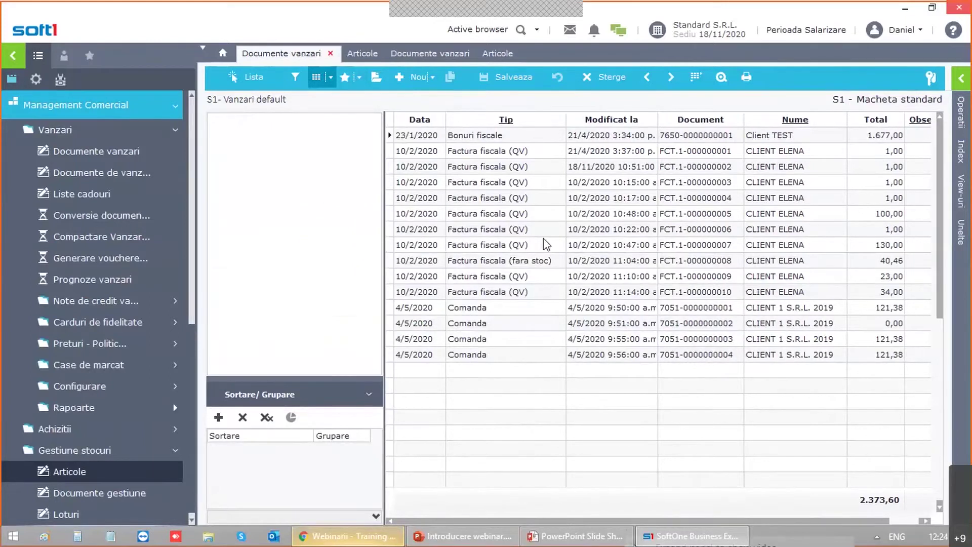
Step: Fit the list columns to the screen width, and fit them to their text
right_click(465, 117)
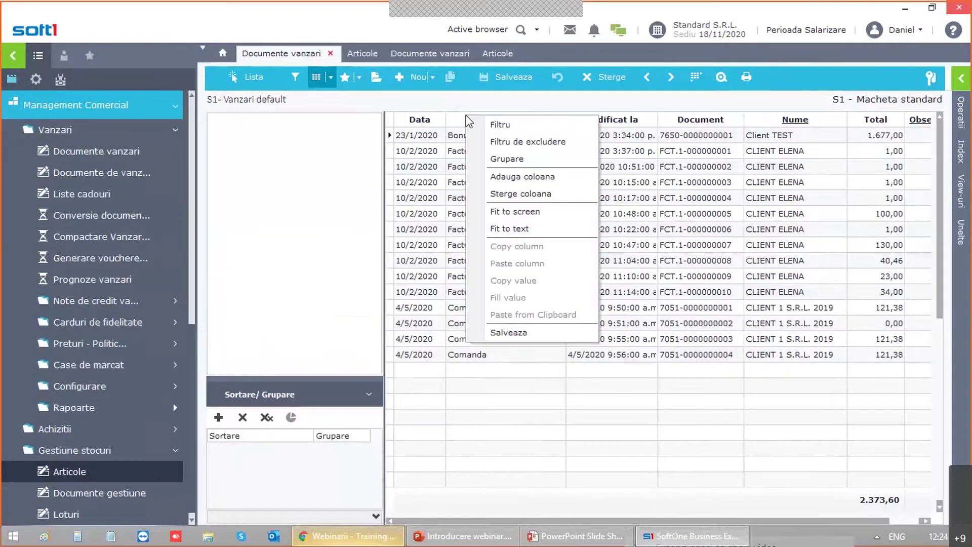
click(517, 214)
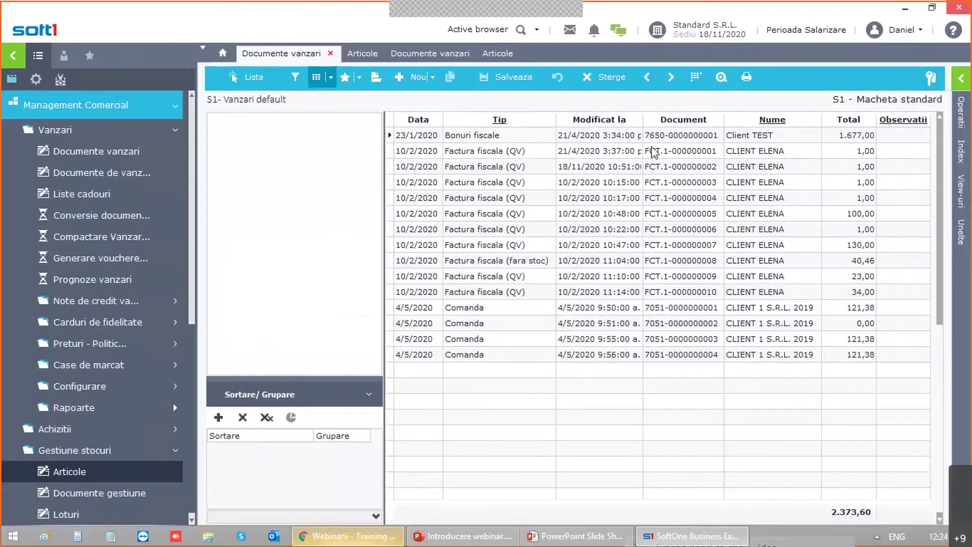
right_click(539, 115)
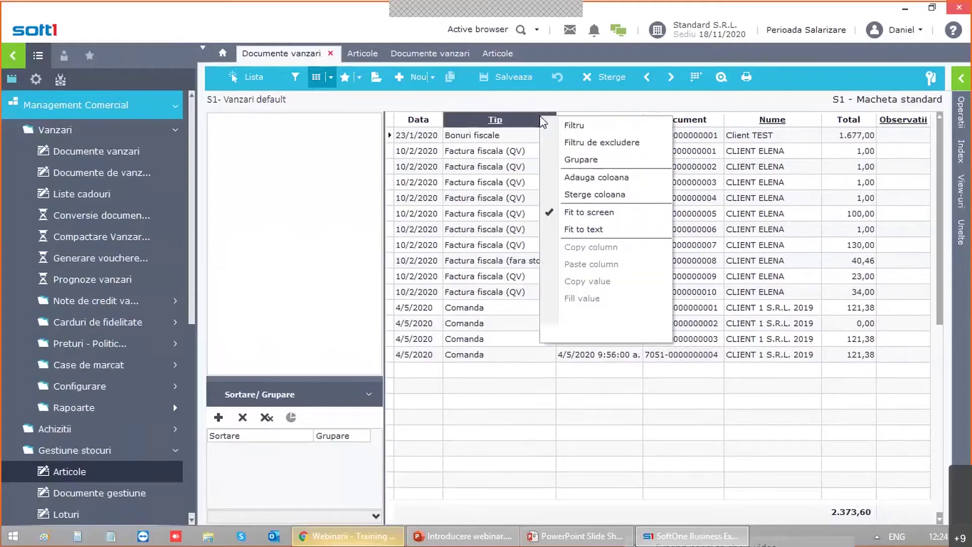
click(585, 228)
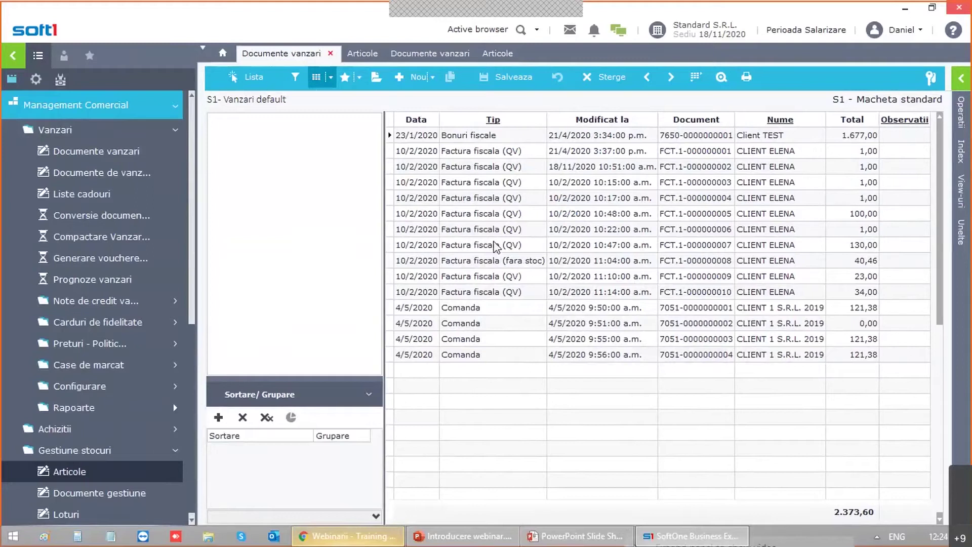
click(512, 235)
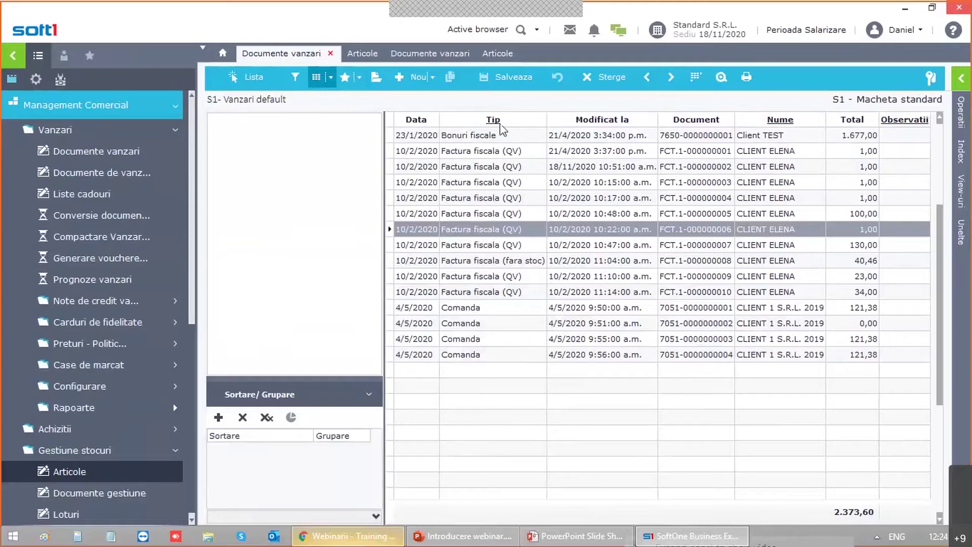
Step: Save the column layout and list the sales documents again for the current fiscal year
right_click(518, 126)
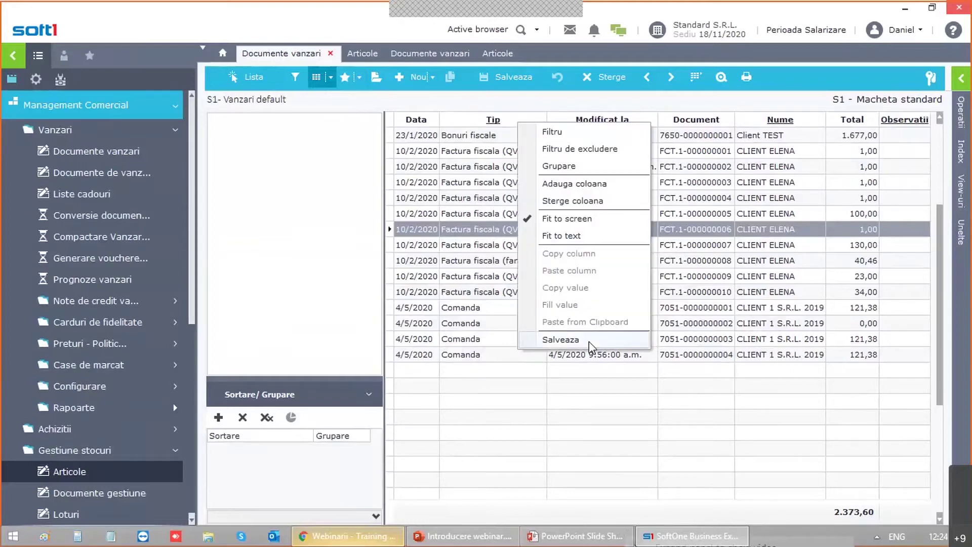
click(588, 340)
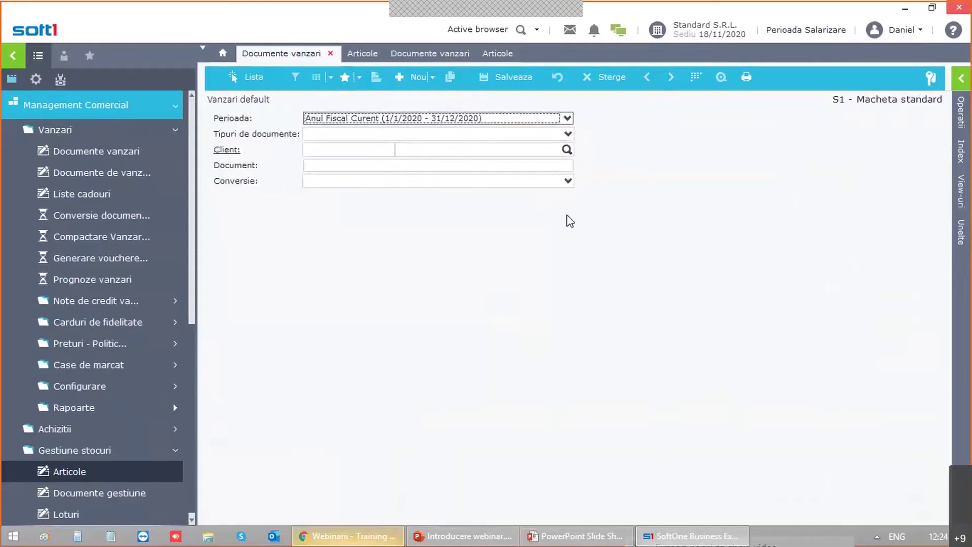
click(246, 81)
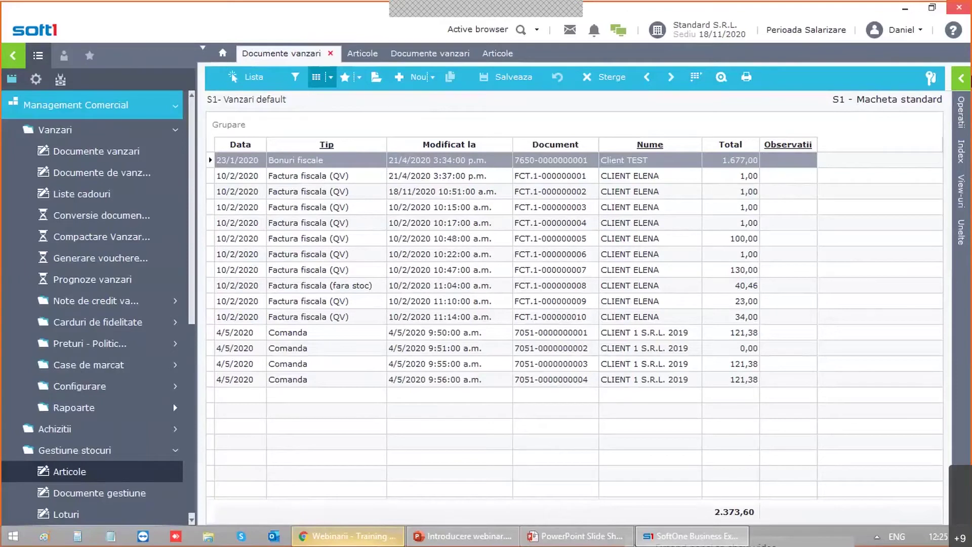
Step: Examine the user rights definition for Documente vanzari, close it, and view the list's print and export formats
click(925, 75)
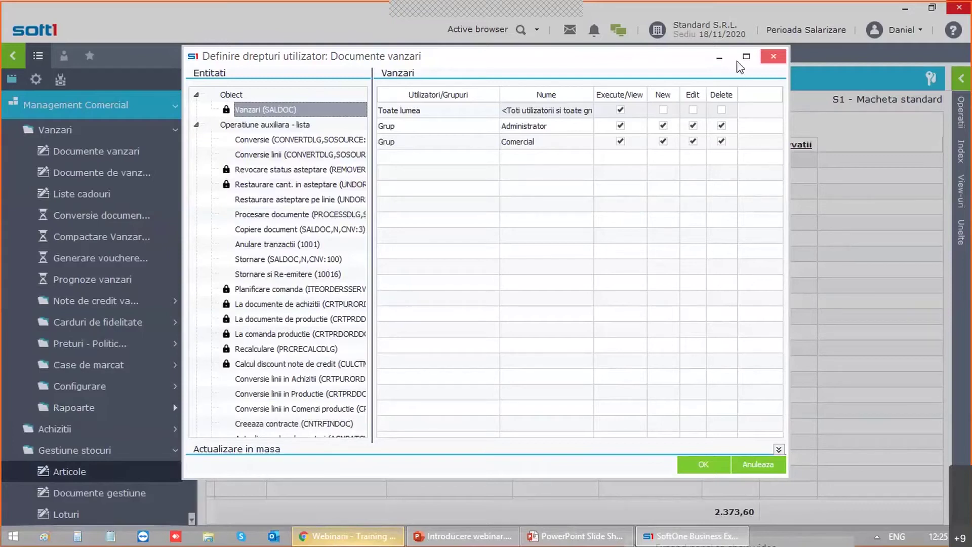
click(772, 57)
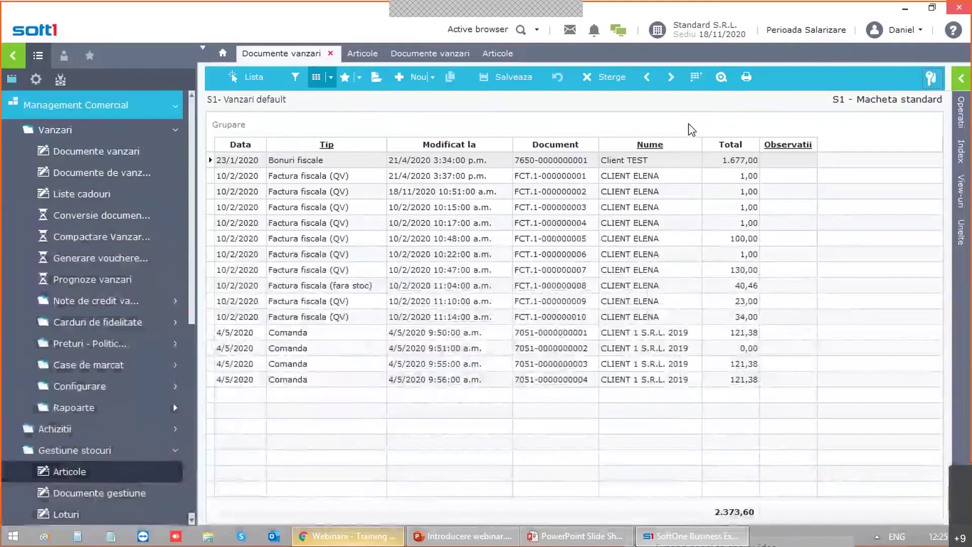
click(741, 80)
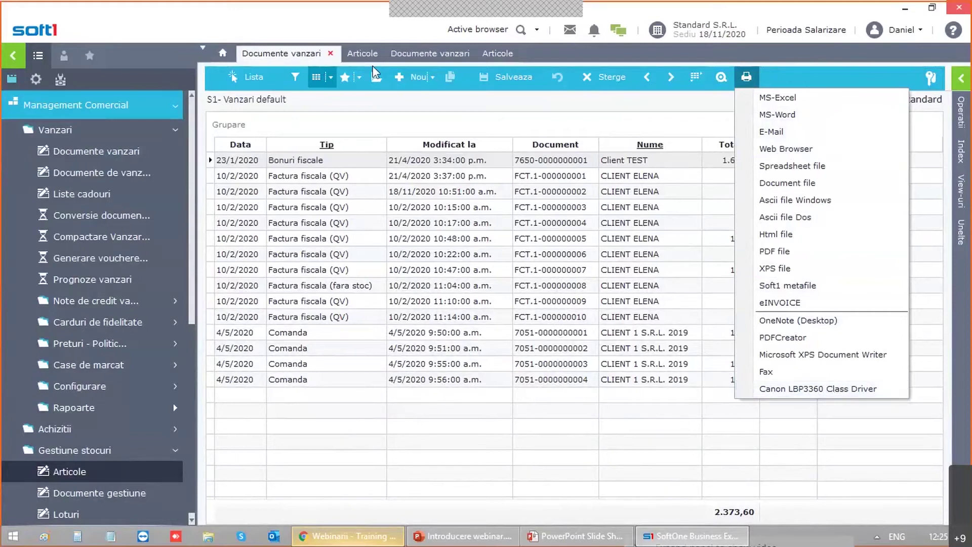
Step: Switch to the second Documente vanzari list and group its documents by the Tip column
click(436, 52)
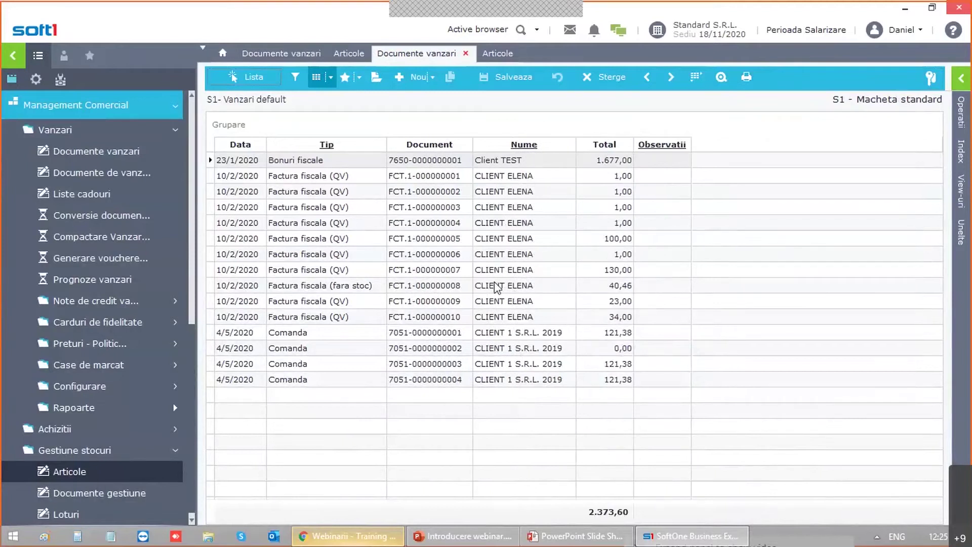
right_click(353, 148)
click(400, 188)
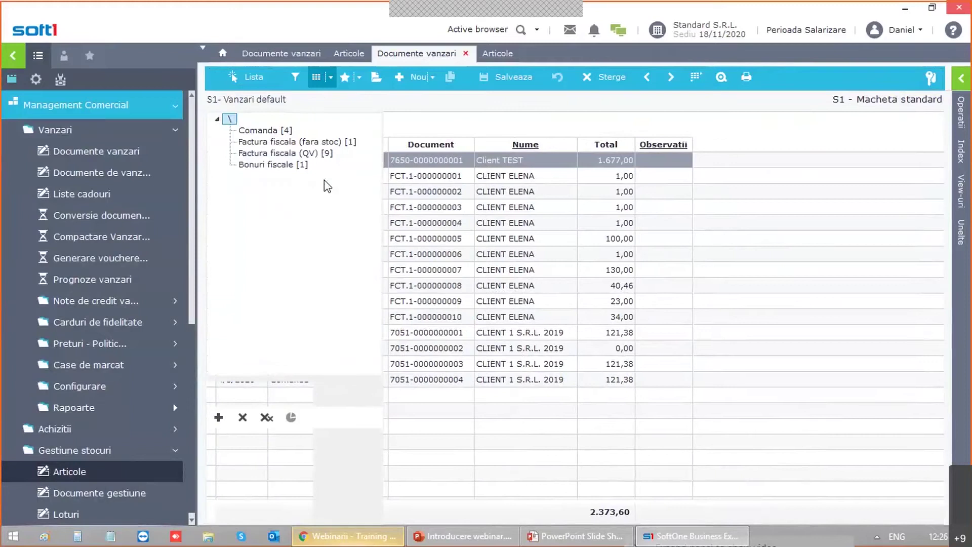
Step: Turn on the Grupat display for the root of the grouping tree
right_click(234, 126)
click(236, 126)
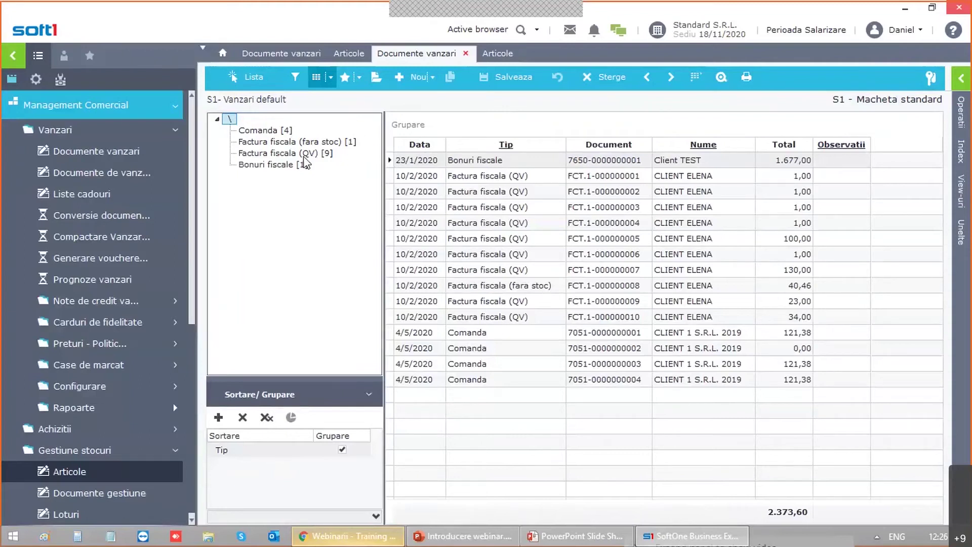
right_click(229, 117)
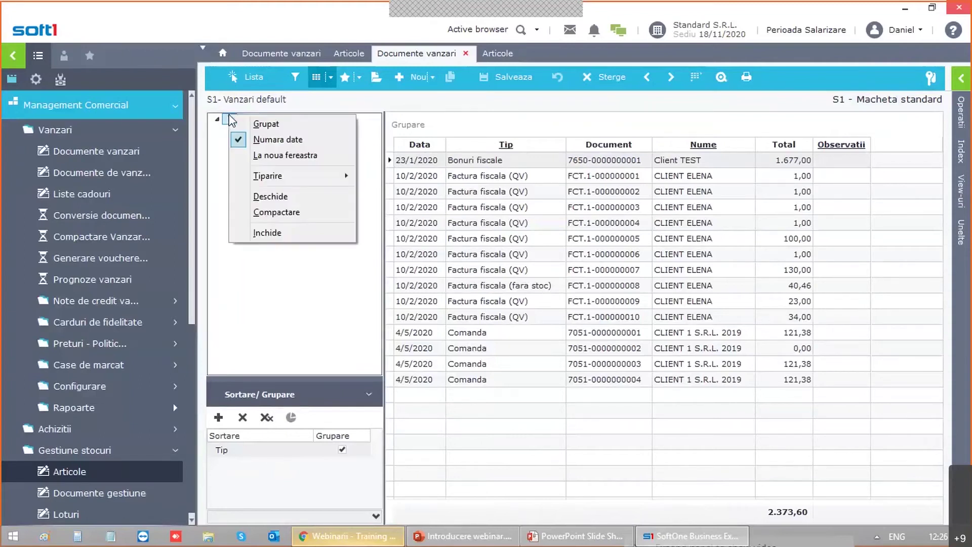
click(253, 123)
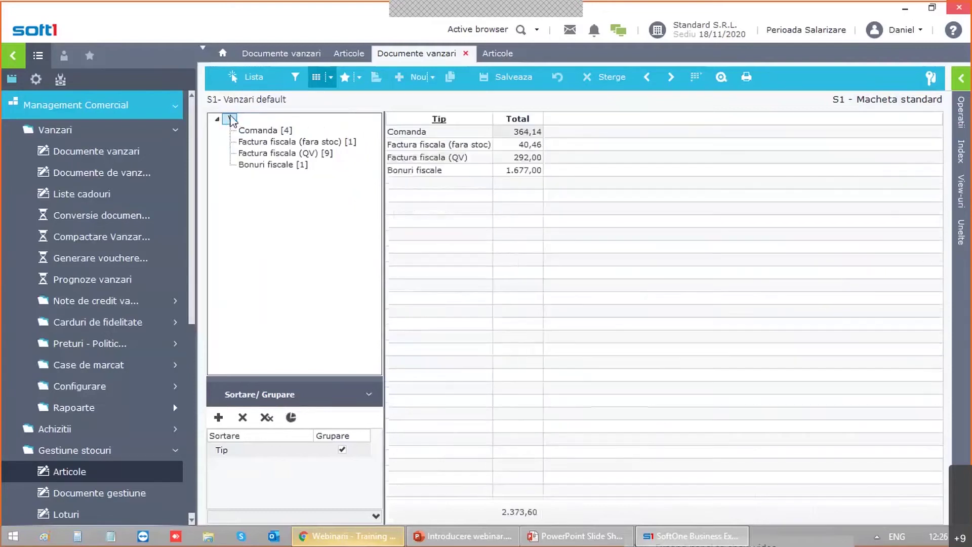
Step: Send the detailed data of the list grouped by Tip to MS-Excel, and return to the first Documente vanzari list
right_click(231, 118)
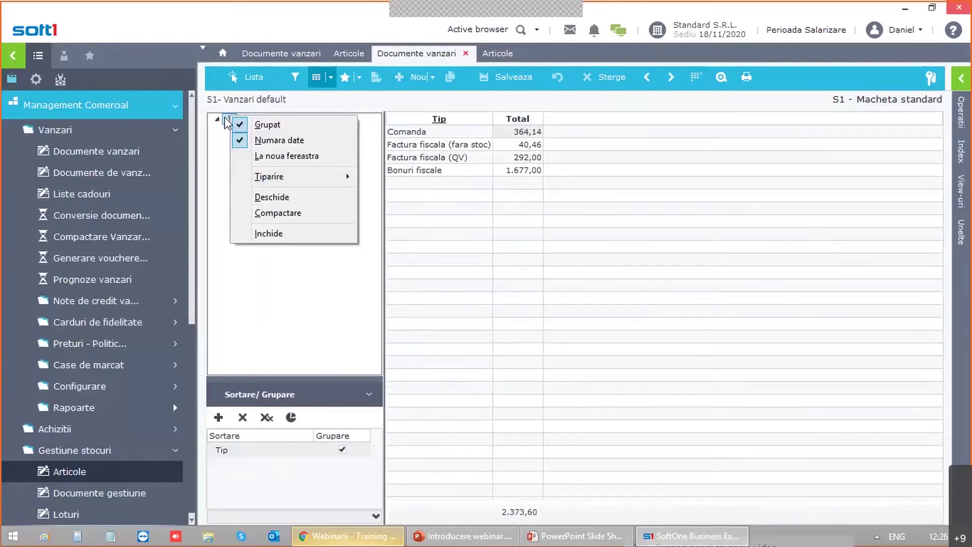
mouse_move(314, 176)
mouse_move(423, 180)
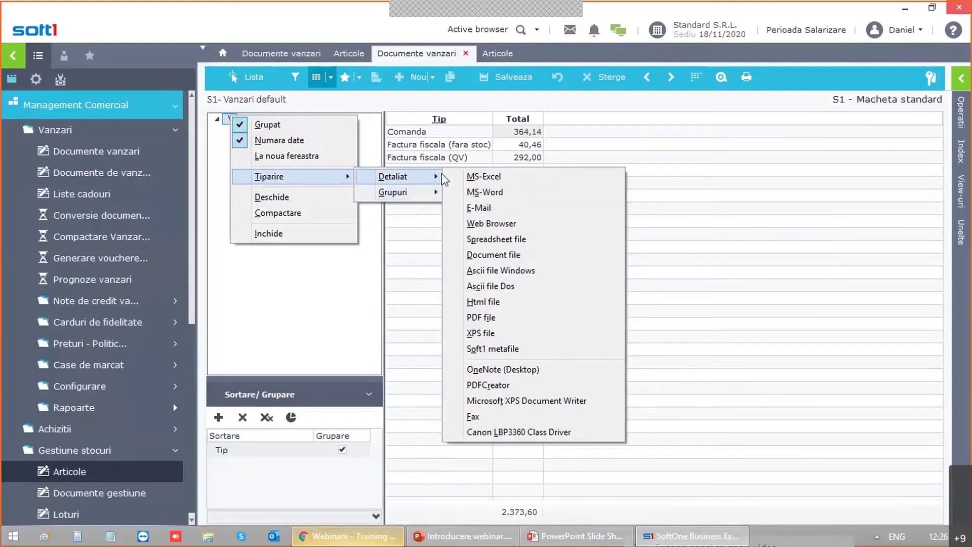
click(460, 178)
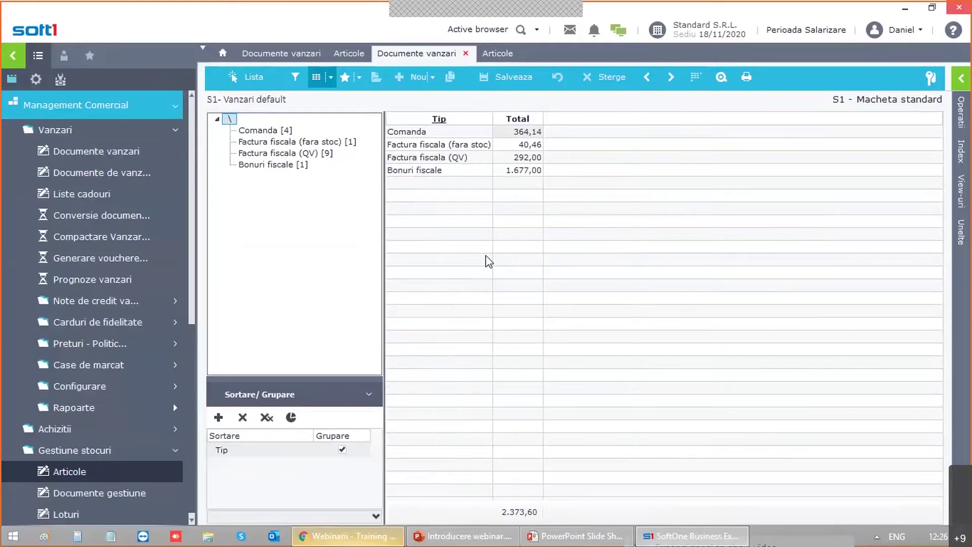
click(301, 57)
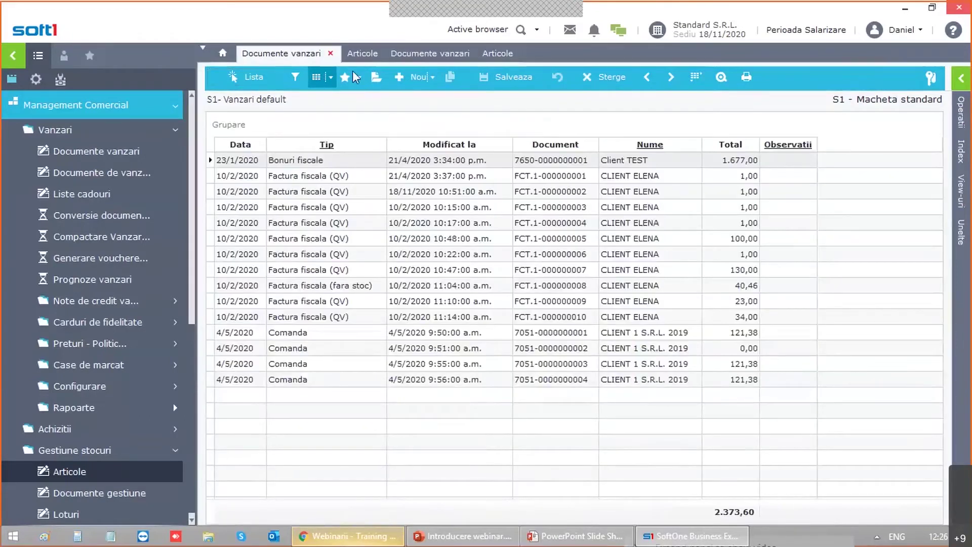
Step: Close the ungrouped Documente vanzari list and switch to the one grouped by Tip that was sent to Excel
click(330, 52)
click(334, 57)
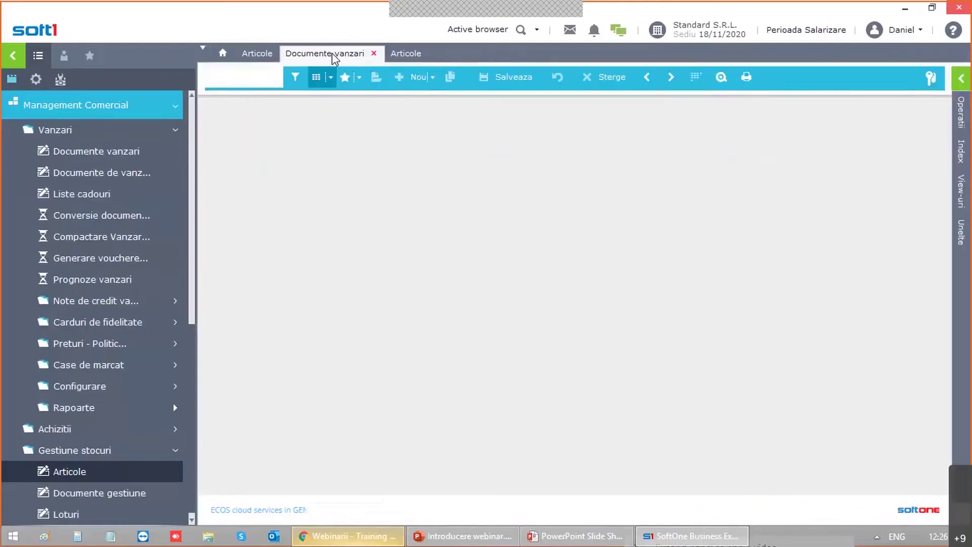
click(407, 171)
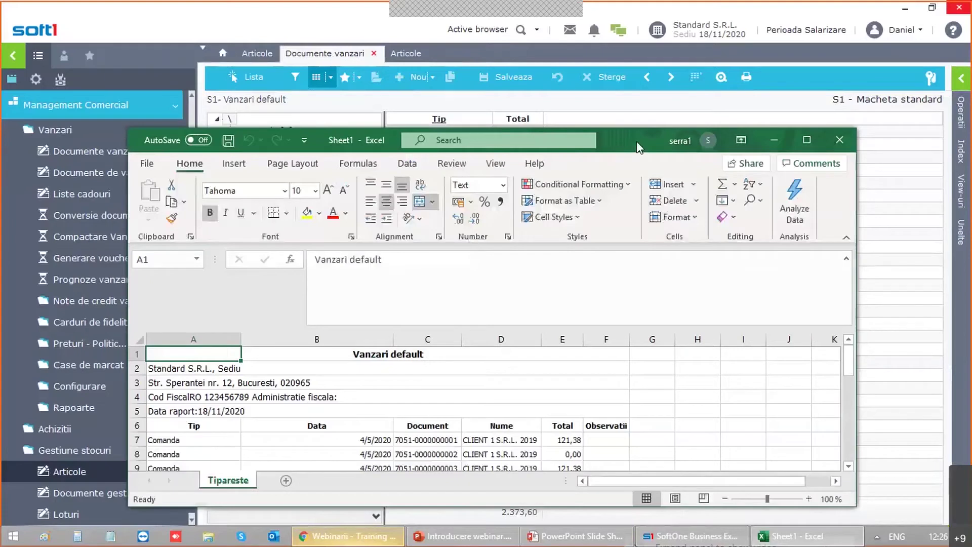
Step: Examine the exported Vanzari default workbook and its subtotals per Tip in Excel, and close it without saving
scroll(488, 392, down, 3)
scroll(486, 395, up, 1)
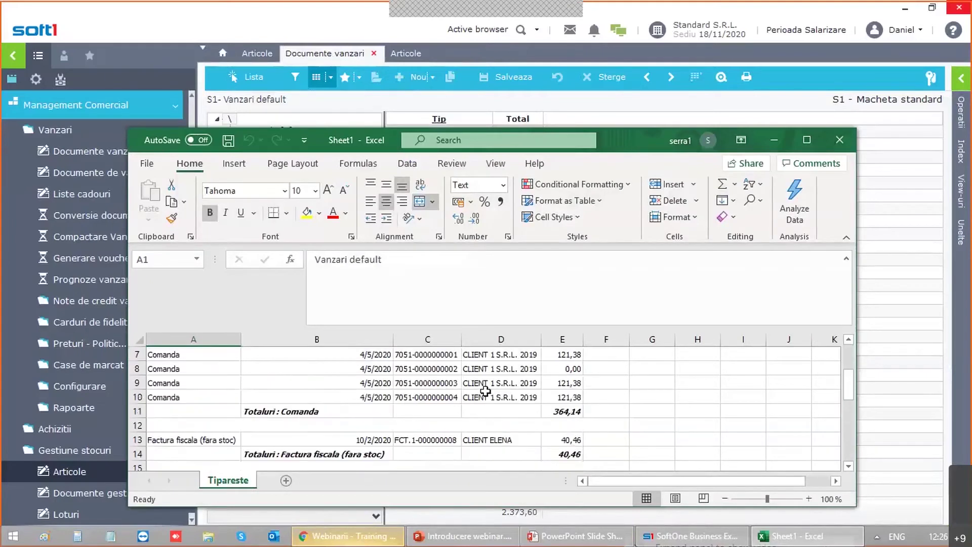
double_click(620, 148)
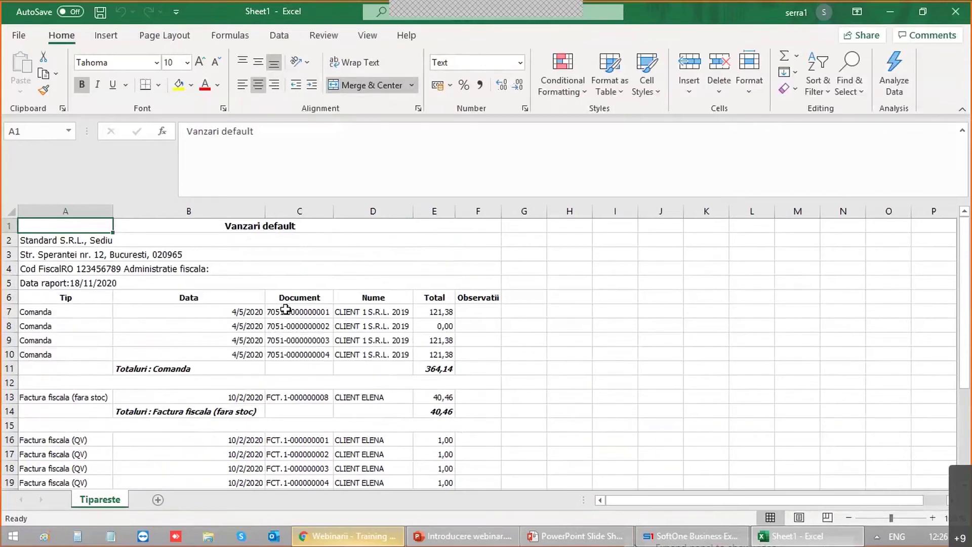
click(957, 14)
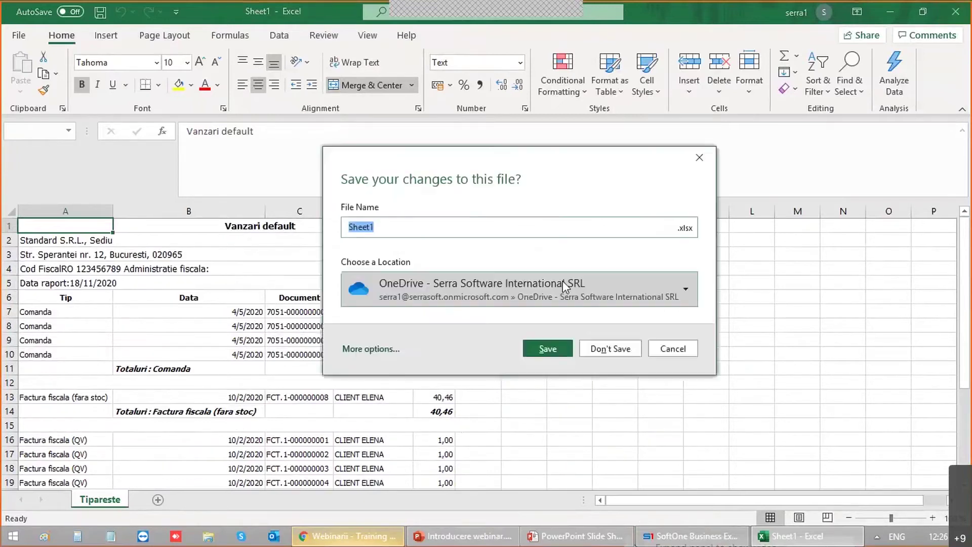
click(622, 348)
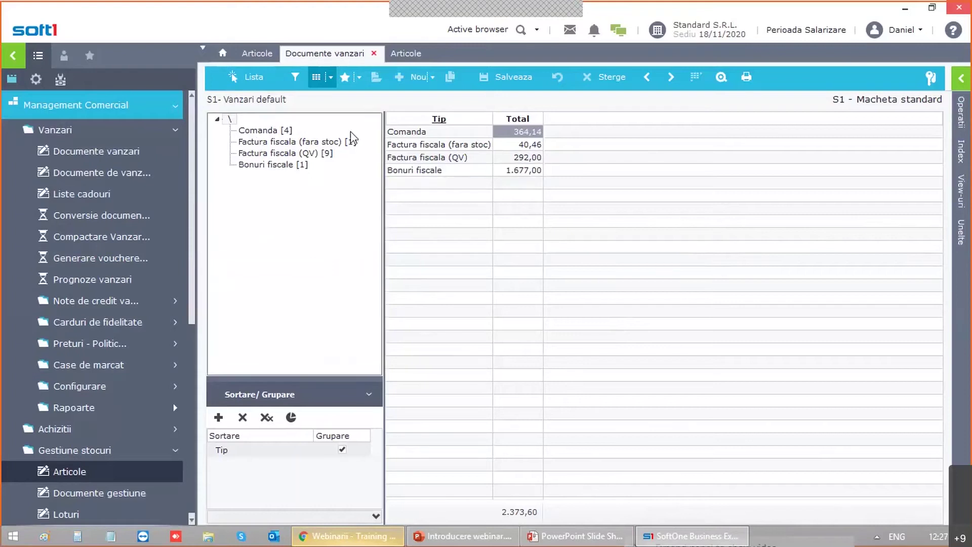
Step: Switch the list from grouped display to pivot analysis, and arrange its row fields in the order Data, Tip, Observatii
click(319, 79)
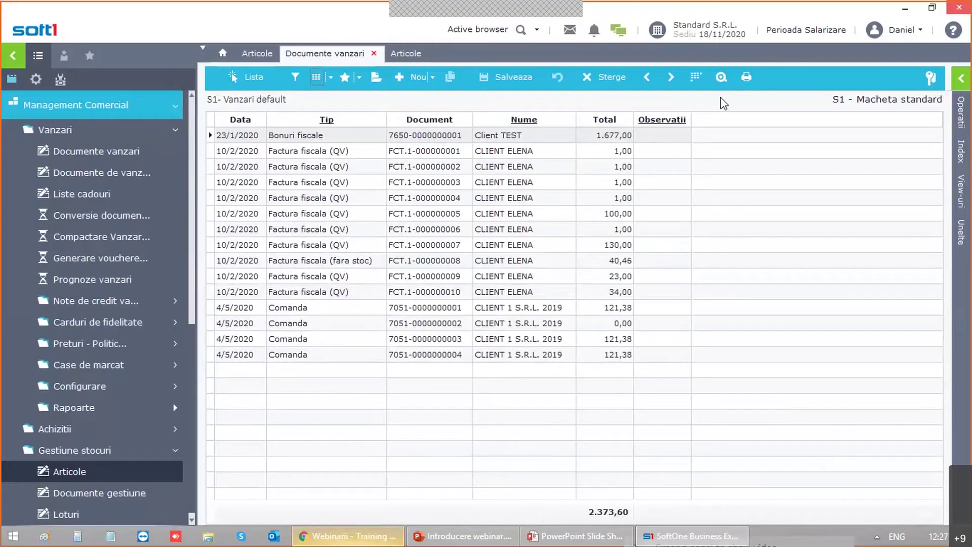
click(699, 78)
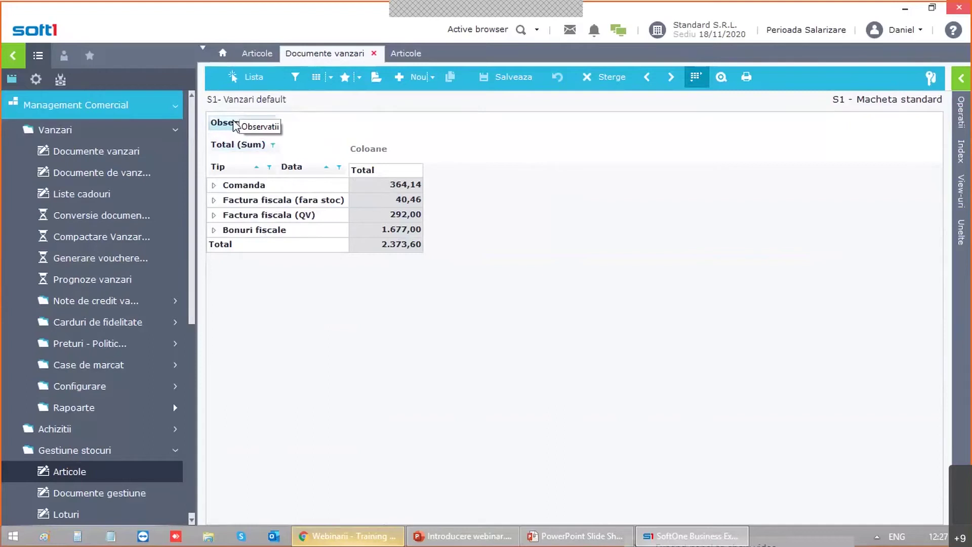
drag(236, 126, 338, 173)
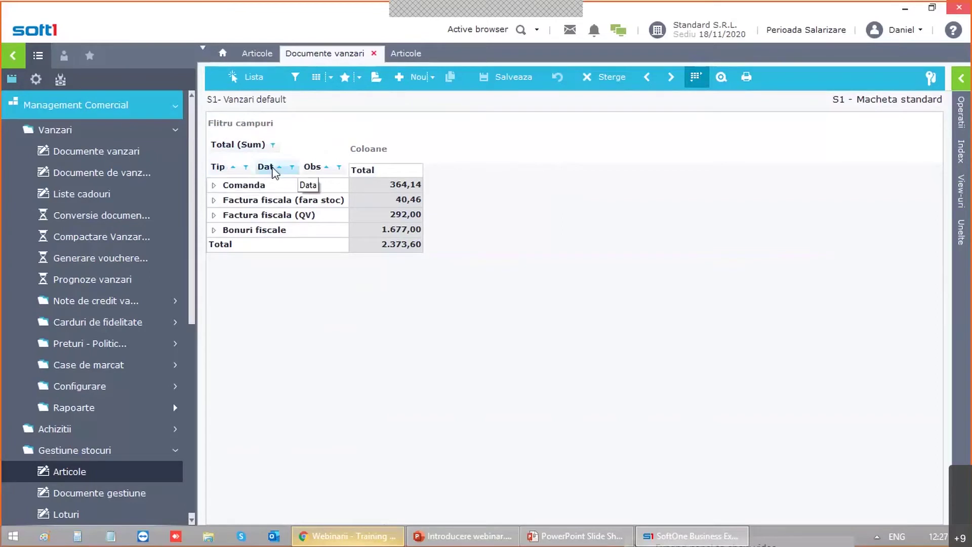
drag(275, 172, 214, 175)
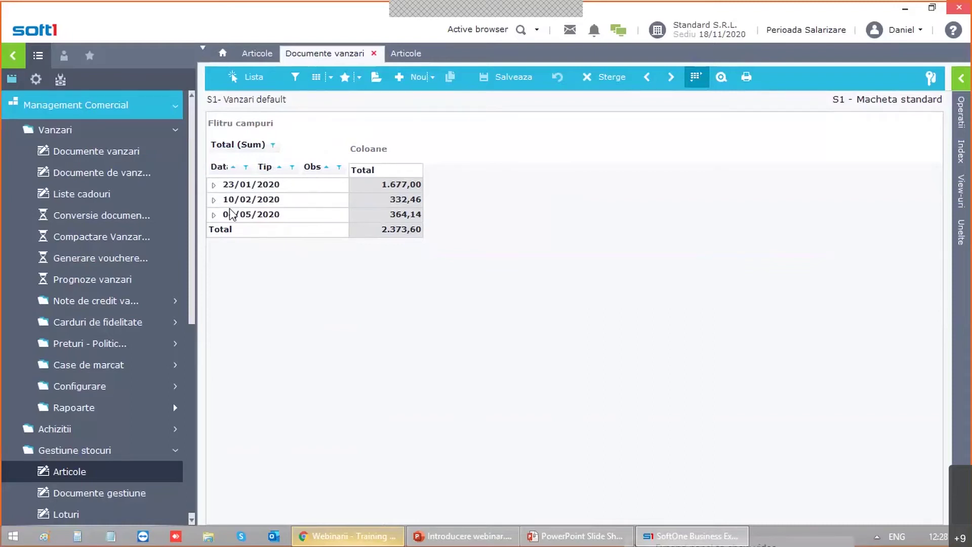
Step: Expand all row levels of the pivot to view the document types under each date, and collapse them again
right_click(242, 188)
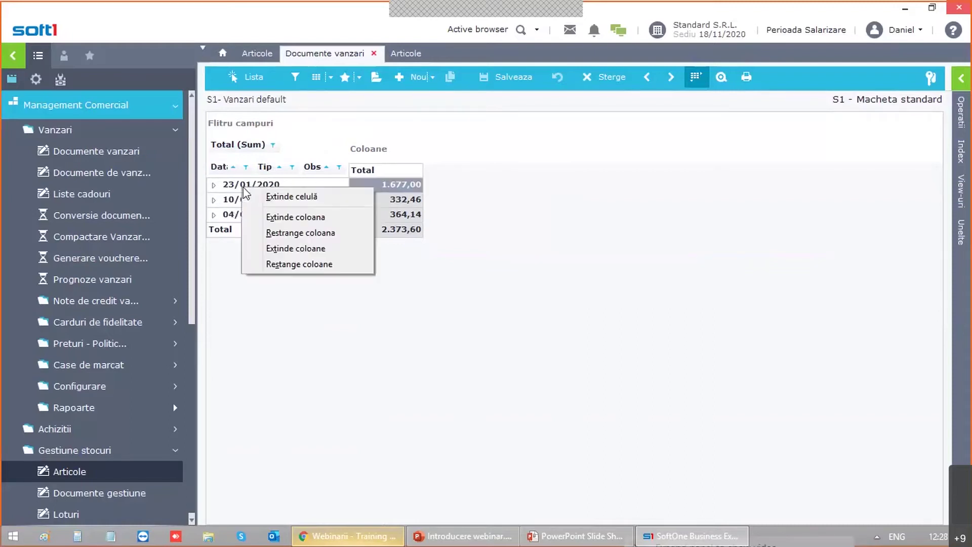
click(291, 249)
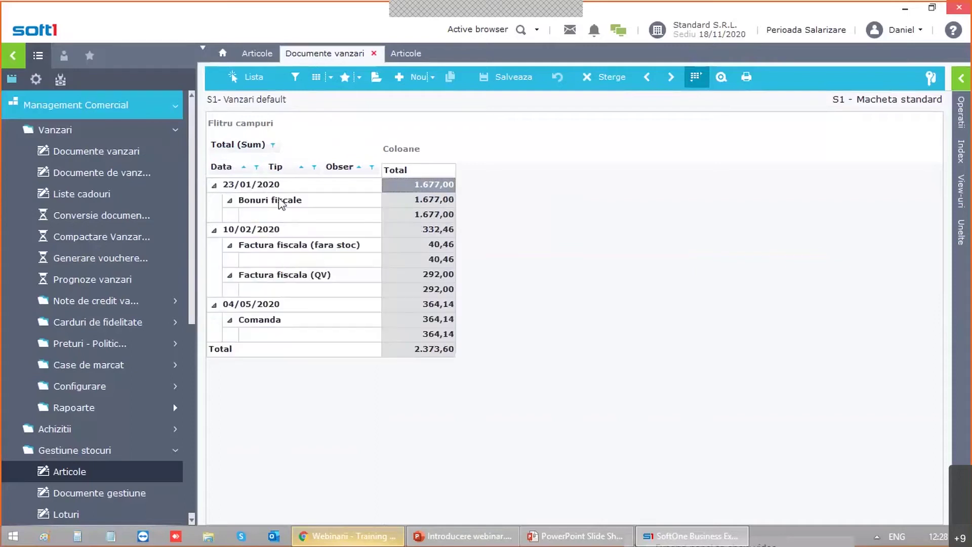
right_click(278, 199)
click(324, 276)
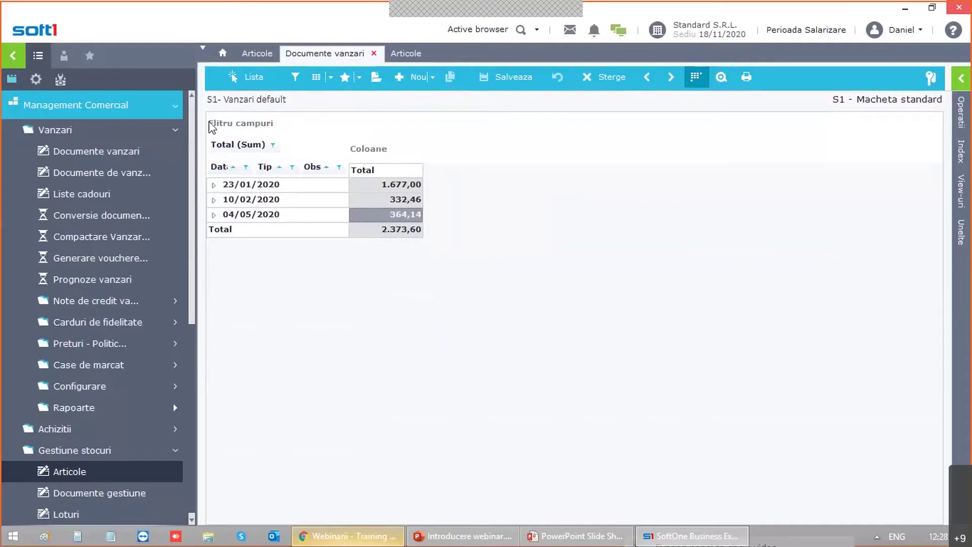
Step: Display the pivot's list of additional fields and add Nume as a filter field
right_click(236, 124)
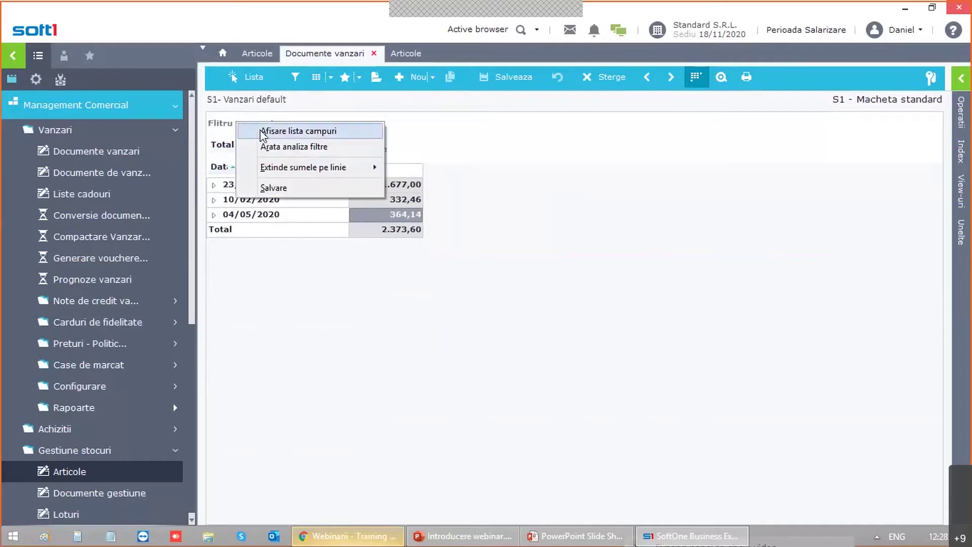
right_click(224, 120)
click(258, 128)
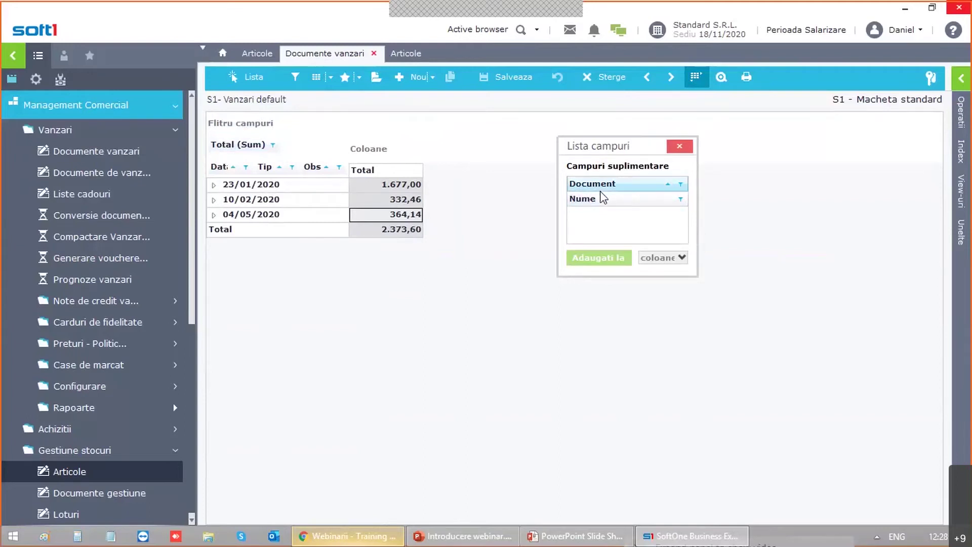
drag(601, 205, 233, 128)
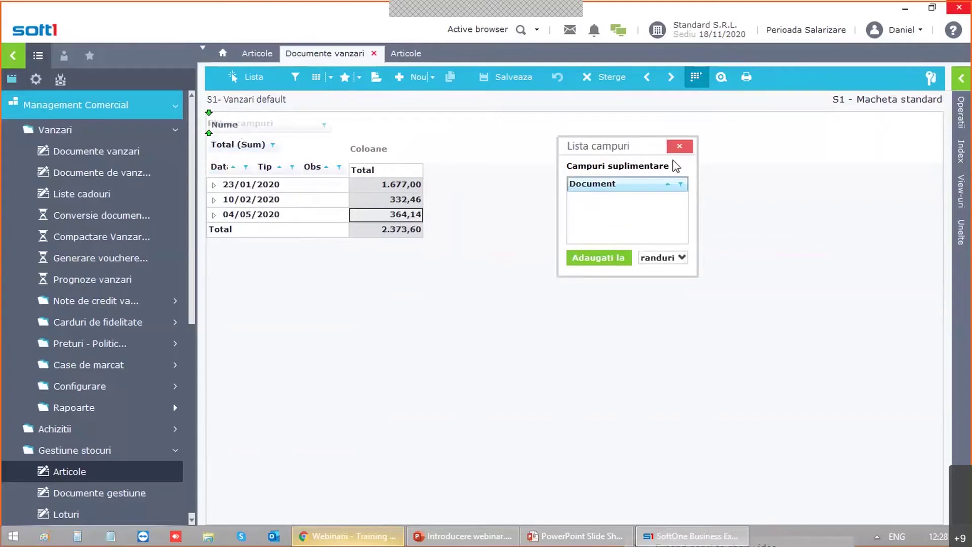
click(247, 123)
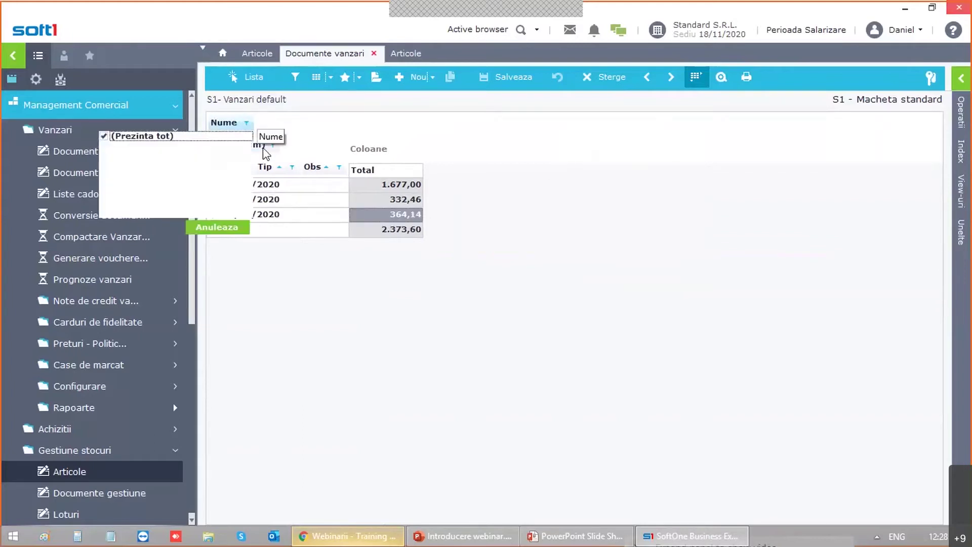
key(Escape)
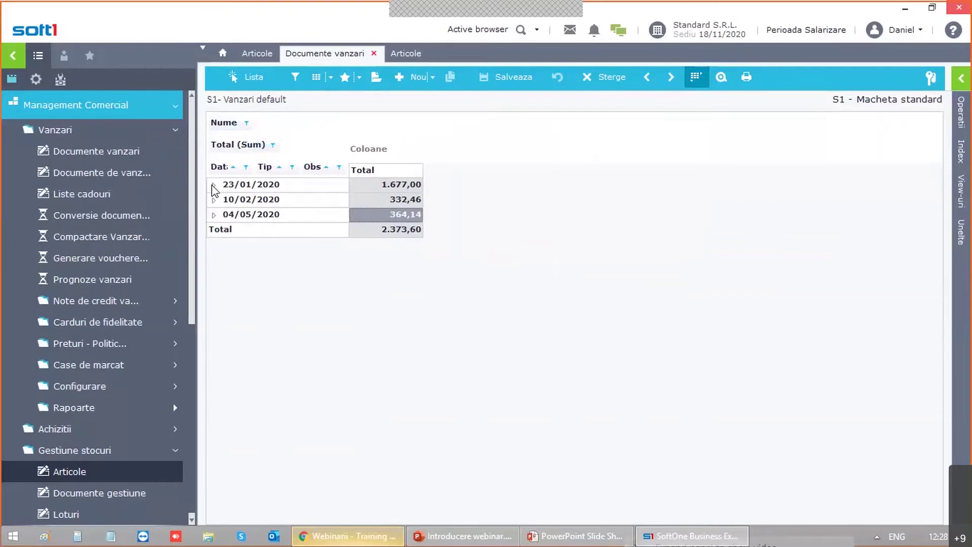
Step: Expand all row levels of the pivot, and restrict the Nume filter to only the second listed client
right_click(222, 189)
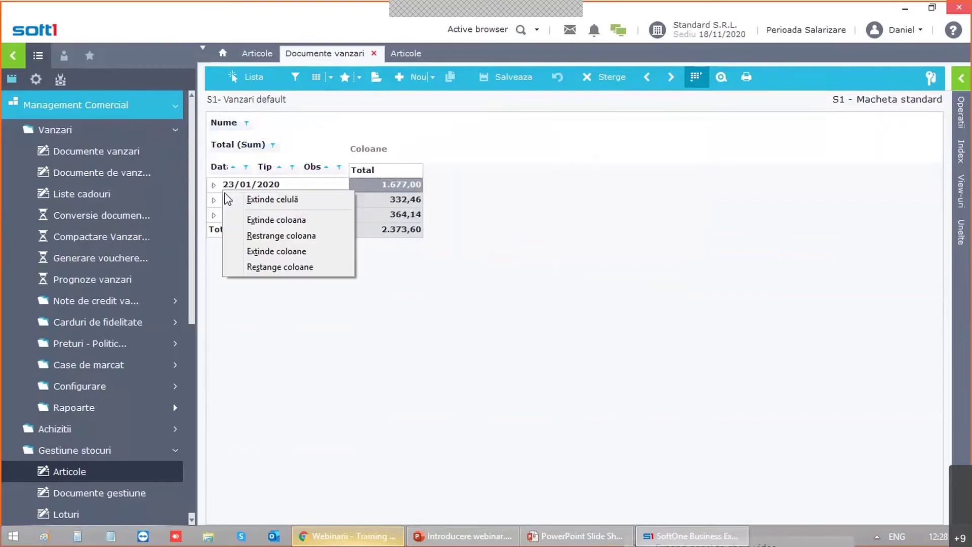
click(272, 252)
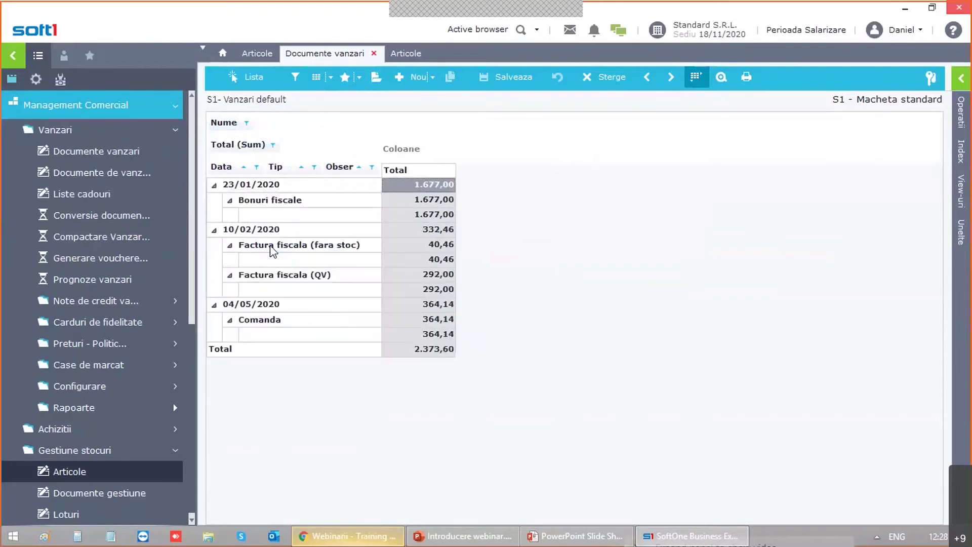
click(246, 123)
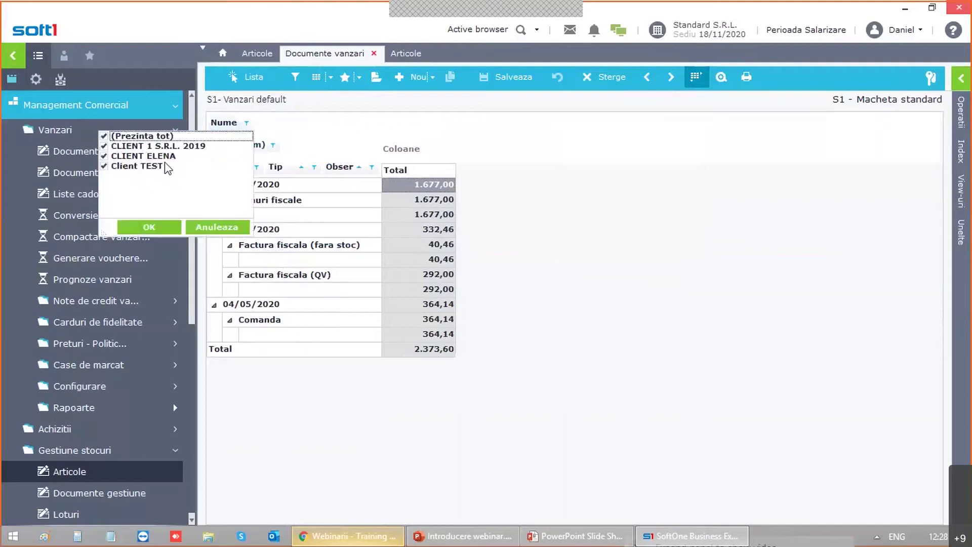
click(104, 135)
click(105, 156)
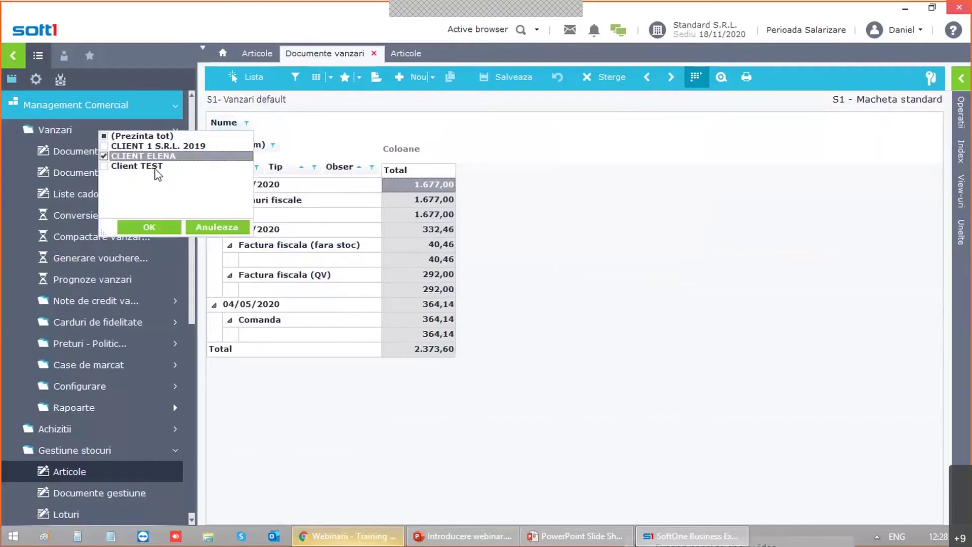
click(175, 229)
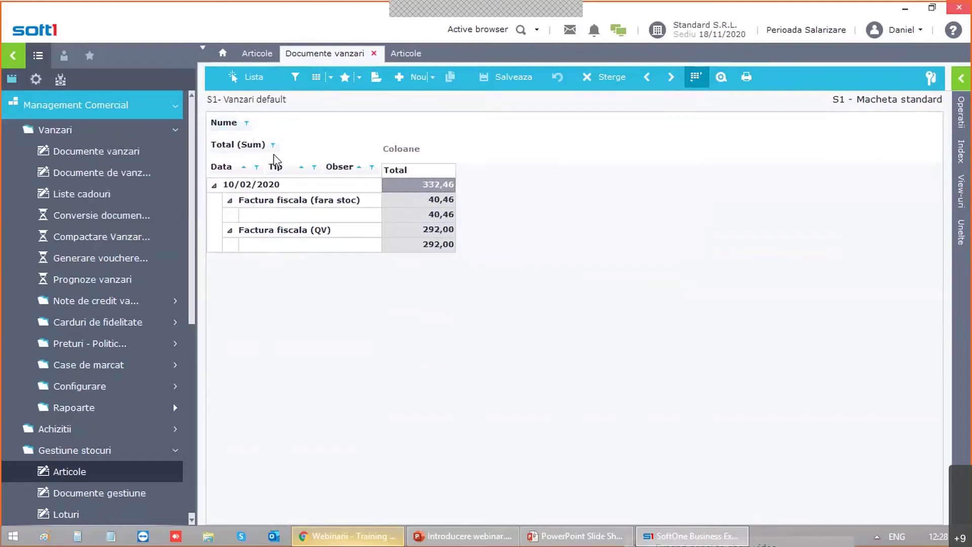
Step: Move Nume from the filter fields into the rows between Tip and Observatii, and collapse all row levels
drag(277, 180, 317, 175)
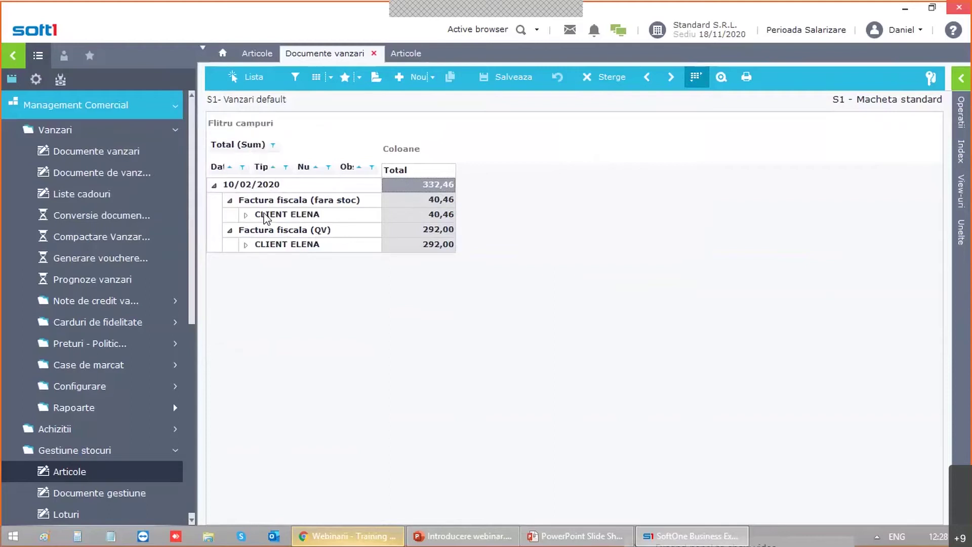
right_click(289, 221)
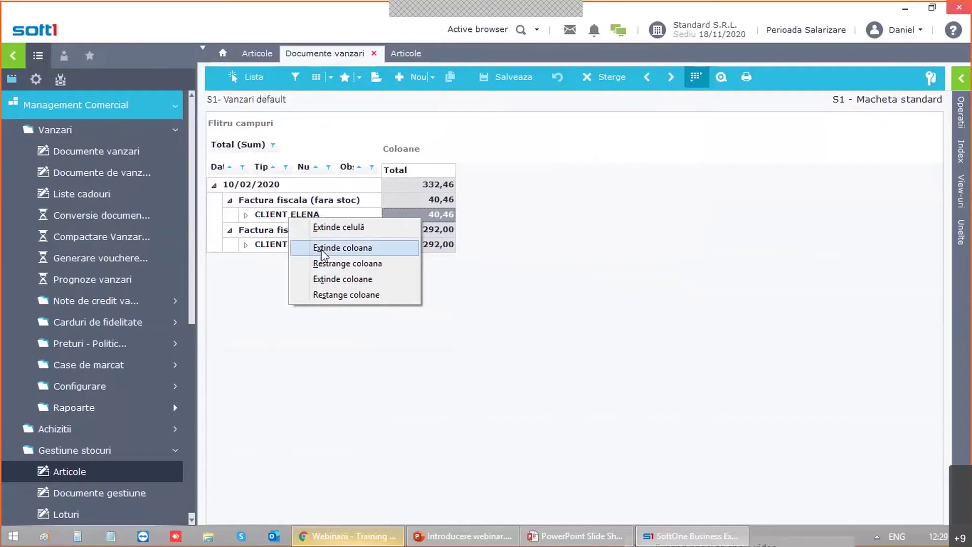
click(329, 293)
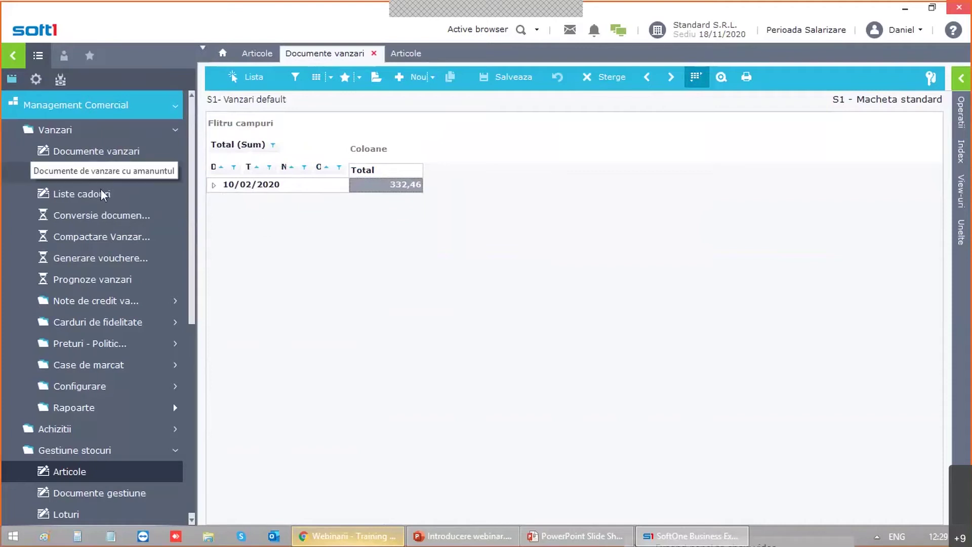
Step: Reduce the pivot's row fields to Tip and Nume with Data as the column field, and expand the Factura fiscala (fara stoc) row
right_click(323, 167)
click(362, 176)
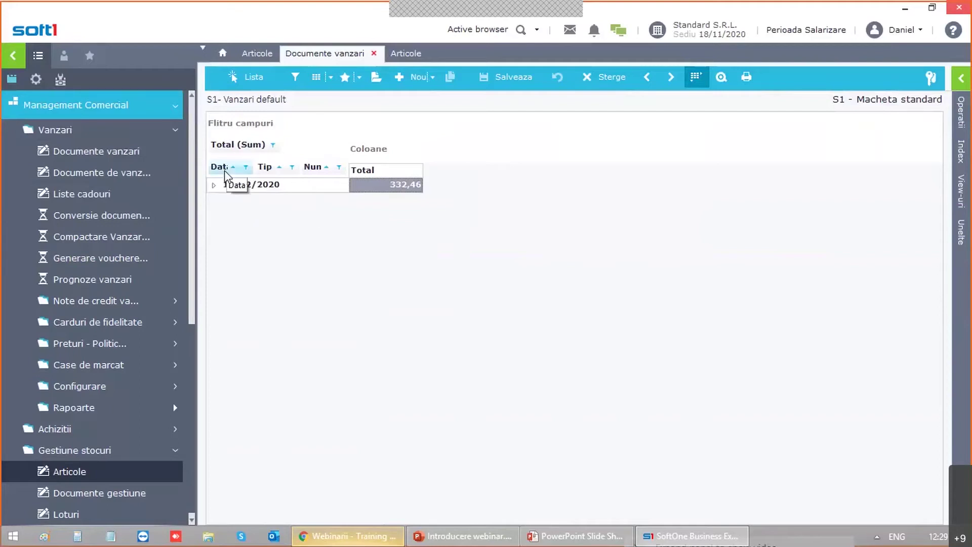
drag(224, 170, 394, 162)
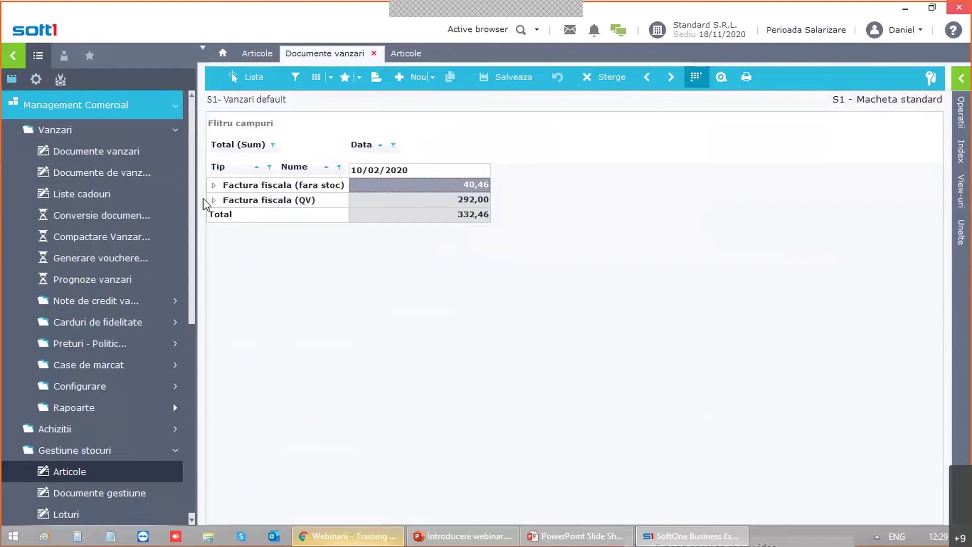
click(215, 184)
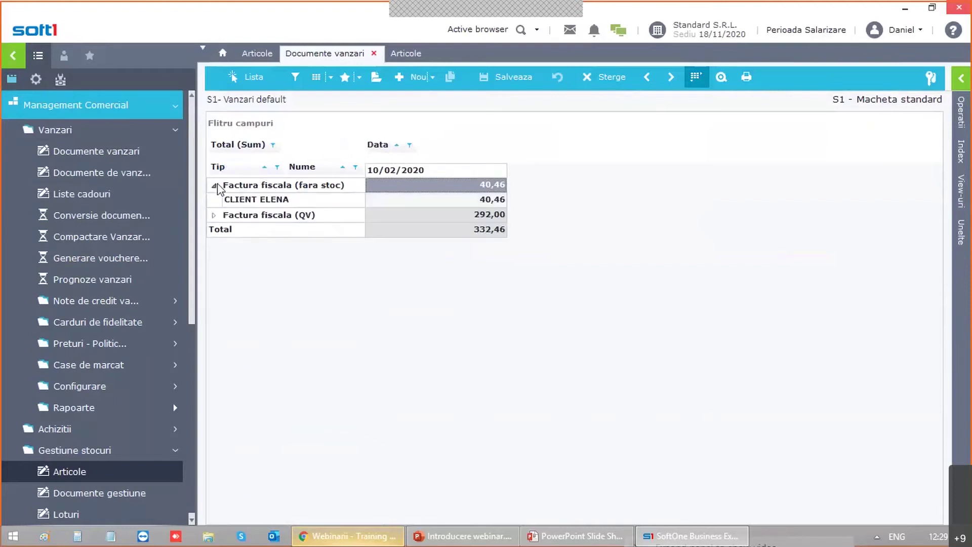
Step: Expand the Factura fiscala (QV) group, then return to the document list and remove all sorting and grouping
click(215, 215)
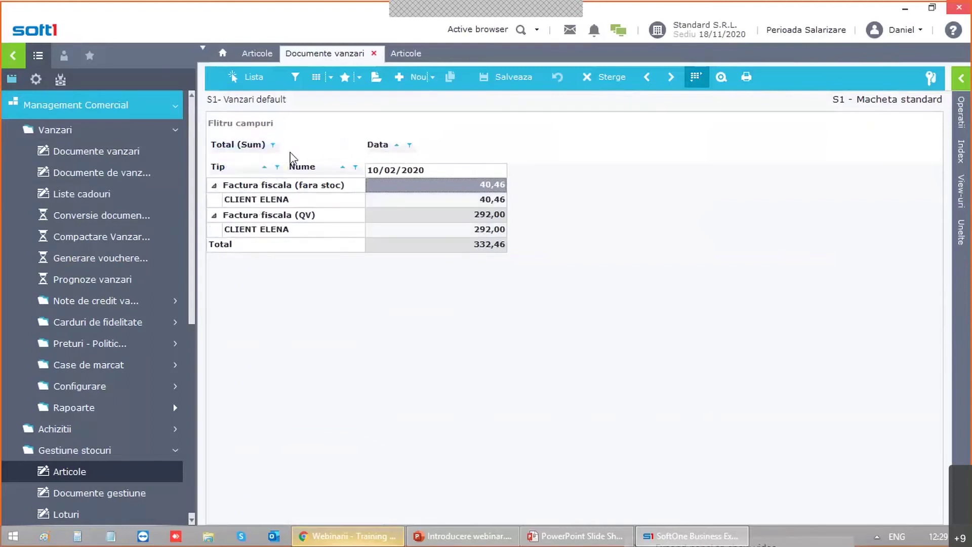
right_click(276, 125)
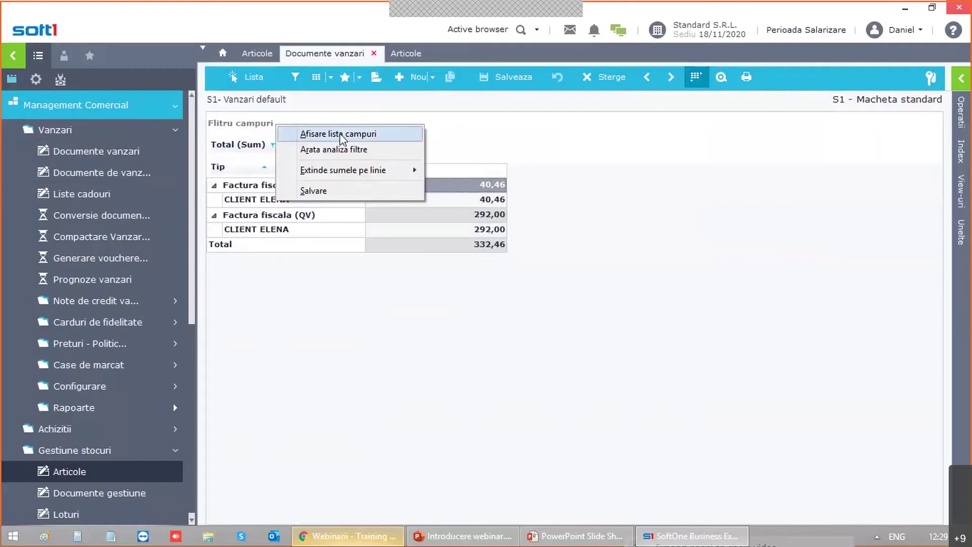
click(251, 77)
click(260, 76)
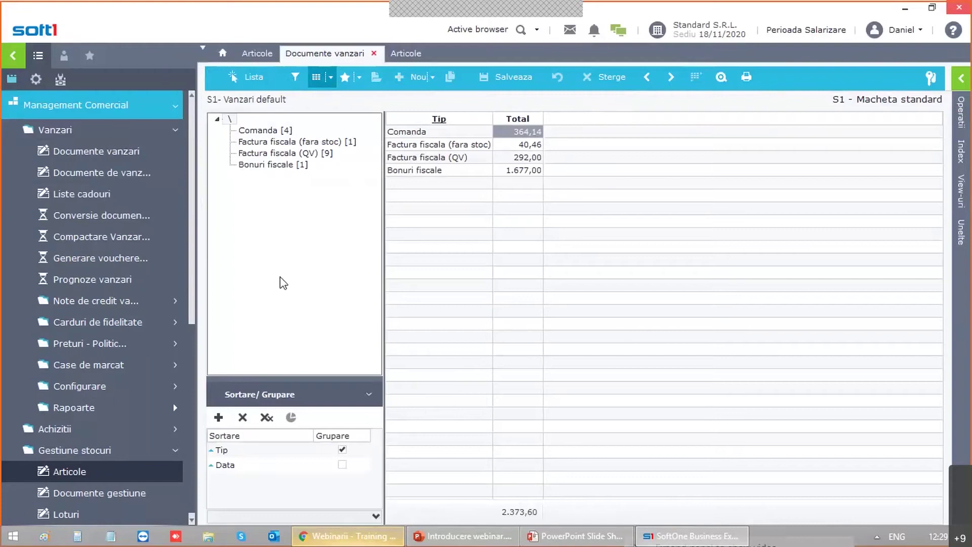
click(268, 417)
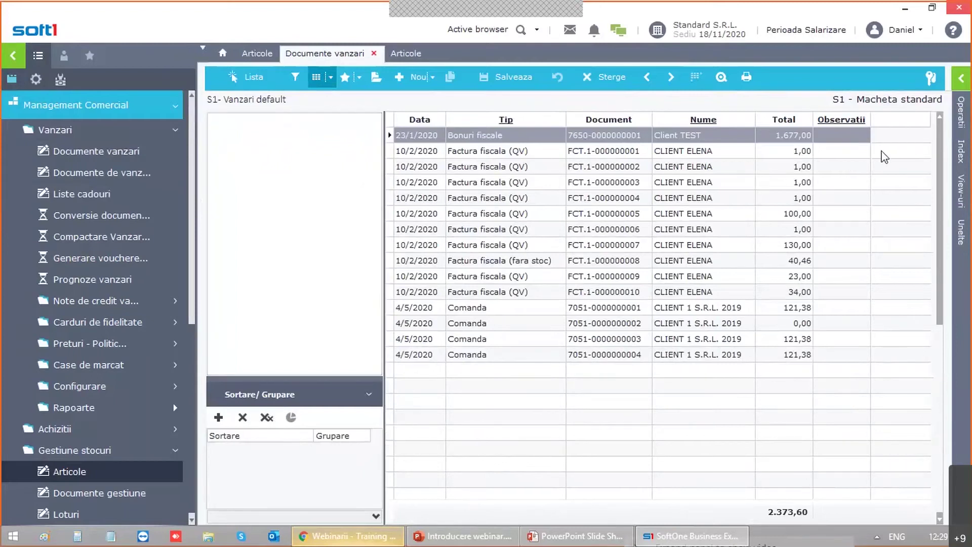
click(707, 184)
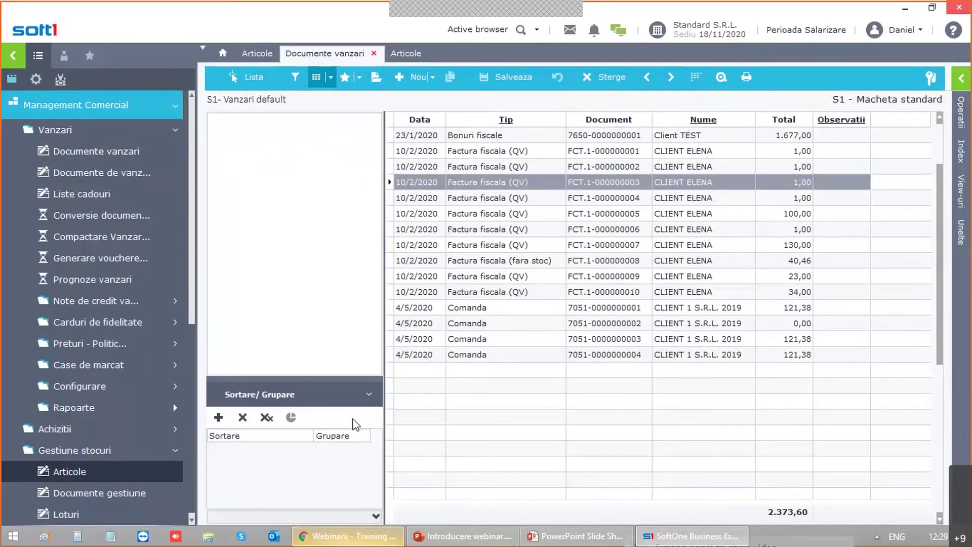
Step: Apply the Documente vanzari view to the sales document list
click(960, 121)
click(961, 190)
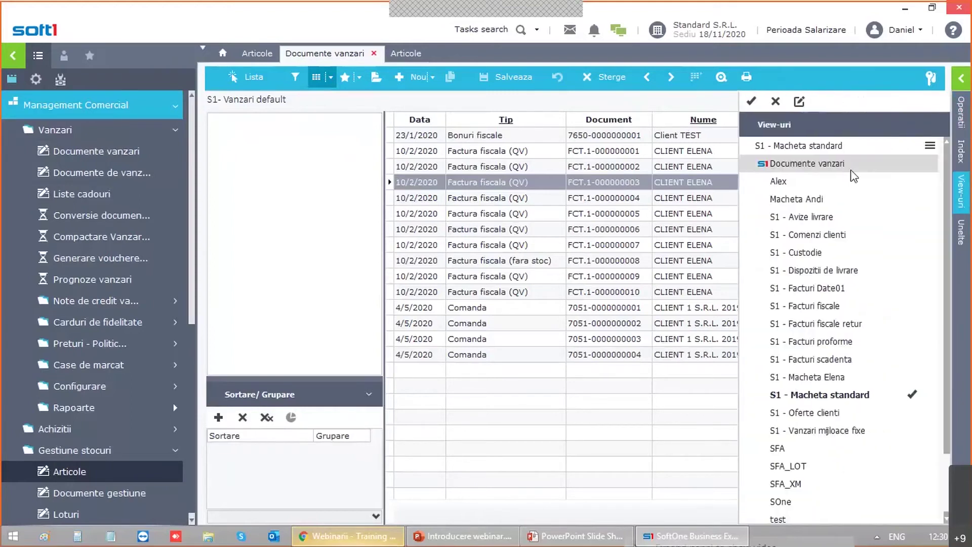
click(850, 163)
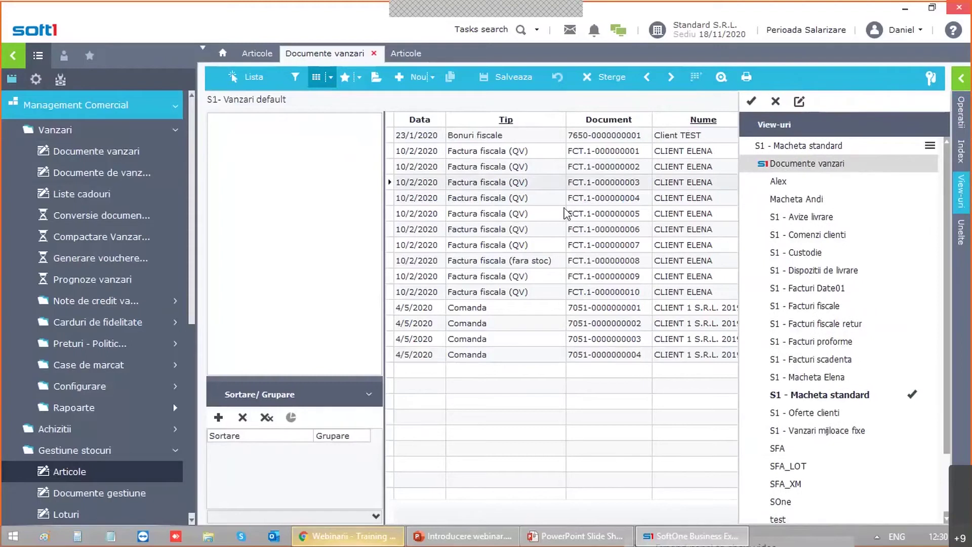
Step: Run the Lista vanzari index for the period Anul Fiscal Curent (1/1/2020 - 31/12/2020)
click(962, 152)
click(835, 163)
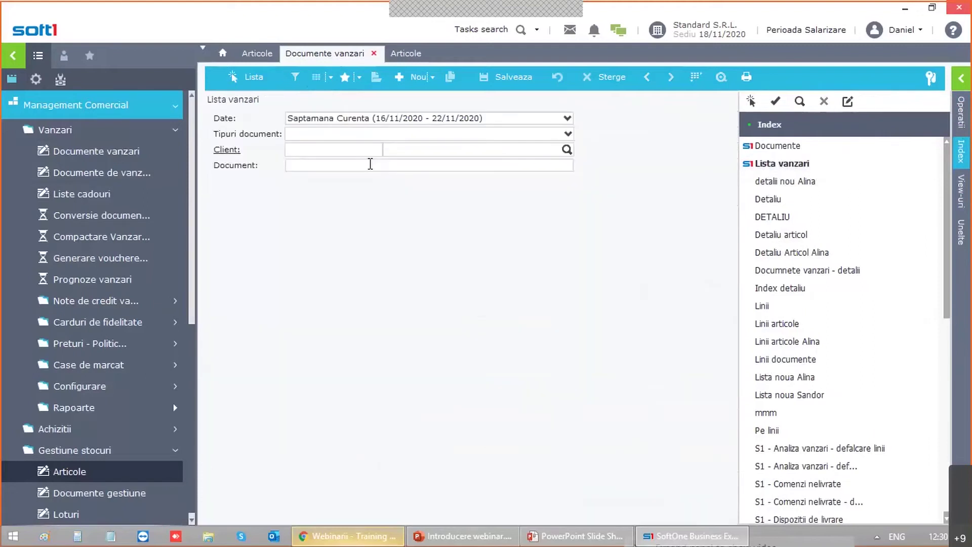
click(507, 121)
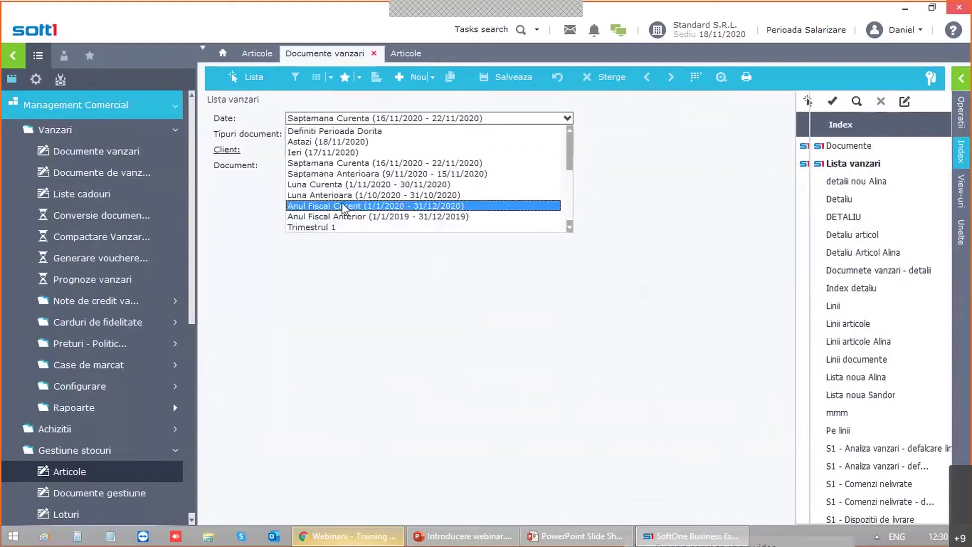
click(341, 202)
key(Return)
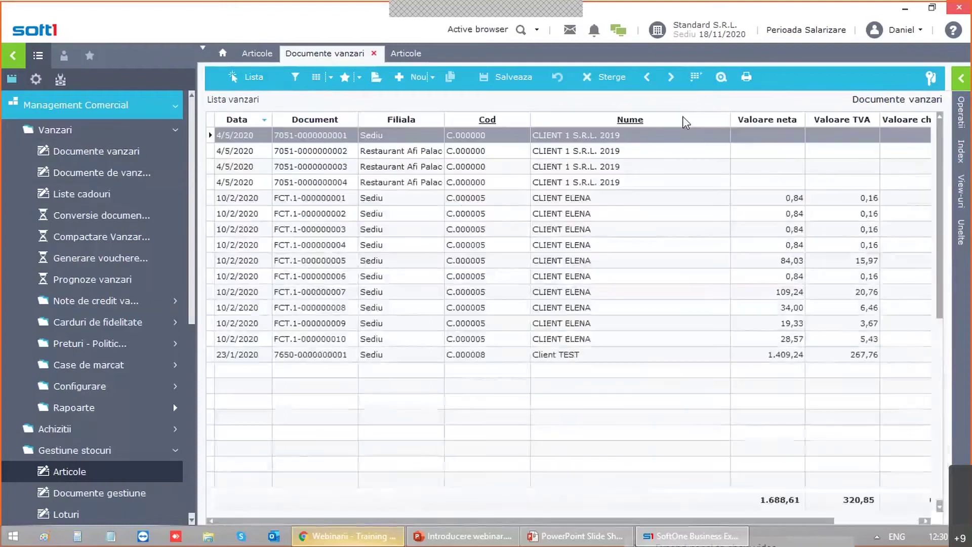
Step: Display Lista vanzari as a pivot, place Data and Filiala as row fields, and try to add another field
click(696, 77)
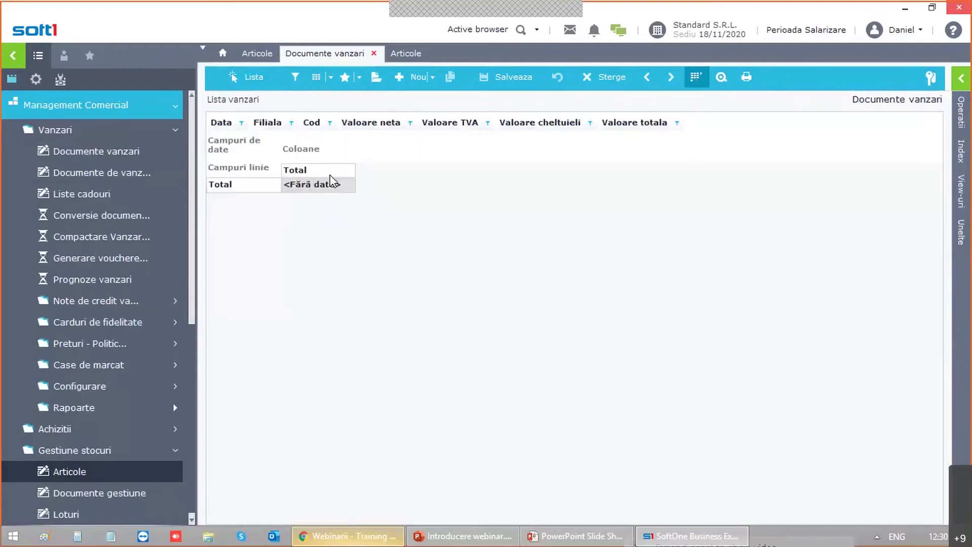
drag(221, 122, 255, 168)
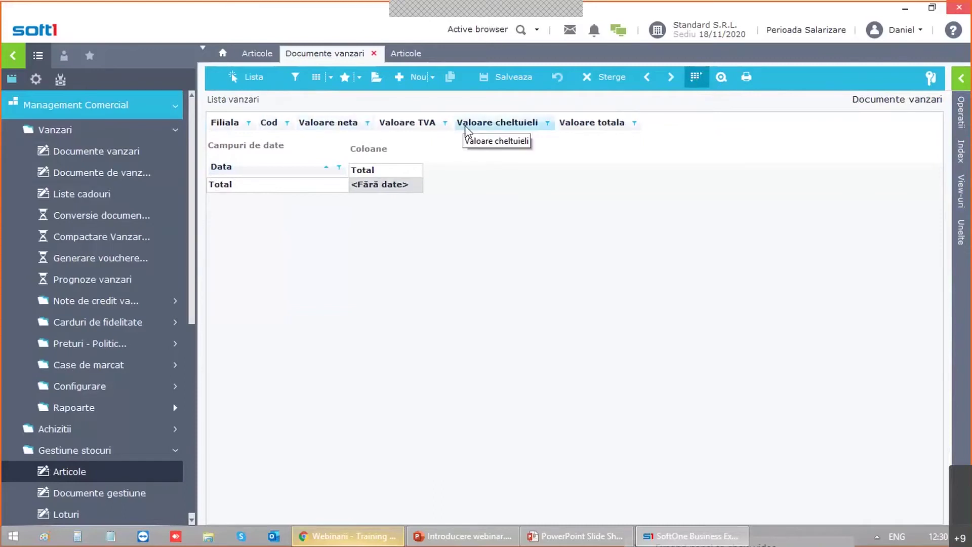
drag(242, 127, 314, 188)
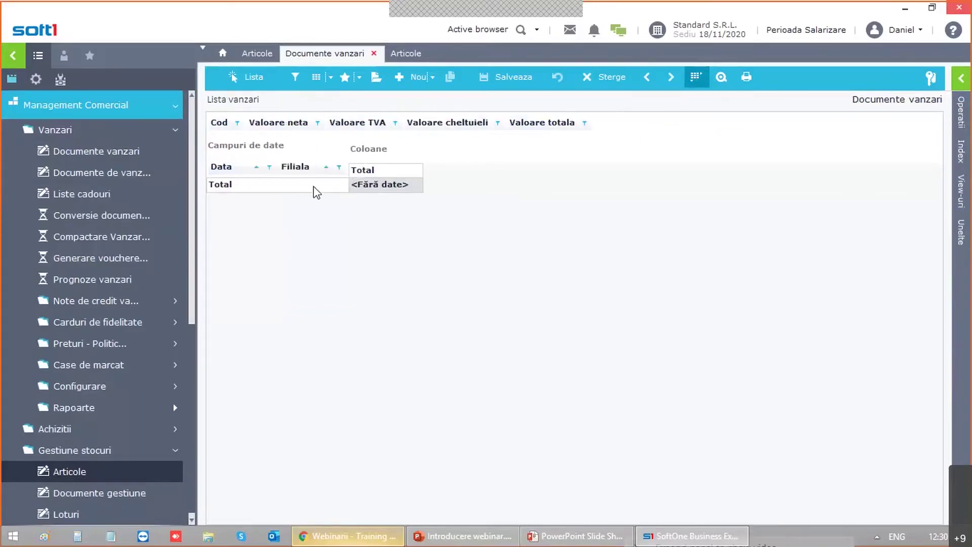
drag(285, 123, 349, 168)
drag(250, 172, 347, 163)
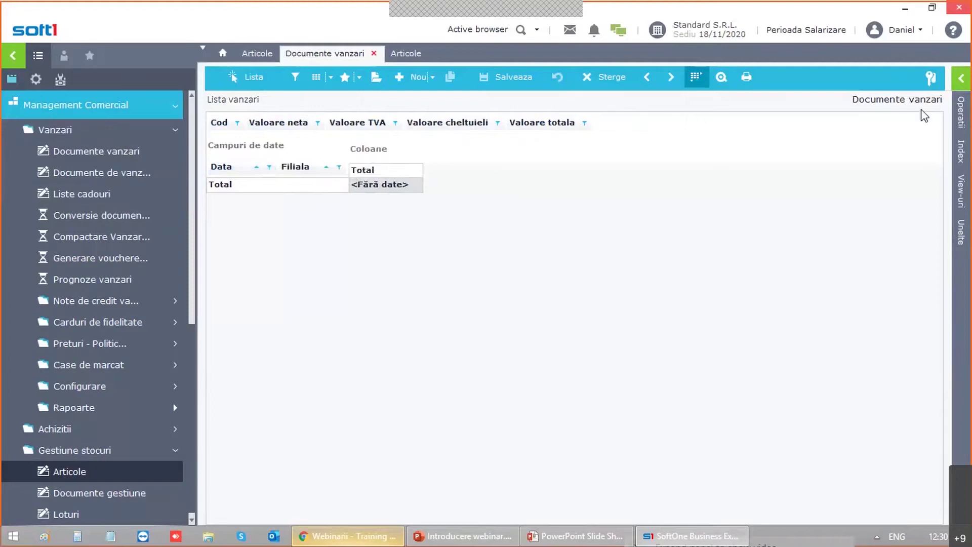
Step: Run the Documente index for the period Anul Fiscal Curent (1/1/2020 - 31/12/2020)
click(960, 151)
click(752, 146)
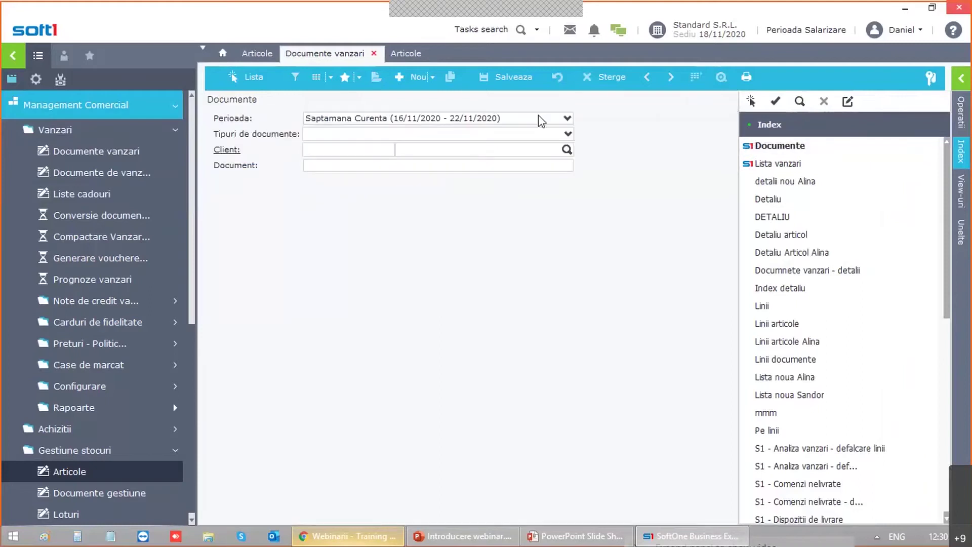
click(539, 117)
click(354, 205)
click(232, 71)
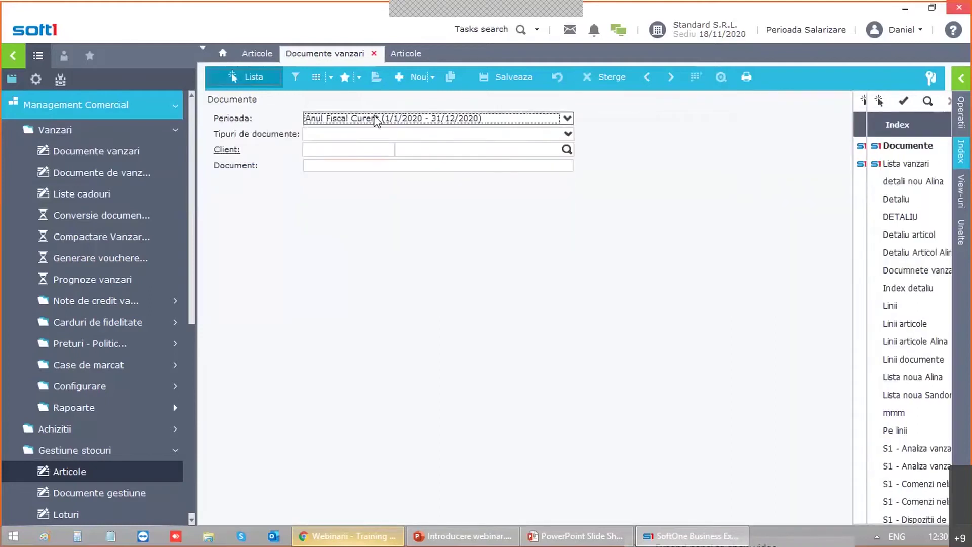
Step: Display the Documente list as a pivot with Filiala as the first row field and Data as the second
click(696, 77)
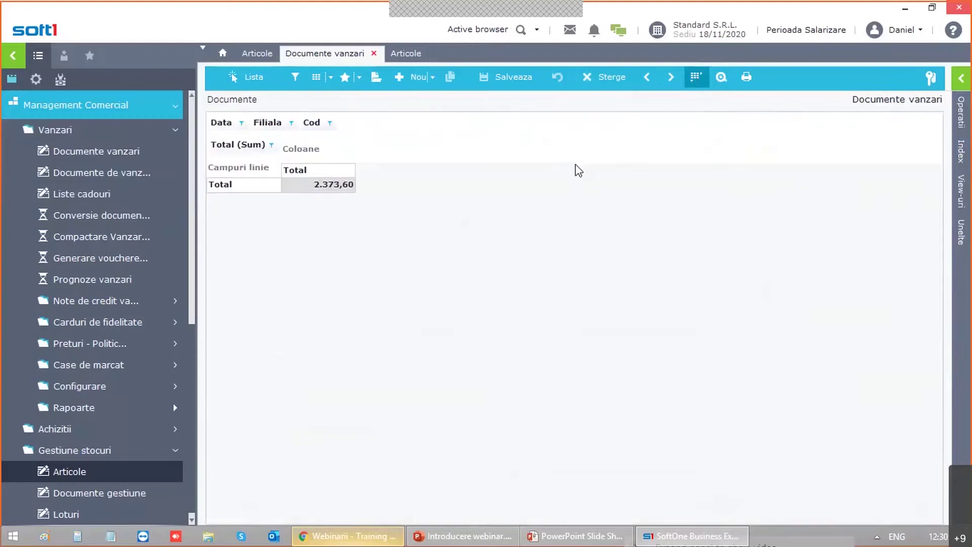
drag(223, 123, 212, 171)
drag(250, 132, 222, 180)
mouse_move(231, 123)
mouse_down()
mouse_move(245, 169)
mouse_move(219, 172)
mouse_move(225, 123)
mouse_up()
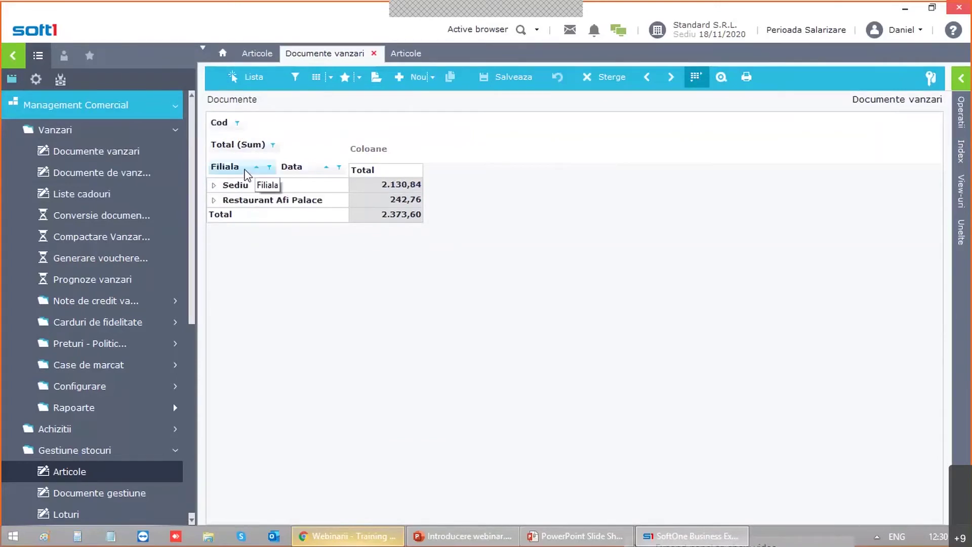
Step: Move Data to the pivot's column area and set the row totals to Vizualizare linie
drag(298, 169, 355, 156)
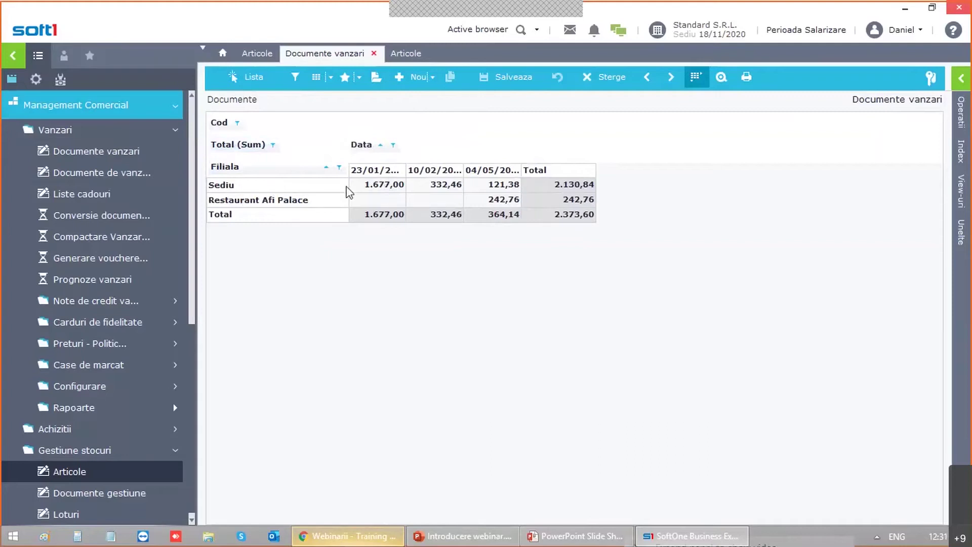
click(387, 186)
right_click(390, 137)
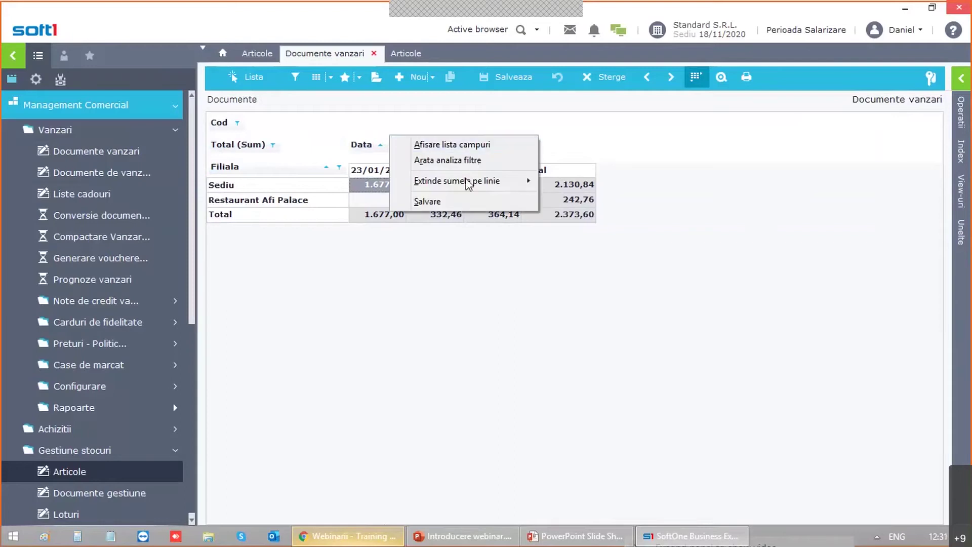
mouse_move(469, 182)
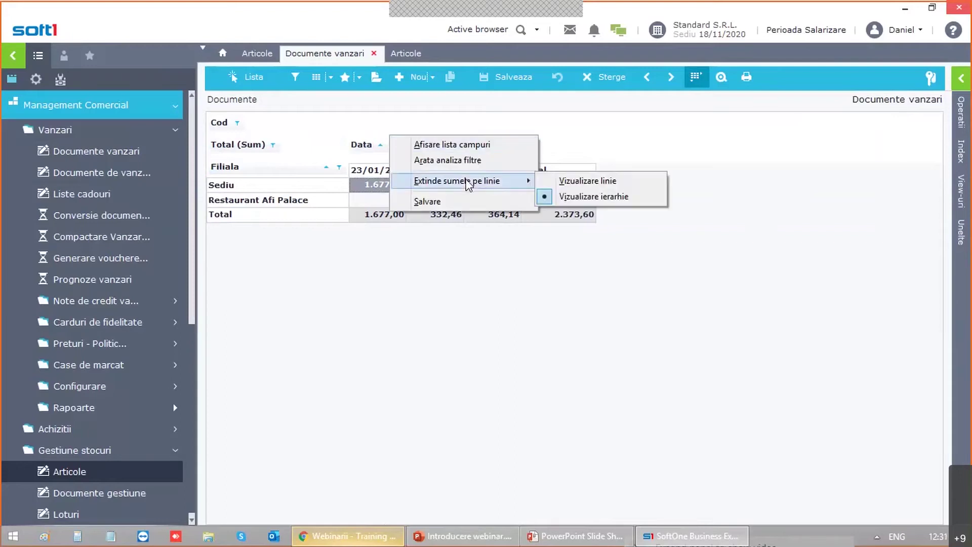
click(576, 182)
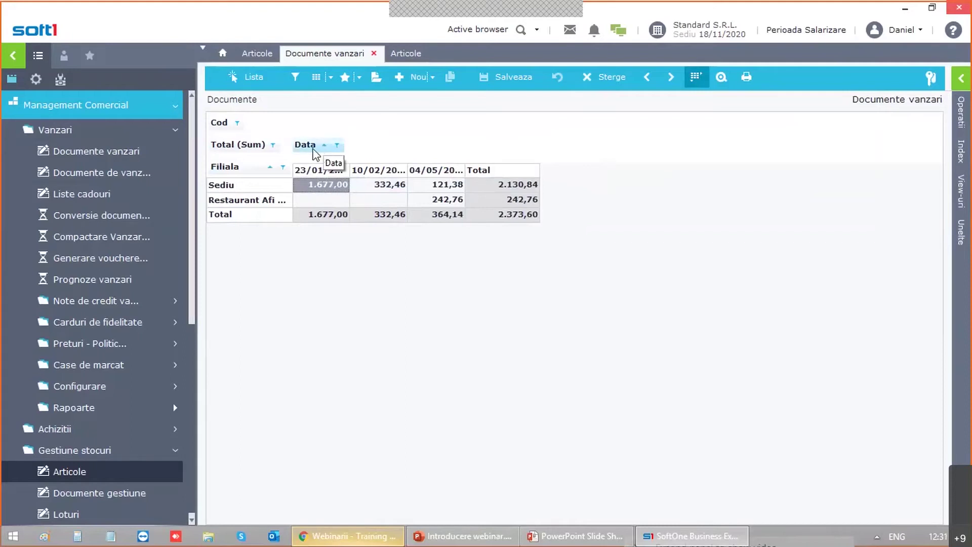
Step: Move Data back to the row area ahead of Filiala and expand the 23/01/2020 and 10/02/2020 groups
drag(315, 151, 230, 175)
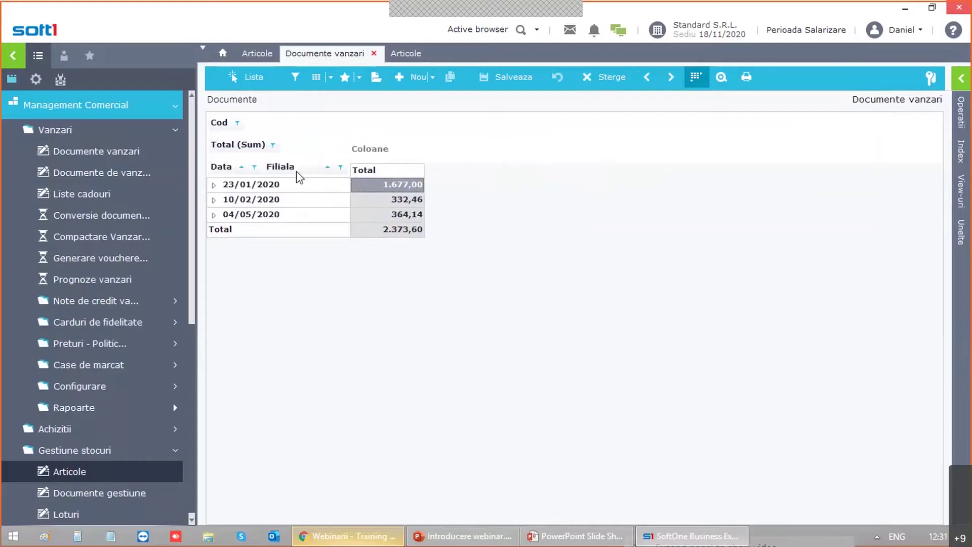
click(214, 185)
click(214, 200)
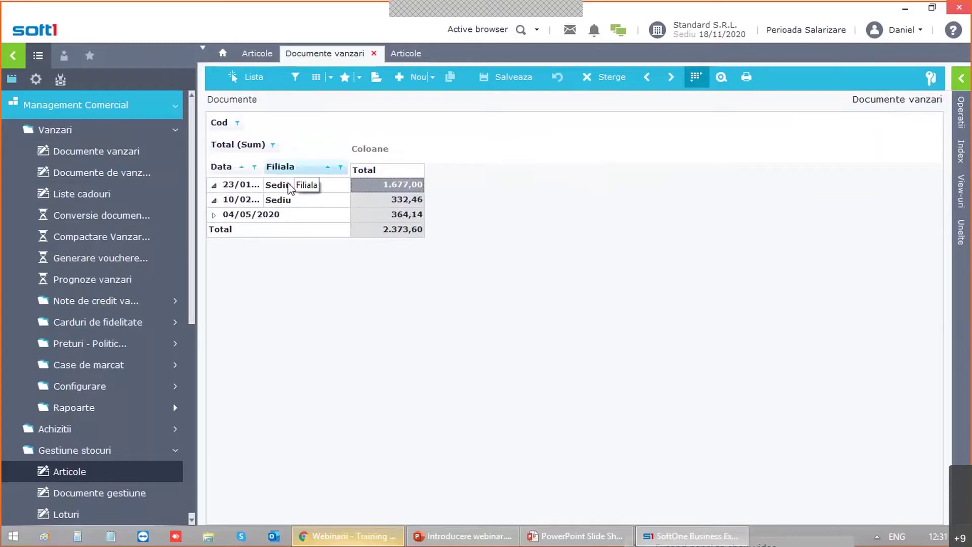
Step: Set the pivot's row totals to Vizualizare ierarhie
right_click(315, 125)
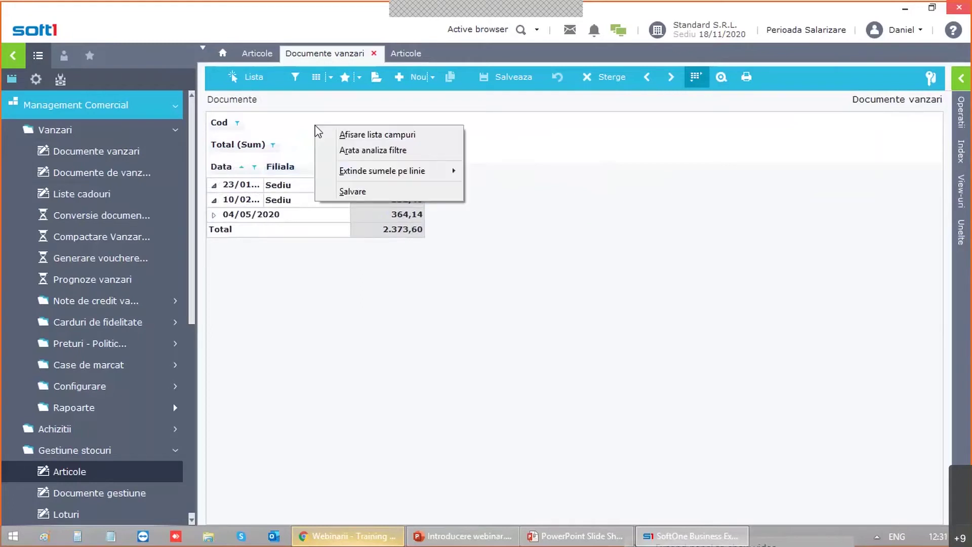
mouse_move(381, 172)
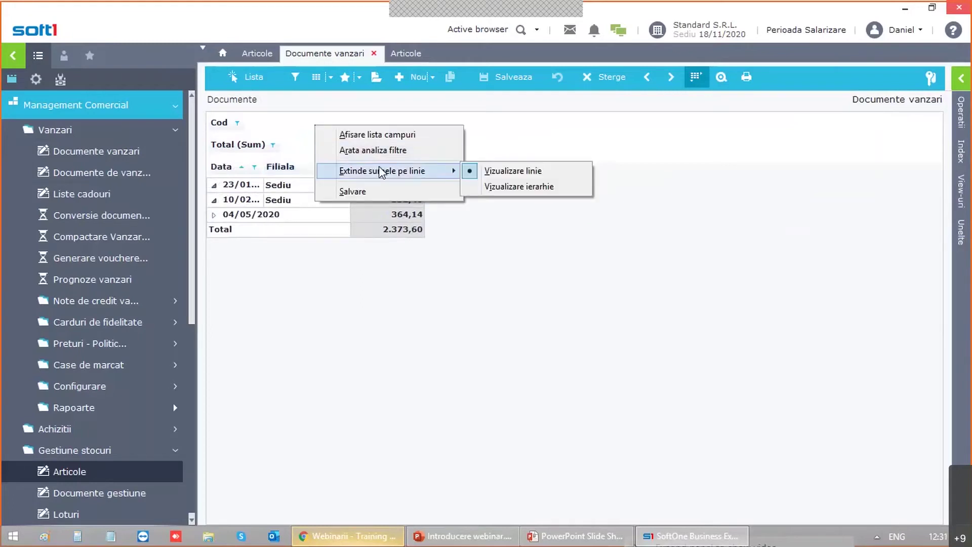
click(504, 187)
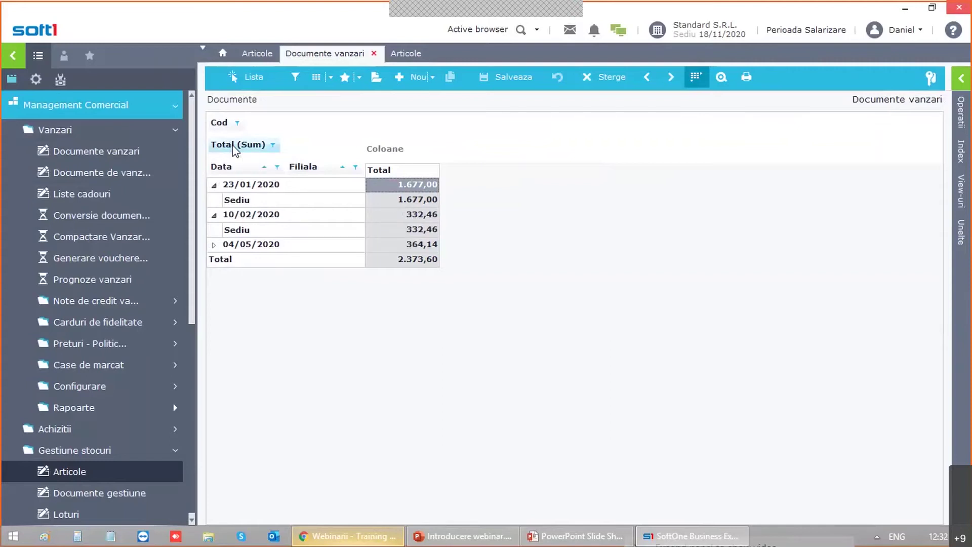
Step: Examine the pivot's filter designer and its available export formats, closing both without making changes
right_click(303, 126)
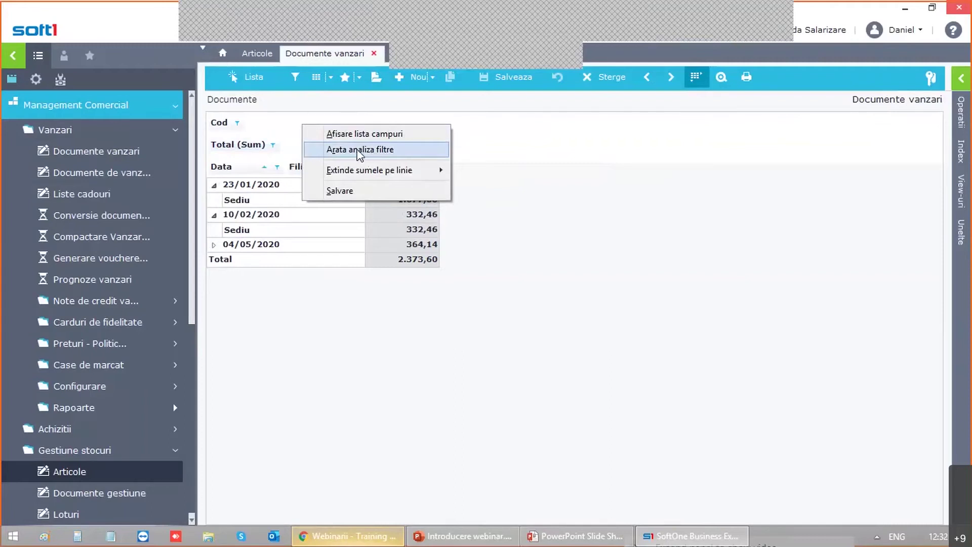
click(386, 150)
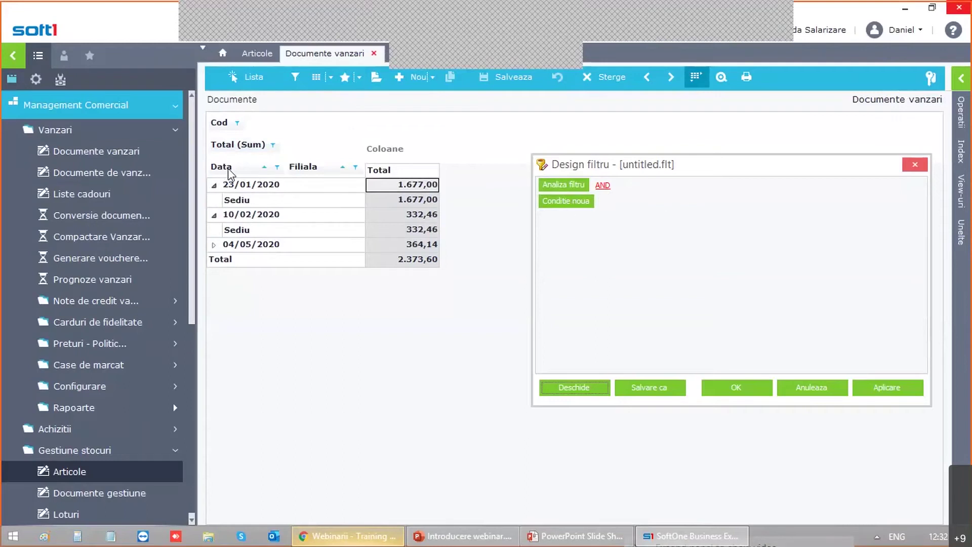
click(915, 165)
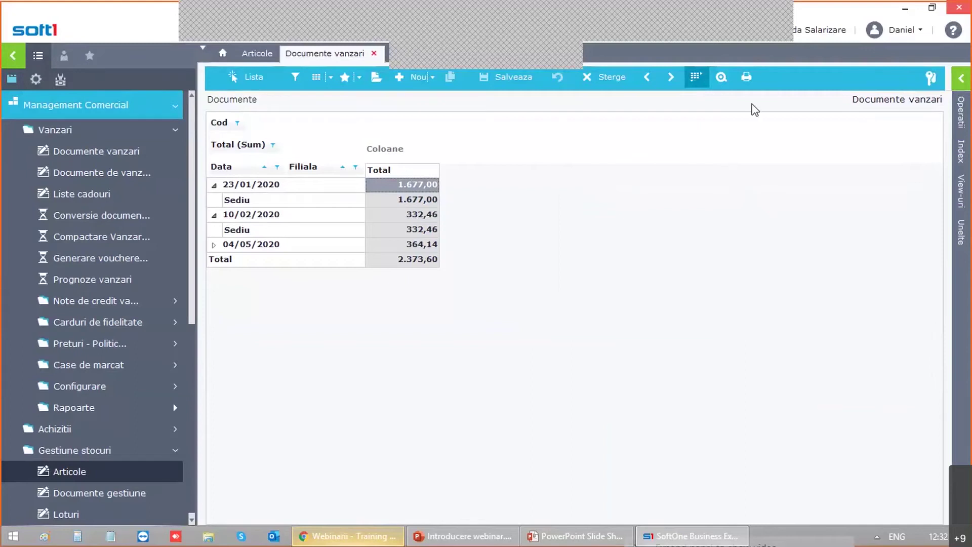
click(745, 77)
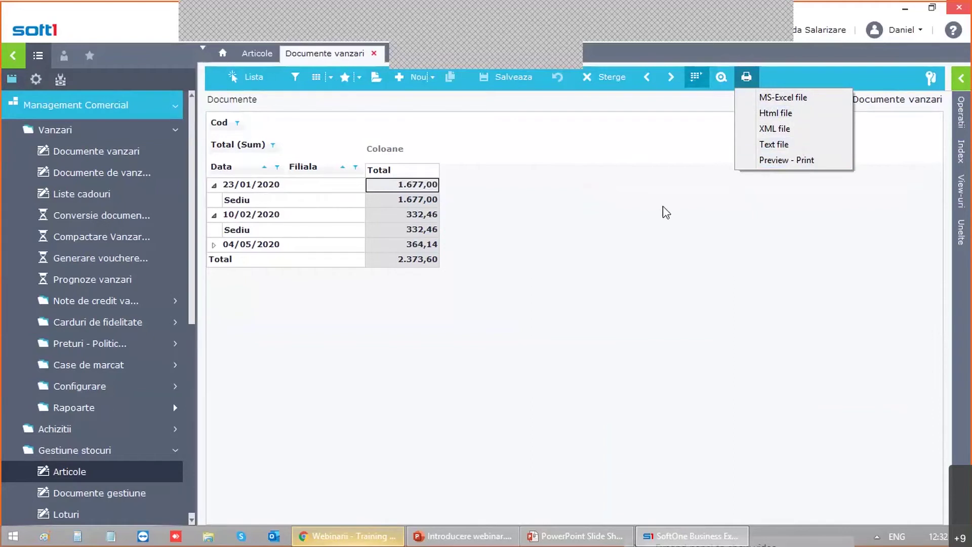
click(468, 114)
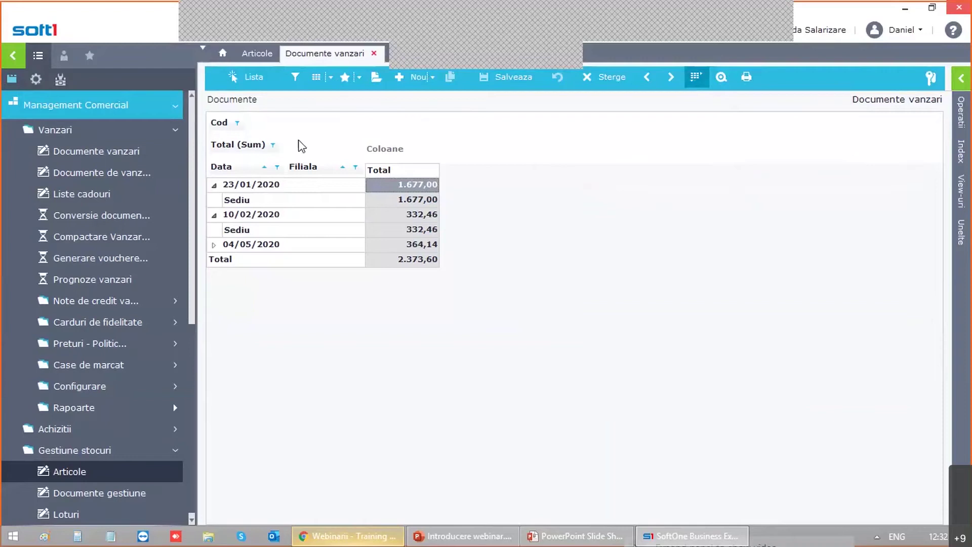
Step: View the pivot's save option without using it, and switch from the pivot back to the plain document list
right_click(382, 124)
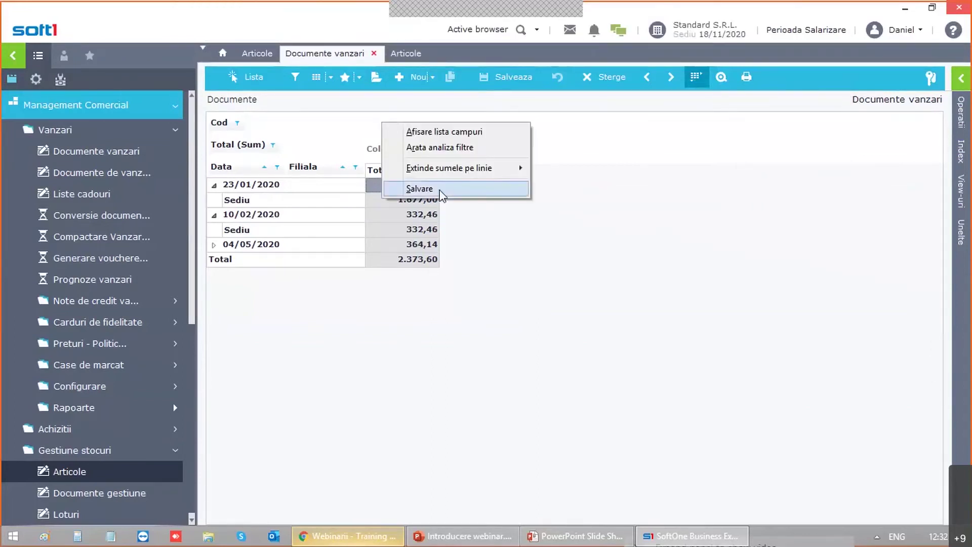
click(240, 76)
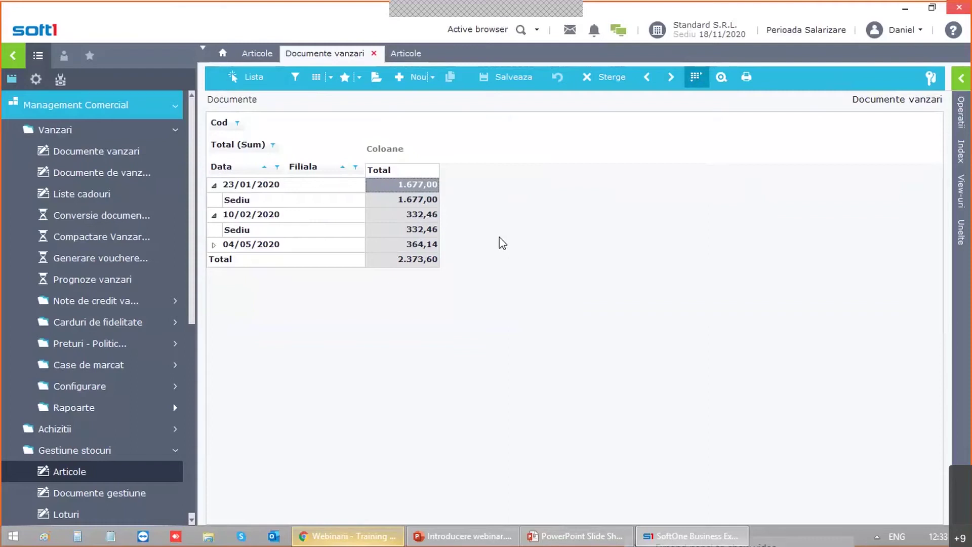
click(694, 79)
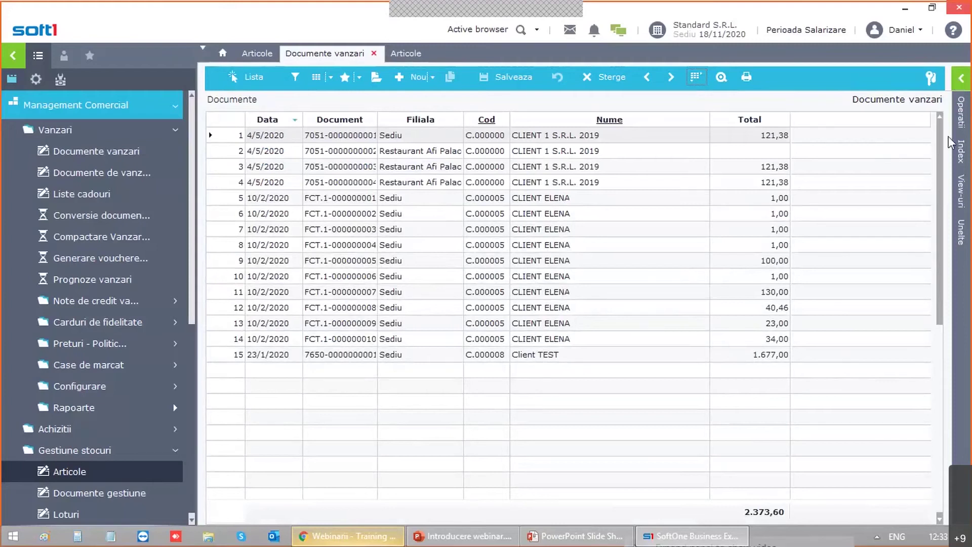
Step: Examine the views and the full index list available for the sales documents, including which entry is marked as default
click(957, 195)
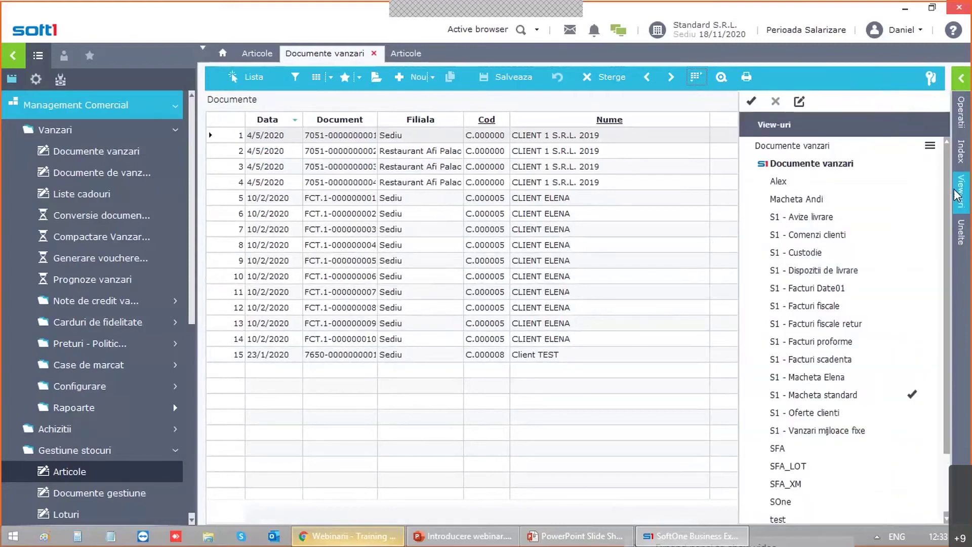
click(959, 155)
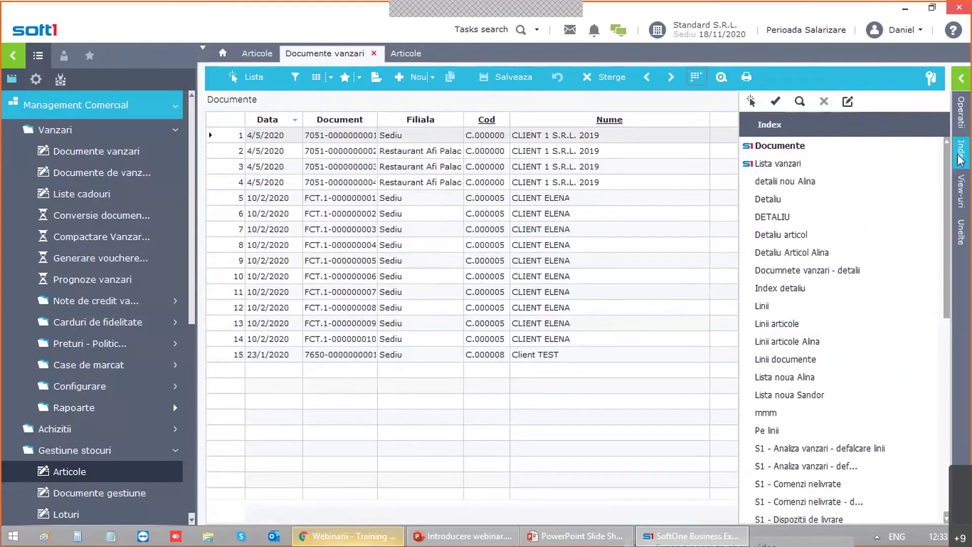
drag(946, 183, 938, 134)
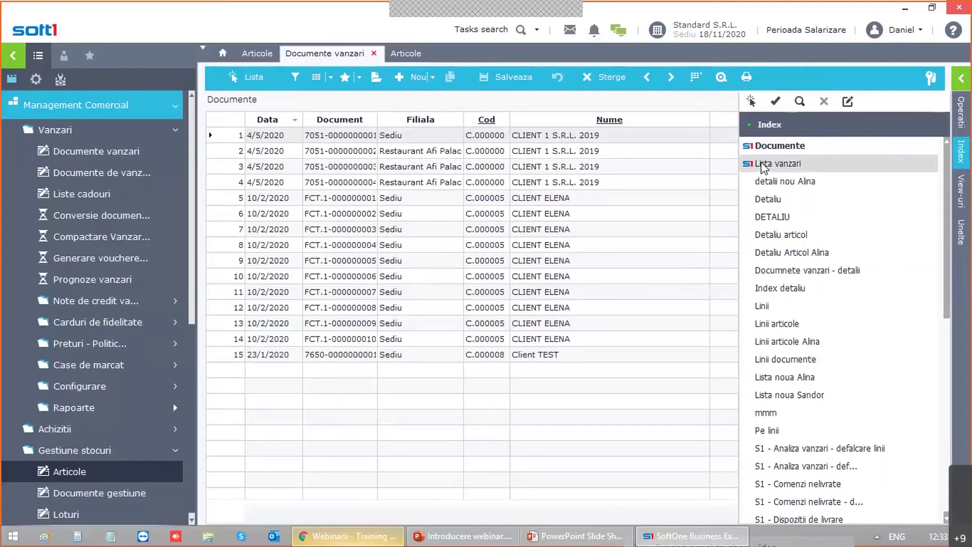
drag(944, 218, 937, 413)
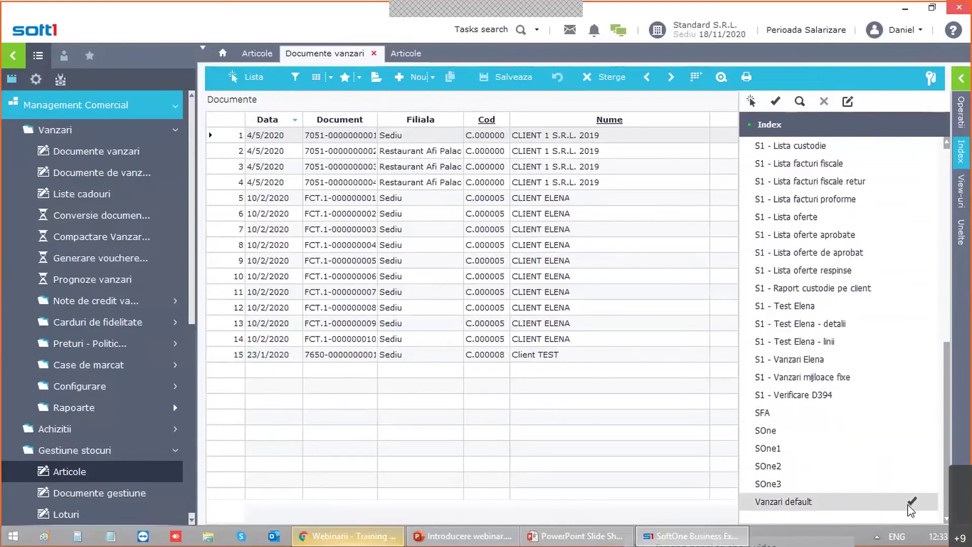
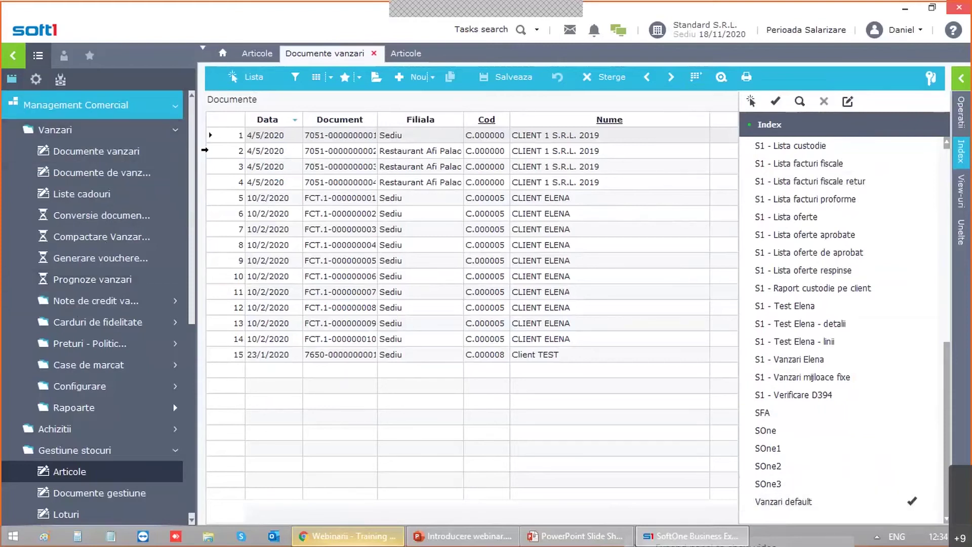
Step: Switch to the Articole list, choose the S1 - Cautare articole index and run it with its default filters
click(259, 52)
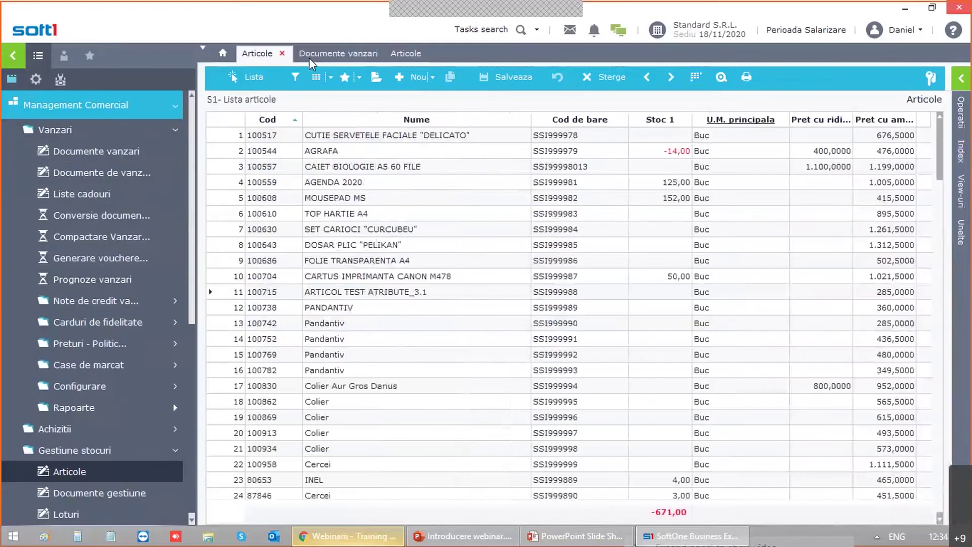
mouse_move(962, 167)
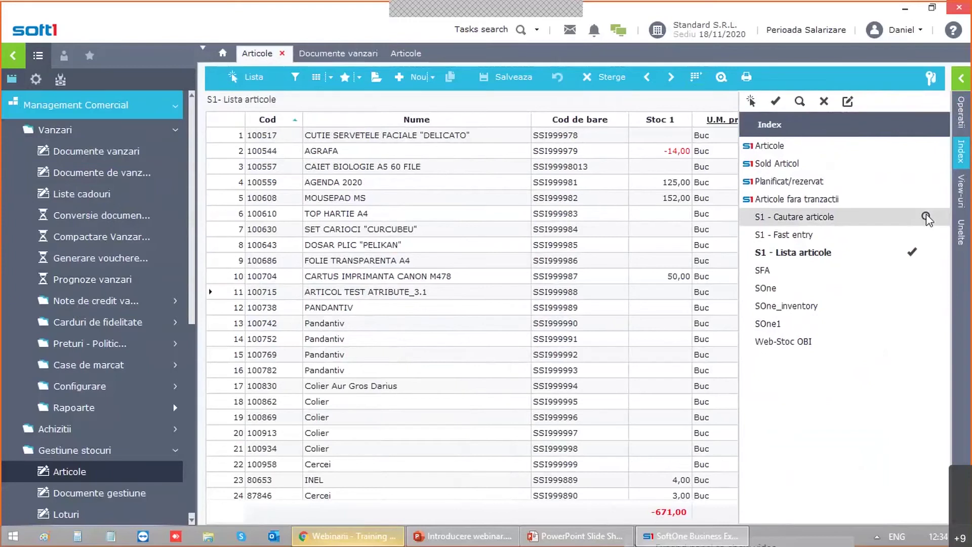
click(806, 219)
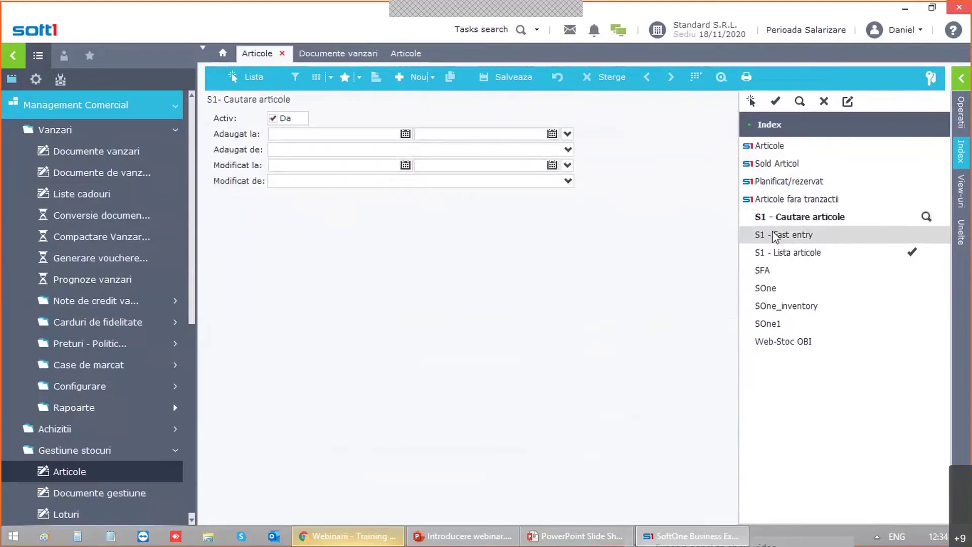
click(231, 74)
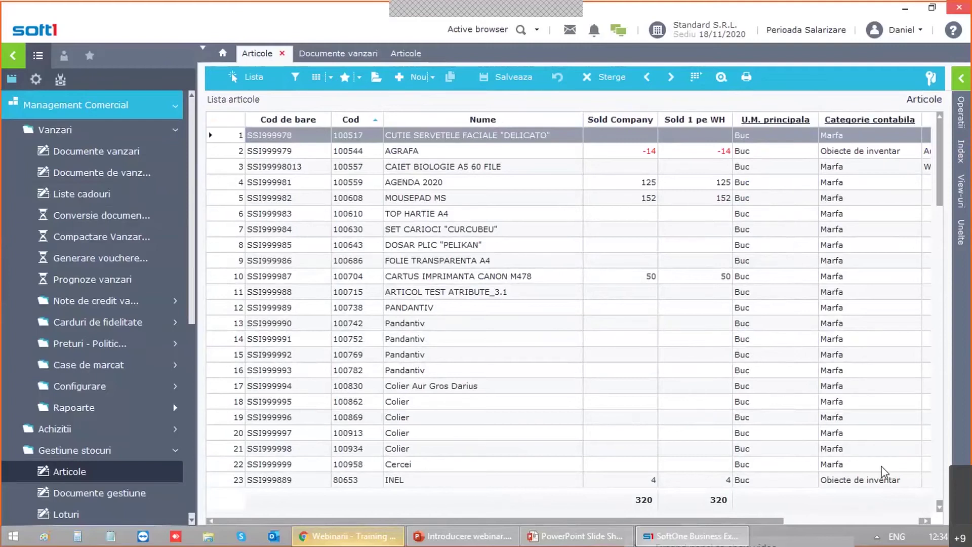
drag(783, 521, 743, 515)
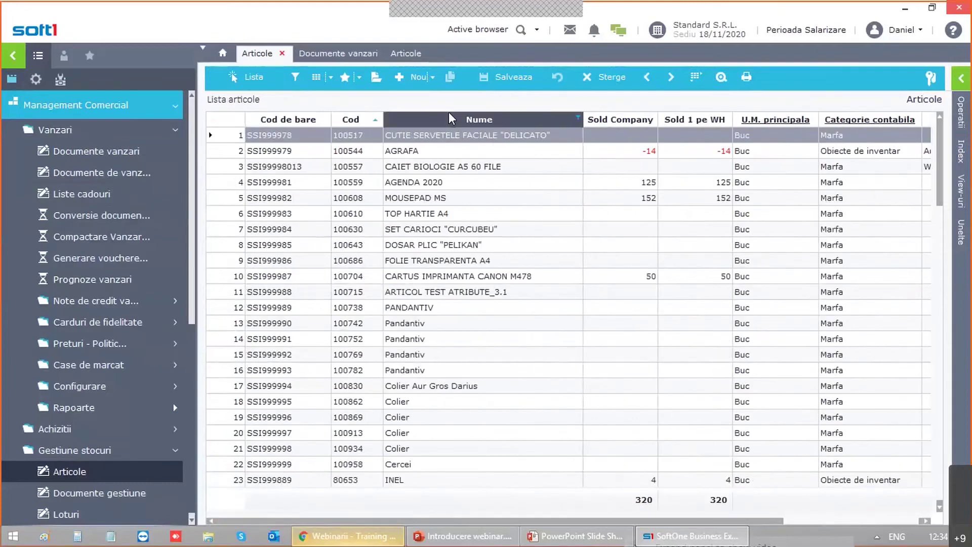
Step: View the options available for the S1 - Cautare articole index, including Default selector, without applying any
click(961, 116)
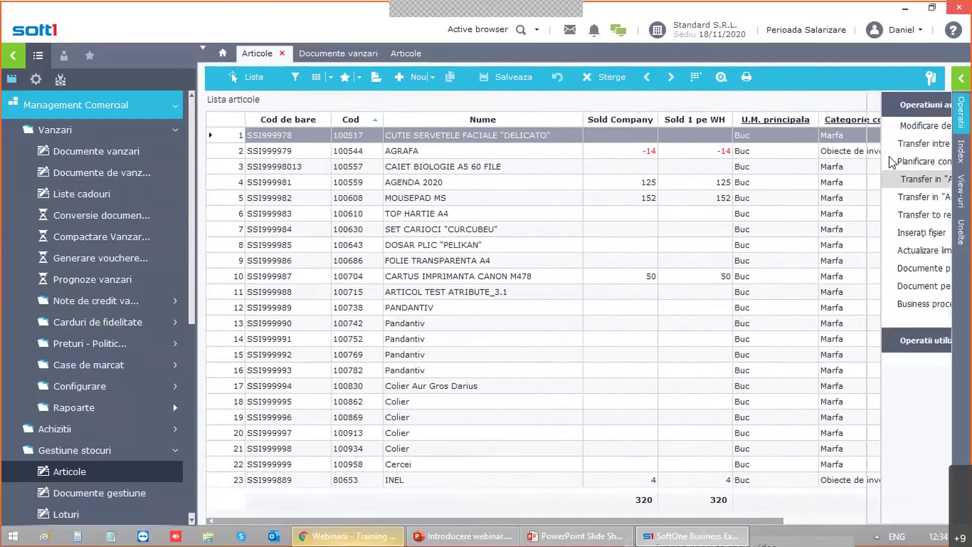
click(384, 231)
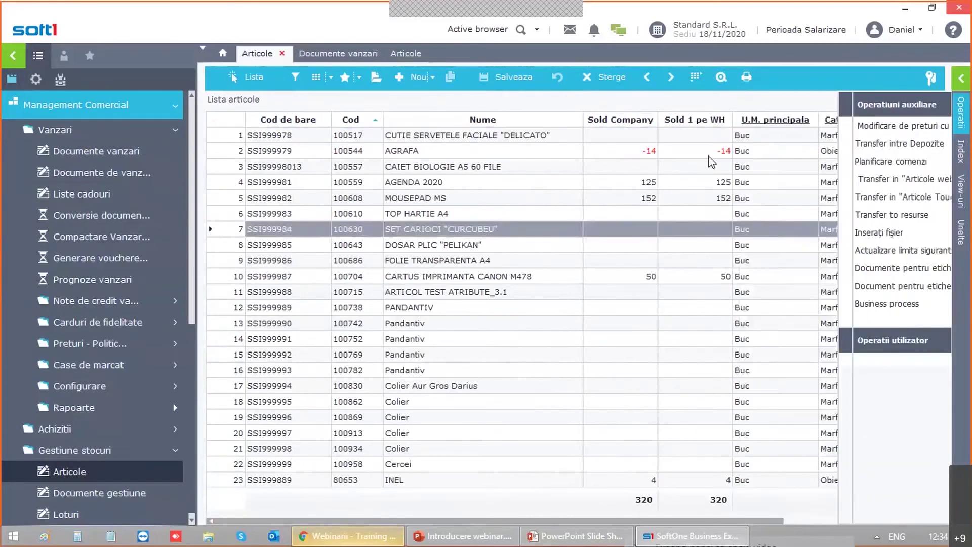
click(961, 152)
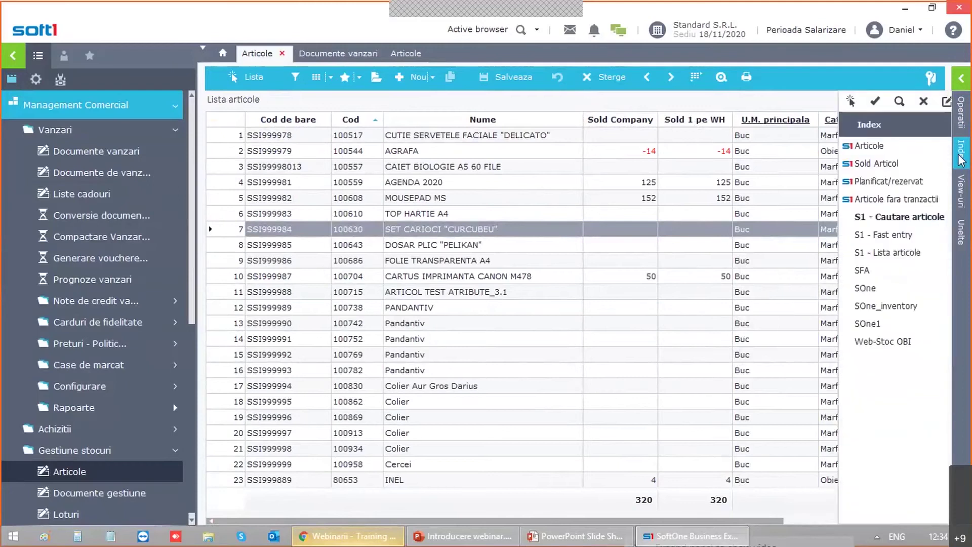
right_click(830, 222)
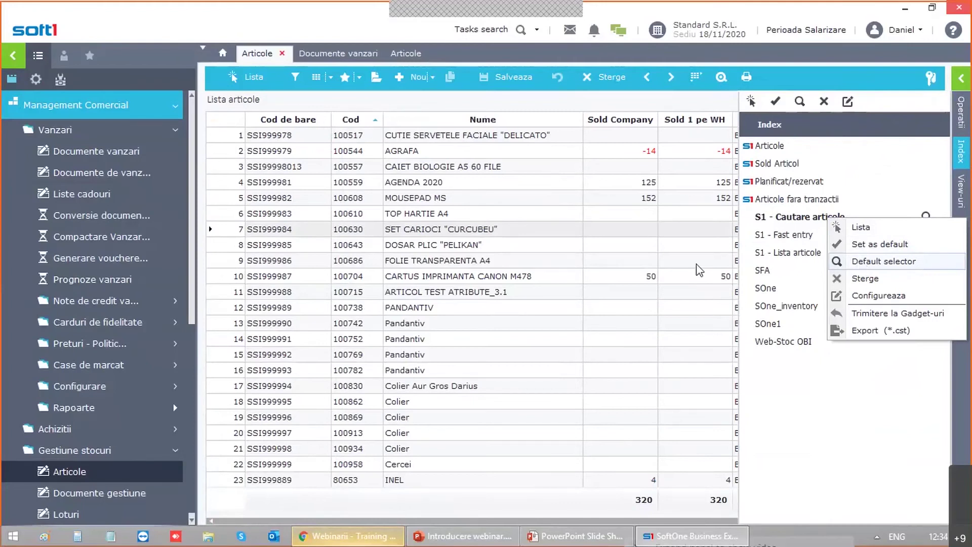
click(452, 227)
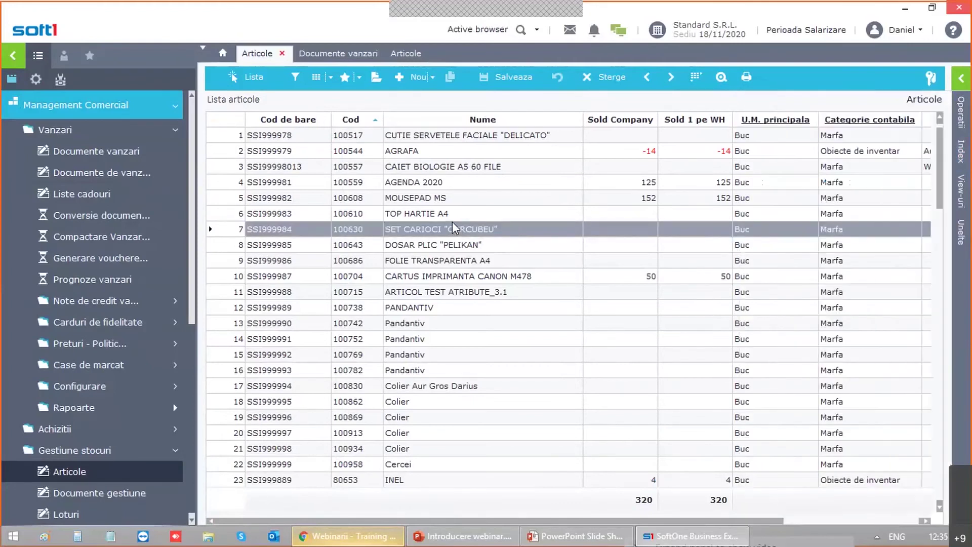
Step: Return to Documente vanzari and open the definition of the Documente index for configuration
click(345, 56)
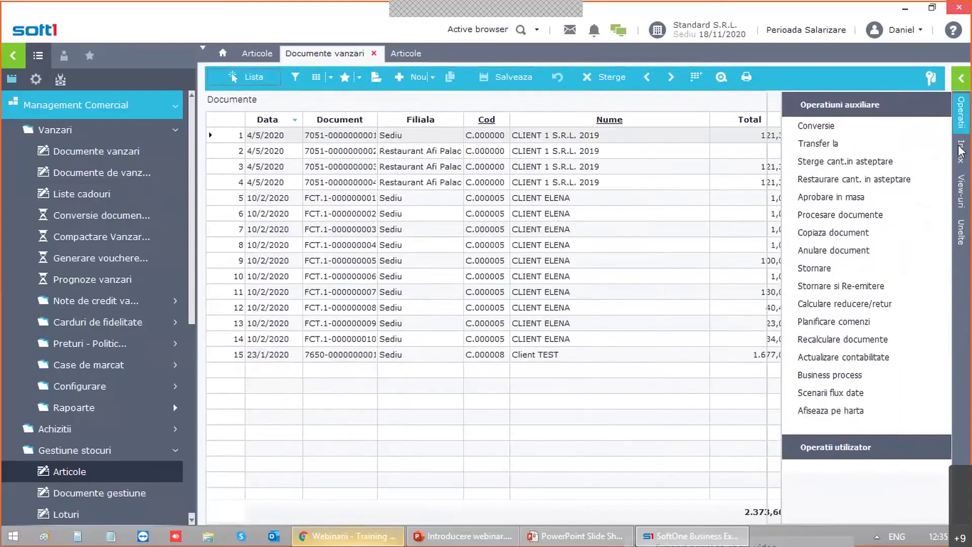
mouse_move(961, 148)
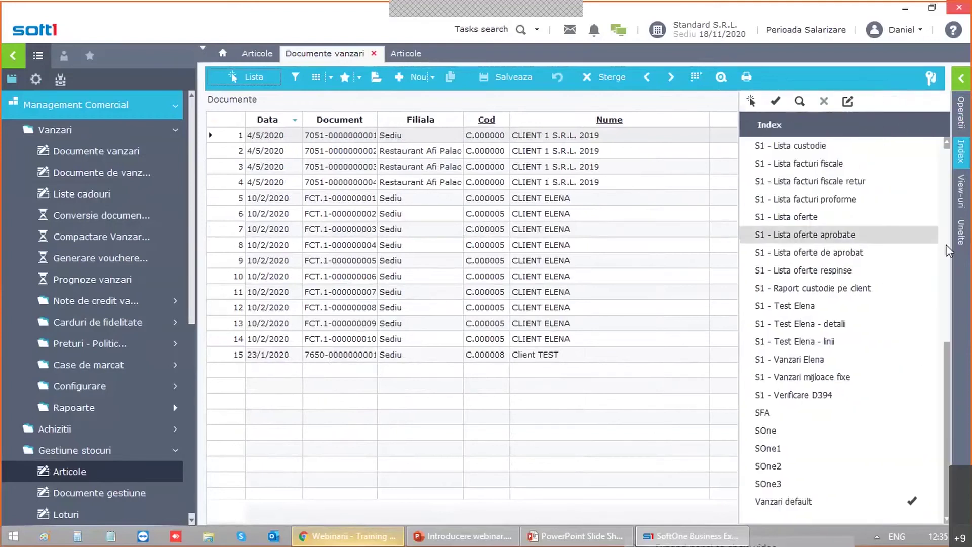
drag(946, 357, 943, 137)
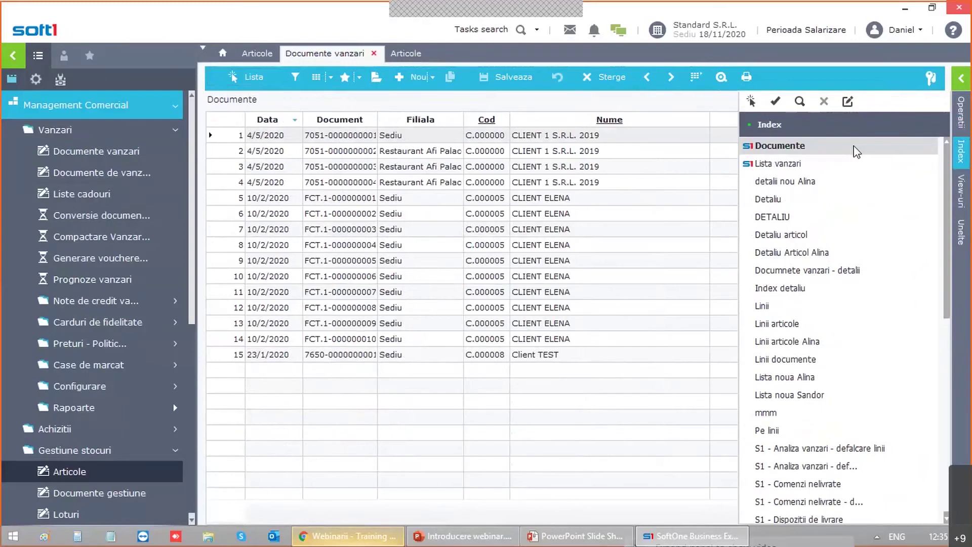
right_click(857, 149)
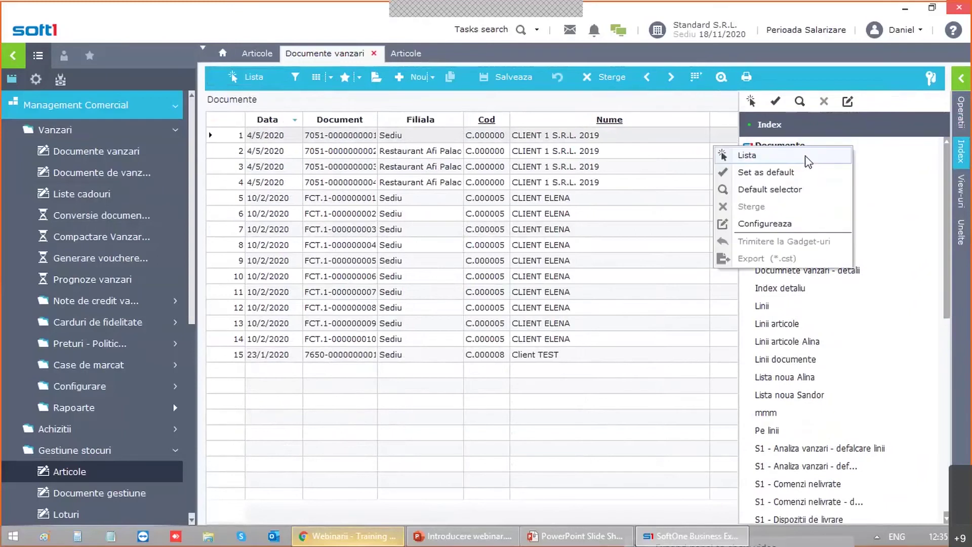
click(791, 224)
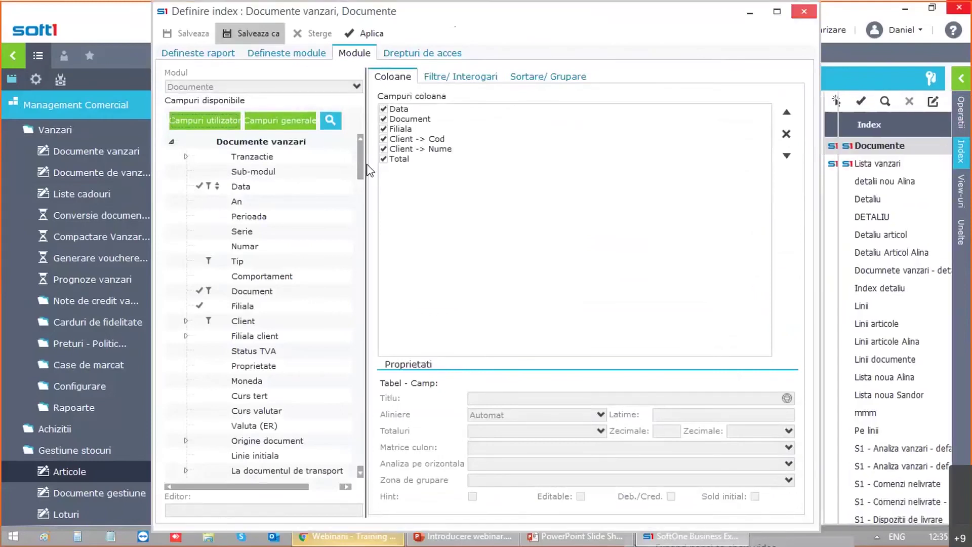
Step: Save a copy of the Documente index under the description Lista webinar
click(258, 34)
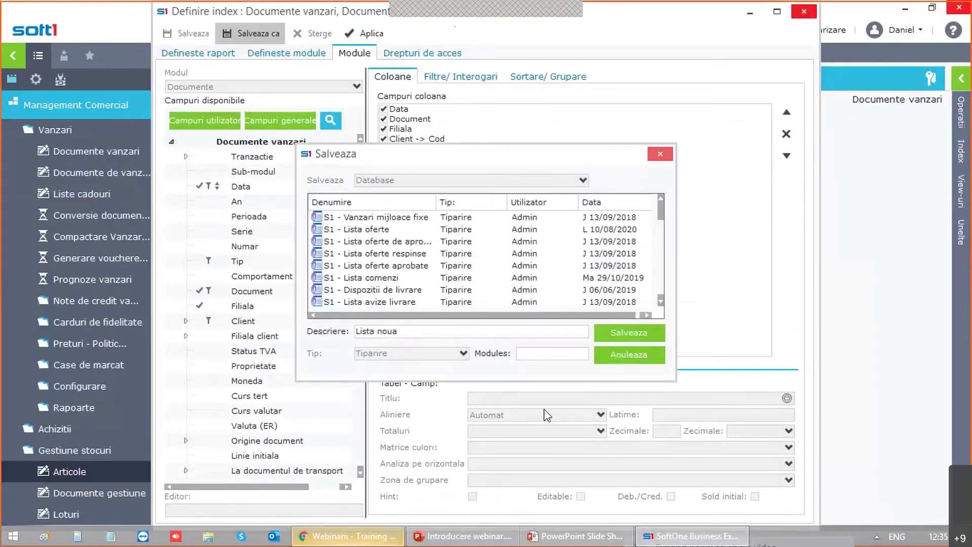
drag(405, 331, 199, 340)
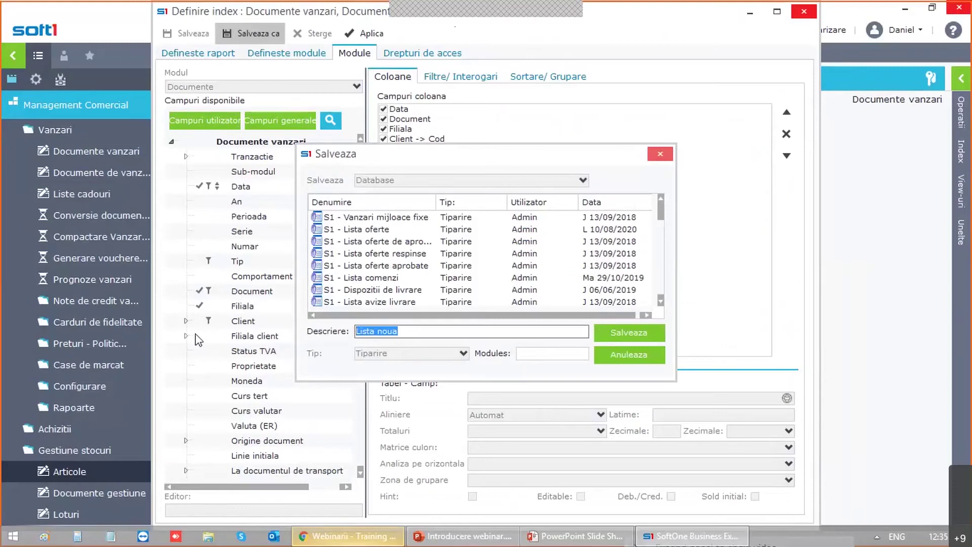
text(Lista noua)
key(BackSpace)
key(BackSpace)
key(BackSpace)
key(BackSpace)
text(webinar)
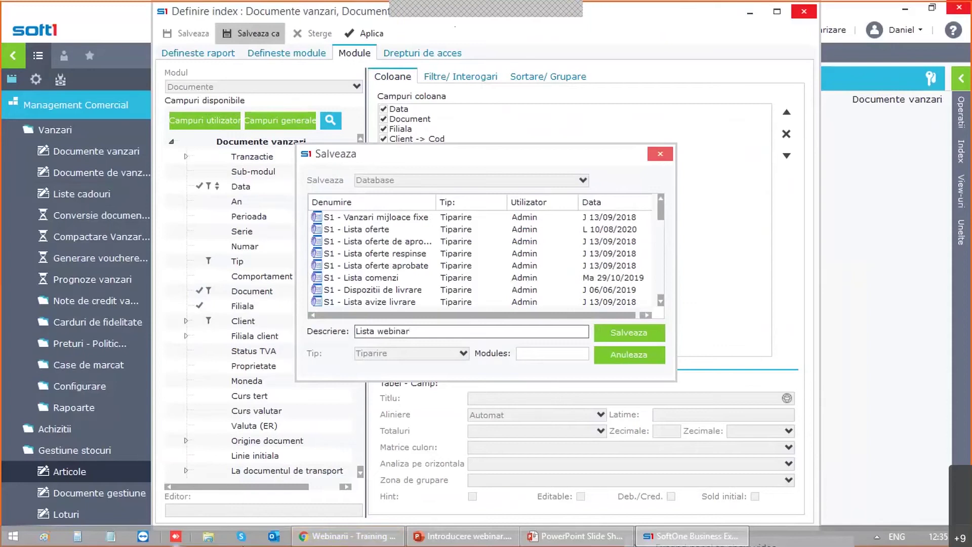
click(656, 332)
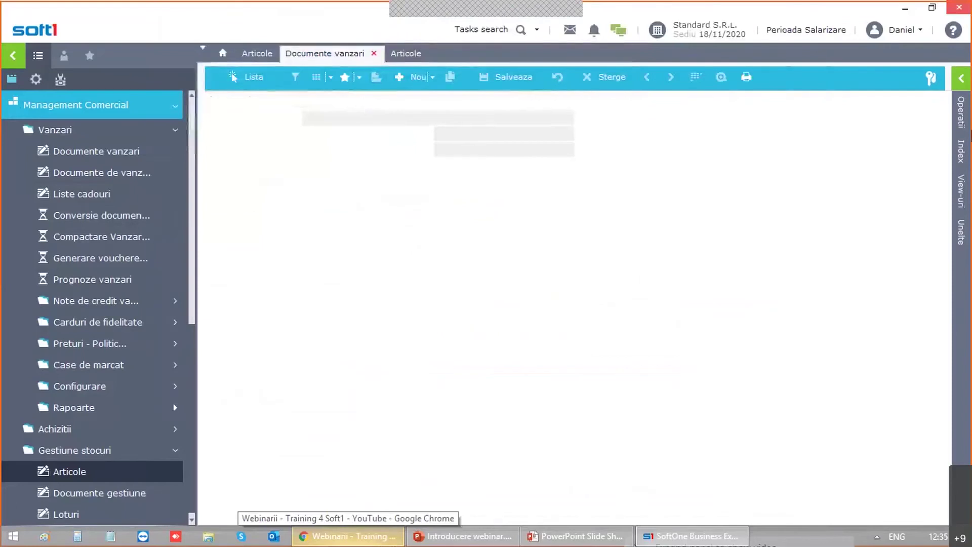
Step: Find the Lista webinar index among the sales document indexes and select it
click(962, 161)
drag(949, 157, 866, 413)
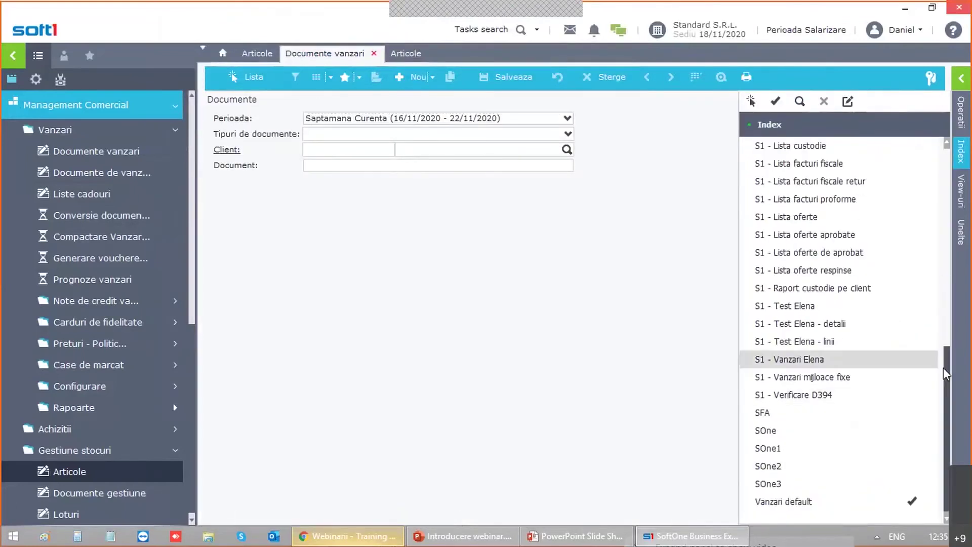
drag(949, 370, 933, 200)
click(787, 361)
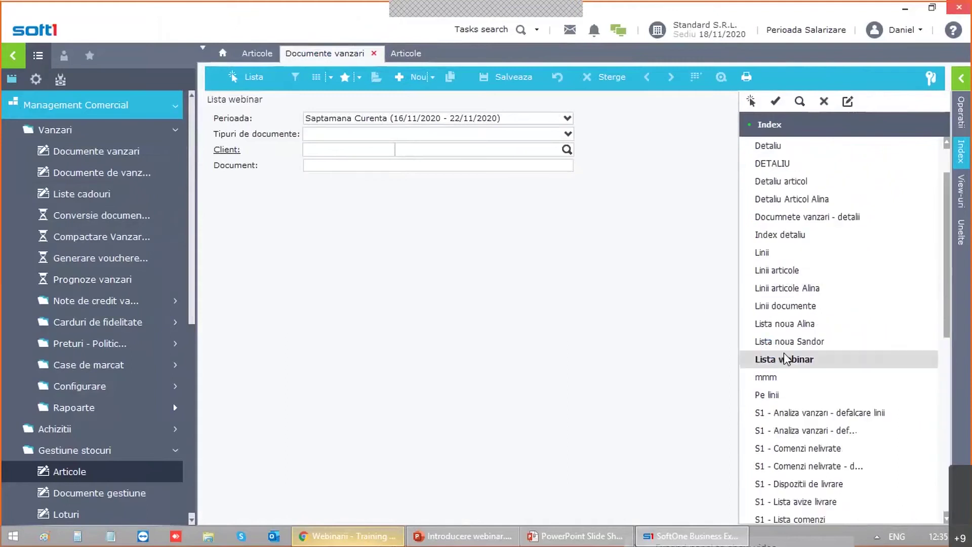
Step: Set the Lista webinar index as the default for all users and accept the selection
right_click(788, 360)
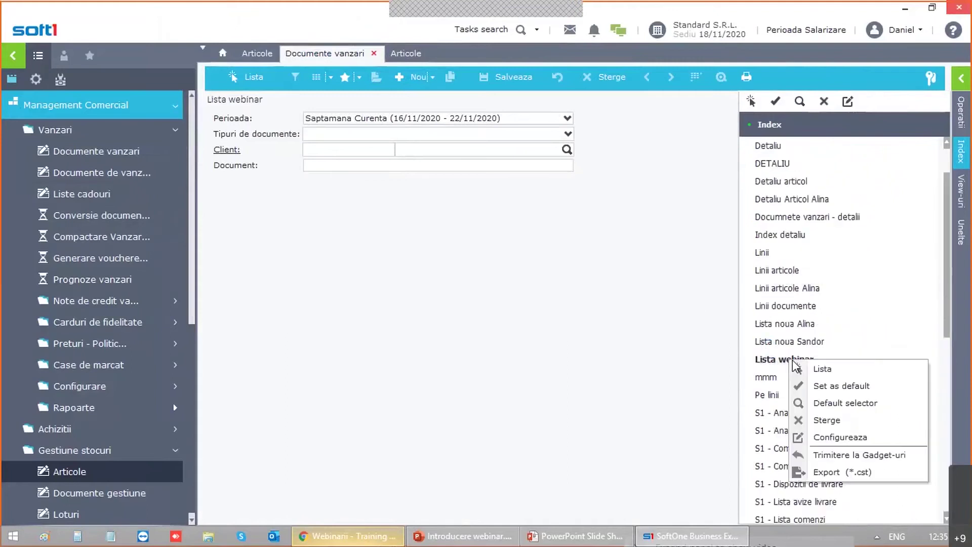
click(817, 388)
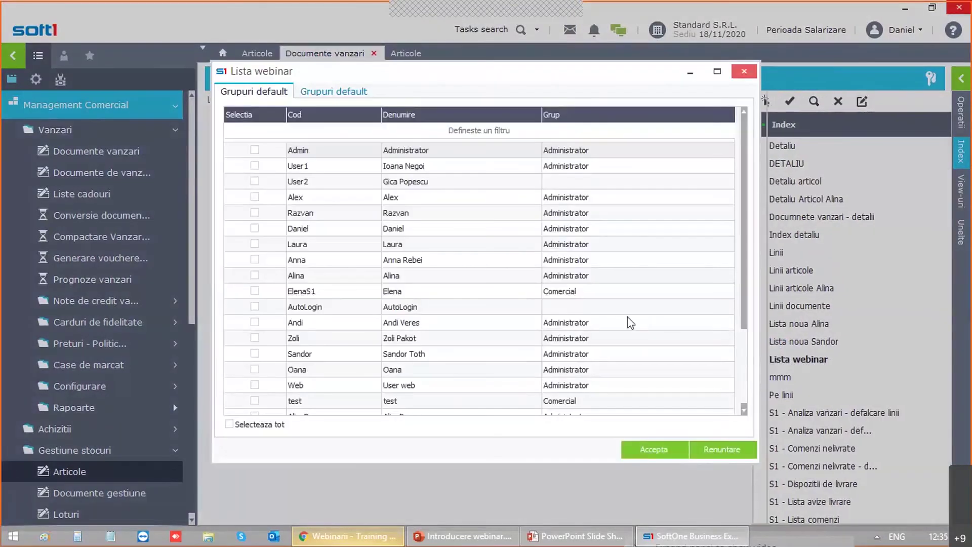
click(255, 149)
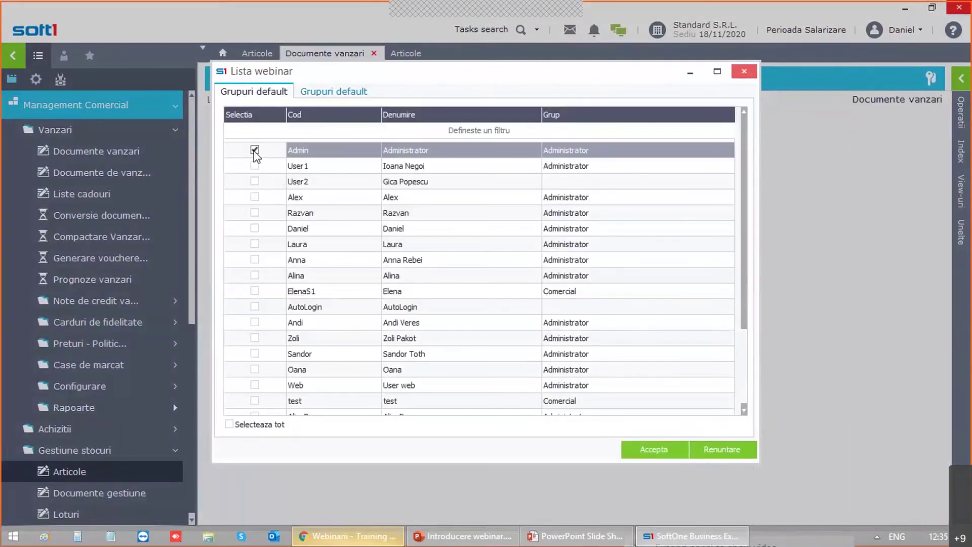
click(261, 426)
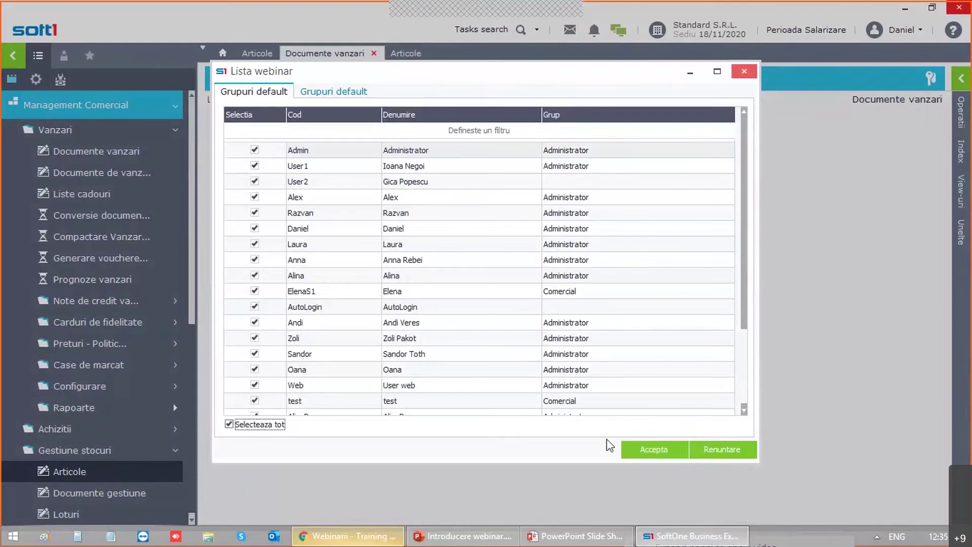
click(654, 449)
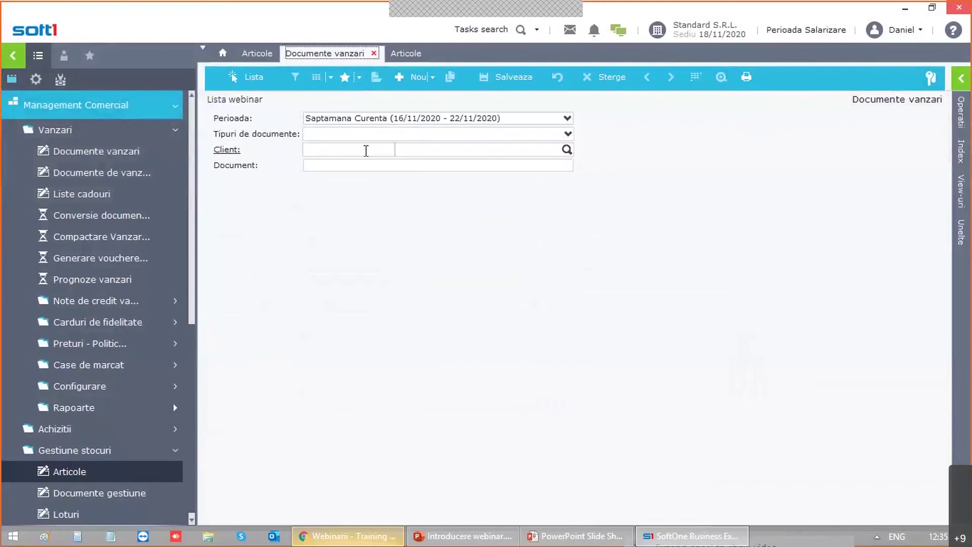
Step: Set the period filter to Anul Fiscal Curent and open the definition of the Lista webinar index for editing
click(502, 119)
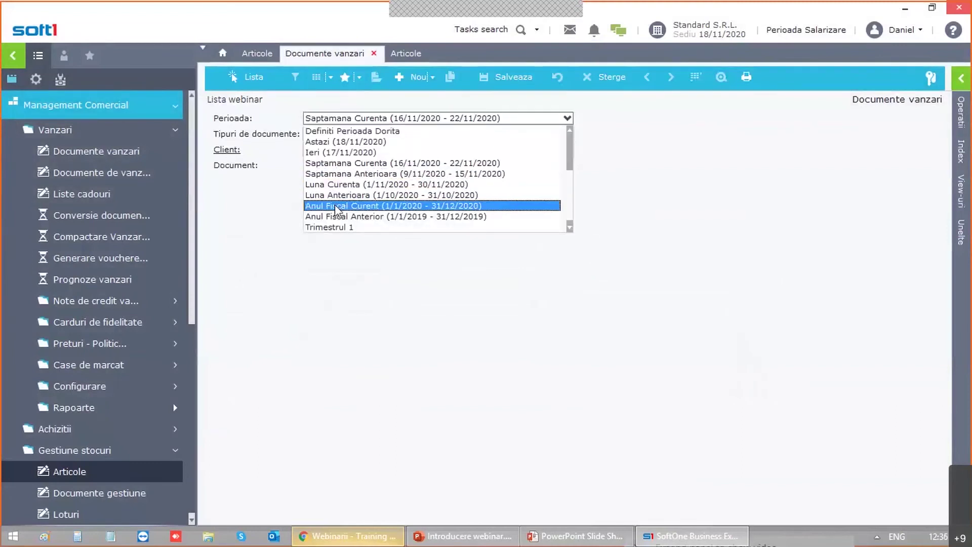
click(385, 206)
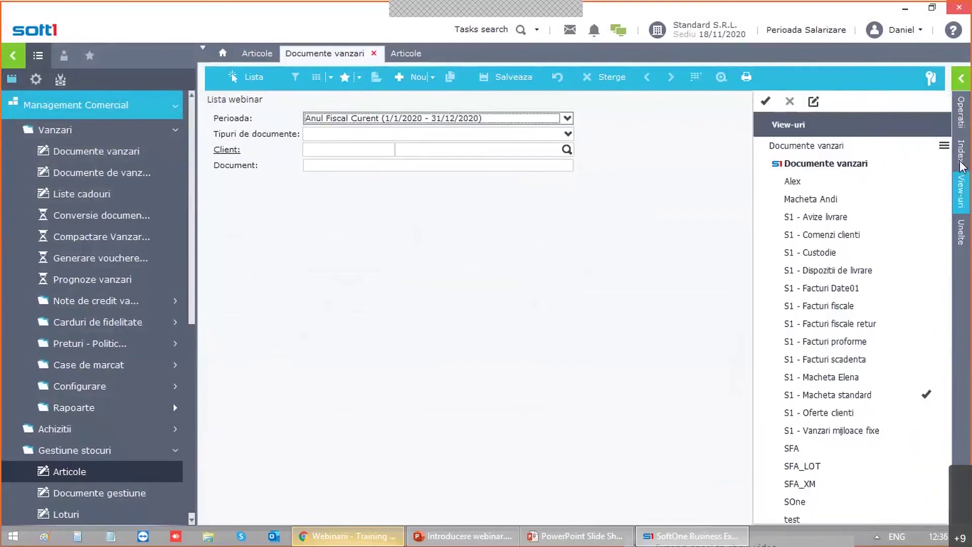
mouse_move(962, 163)
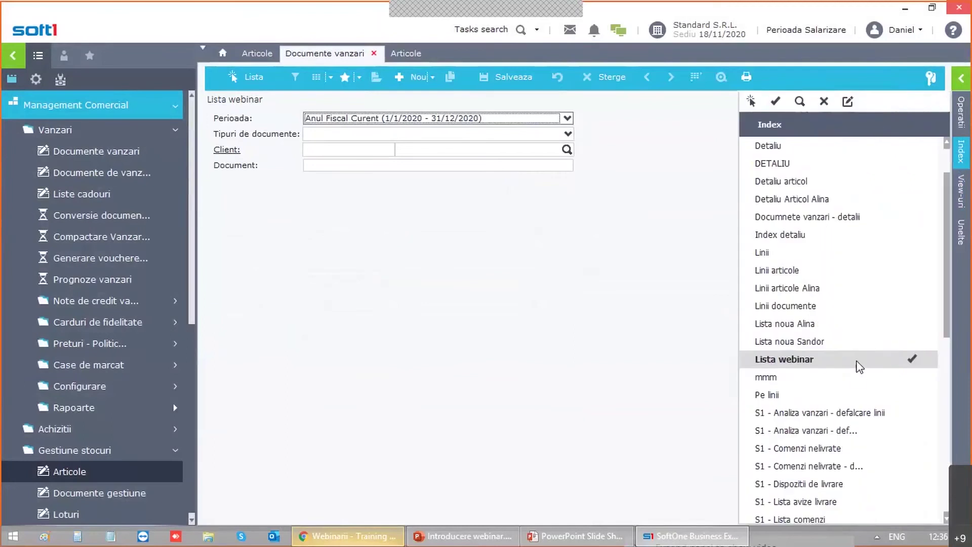
right_click(857, 361)
click(794, 439)
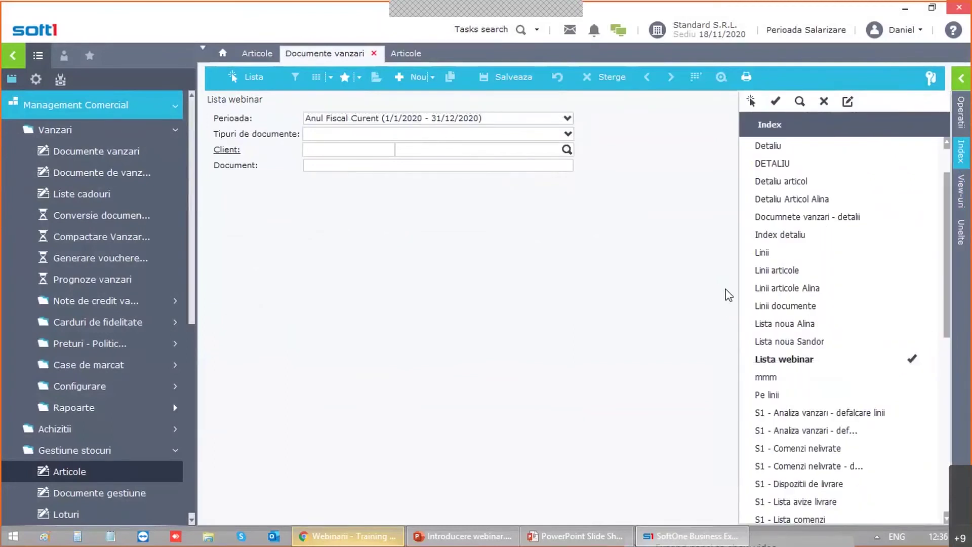
click(789, 361)
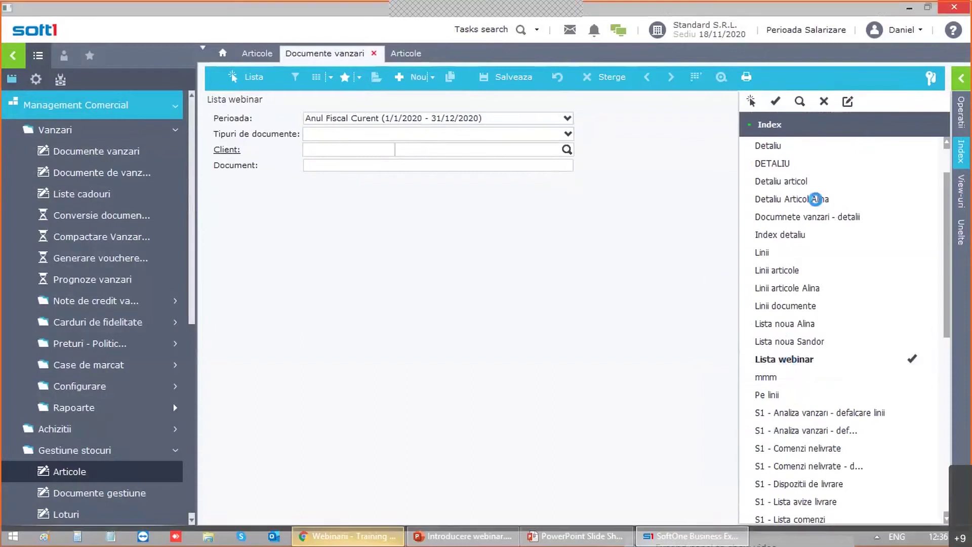
click(847, 103)
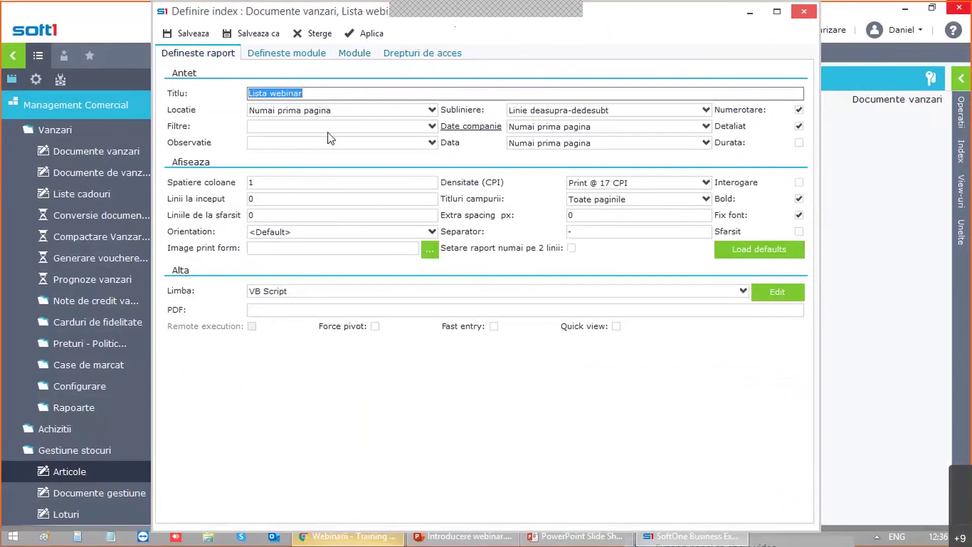
Step: Examine the index's report settings: title, Locatie, Filtre and Date companie header options, and the Afiseaza layout values
key(End)
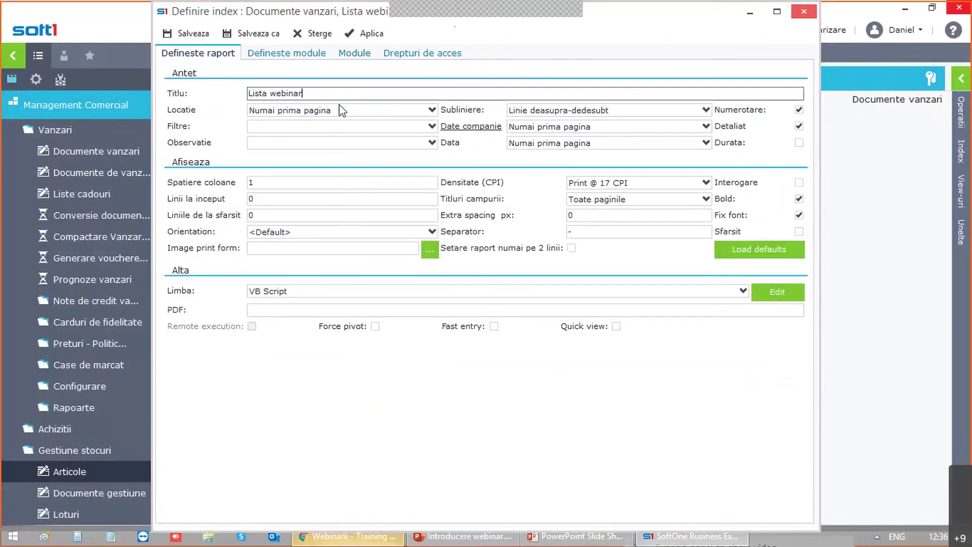
click(310, 111)
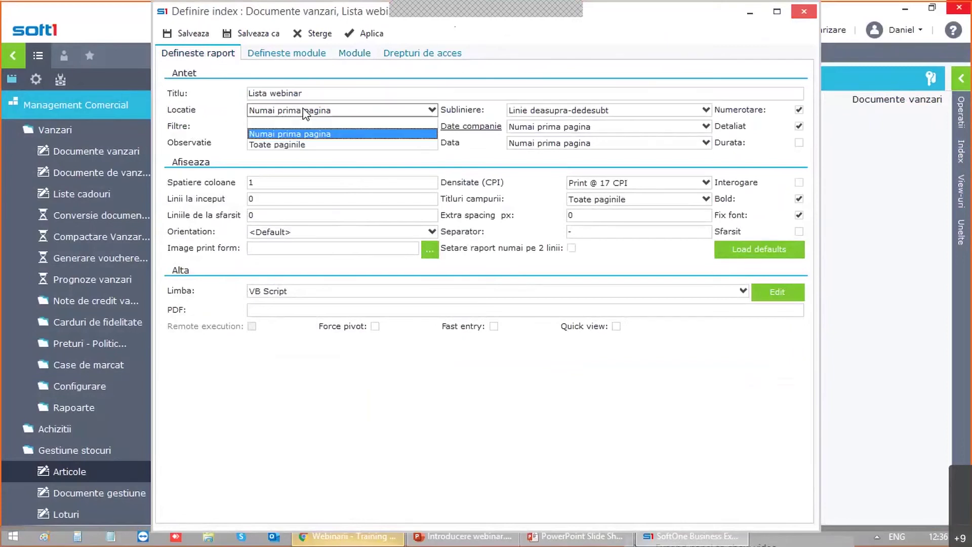
click(223, 112)
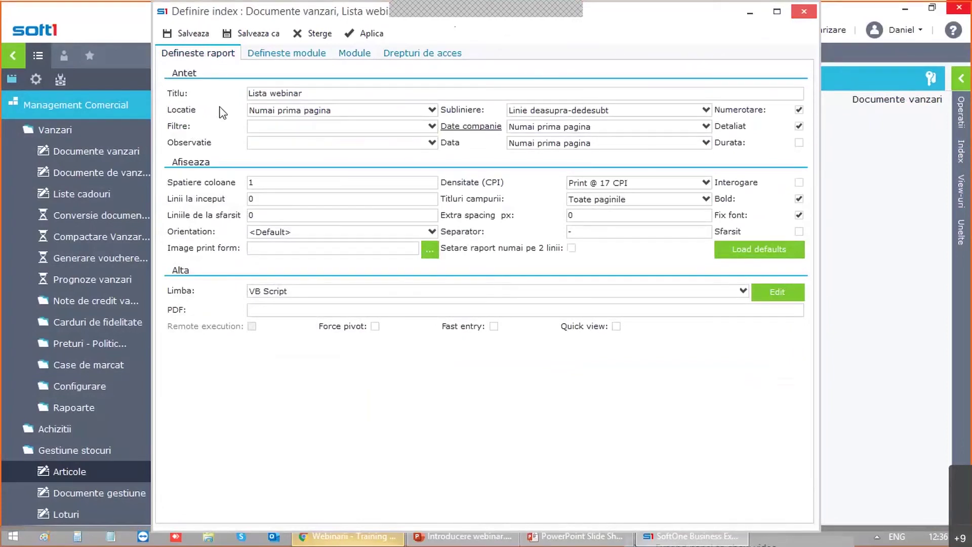
click(286, 128)
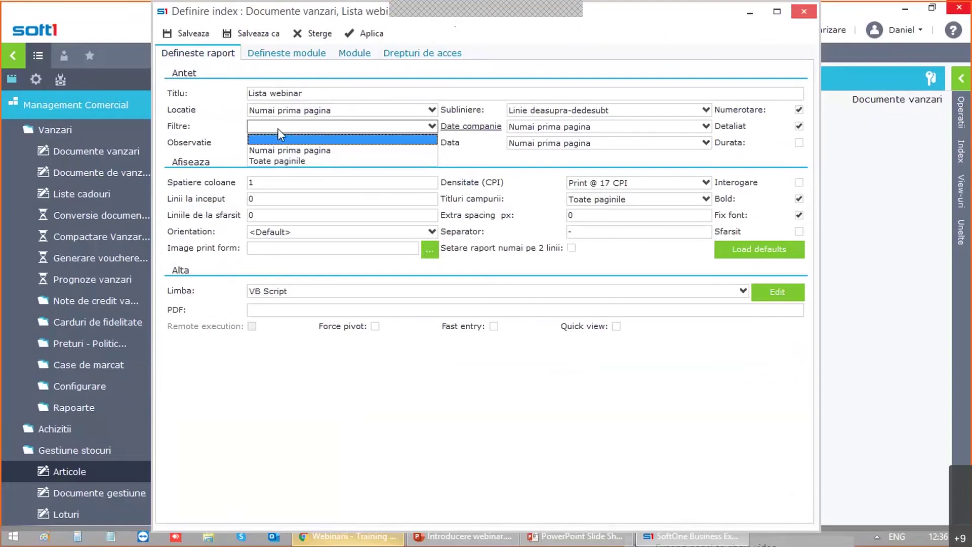
click(256, 151)
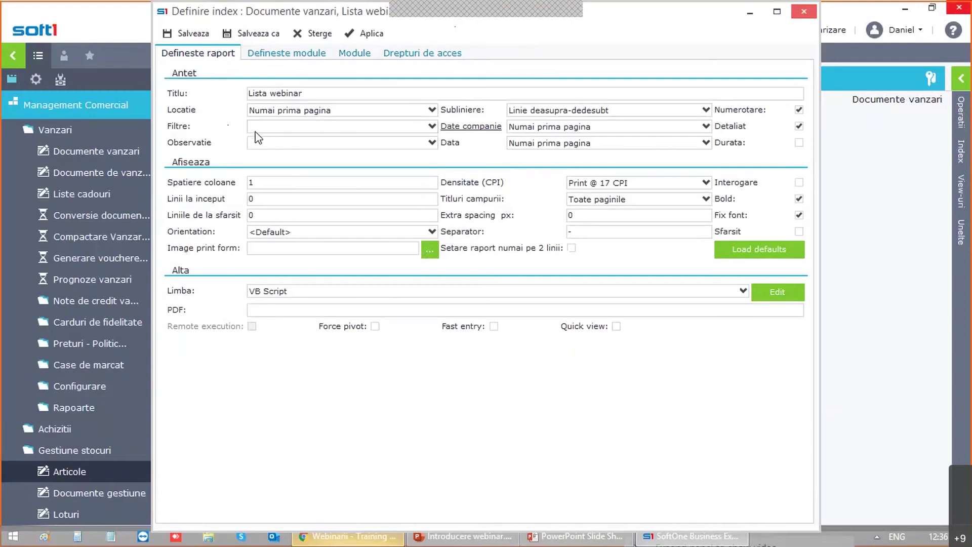
click(540, 128)
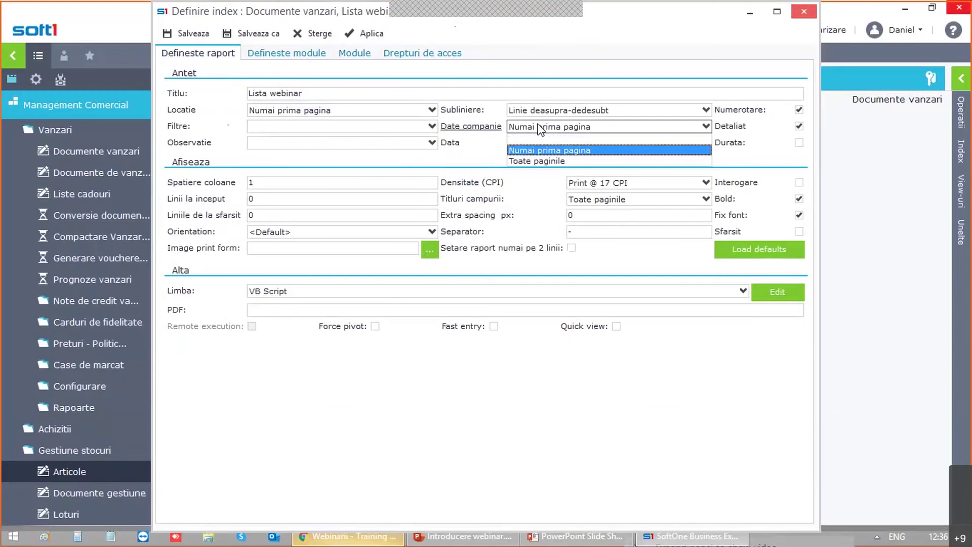
click(492, 106)
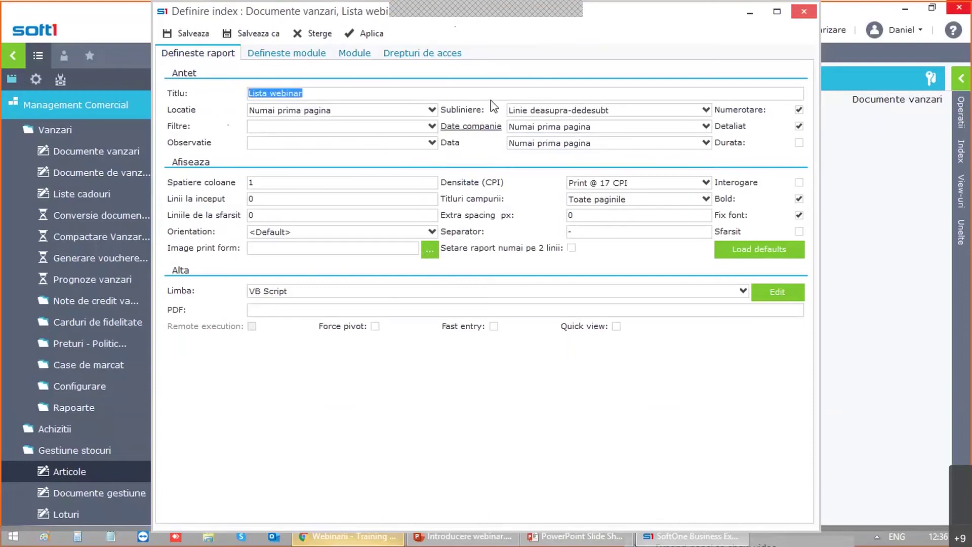
click(476, 131)
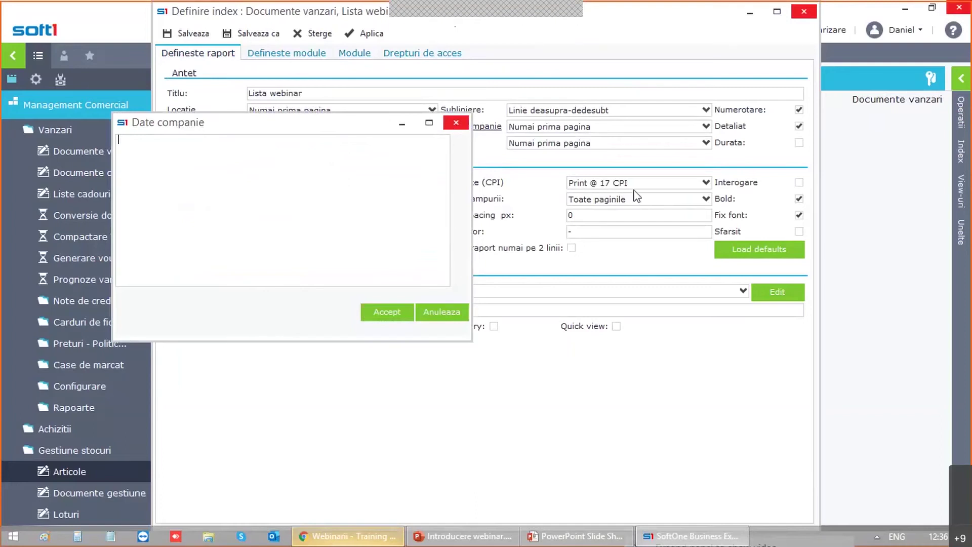
key(Escape)
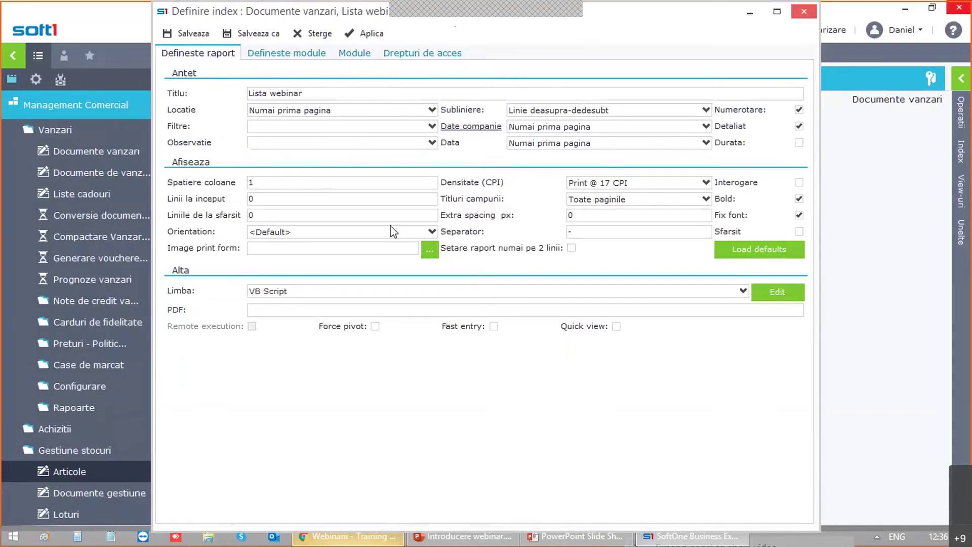
click(401, 200)
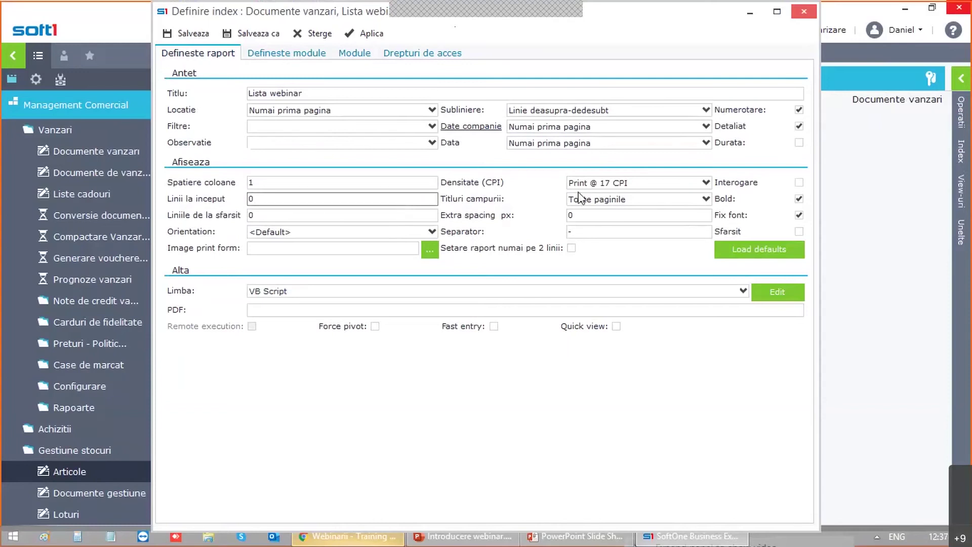
Step: Add a submodule under Documente based on the Linii articol table from the Tranzactii group
click(284, 52)
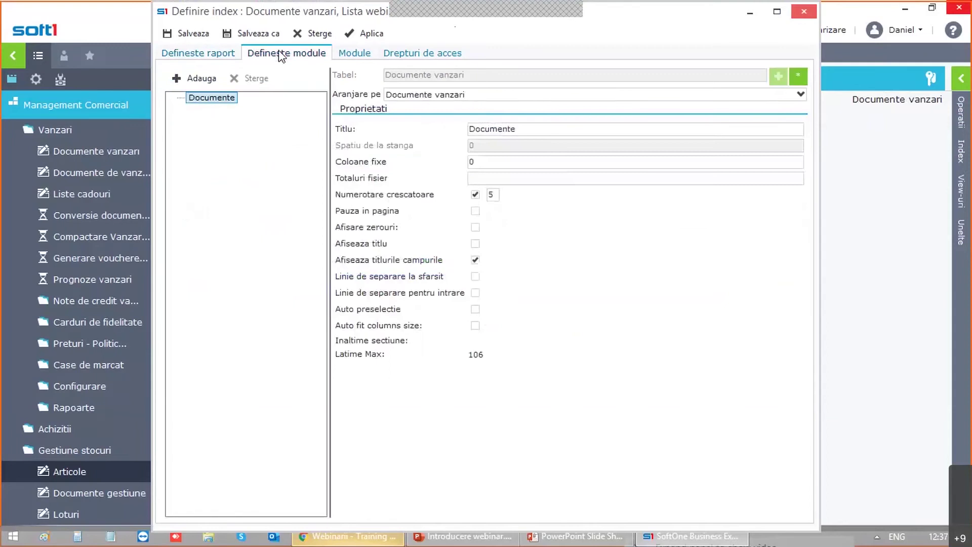
click(197, 80)
click(777, 79)
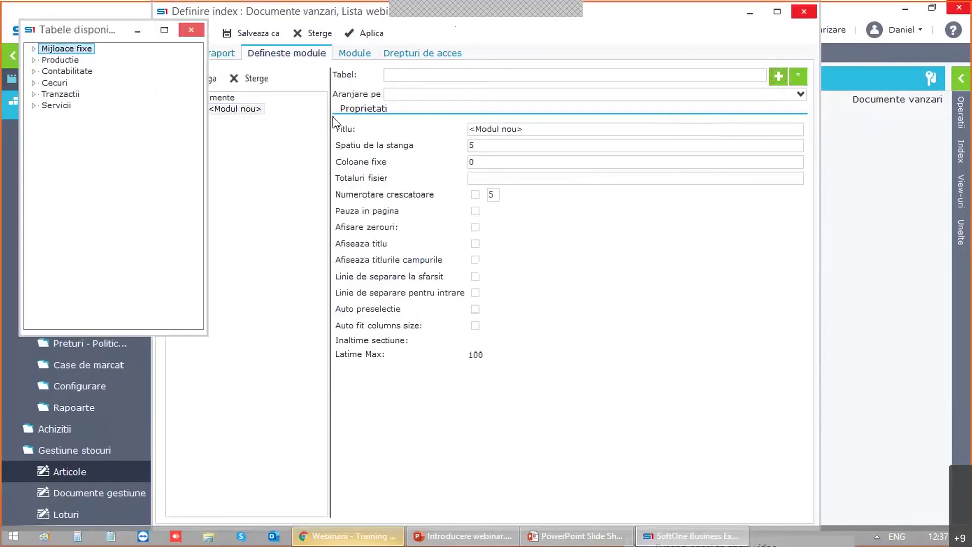
click(34, 94)
scroll(198, 101, up, 2)
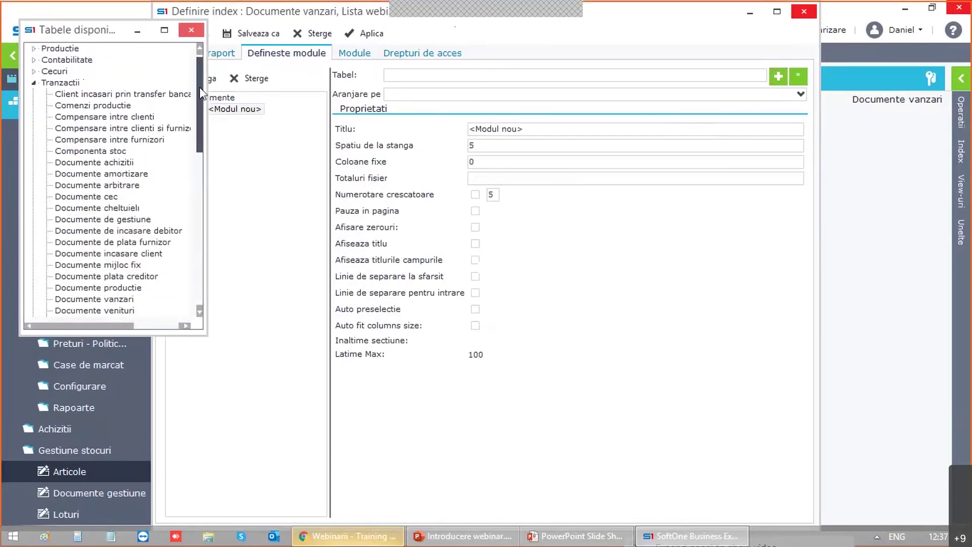
drag(196, 119, 196, 208)
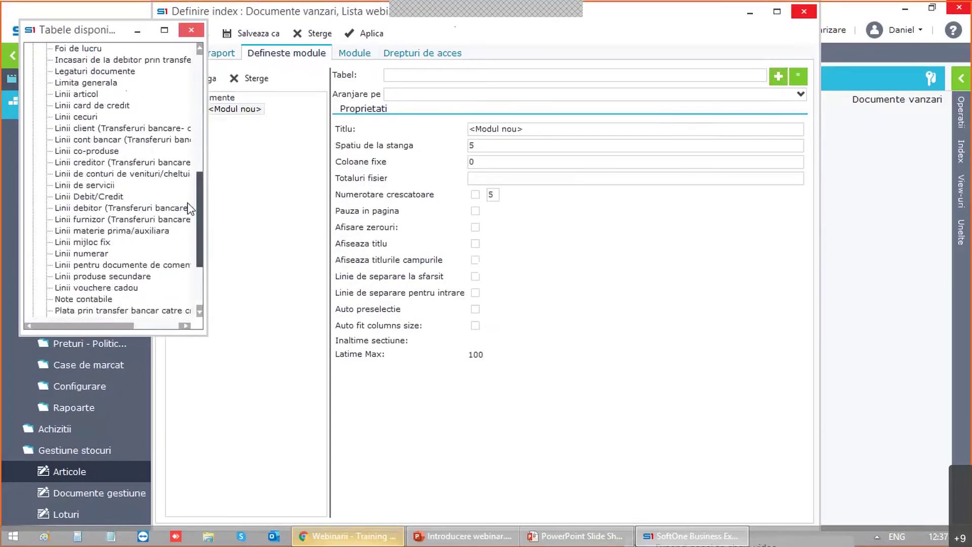
click(63, 96)
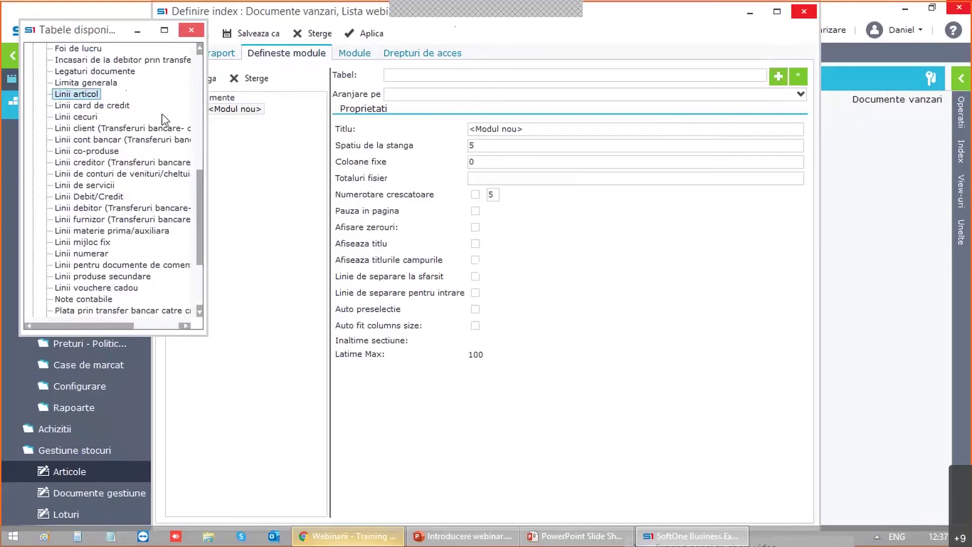
double_click(87, 96)
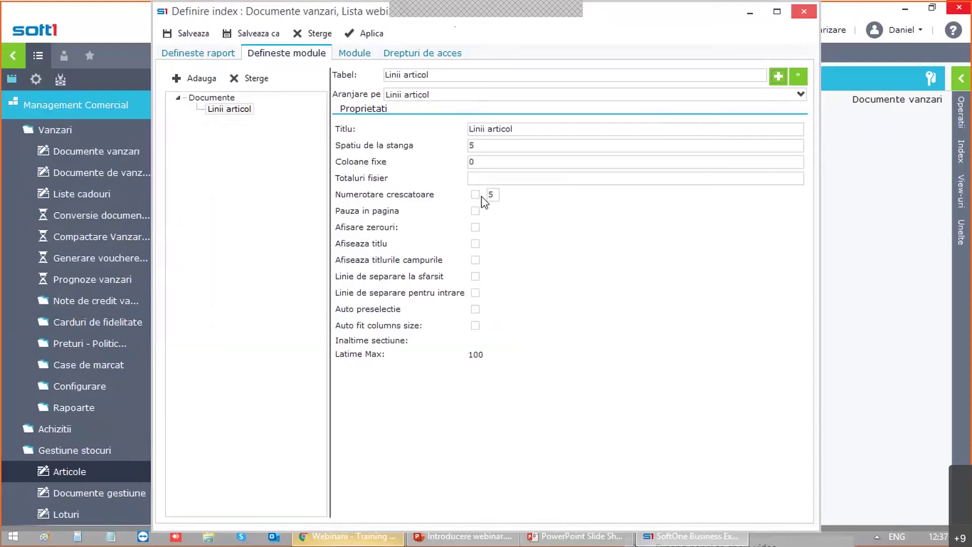
Step: Add the Perioada and Moneda fields to the columns of the Documente module, placing Perioada before Total and Moneda last
click(344, 55)
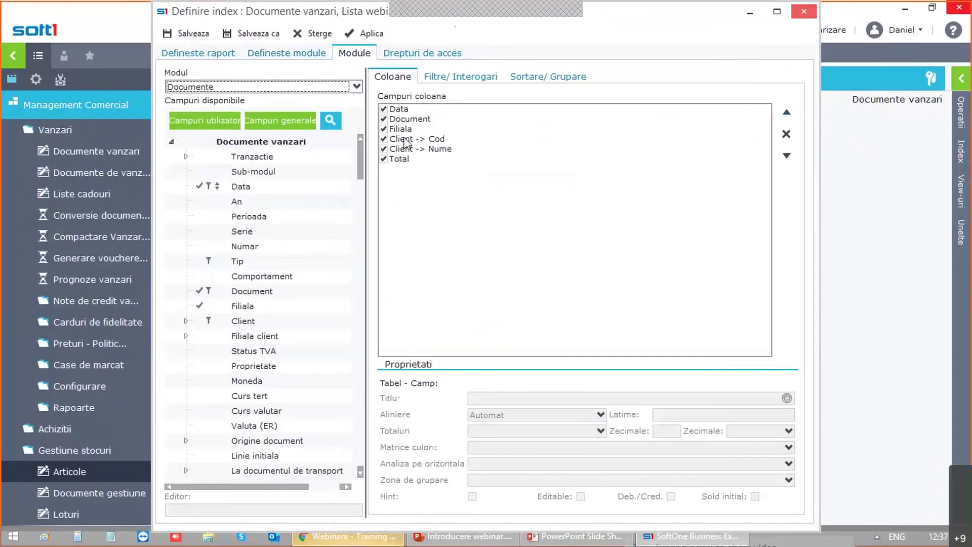
drag(413, 120, 448, 161)
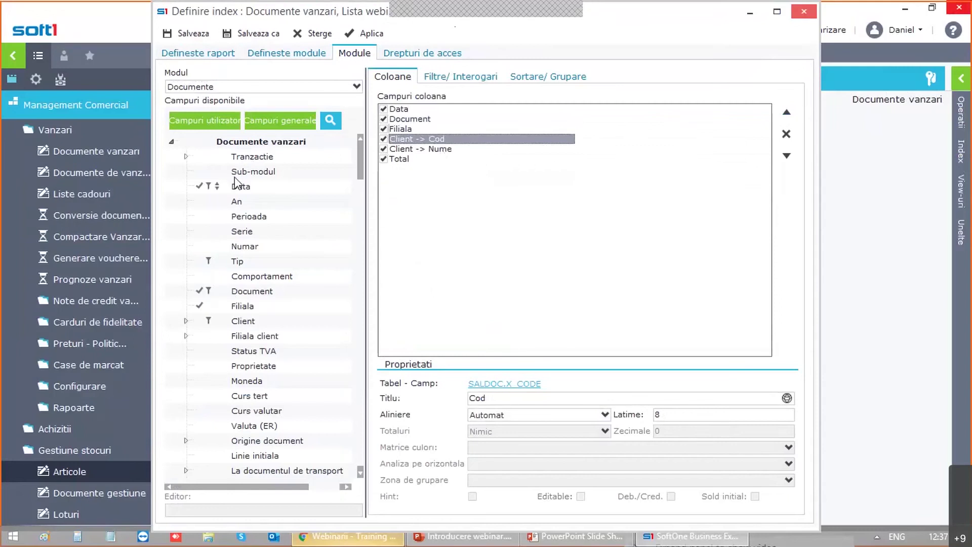
drag(249, 217, 431, 195)
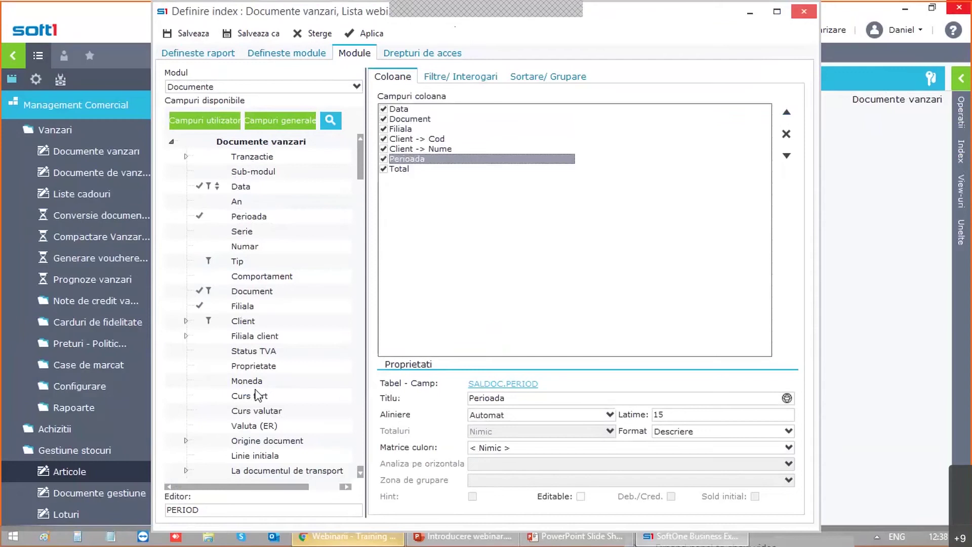
drag(253, 386, 393, 276)
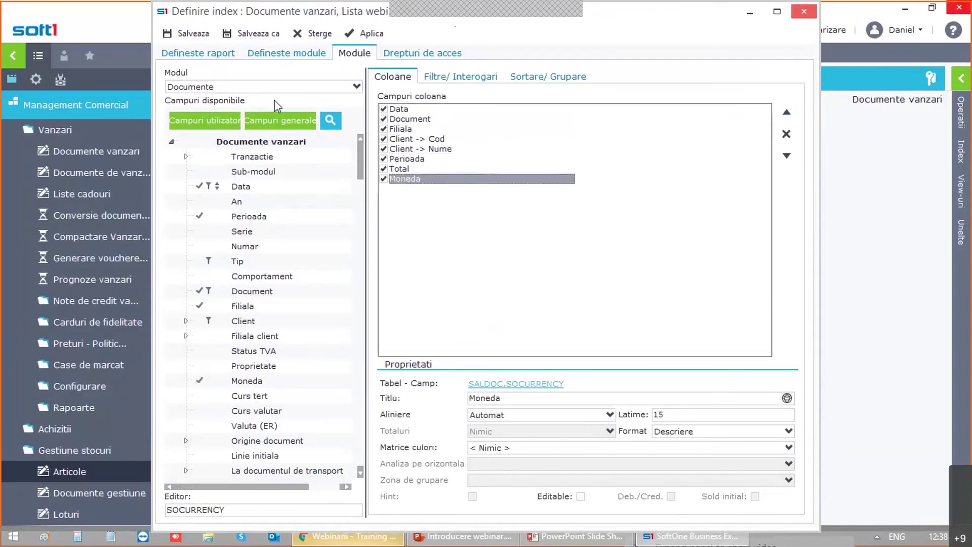
Step: In the Linii articol module, add the article's Nume and the Cantitate 1 field as columns
click(262, 88)
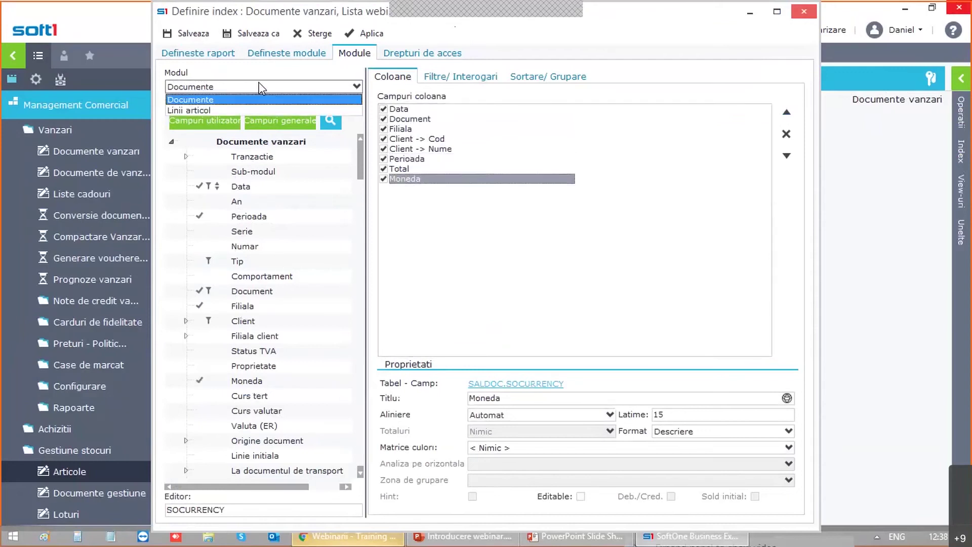
click(239, 110)
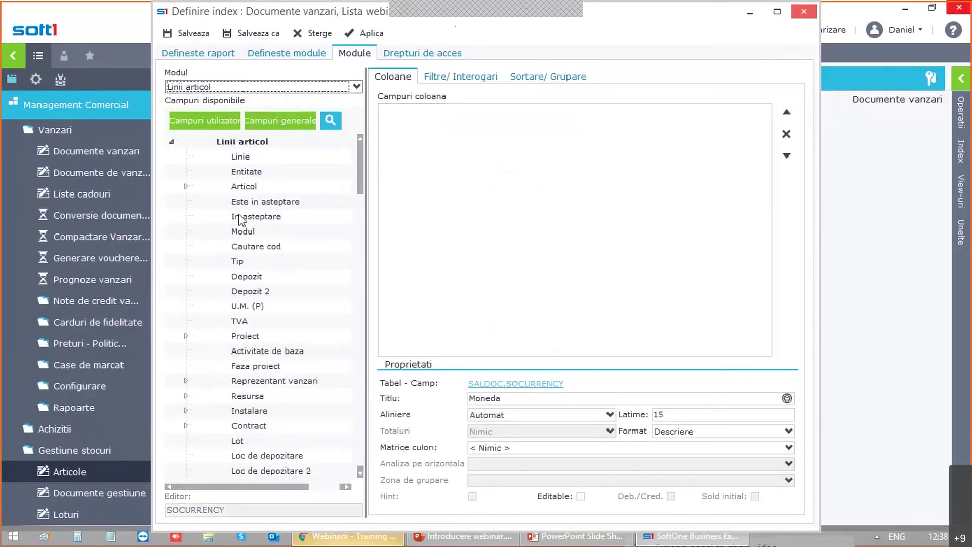
click(187, 187)
click(201, 201)
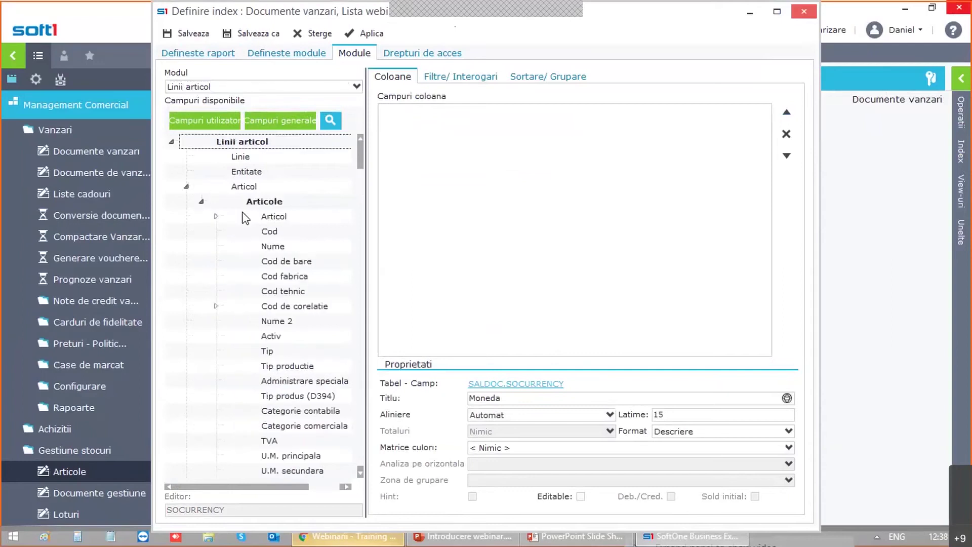
double_click(272, 246)
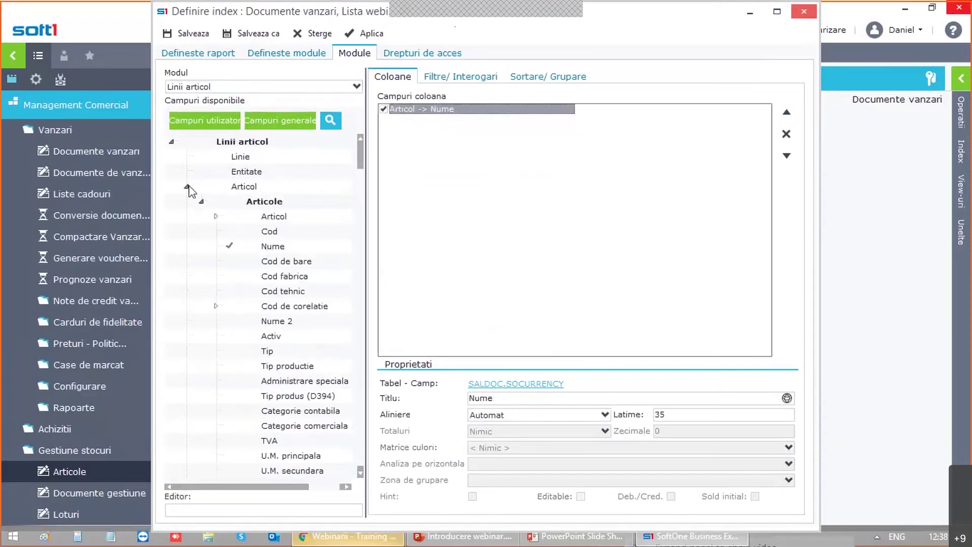
click(187, 186)
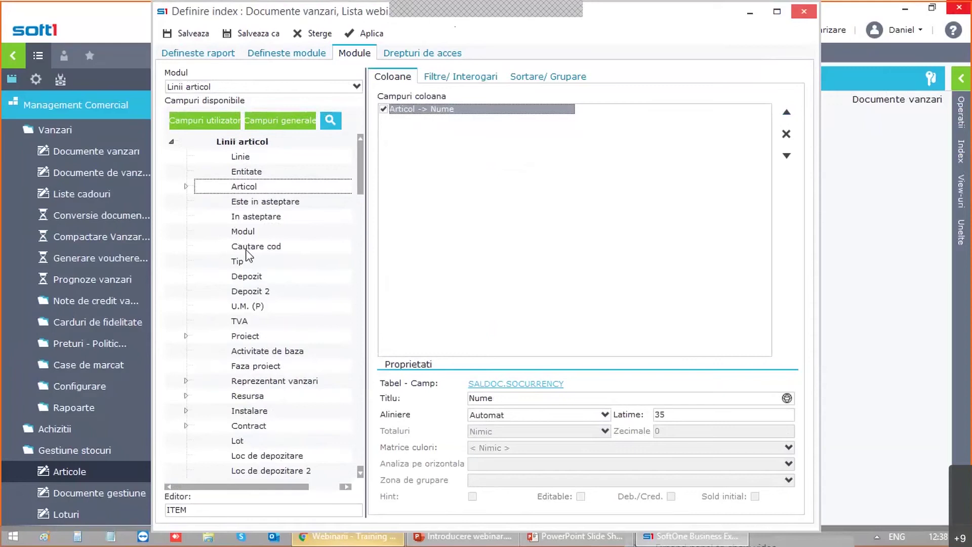
scroll(248, 258, down, 6)
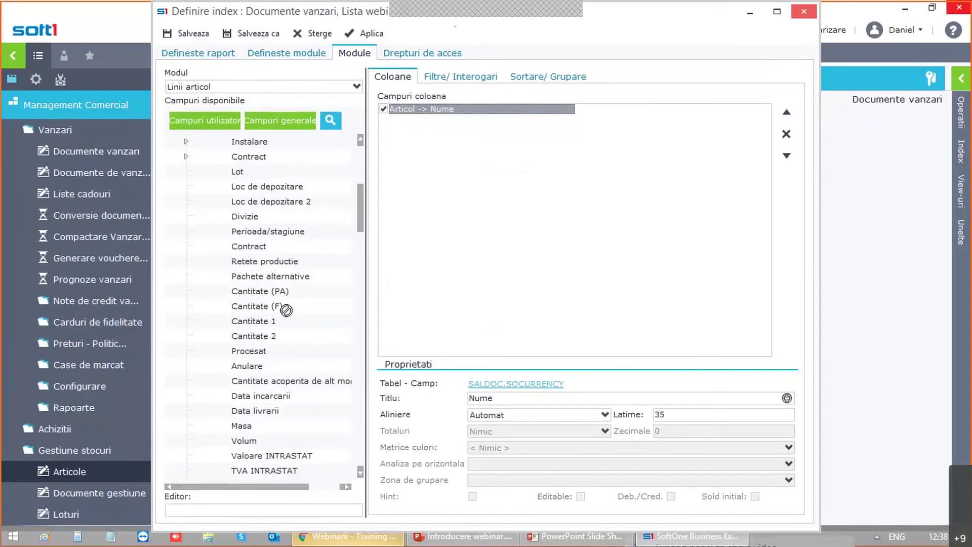
double_click(269, 321)
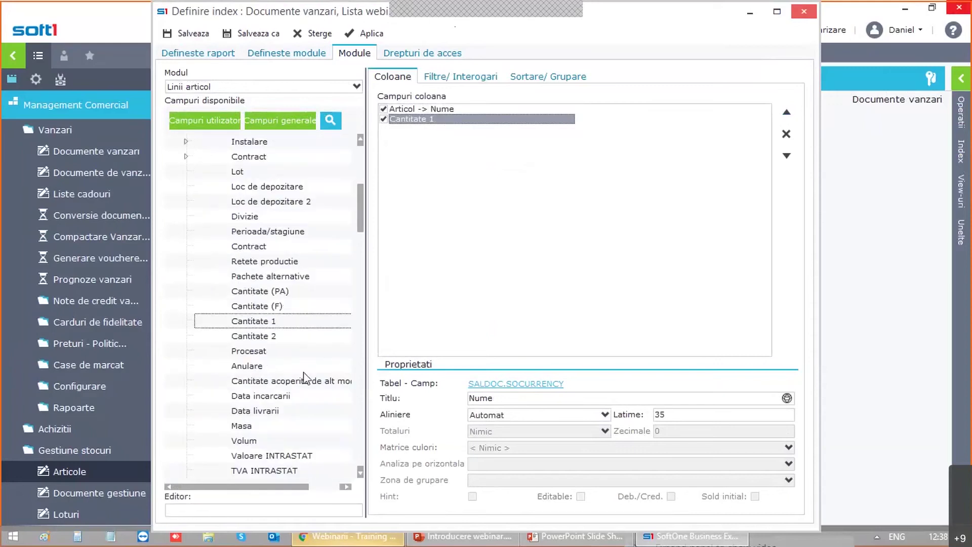
Step: Add the Pret and Valoare fields as columns of the Linii articol module and save the index
click(274, 349)
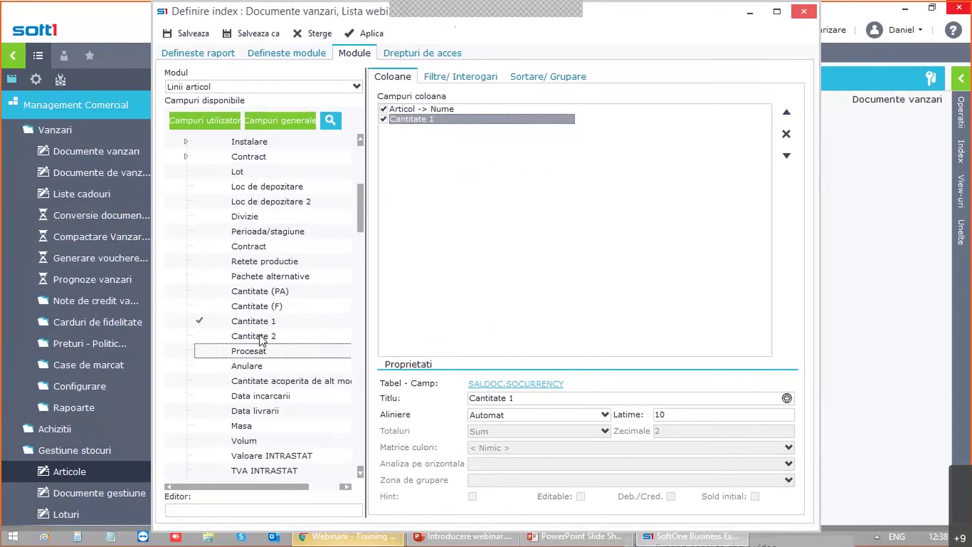
scroll(253, 354, down, 3)
scroll(252, 358, down, 2)
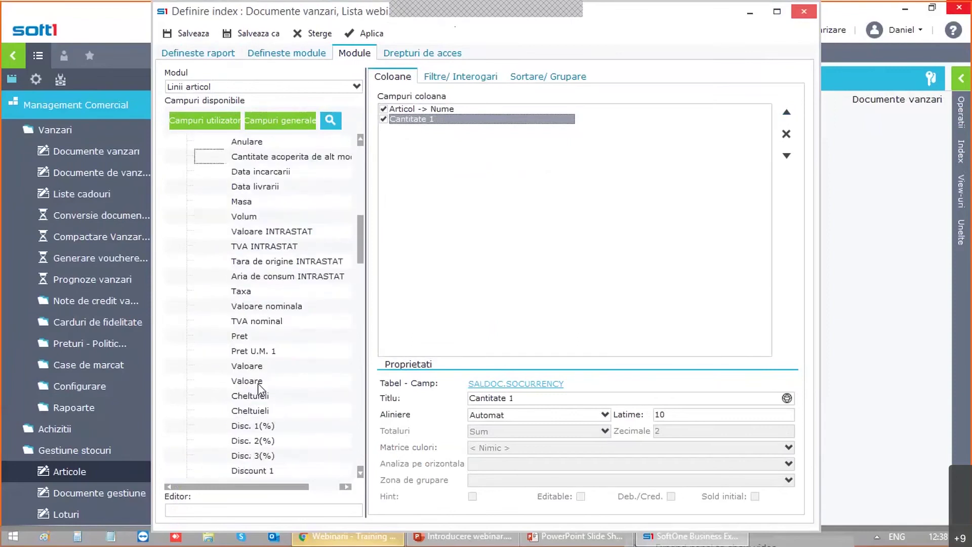
drag(372, 294, 400, 280)
drag(255, 366, 401, 276)
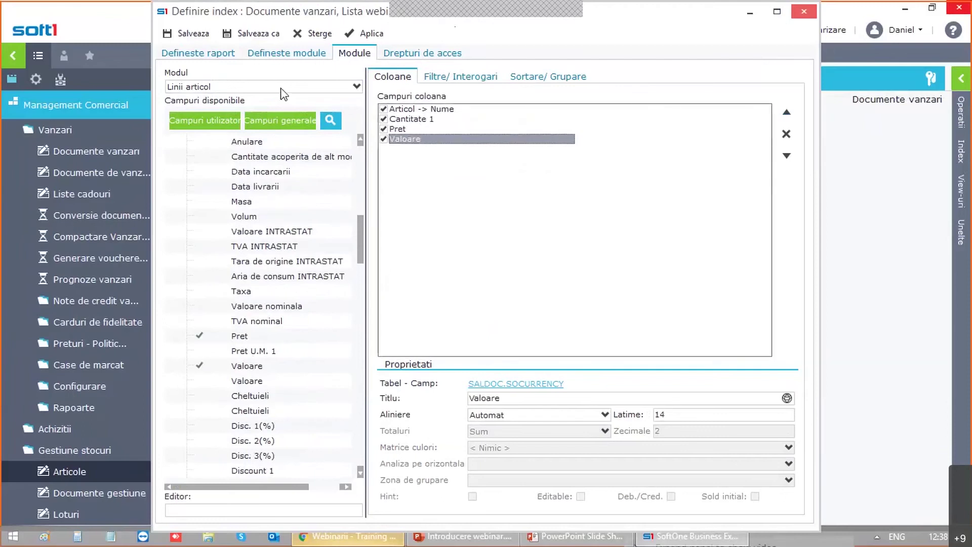
click(187, 34)
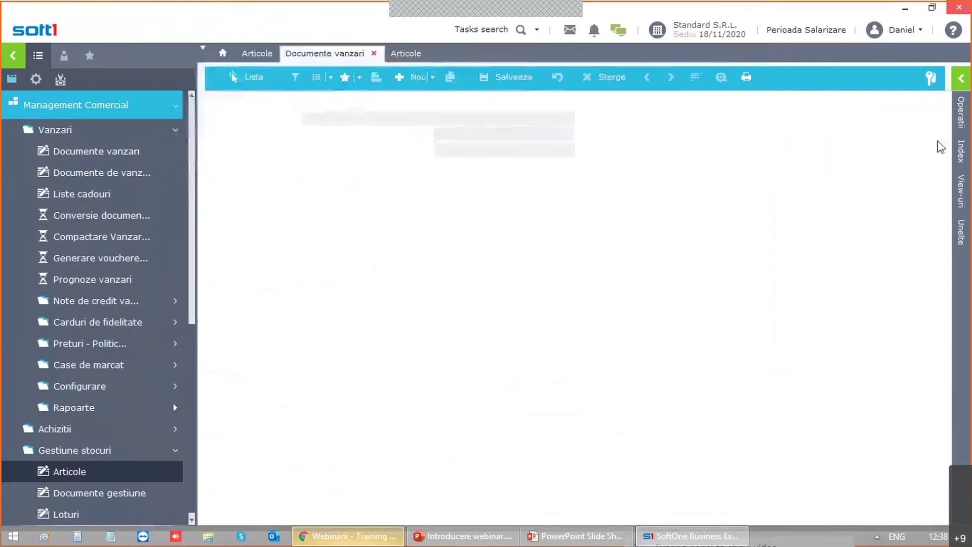
Step: Reopen the configuration of the Lista webinar index and save it again
click(959, 151)
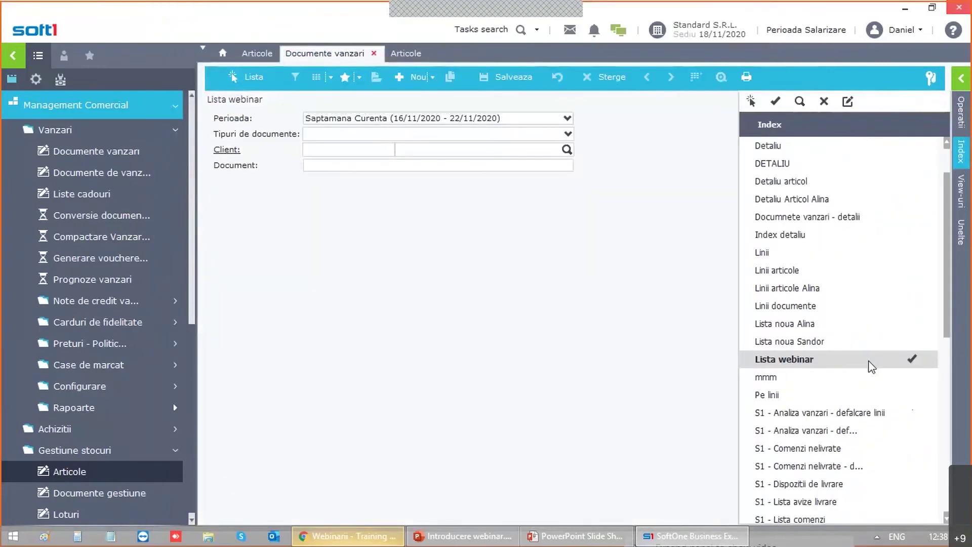
right_click(873, 366)
click(866, 434)
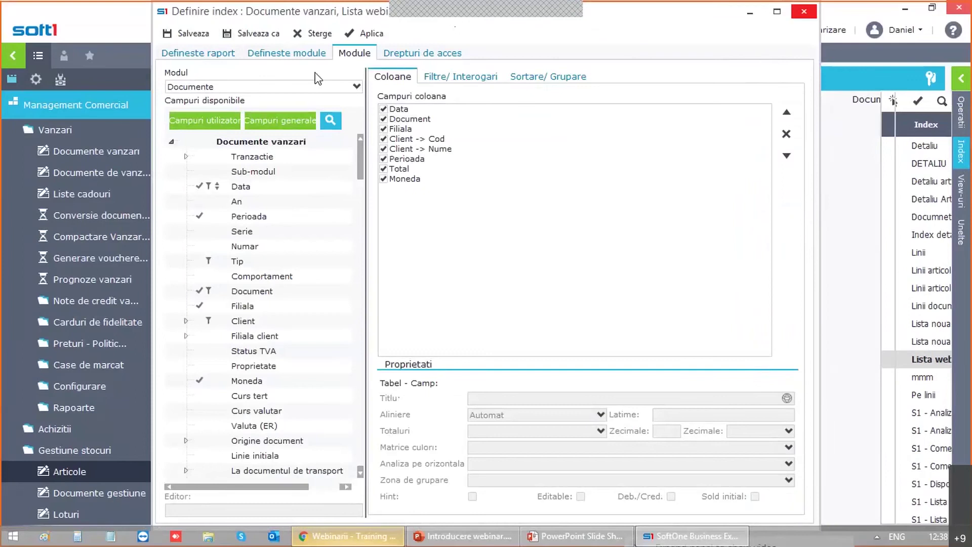
click(183, 36)
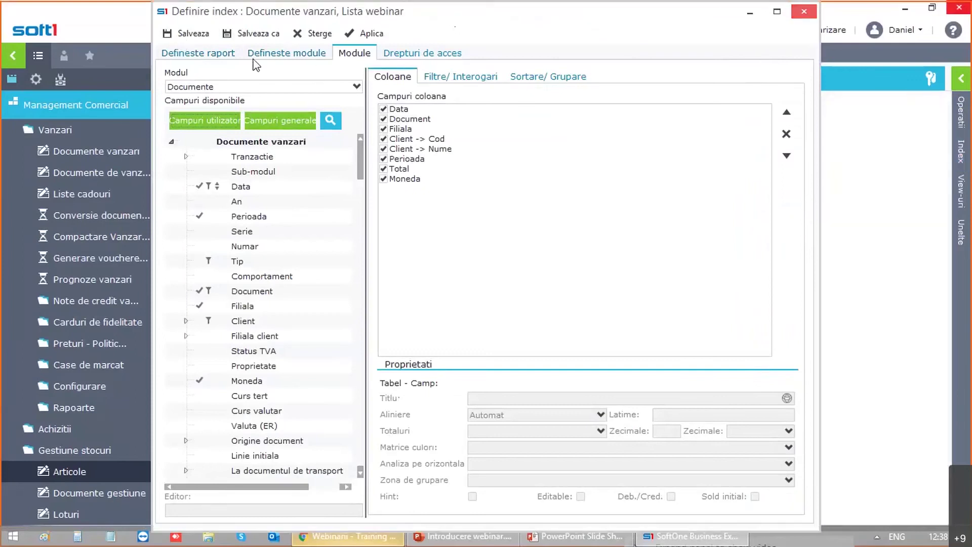
click(190, 34)
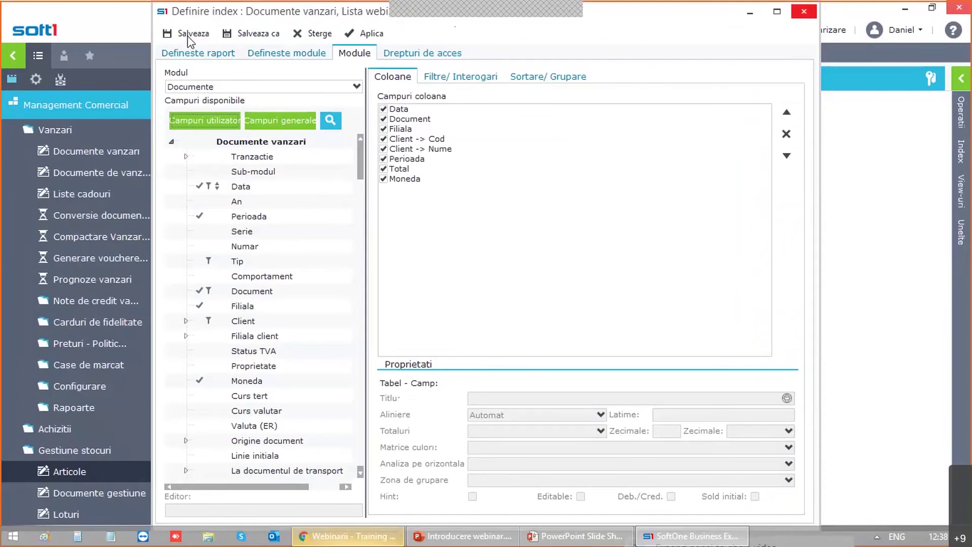
Step: Choose another Perioada for the Lista webinar list and go through its documents to inspect each one's article lines
click(458, 119)
click(373, 211)
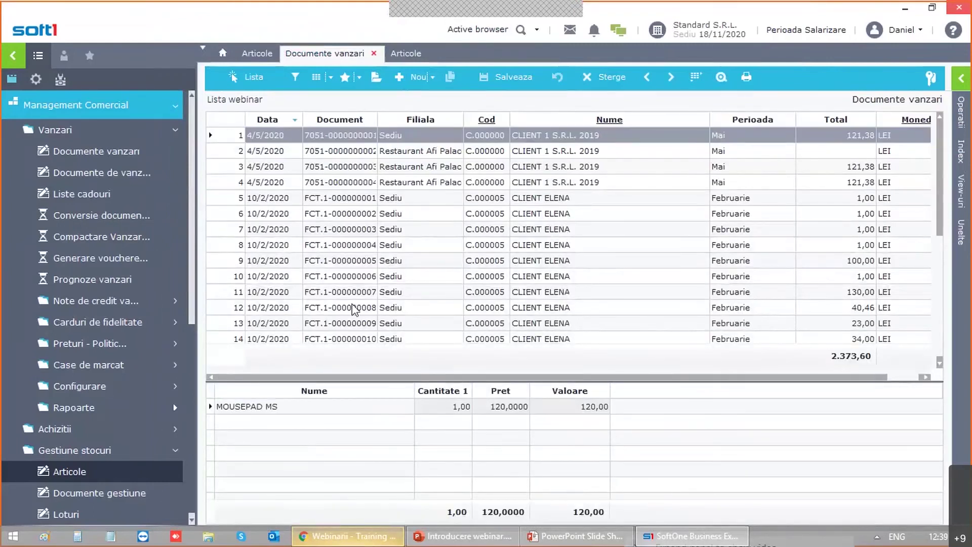
click(357, 156)
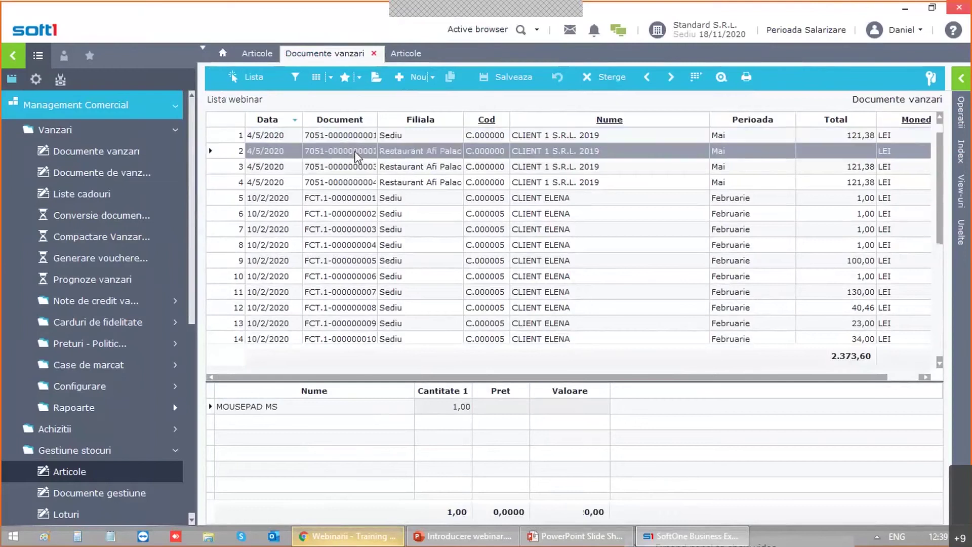
key(Down)
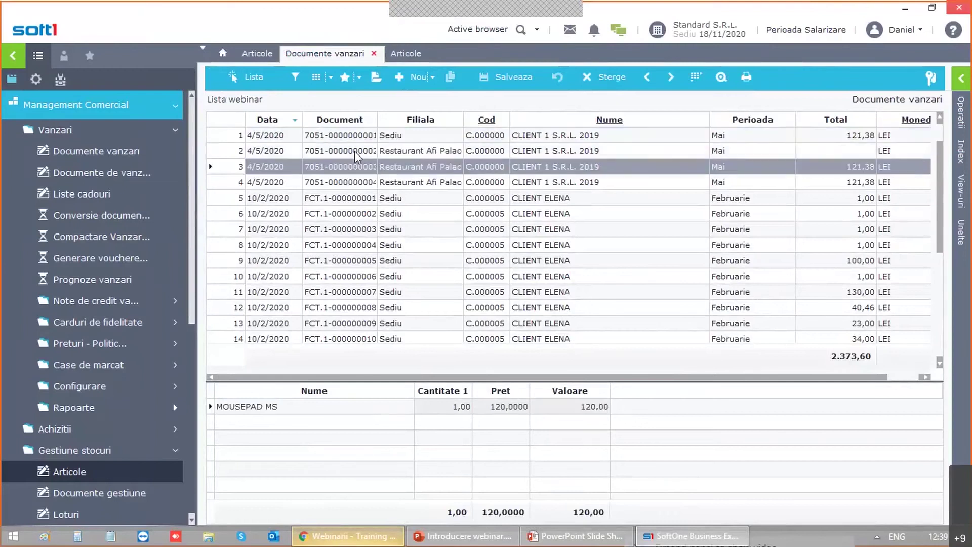
key(Down)
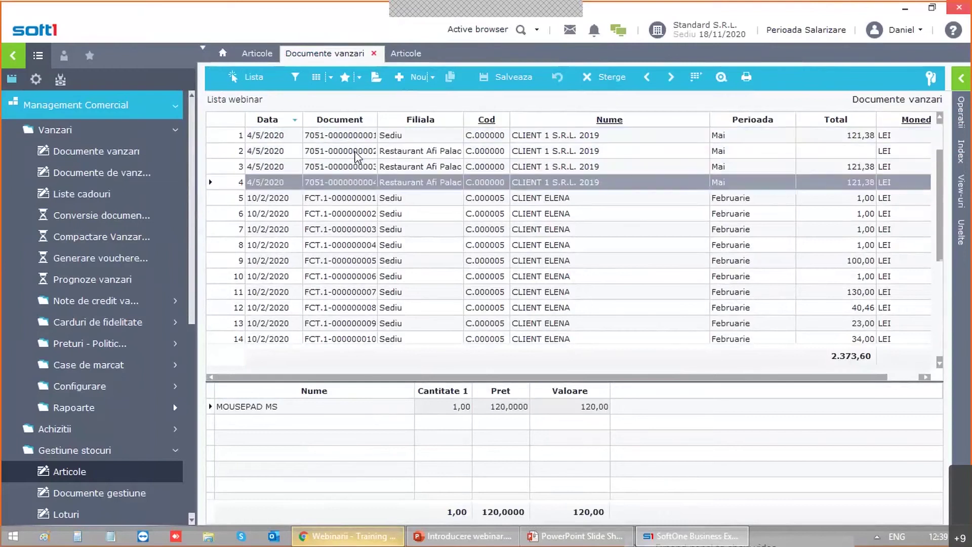
key(Down)
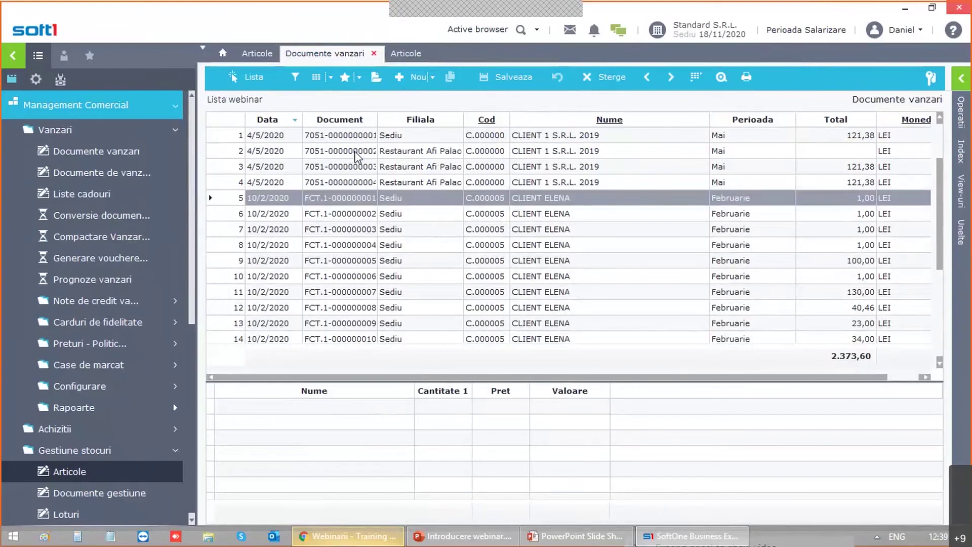
key(Down)
key(Down)
key(Down)
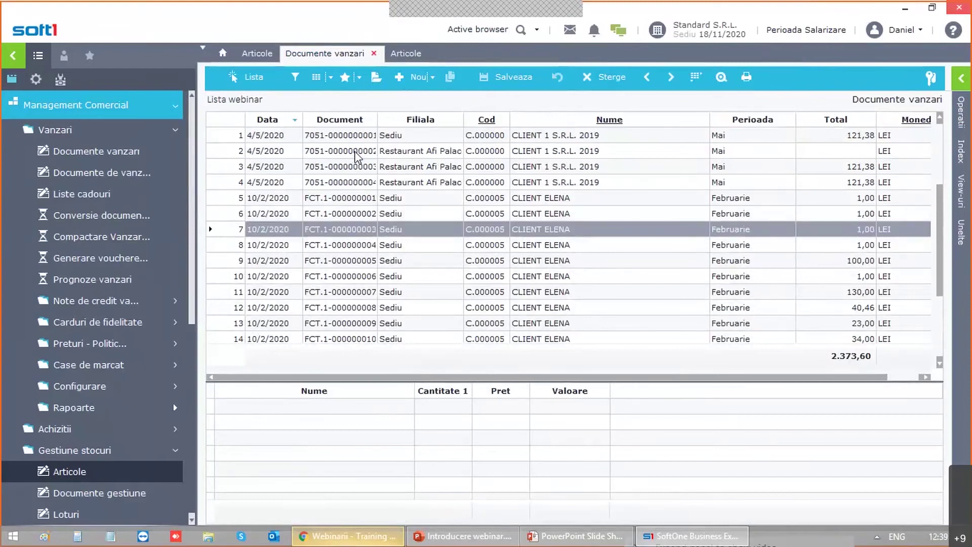
key(Up)
key(Down)
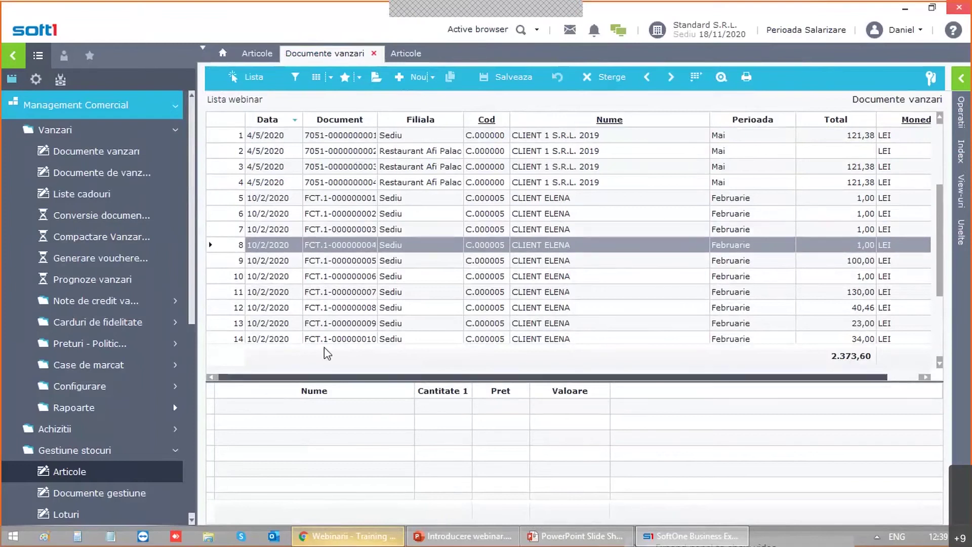
key(Up)
key(Up)
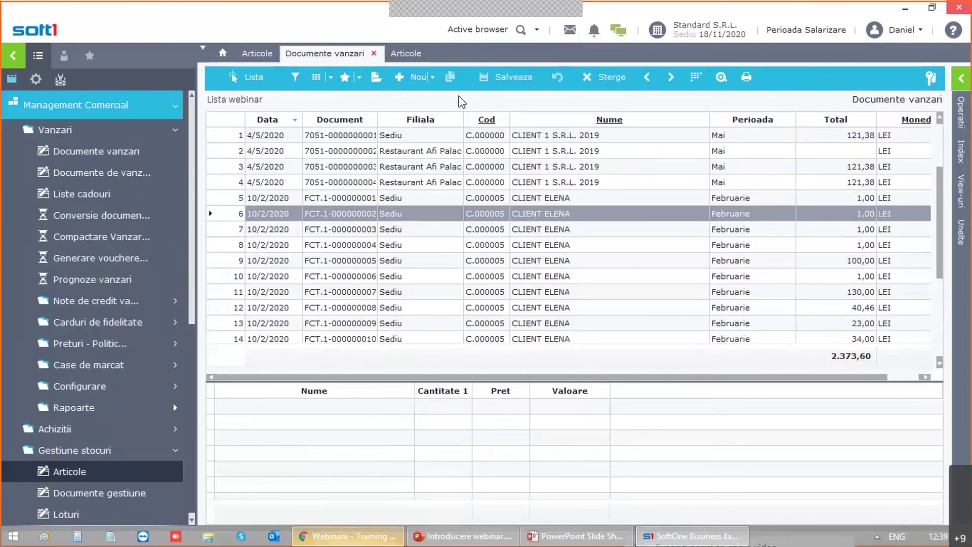
Step: Reopen the Lista webinar index configuration and change the Data column's title to Data doc
click(960, 152)
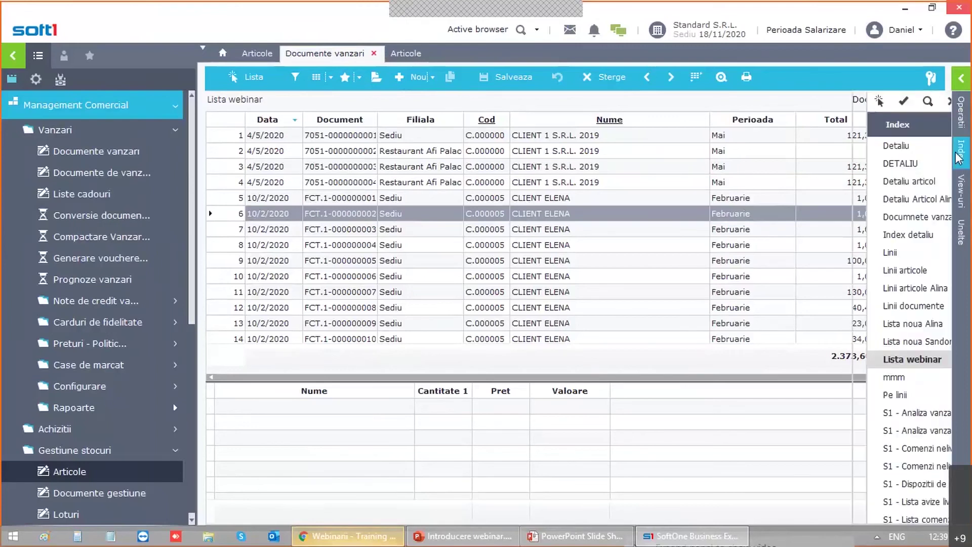
right_click(844, 361)
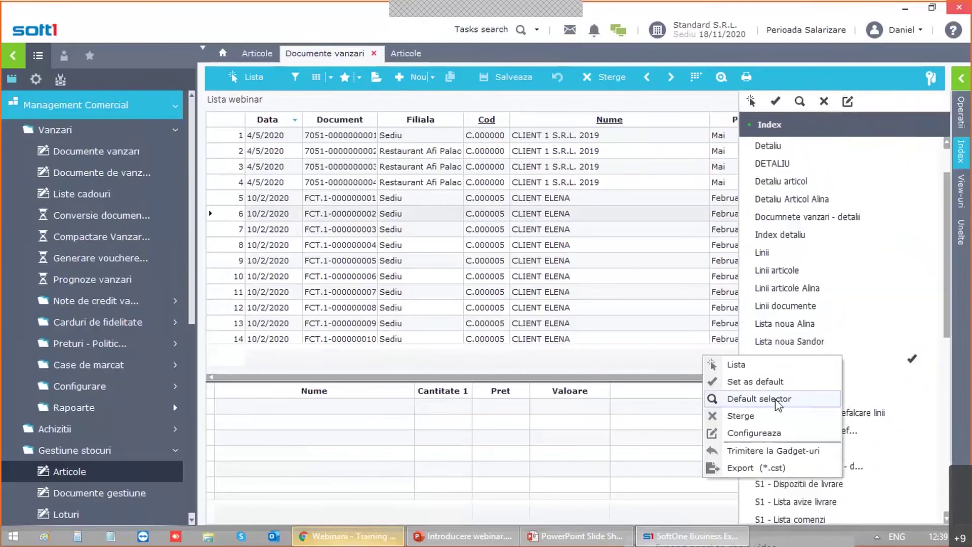
click(748, 434)
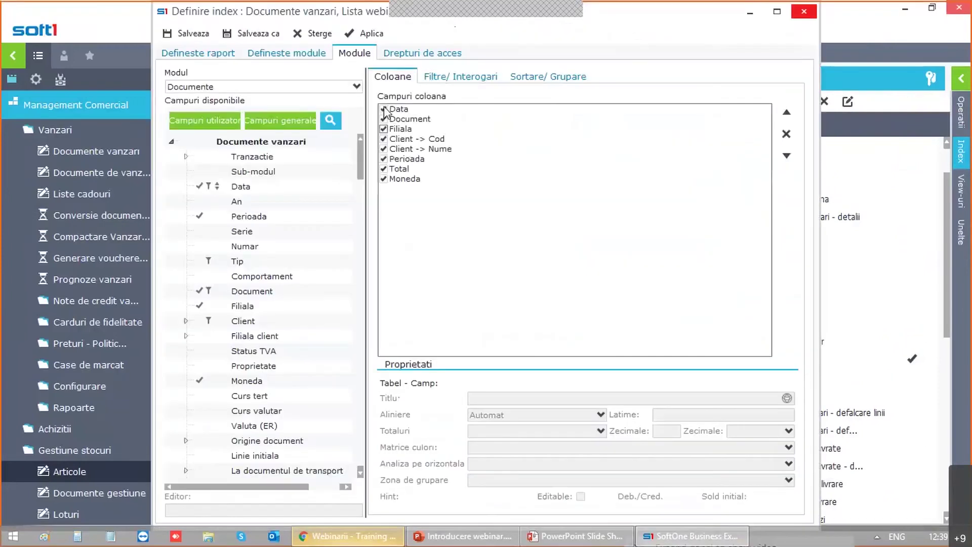
click(414, 111)
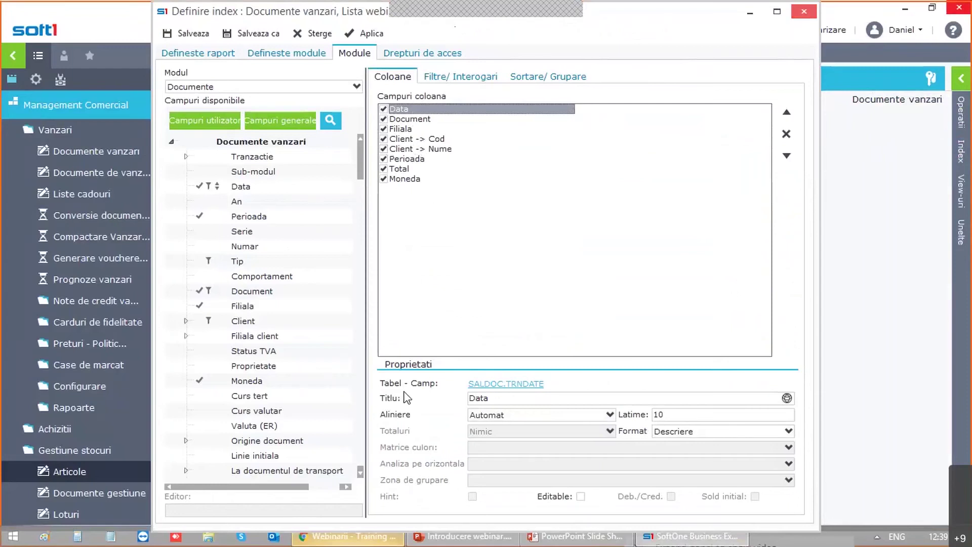
double_click(502, 398)
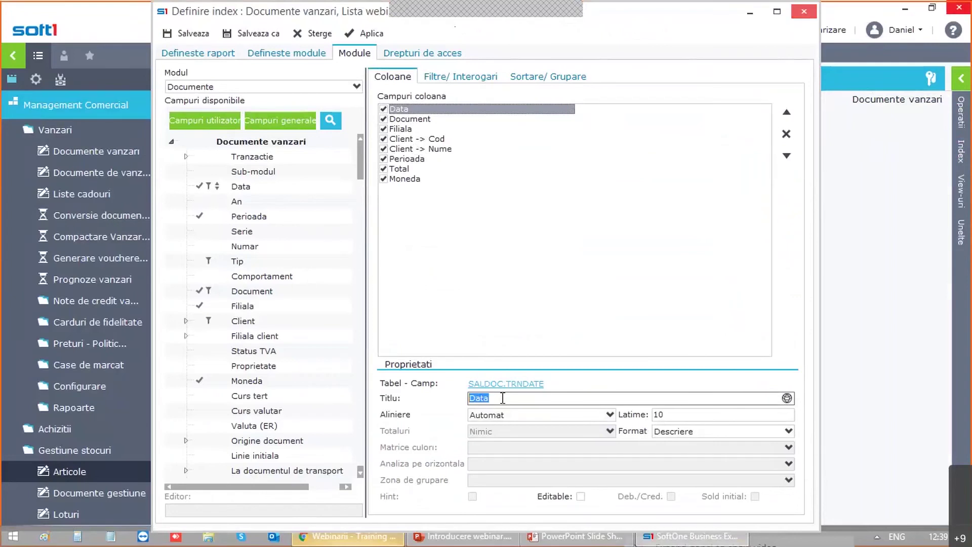
click(503, 398)
text(doc)
Step: Examine the Aliniere and Format choices of the Data column and the properties of the Client code and name columns
click(503, 416)
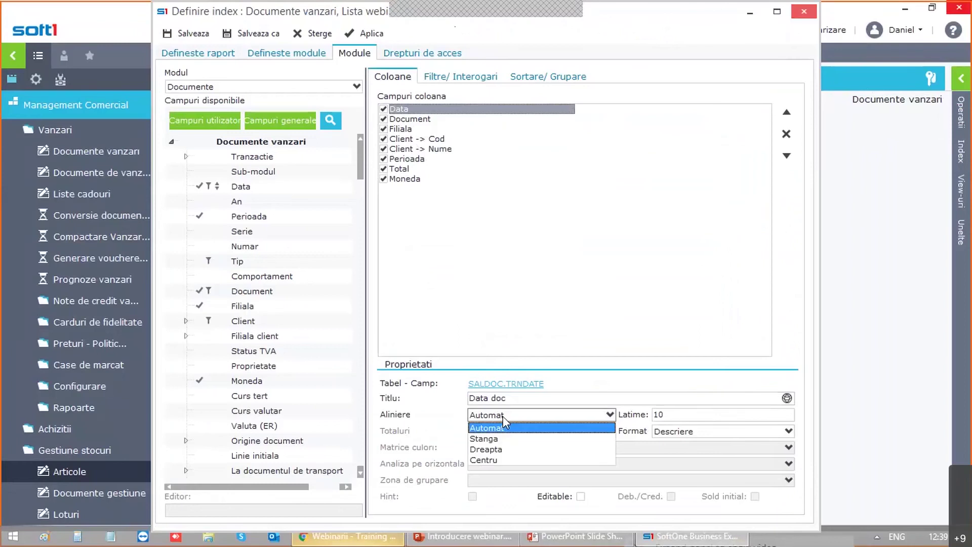
click(495, 295)
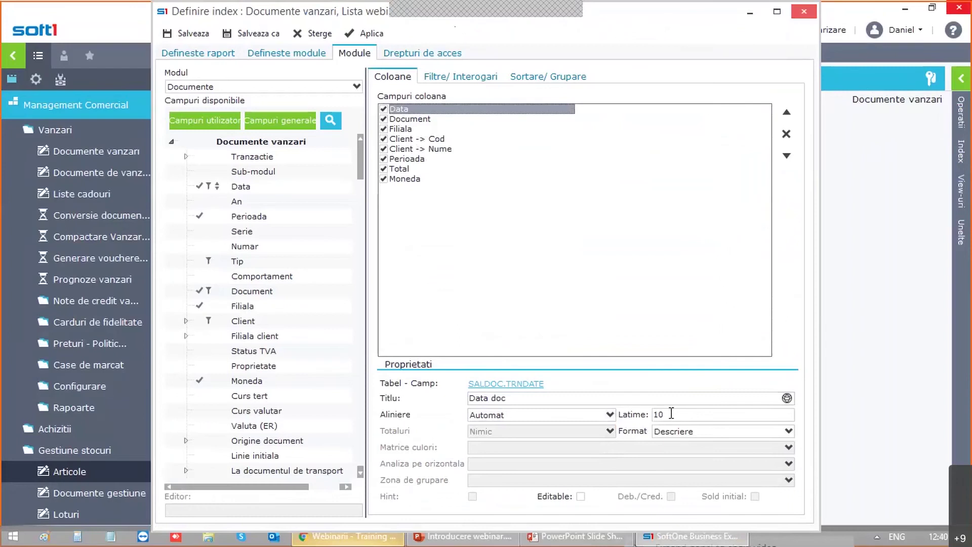
click(687, 431)
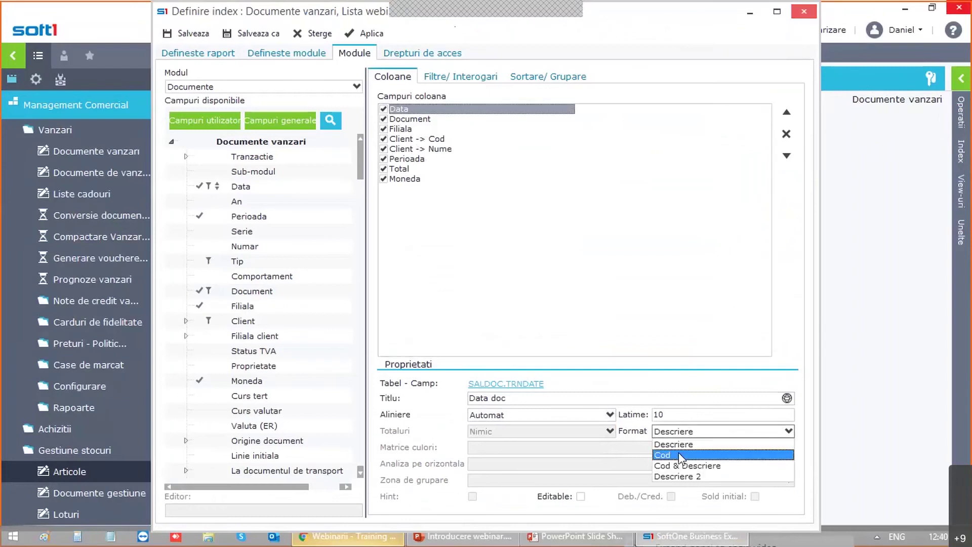
click(379, 284)
click(420, 152)
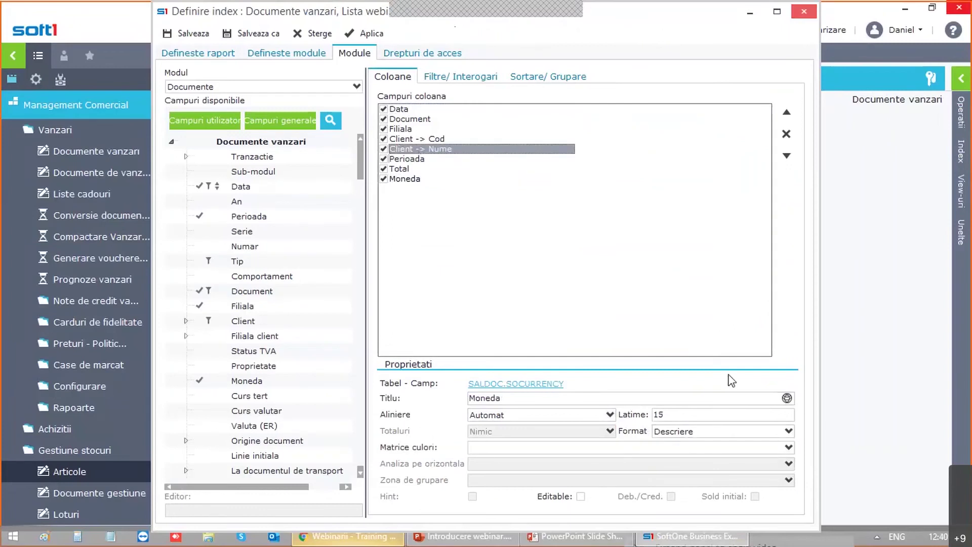
click(439, 139)
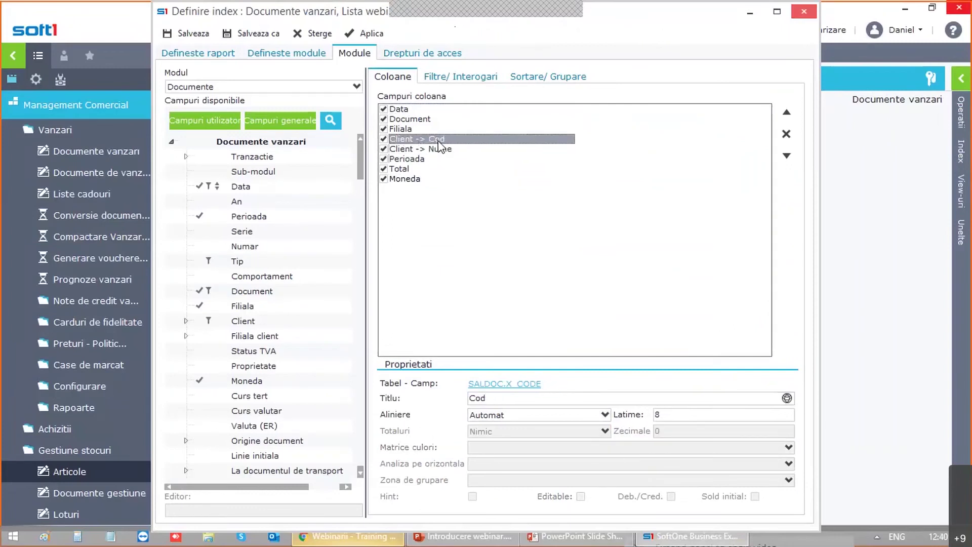
click(408, 107)
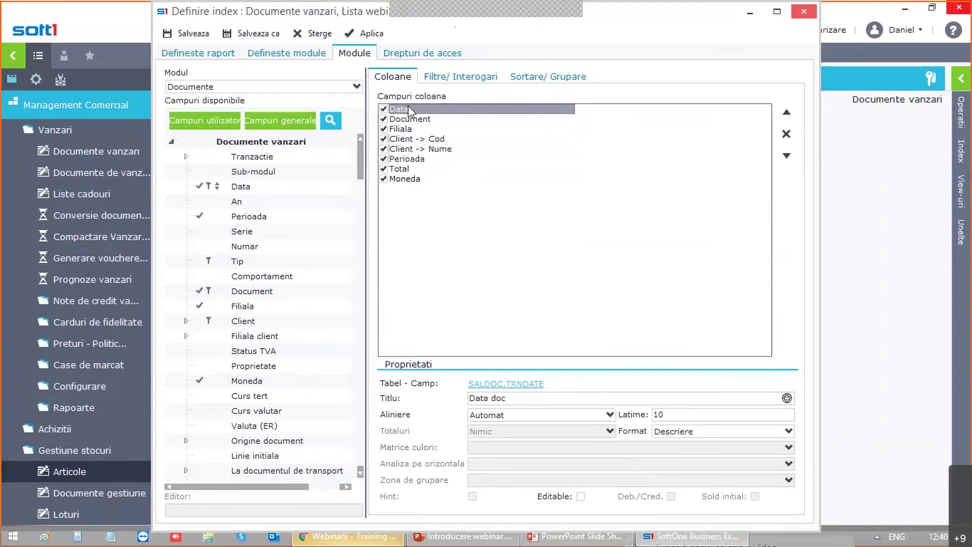
click(670, 435)
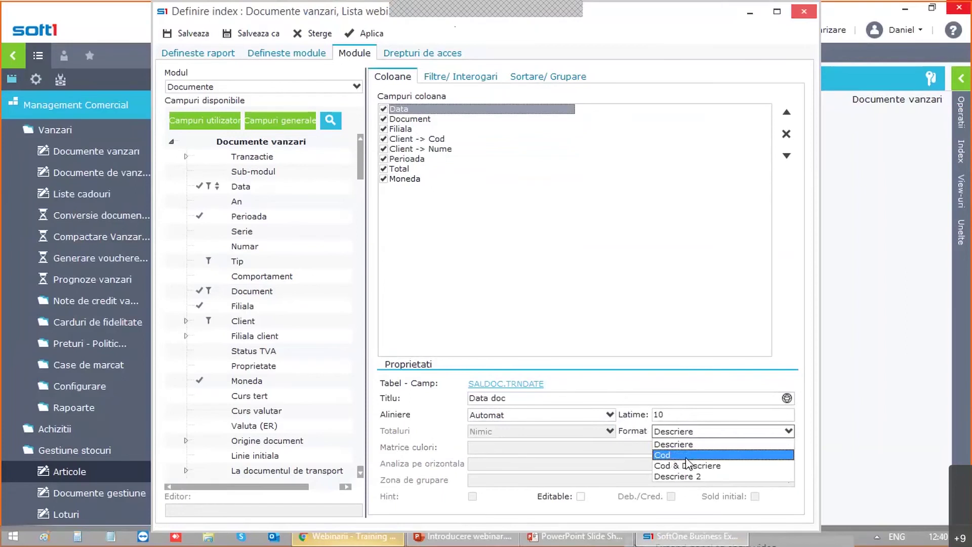
click(411, 162)
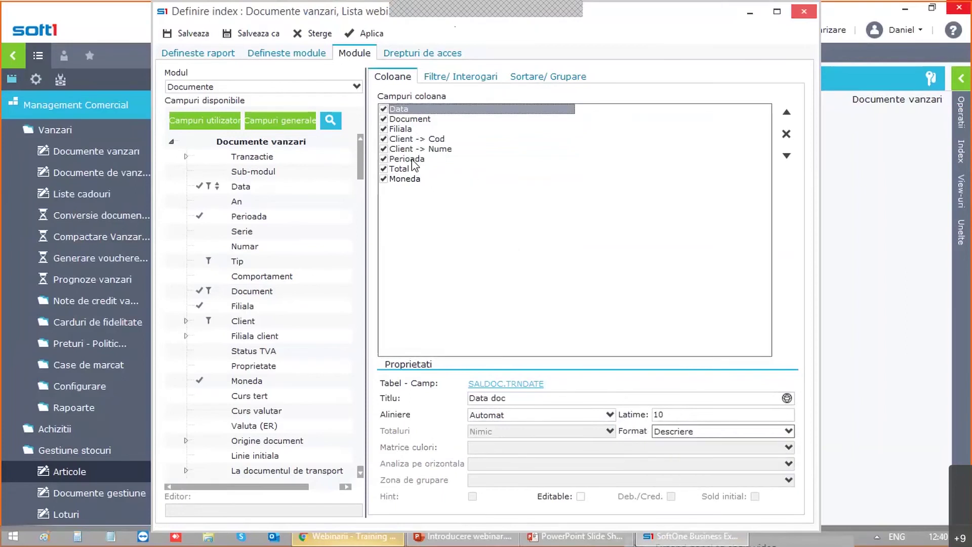
Step: Examine the properties of the Perioada and Total columns and the Matrice culori choices available for Total
click(410, 161)
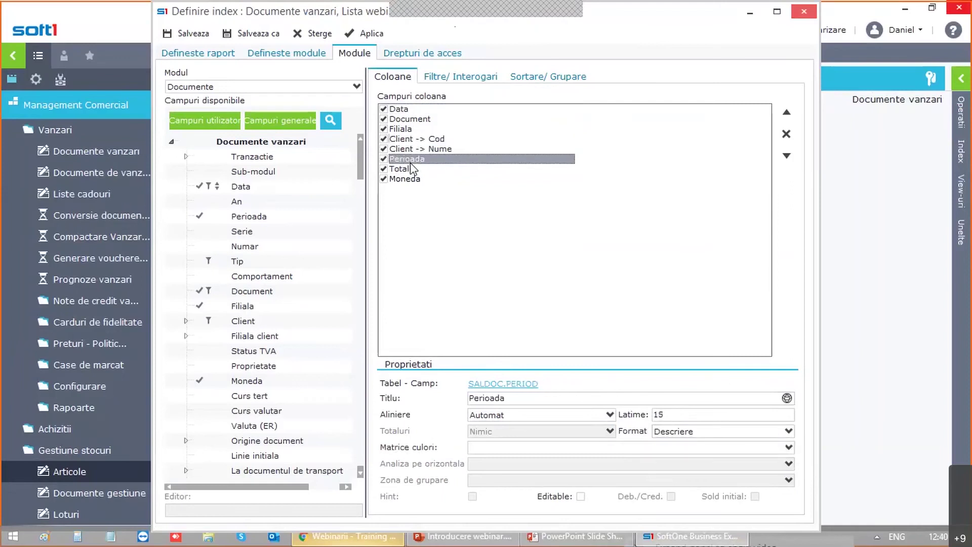
key(Down)
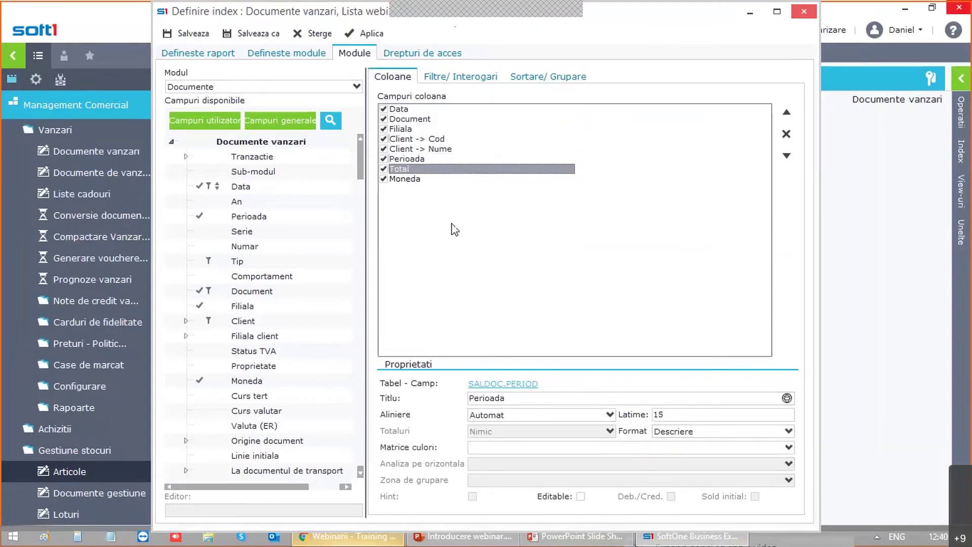
click(528, 447)
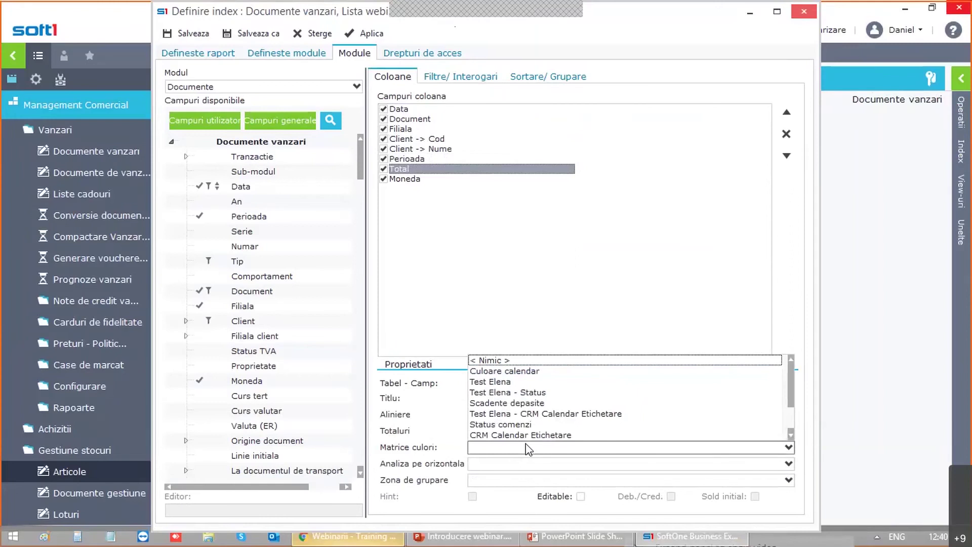
click(426, 178)
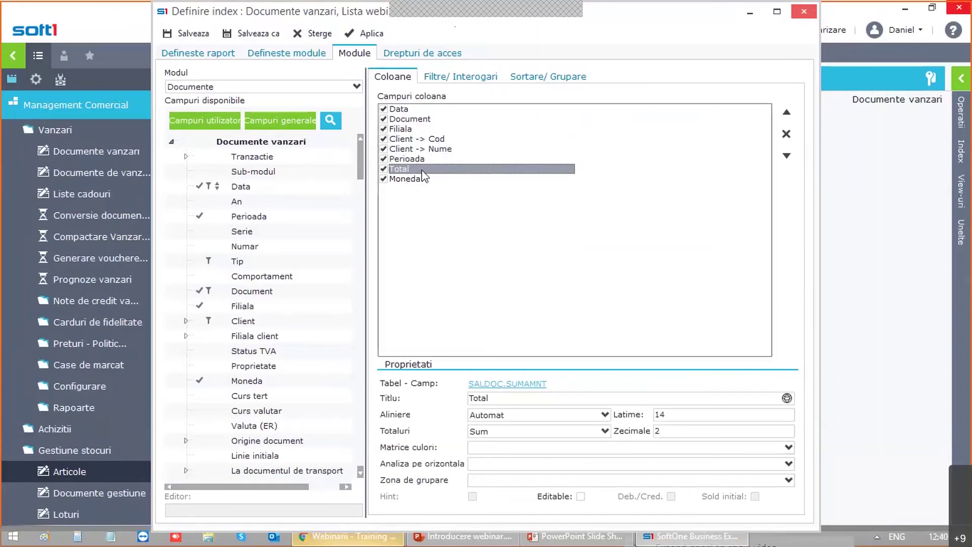
click(487, 450)
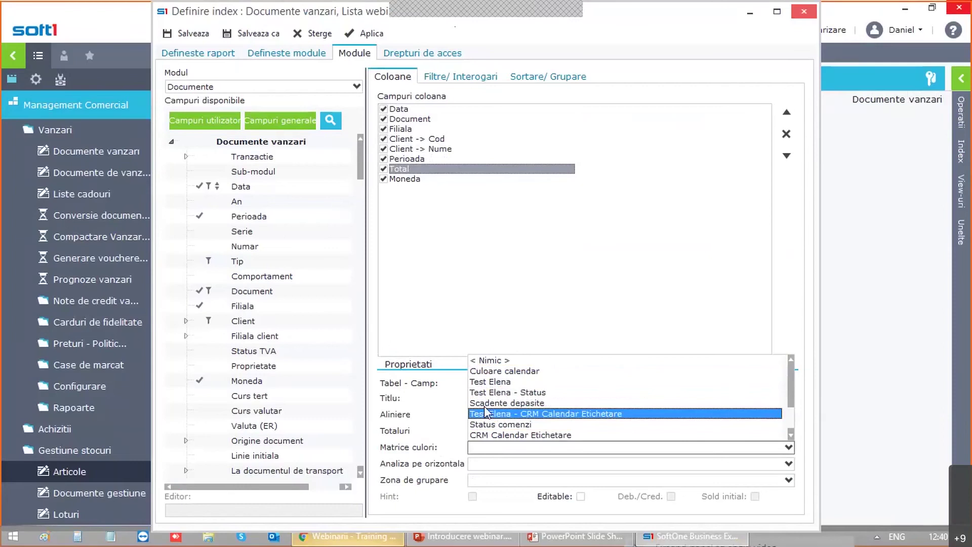
click(432, 248)
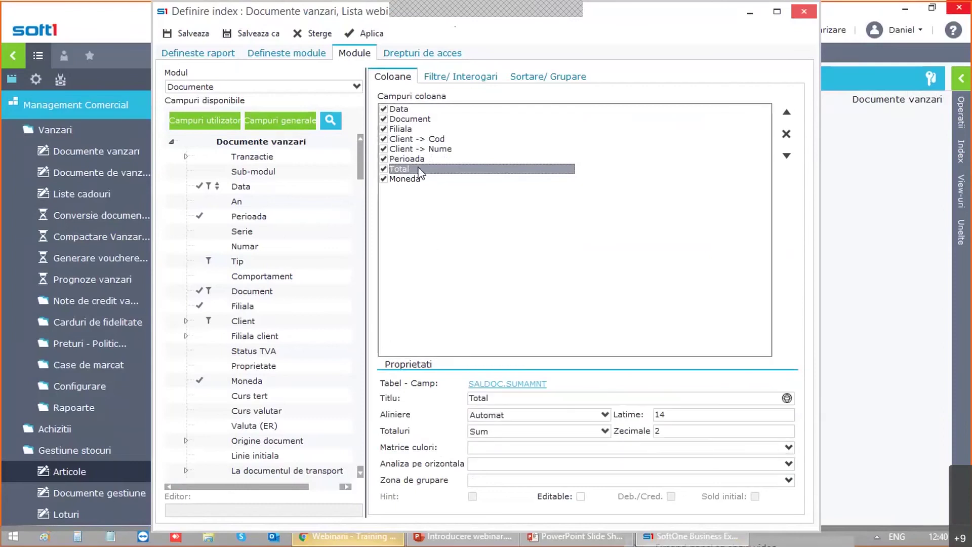
Step: Set the Total column's Analiza pe orizontala to Perioada and save the Lista webinar index
click(416, 161)
click(415, 170)
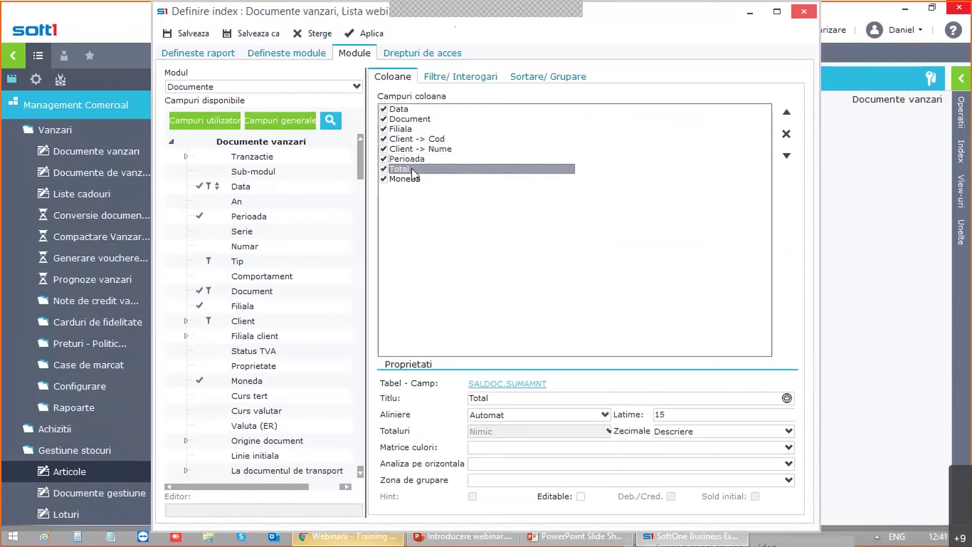
click(414, 159)
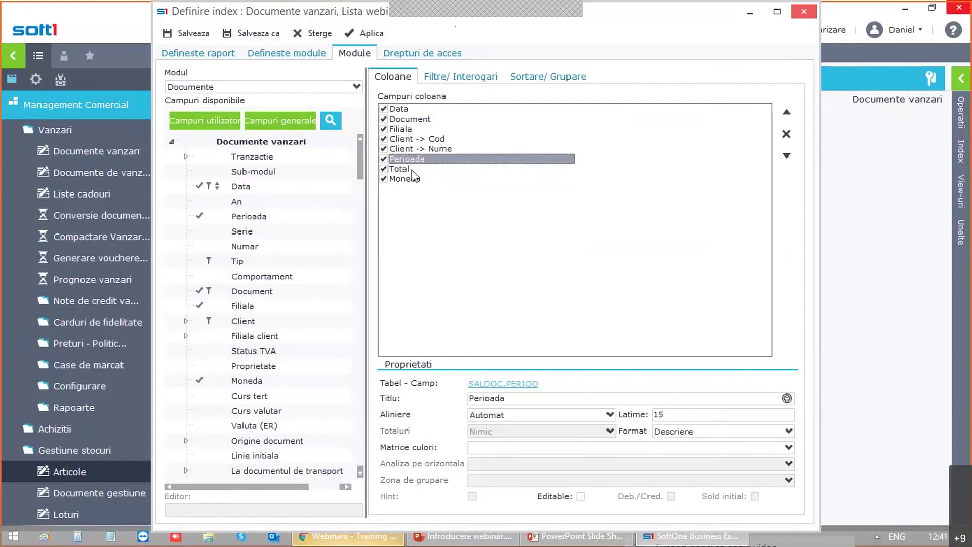
click(412, 170)
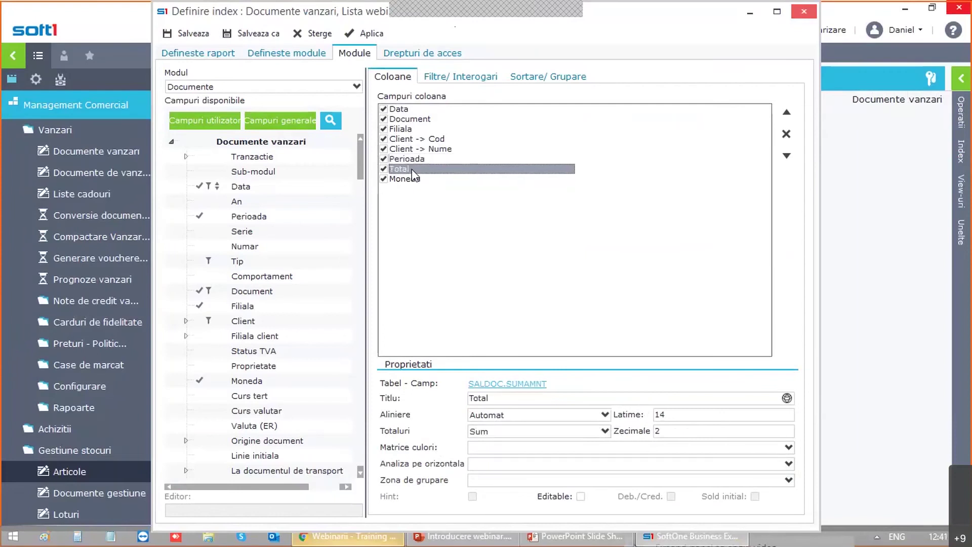
click(513, 471)
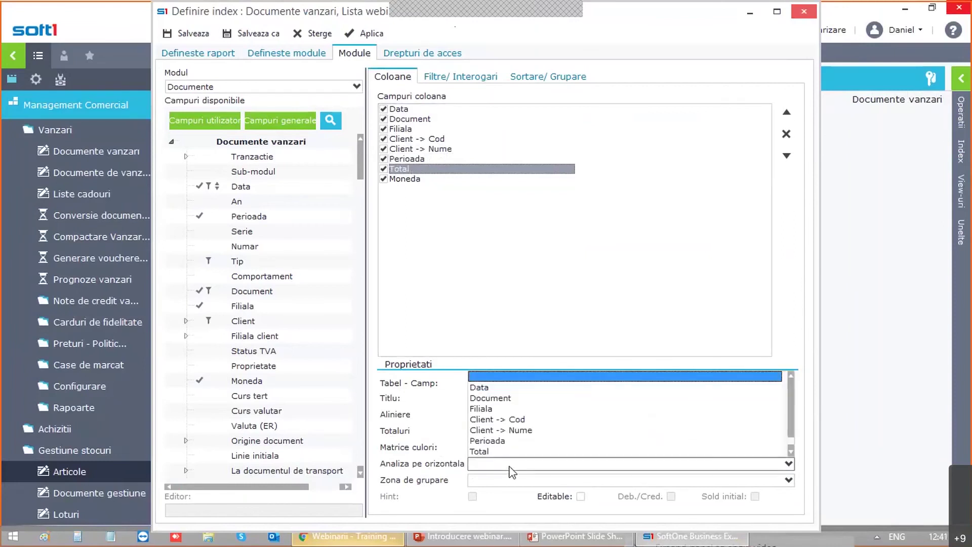
click(514, 442)
click(172, 34)
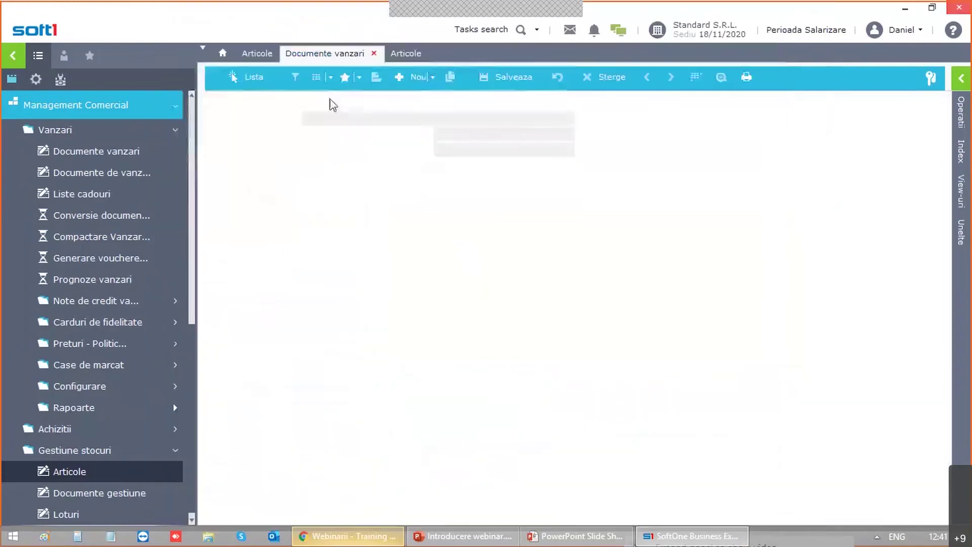
Step: List the documents for Anul Fiscal Curent (1/1/2020 - 31/12/2020) and inspect the Total columns split by month
click(336, 118)
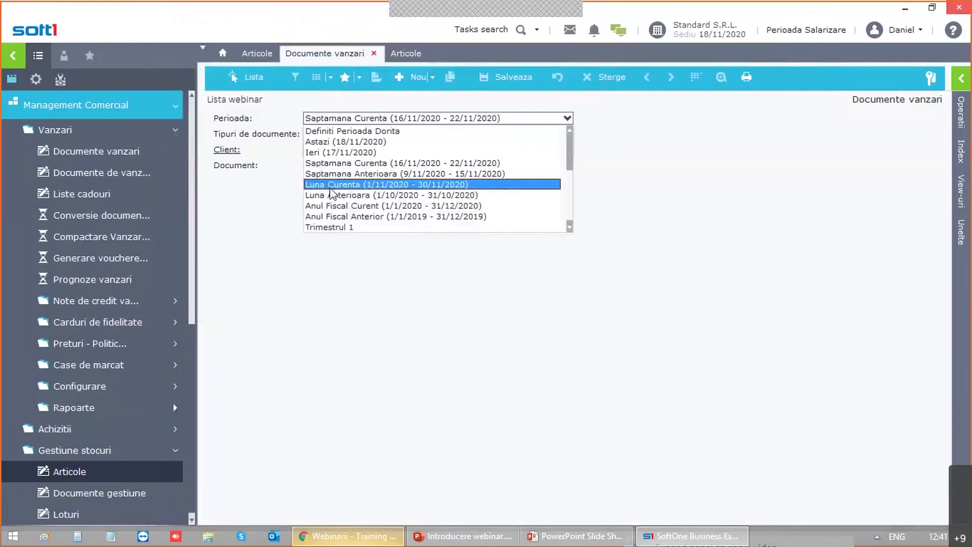
click(334, 206)
click(249, 83)
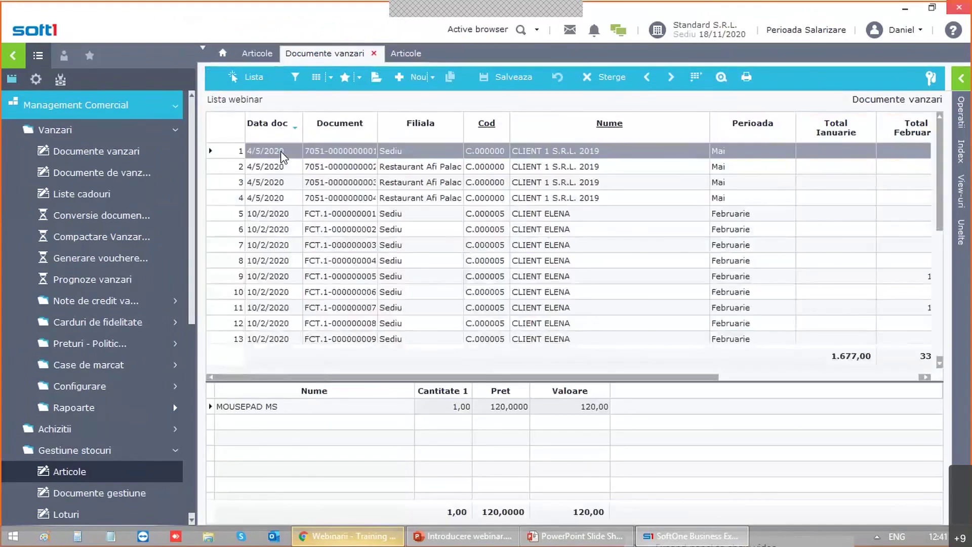
drag(716, 377, 805, 327)
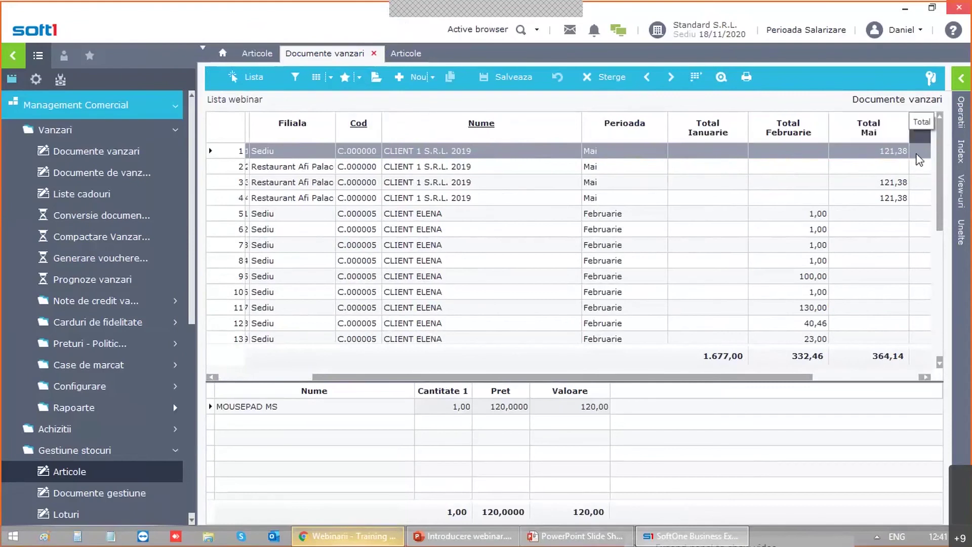
Step: Reopen the Lista webinar index configuration and examine the Tip grouping properties and the filter fields
click(960, 151)
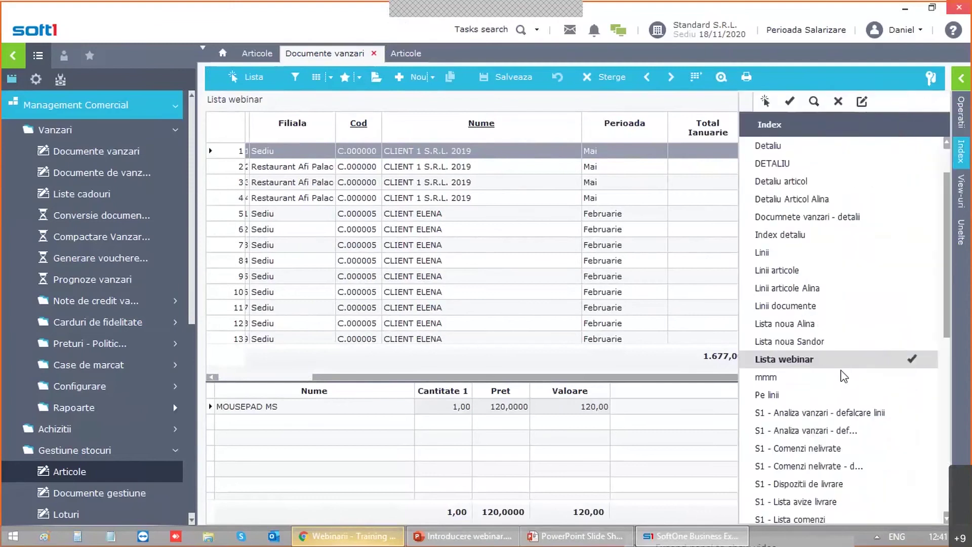
right_click(841, 360)
click(774, 442)
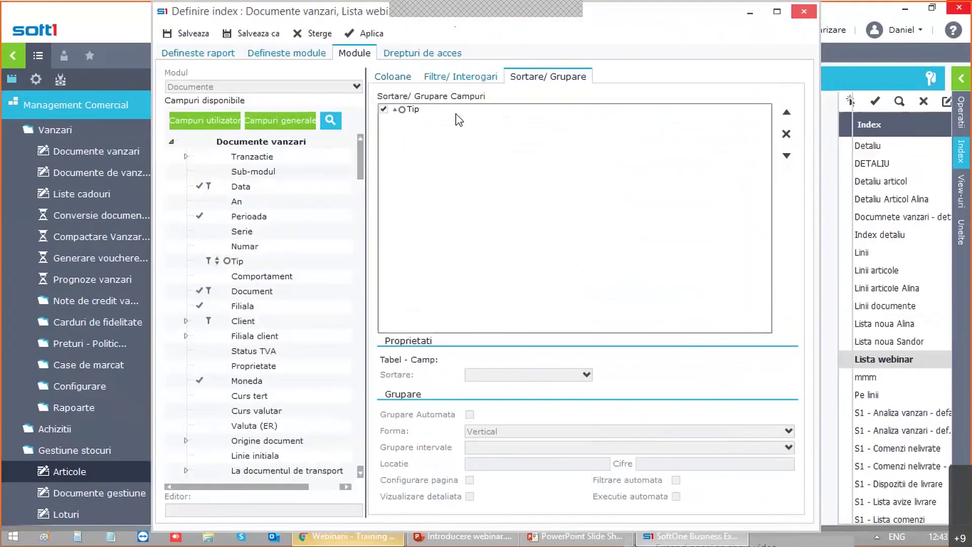
click(451, 112)
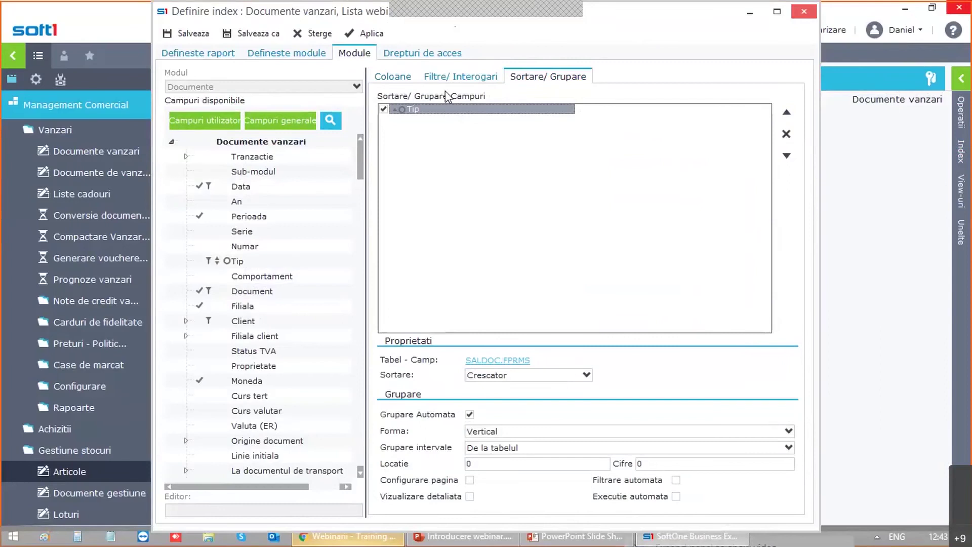
click(454, 75)
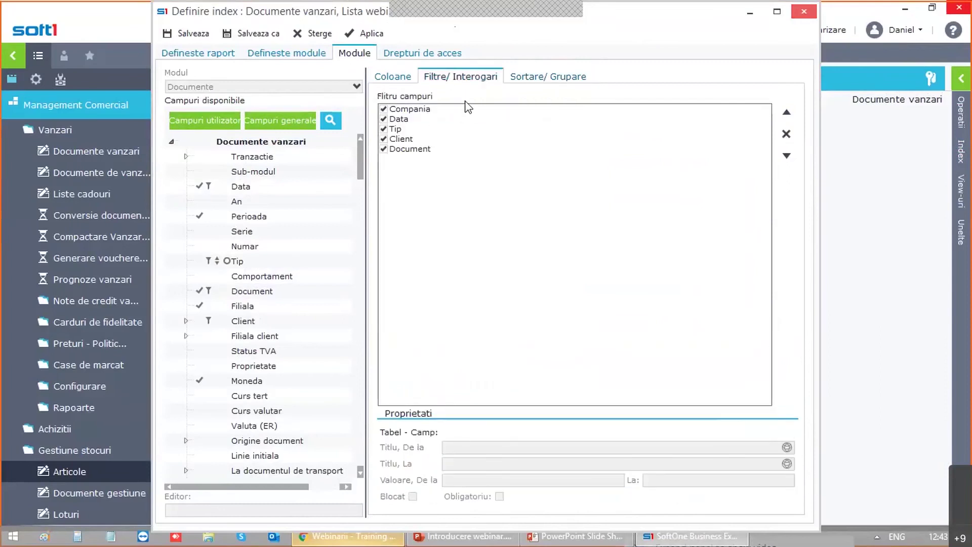
click(397, 78)
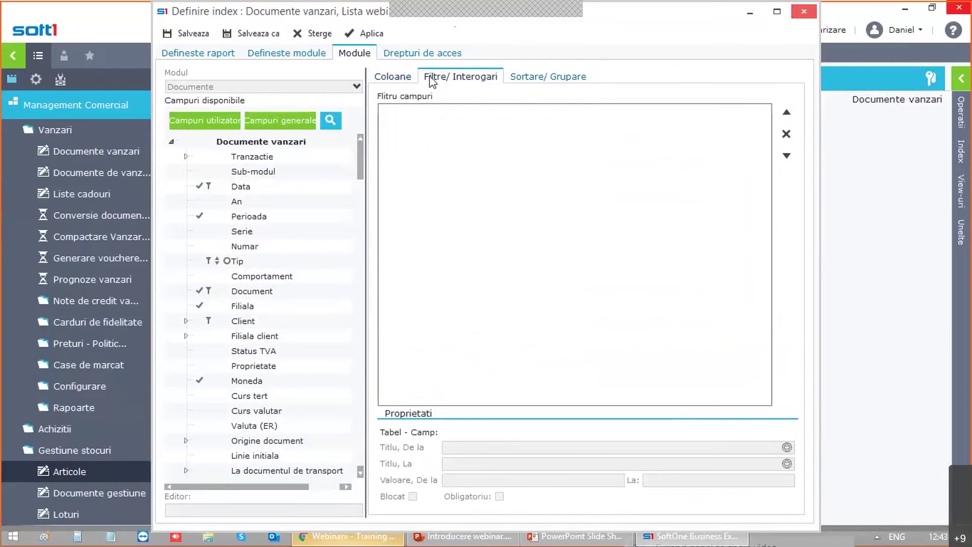
click(433, 79)
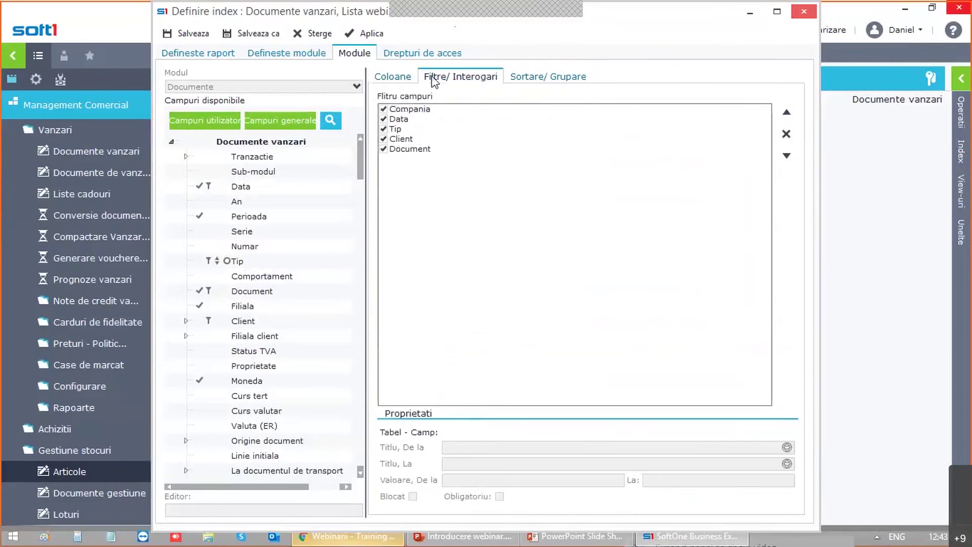
Step: Add the Observatii field as the last document column, make it editable and save the index
click(400, 77)
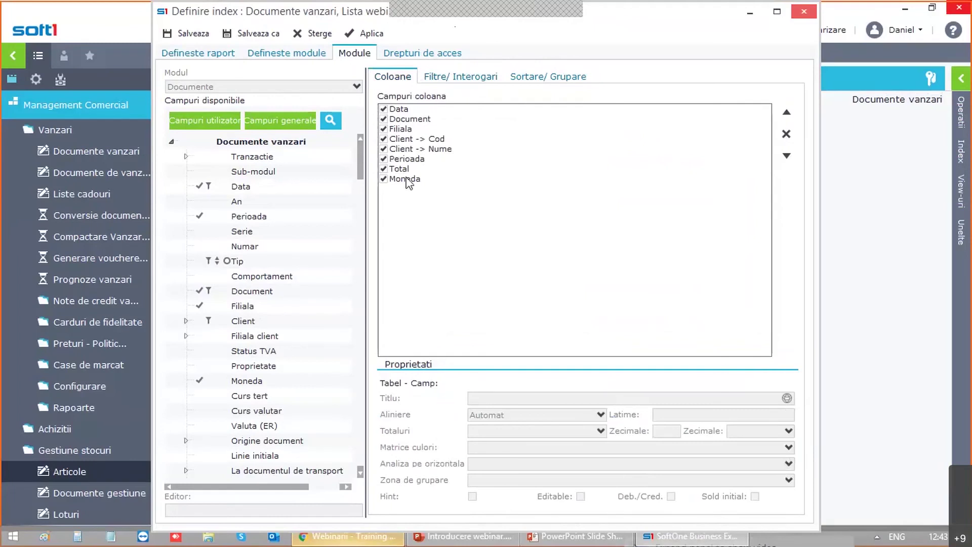
click(404, 158)
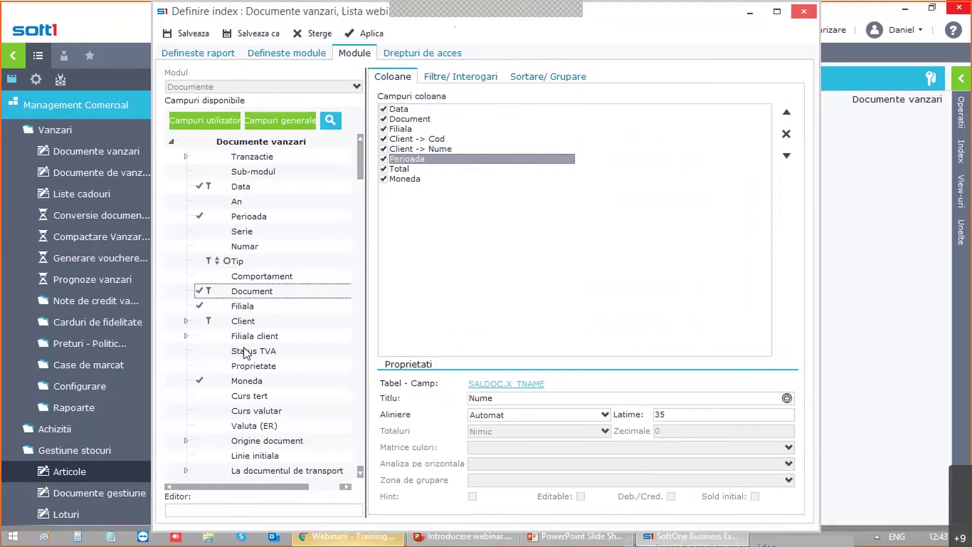
scroll(280, 409, down, 3)
key(o)
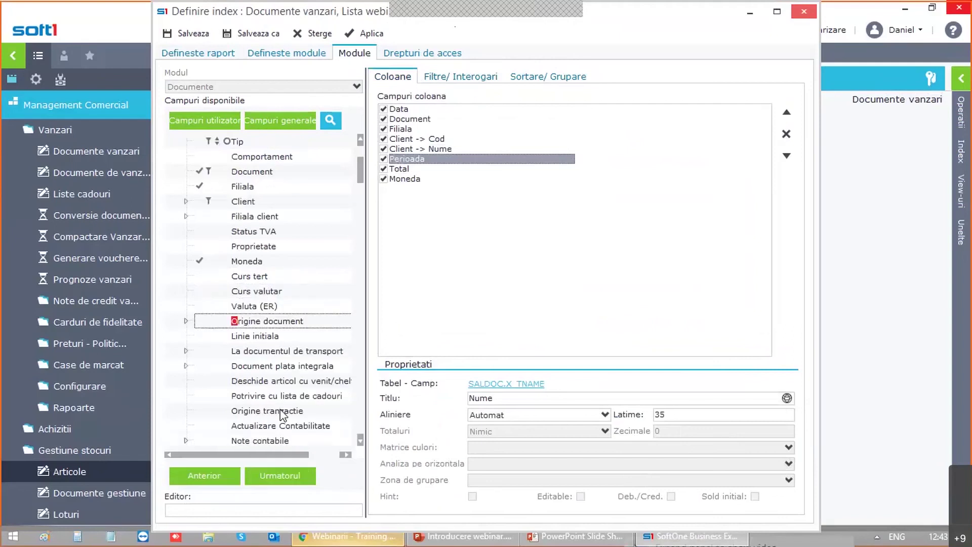
drag(262, 386, 389, 294)
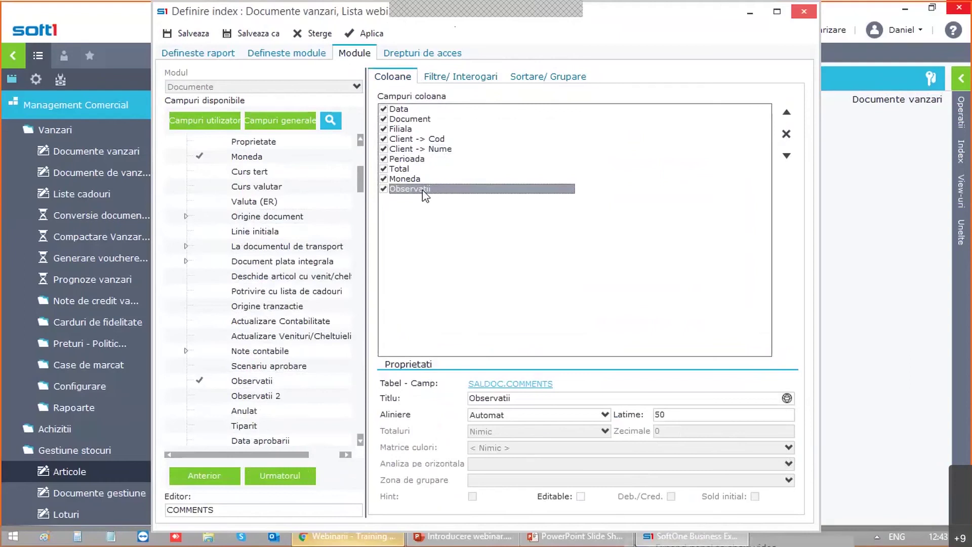
click(581, 497)
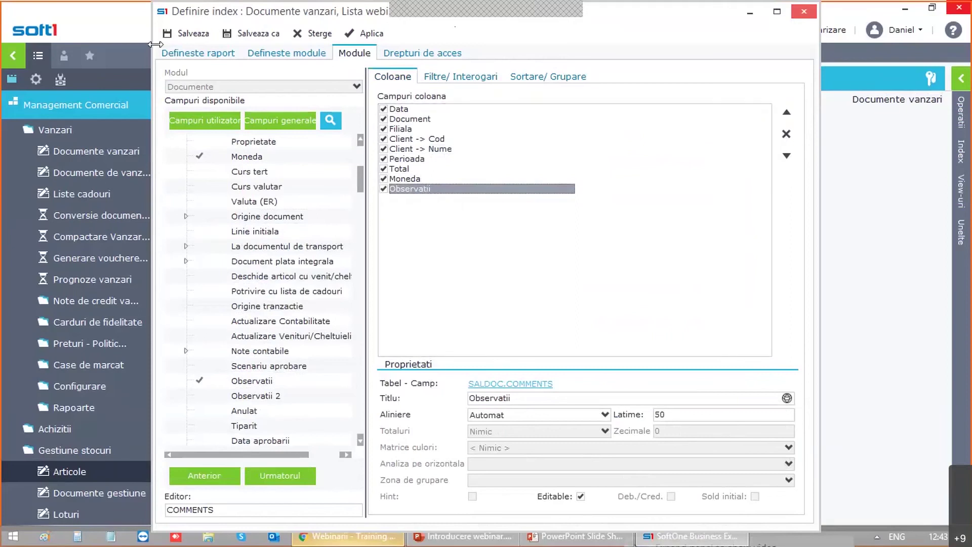
click(179, 35)
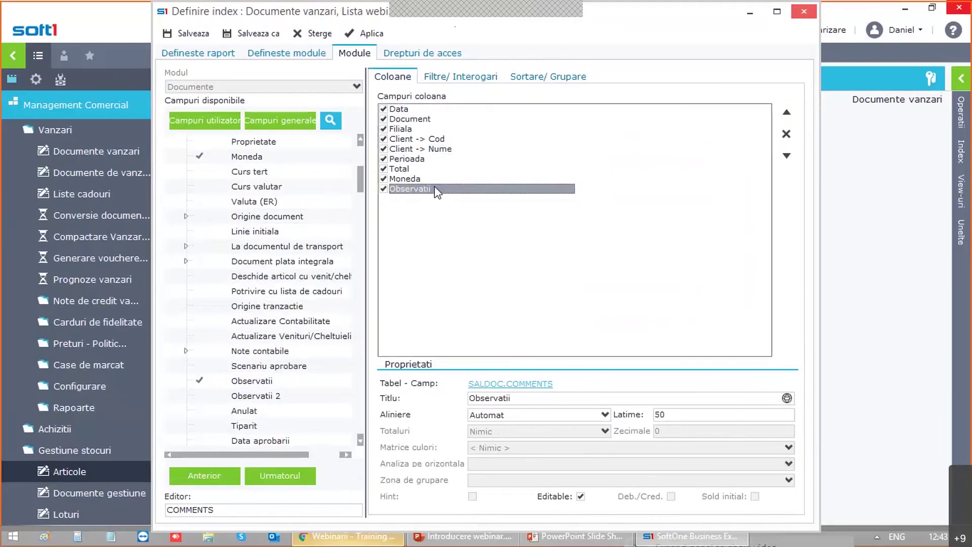
click(181, 38)
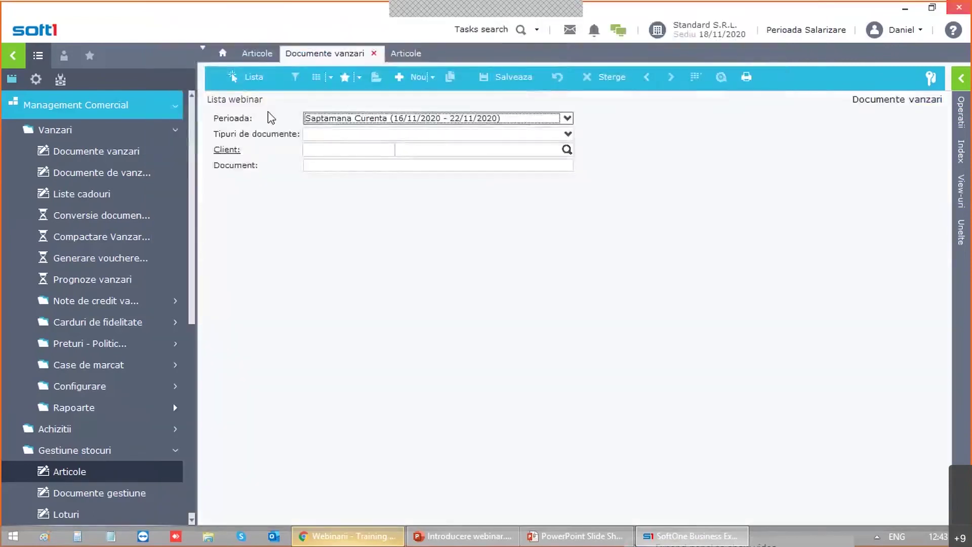
Step: List the documents for Anul Fiscal Curent (1/1/2020 - 31/12/2020) and bring the Observatii column into view
click(357, 118)
click(374, 202)
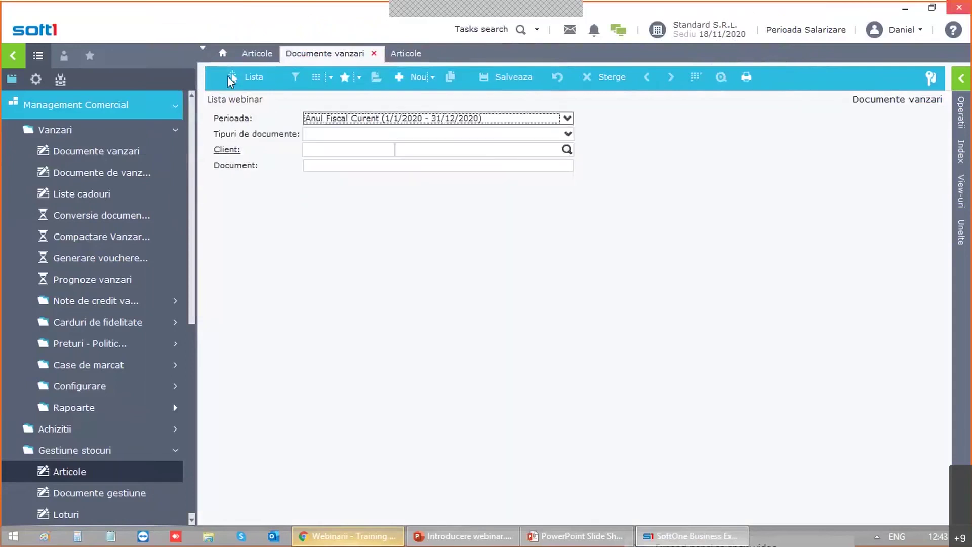
key(Return)
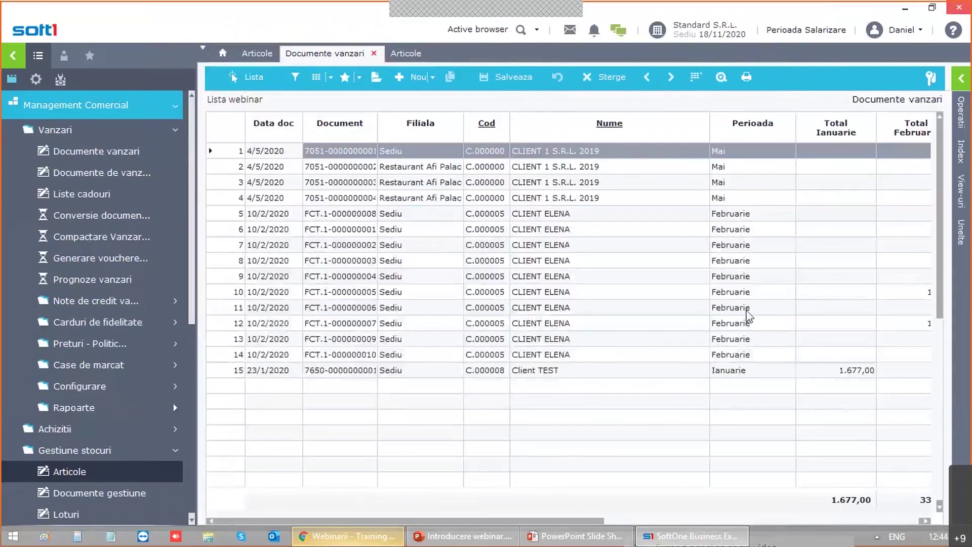
drag(593, 520, 932, 521)
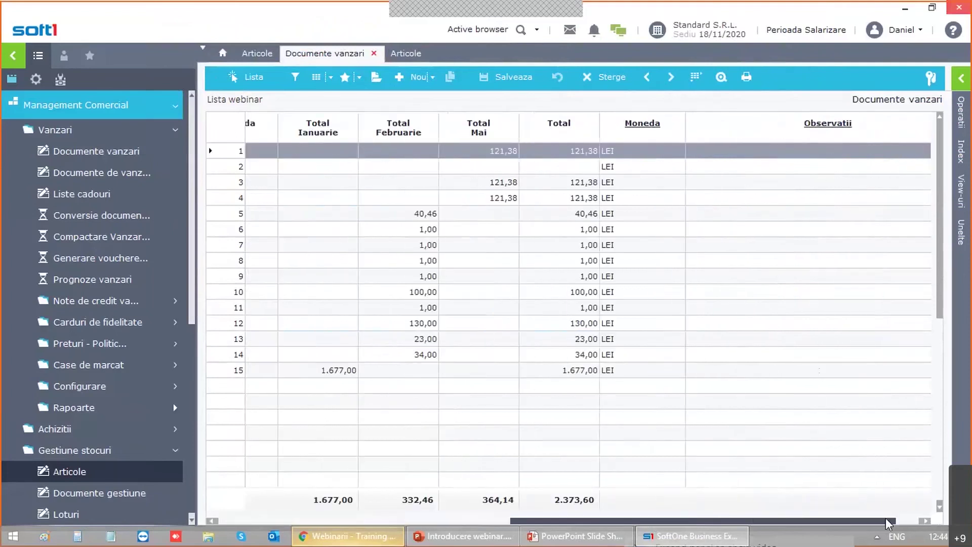
Step: Enter "webinar" as the first document's Observatii directly in the list and accept saving the document
click(742, 150)
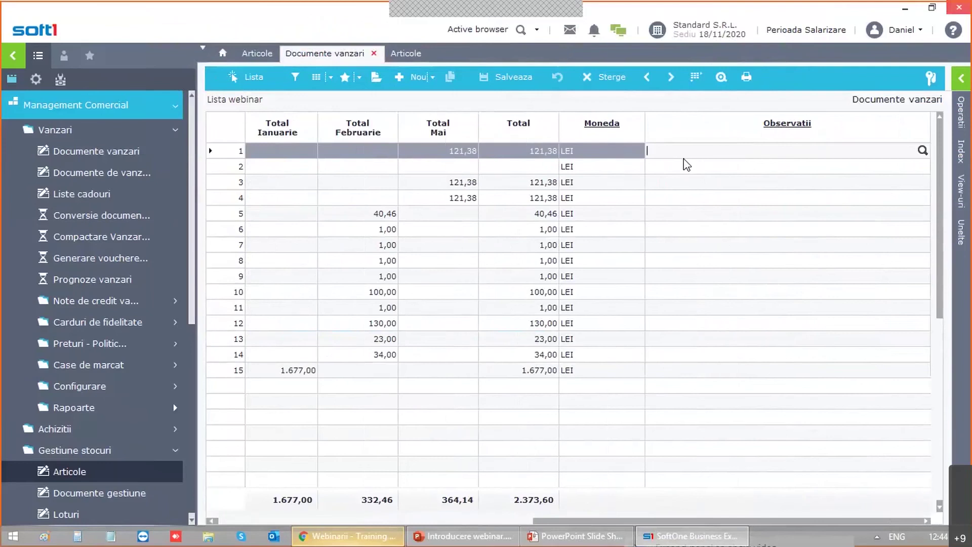
text(webinar)
key(Return)
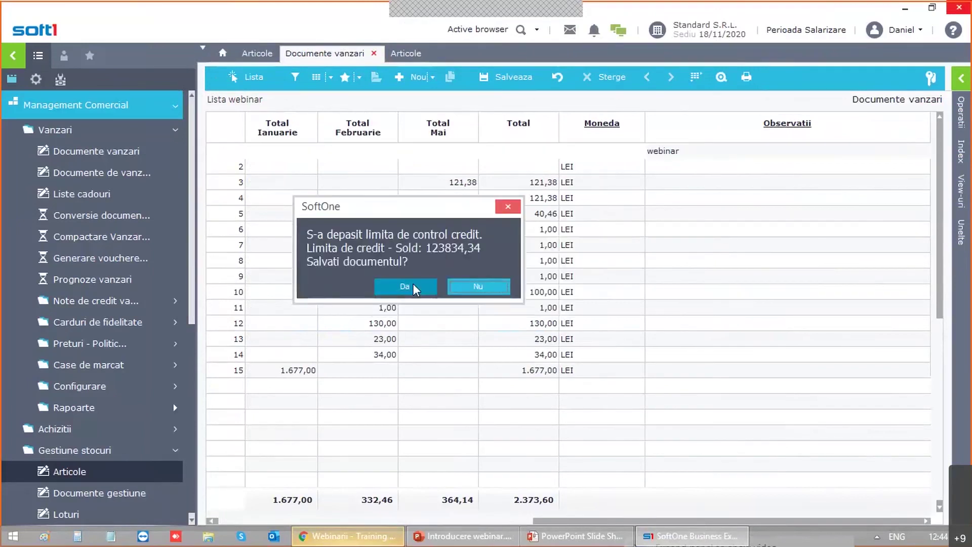
click(405, 286)
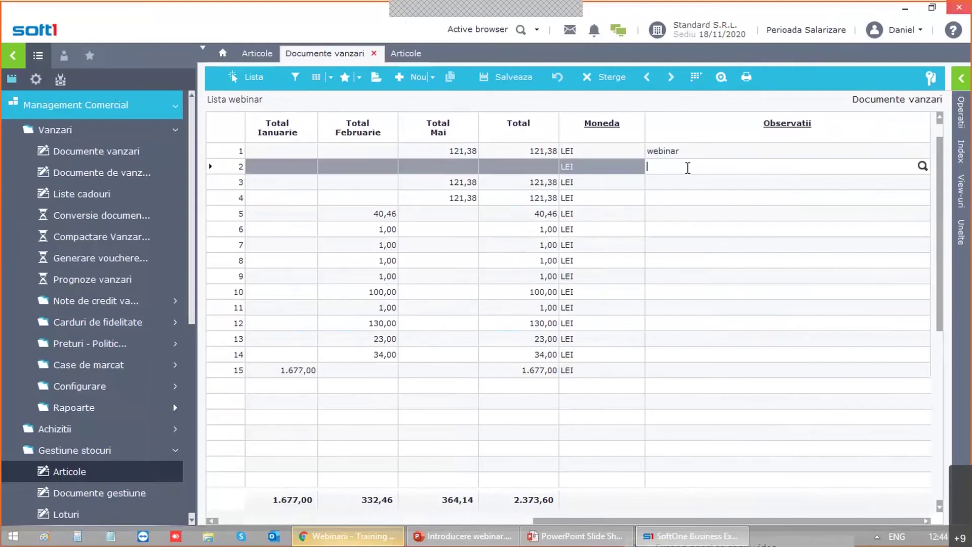
Step: Open the first document to check its Observatii field, return to the list and select the second document's Observatii cell
click(686, 151)
double_click(688, 151)
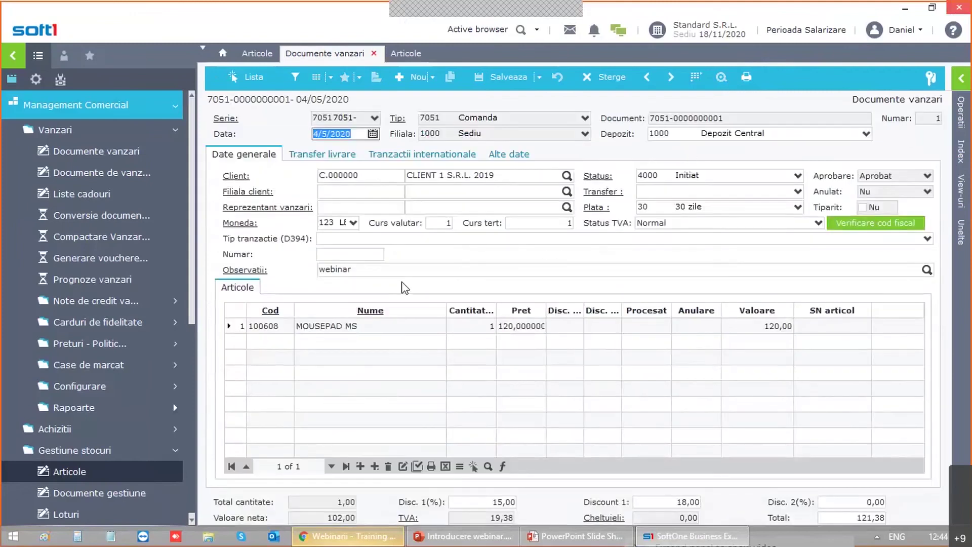
click(399, 272)
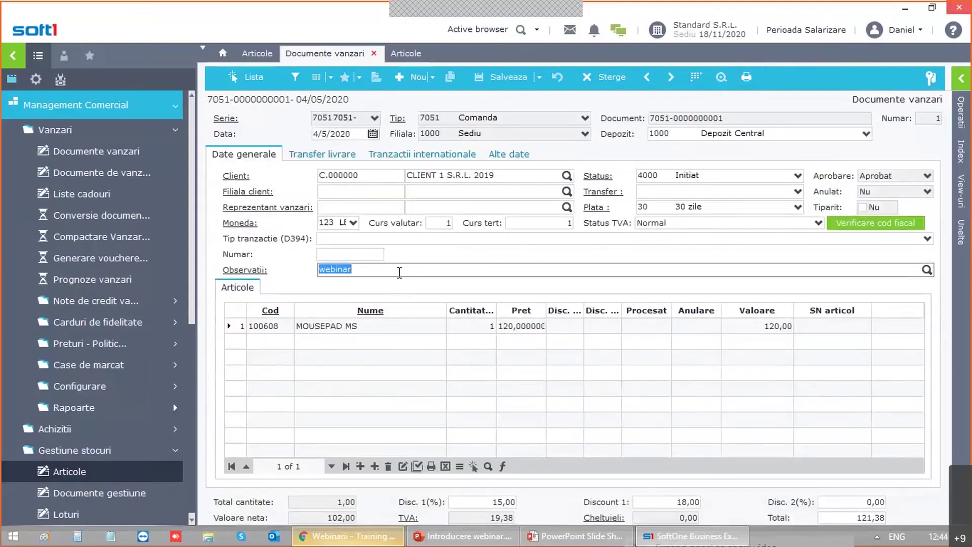
click(247, 77)
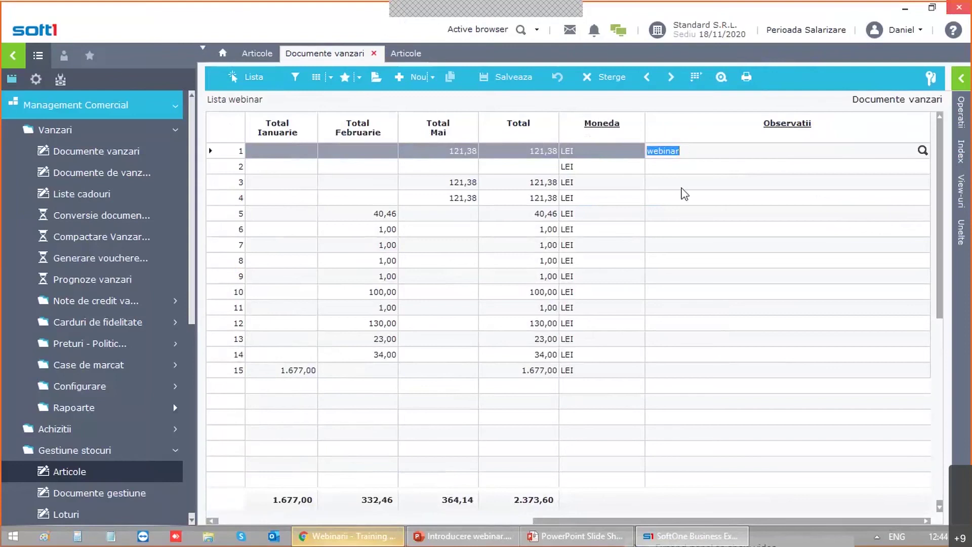
click(689, 171)
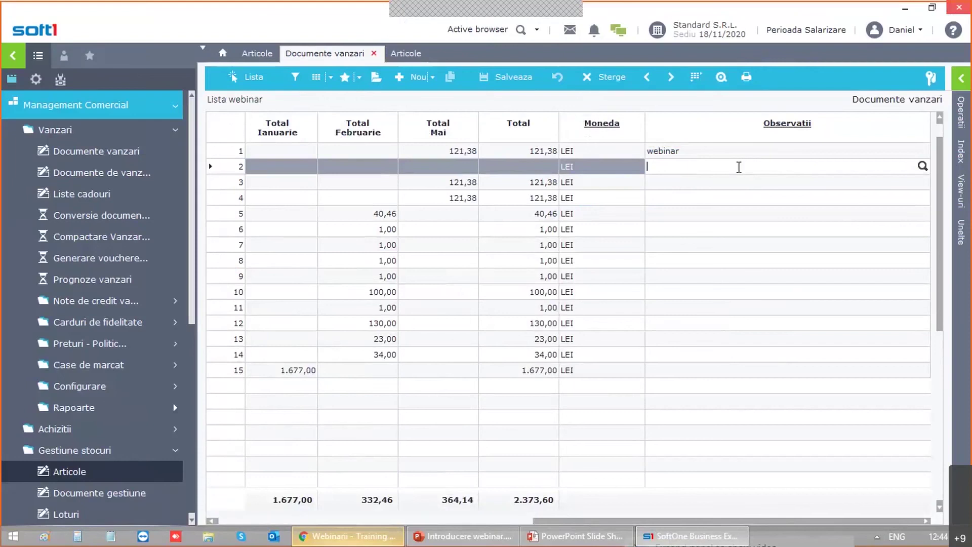
Step: Open the Lista webinar index definition and examine its filter fields, including the Data filter's title and value properties
click(961, 151)
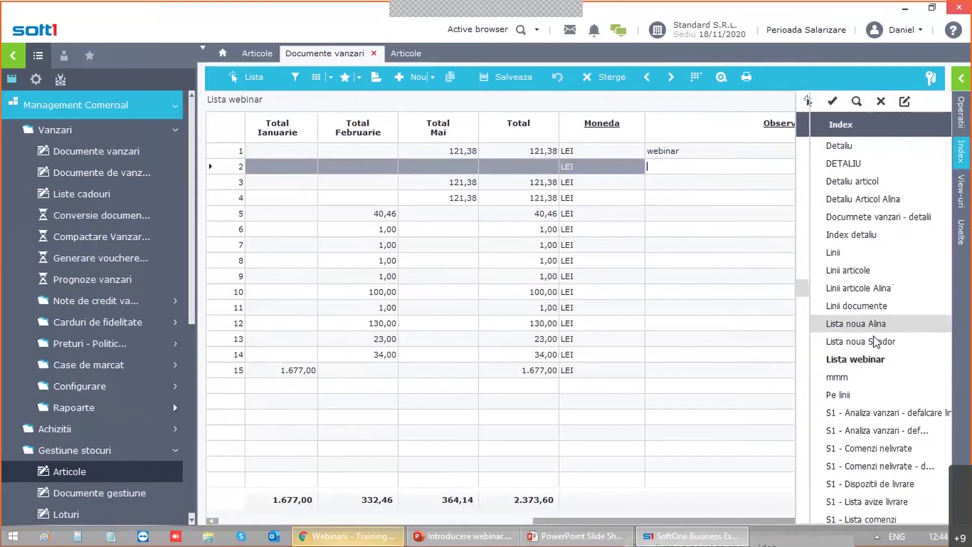
mouse_move(964, 151)
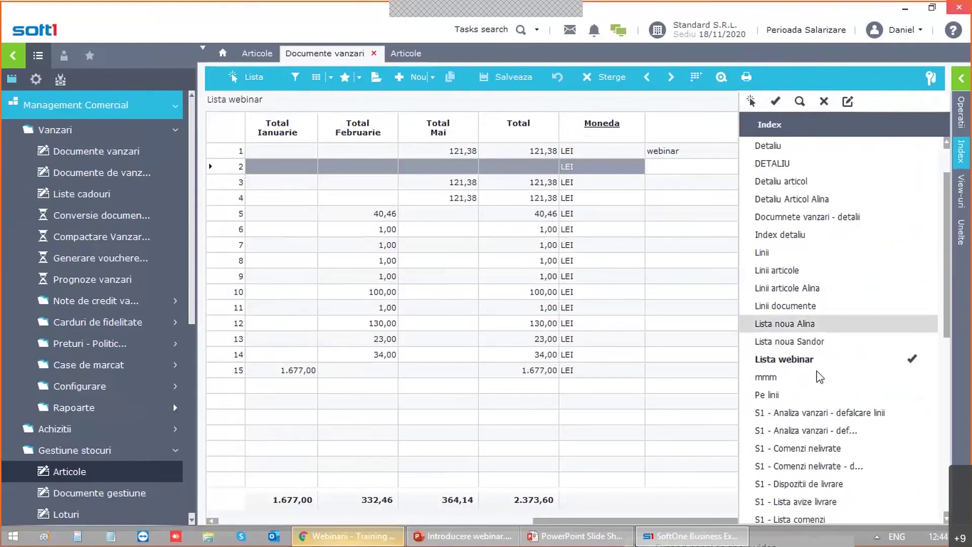
right_click(815, 361)
click(853, 434)
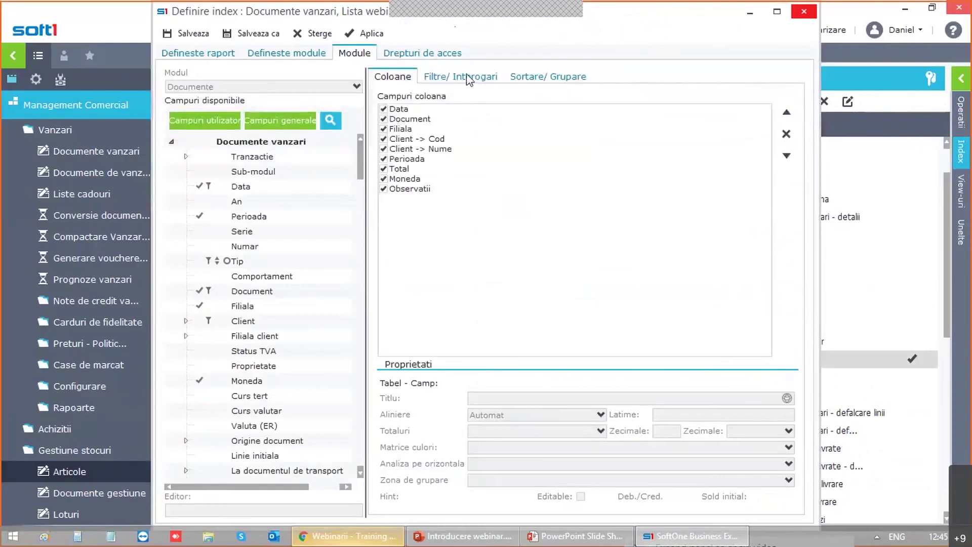
click(470, 78)
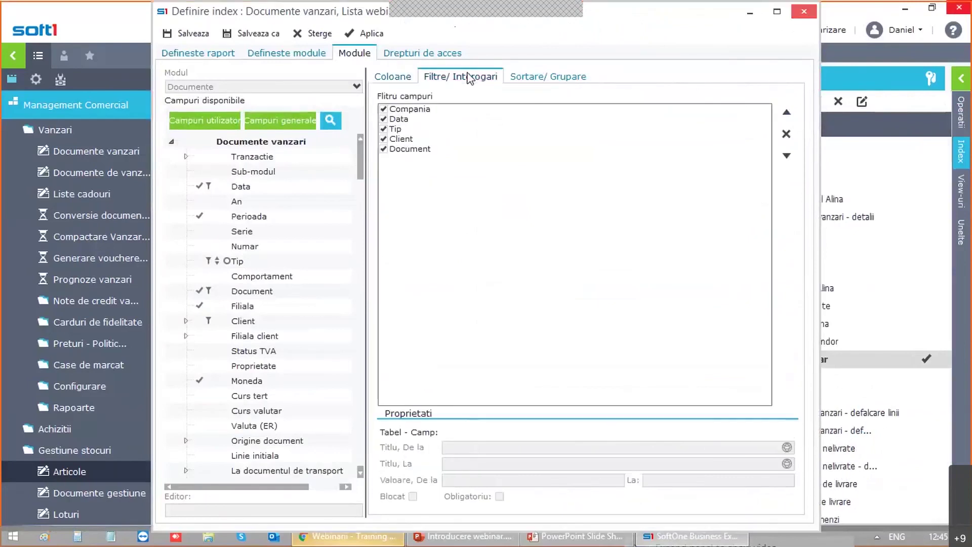
click(409, 130)
click(405, 120)
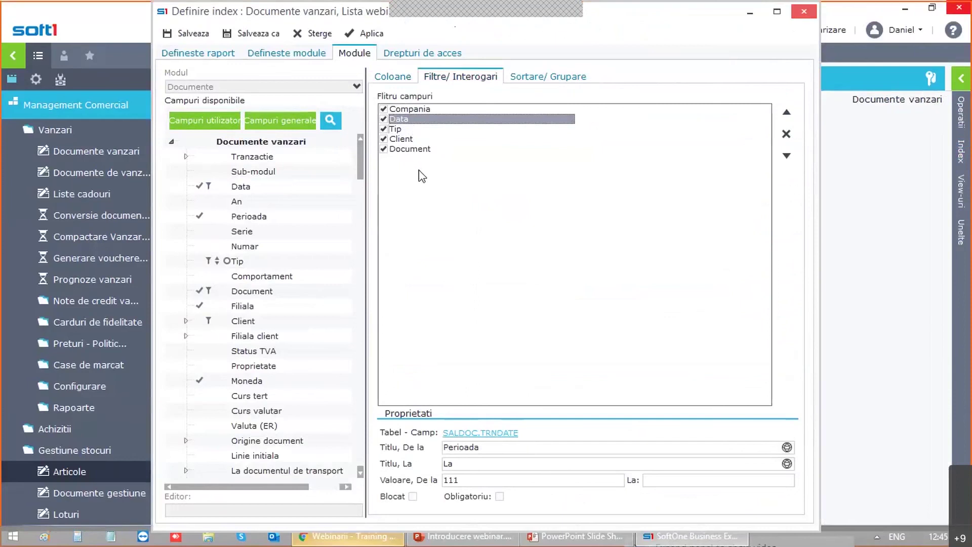
double_click(466, 447)
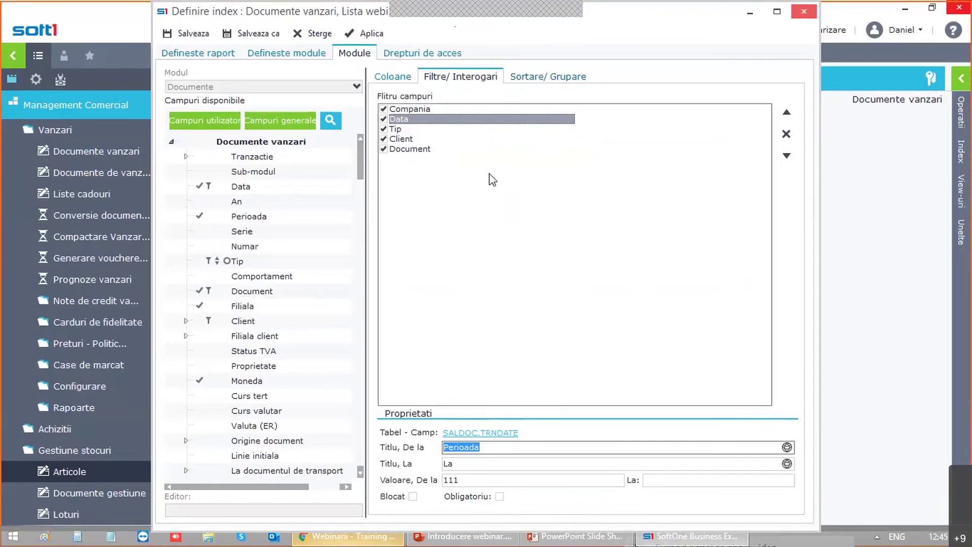
Step: Replace Tip with Data as the index's sorting and grouping field
click(539, 77)
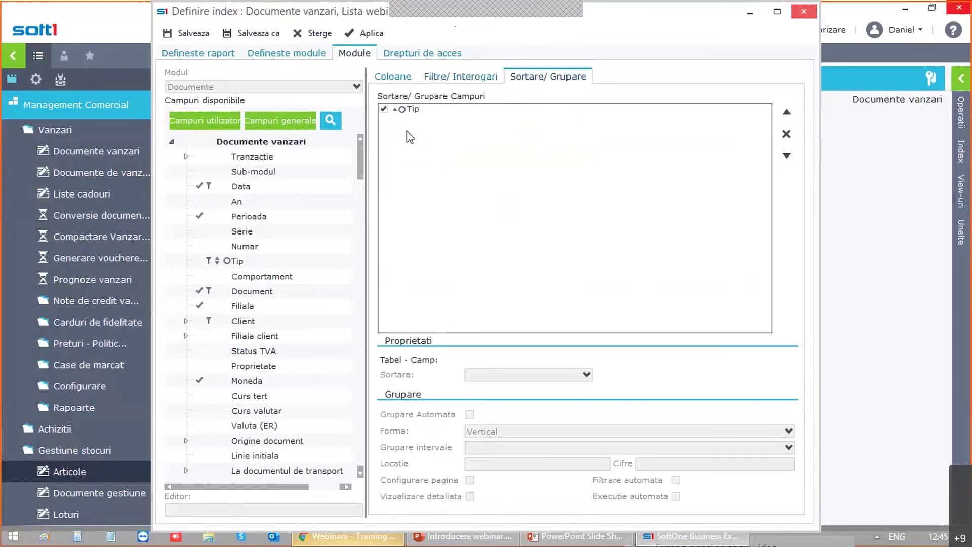
click(416, 110)
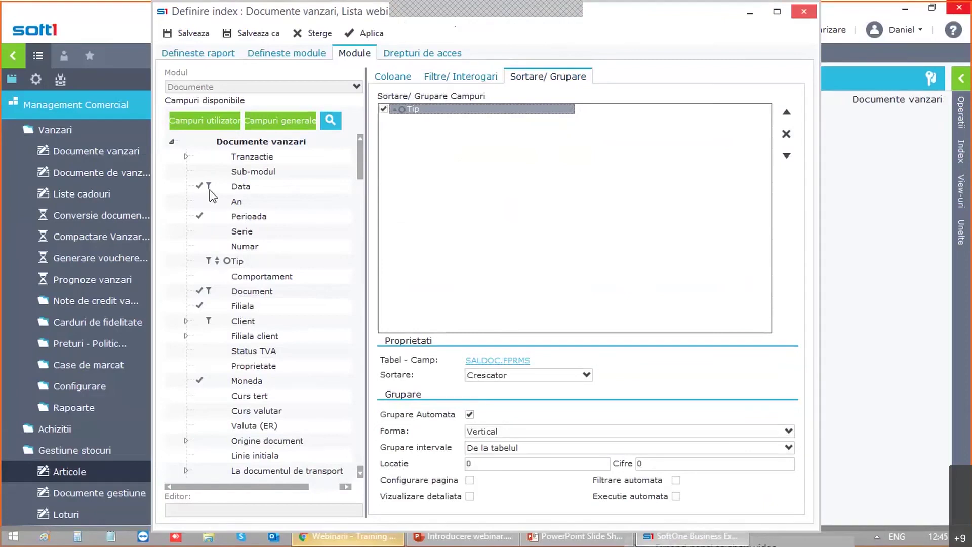
click(238, 188)
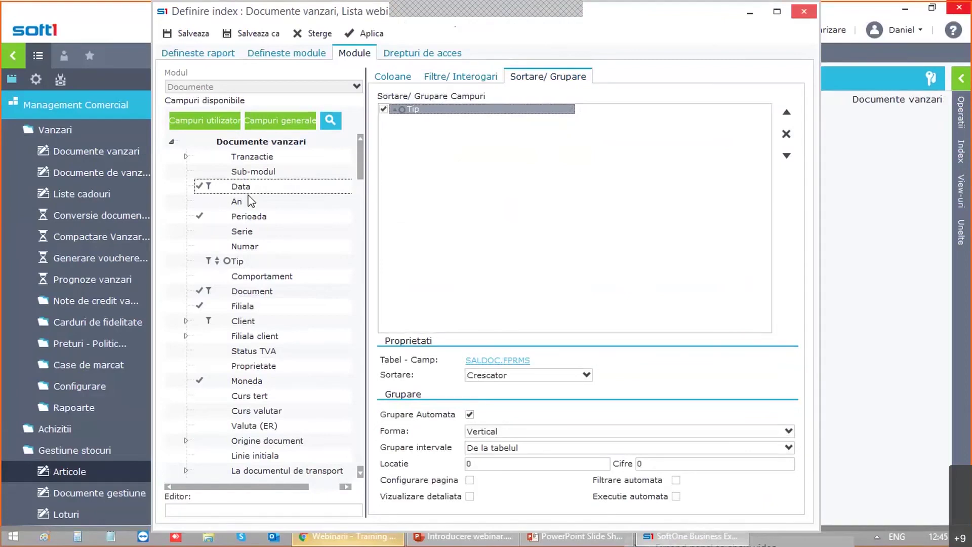
scroll(248, 202, down, 3)
scroll(248, 202, up, 3)
click(786, 134)
drag(236, 190, 449, 227)
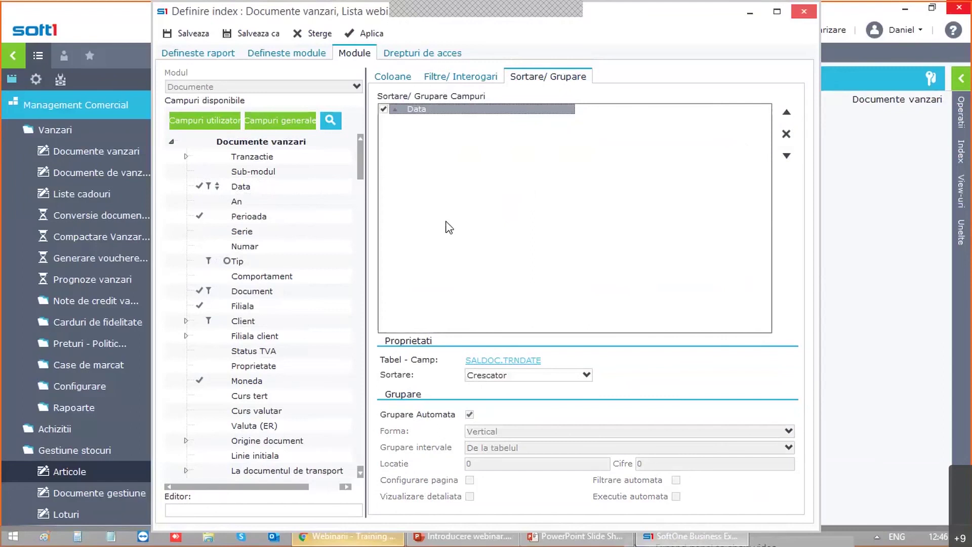
Step: Enable Grupare Automata for the Data field and save the index
click(185, 36)
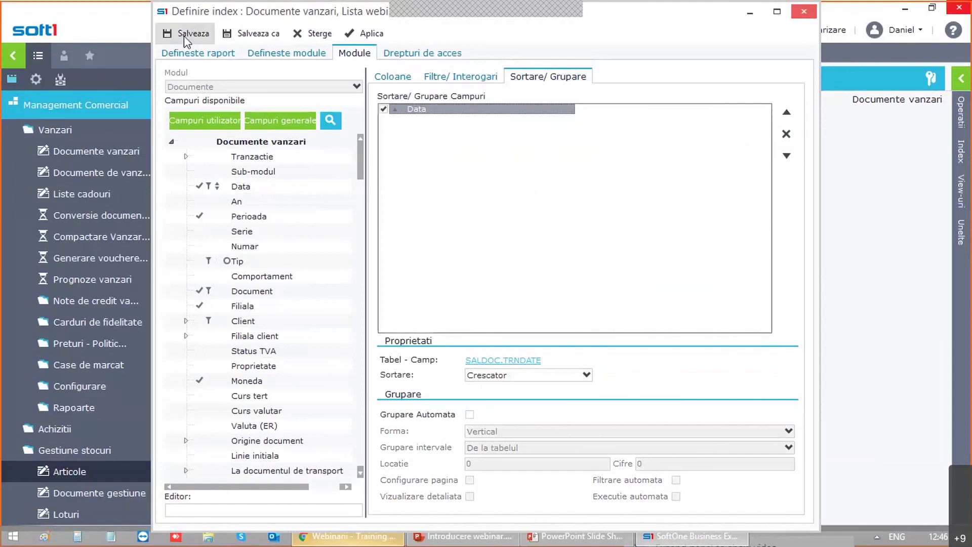
click(470, 414)
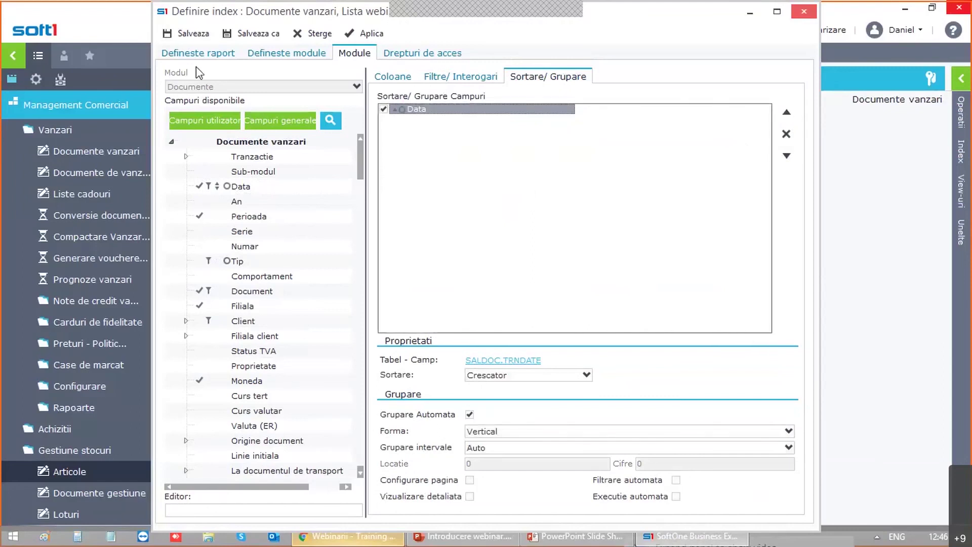
click(193, 34)
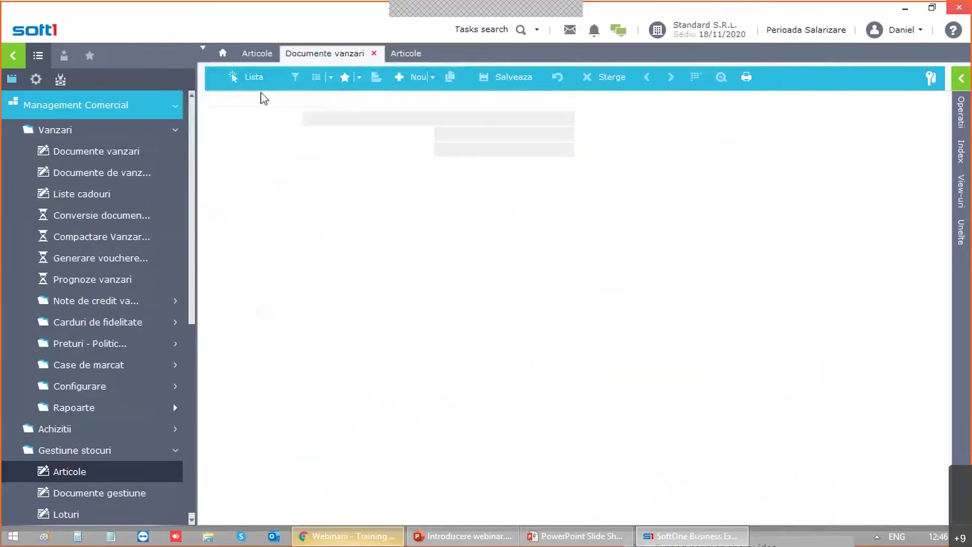
Step: List the sales documents for Anul Fiscal Curent (1/1/2020 - 31/12/2020) using the saved index
click(444, 120)
click(393, 205)
click(233, 76)
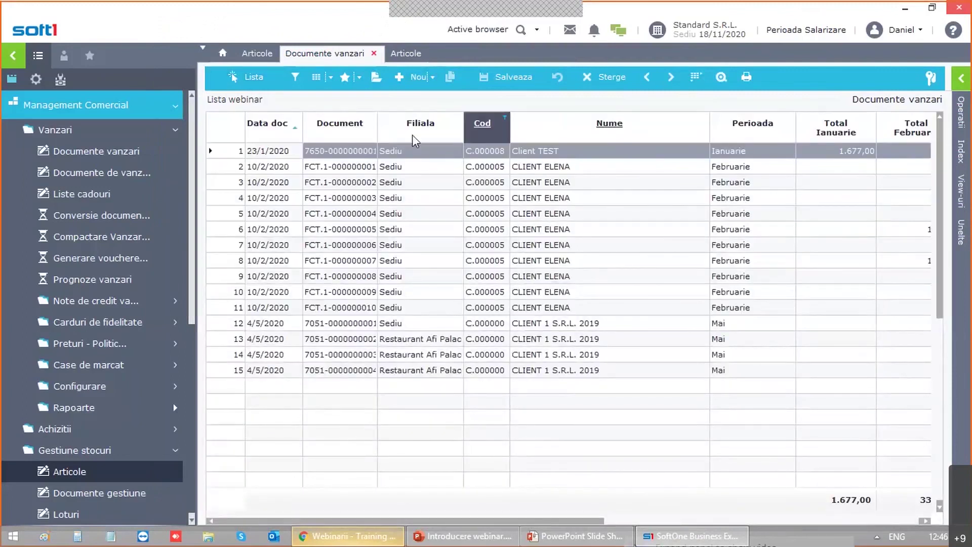
Step: Reopen the Lista webinar index definition, set the Data field's grouping form to Orizontal and save the index
click(962, 161)
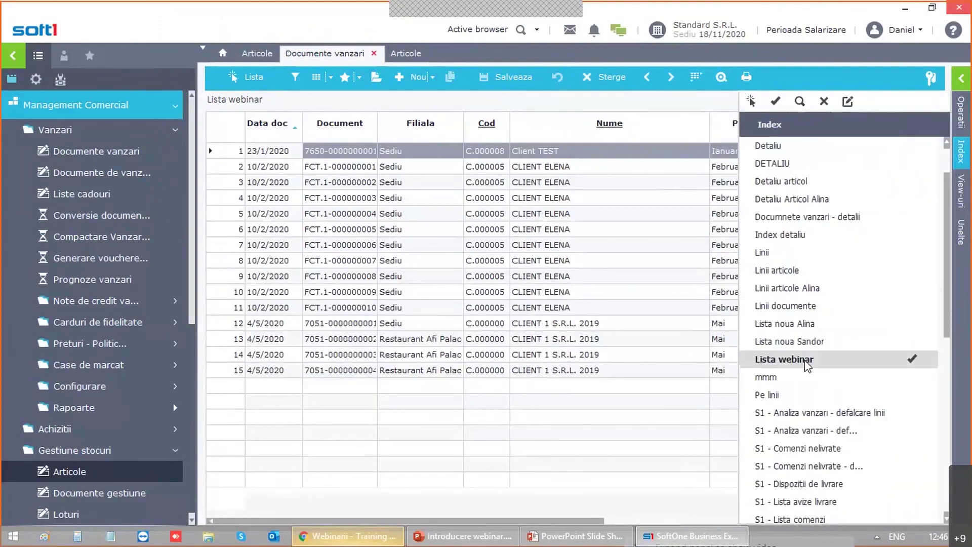
right_click(805, 361)
click(380, 198)
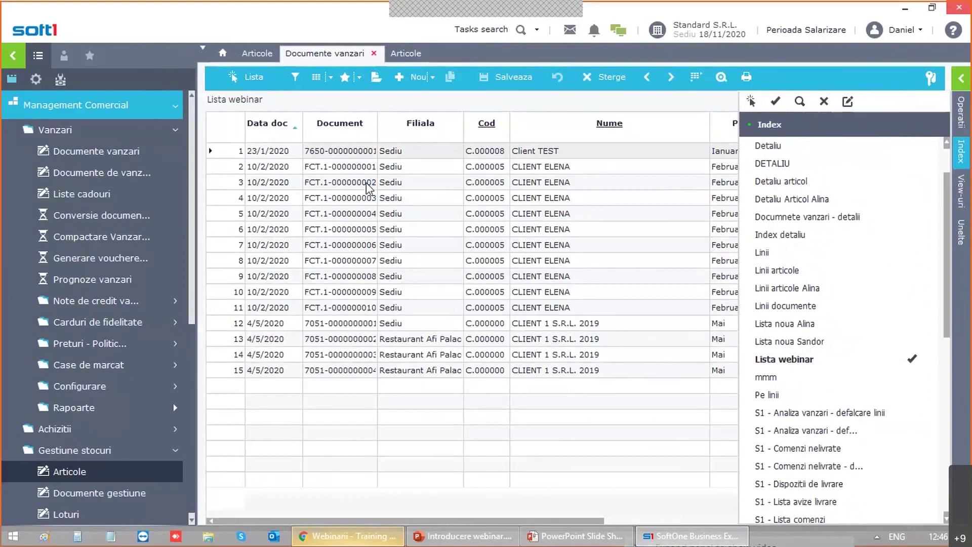
click(365, 182)
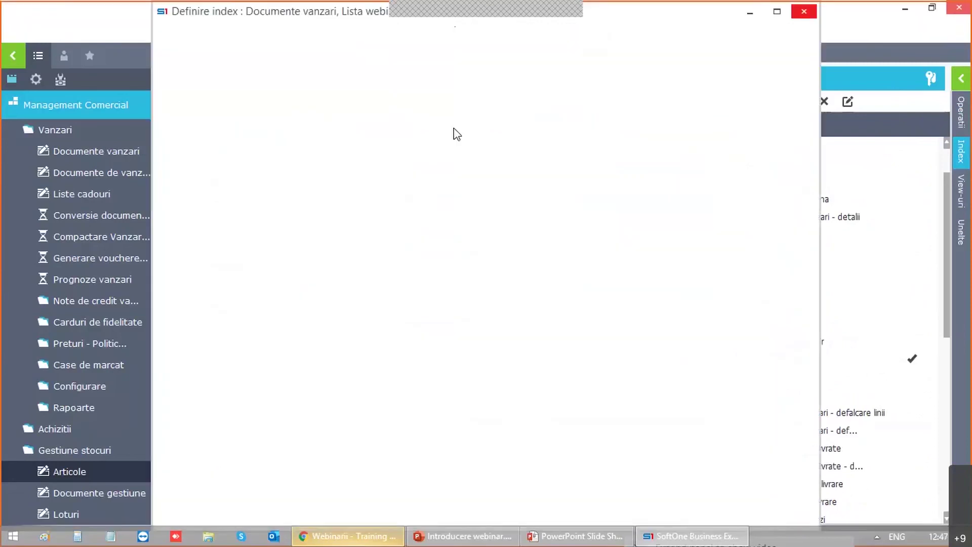
click(564, 80)
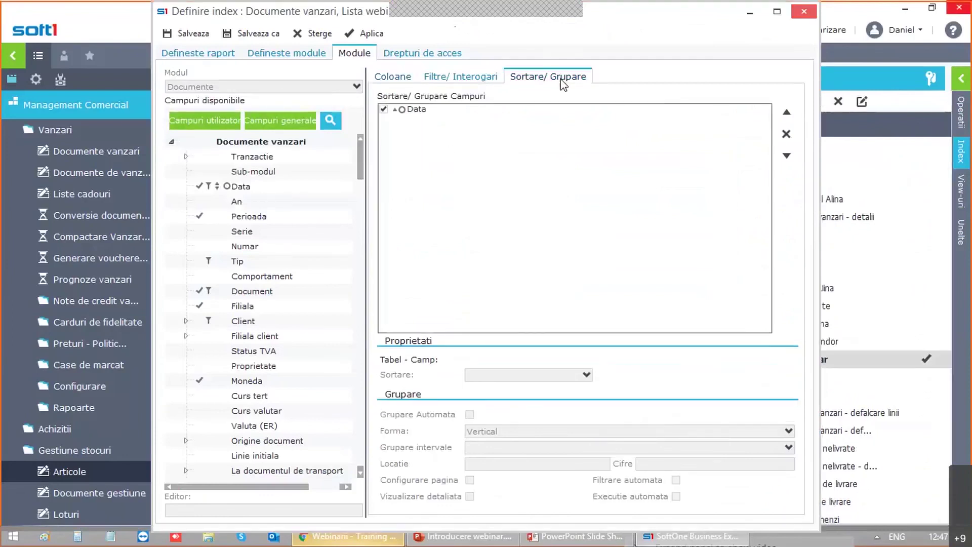
click(416, 111)
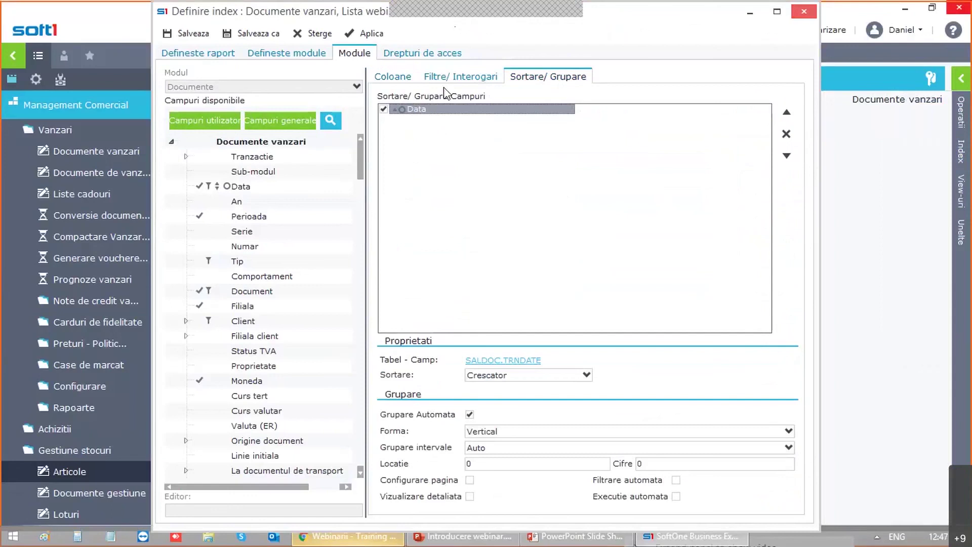
click(494, 433)
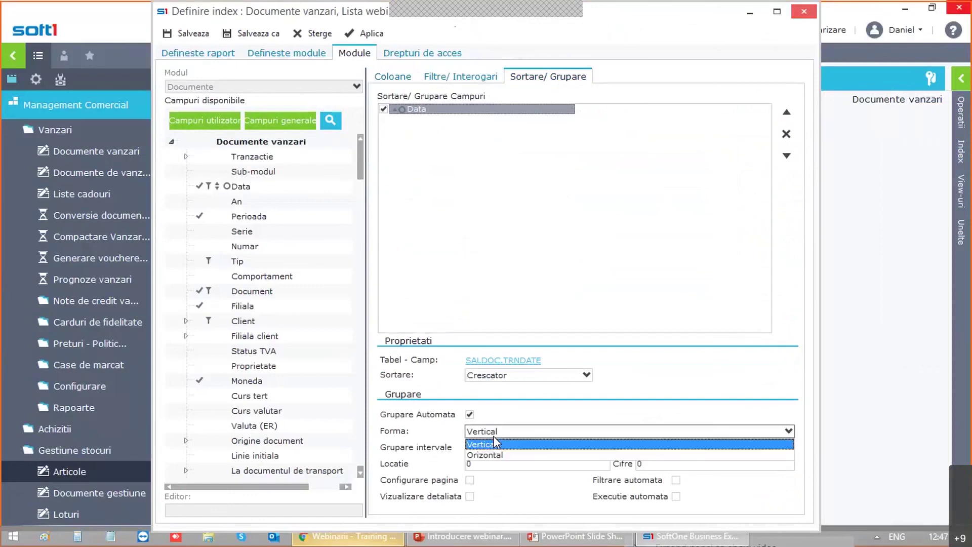
click(486, 454)
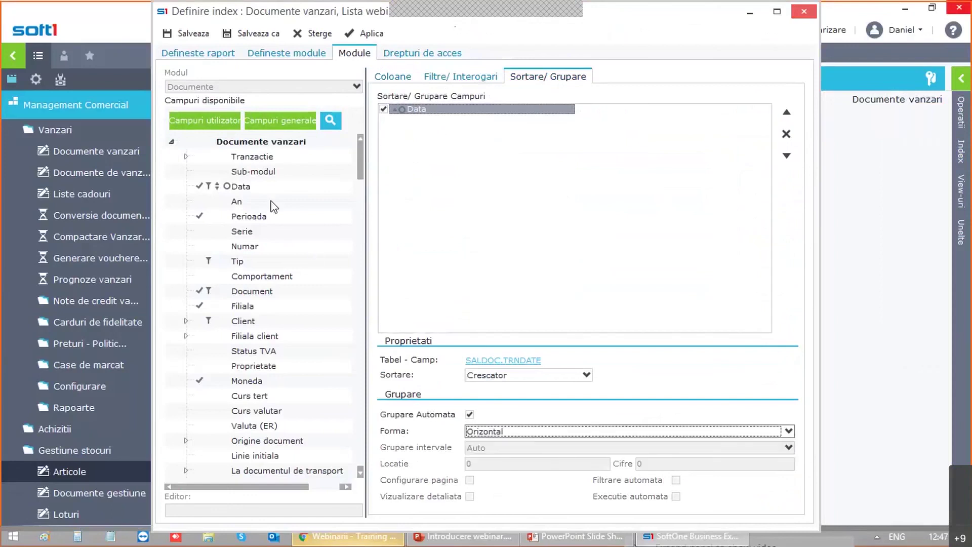
click(187, 34)
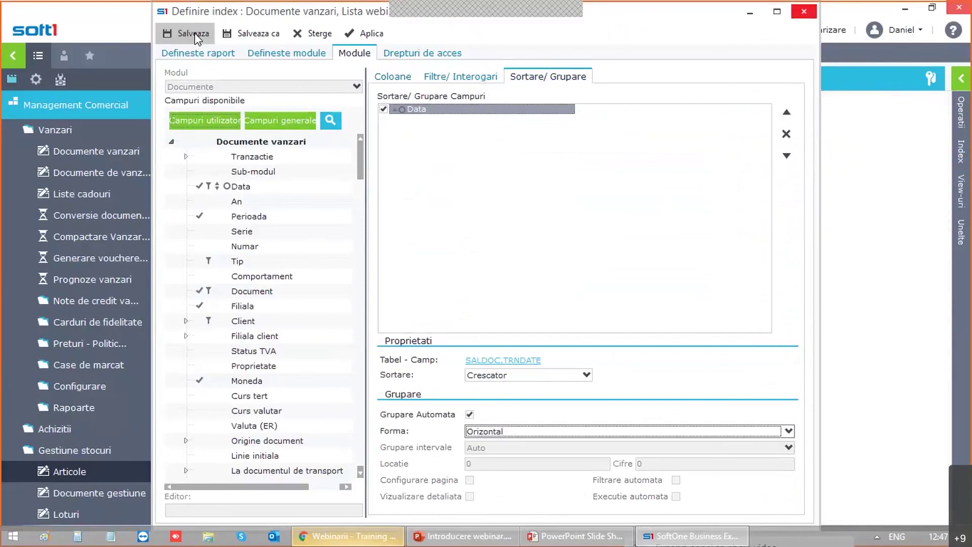
Step: List the documents for Anul Fiscal Curent (1/1/2020 - 31/12/2020) and expand all the Data doc groups
click(393, 121)
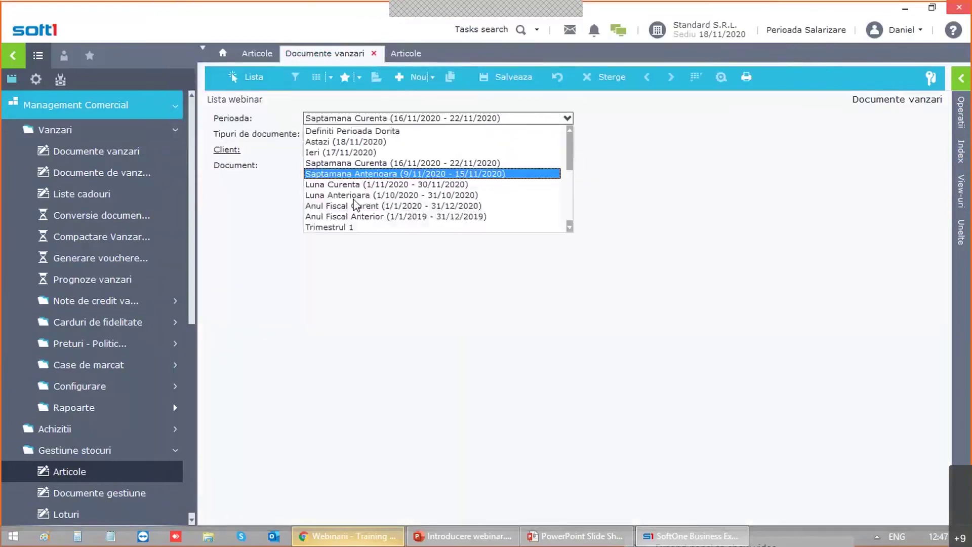
click(353, 206)
click(248, 77)
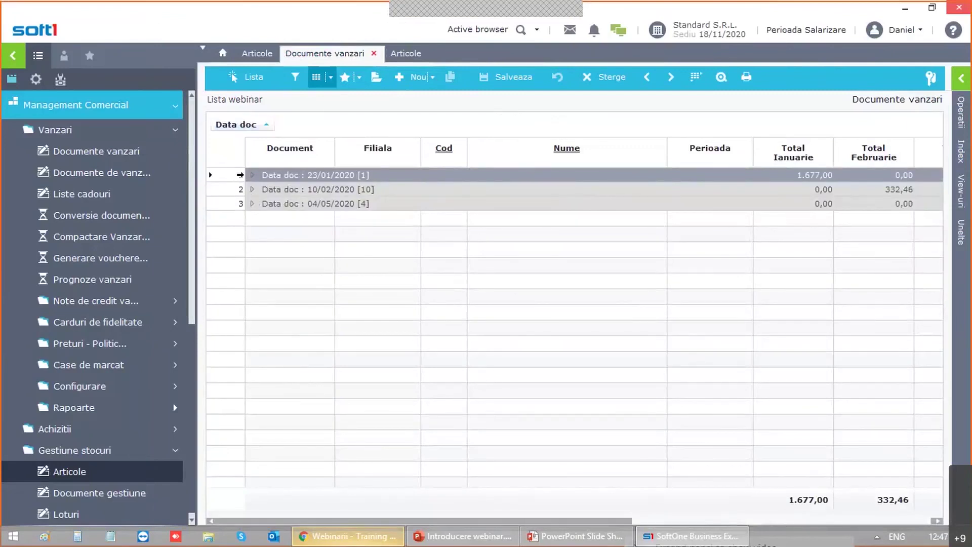
click(252, 176)
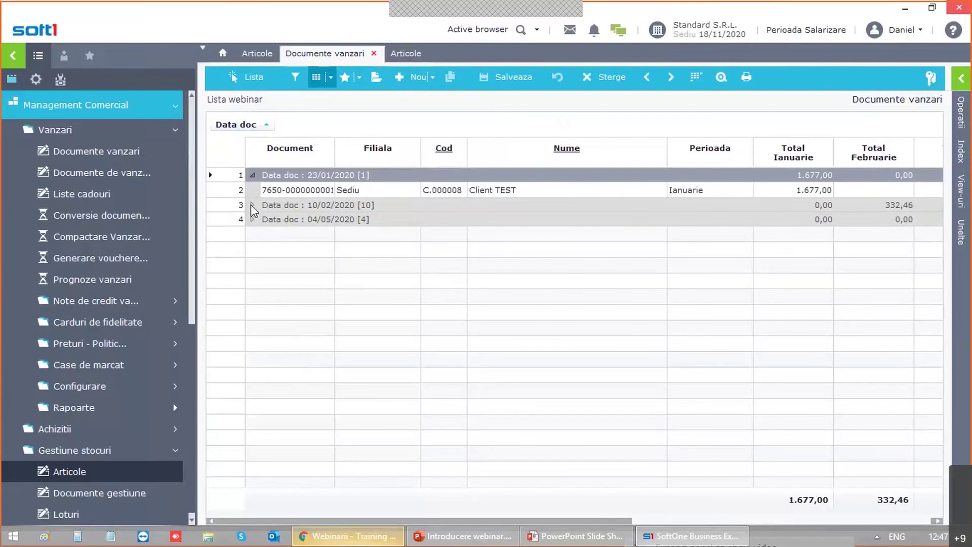
click(252, 204)
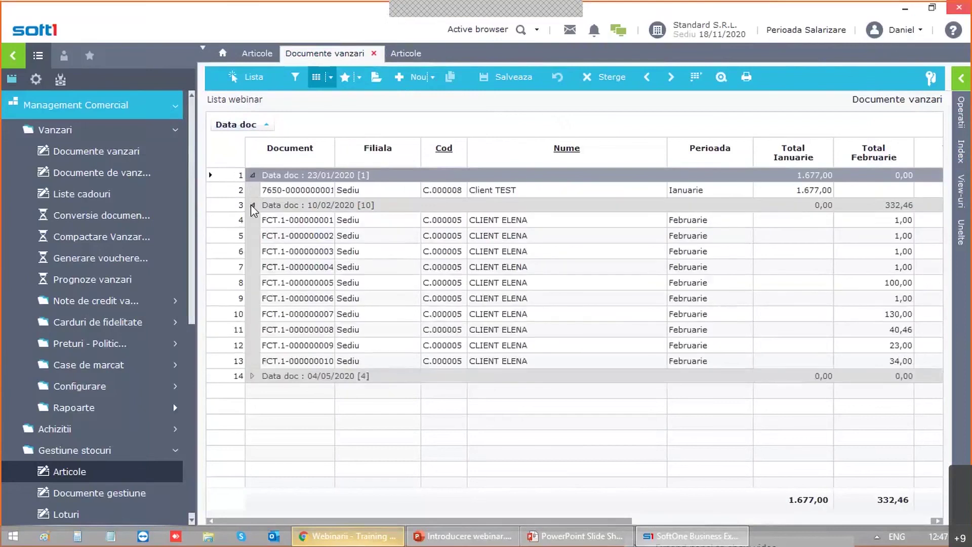
click(252, 377)
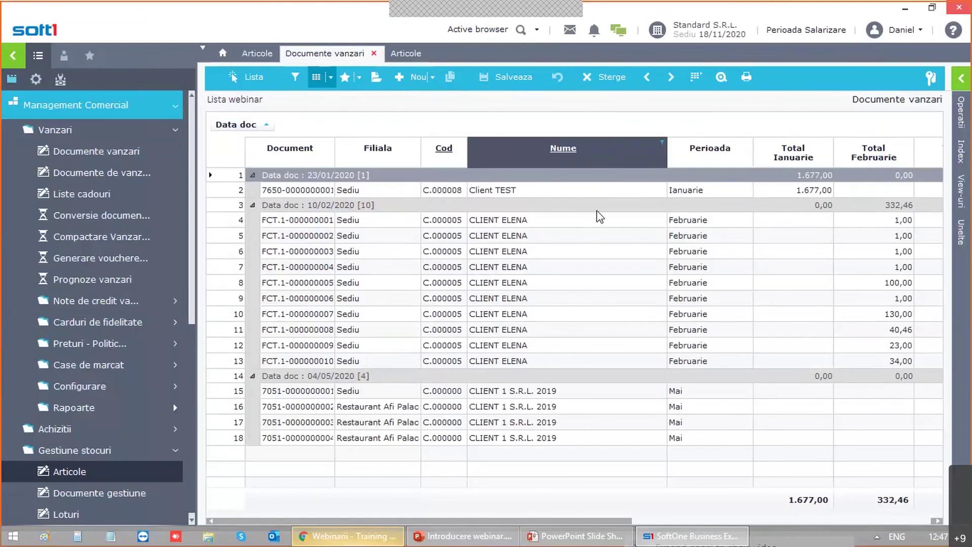
click(393, 252)
key(Up)
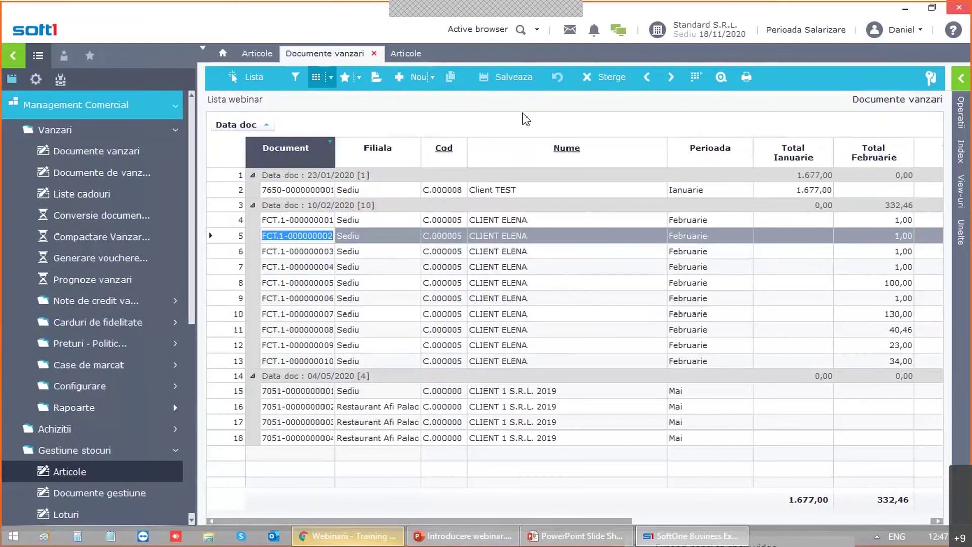
Step: Review the Lista webinar index's access rights, report settings and module fields, and close the definition without saving
mouse_move(958, 169)
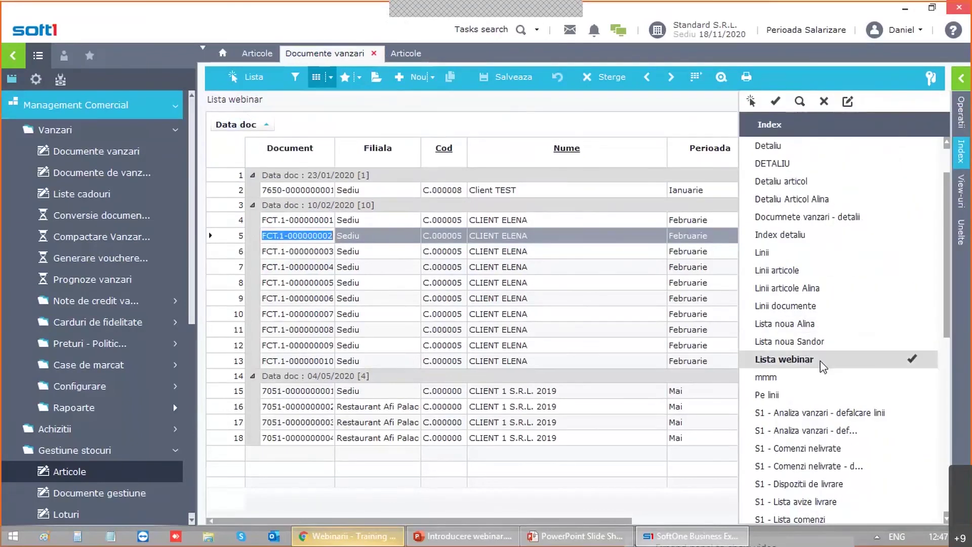
right_click(823, 365)
click(835, 439)
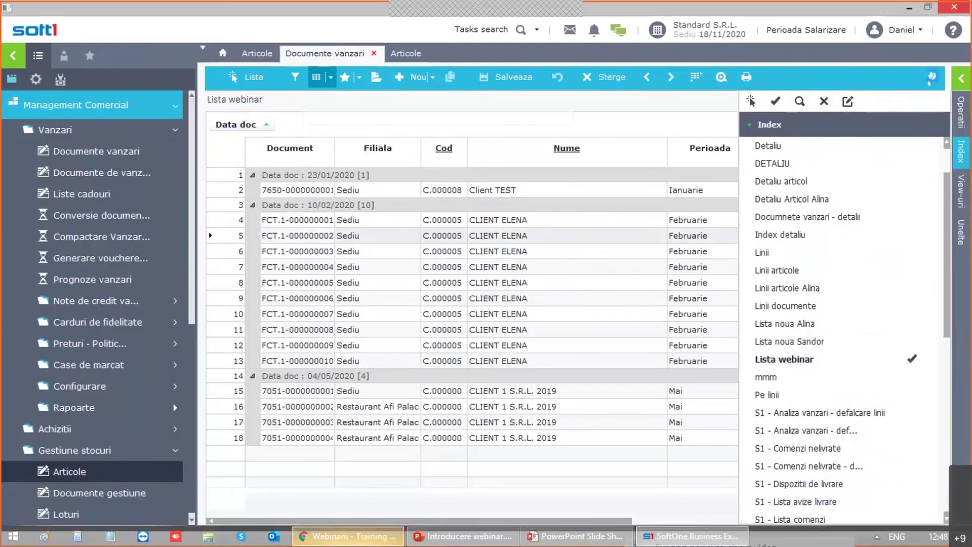
click(929, 78)
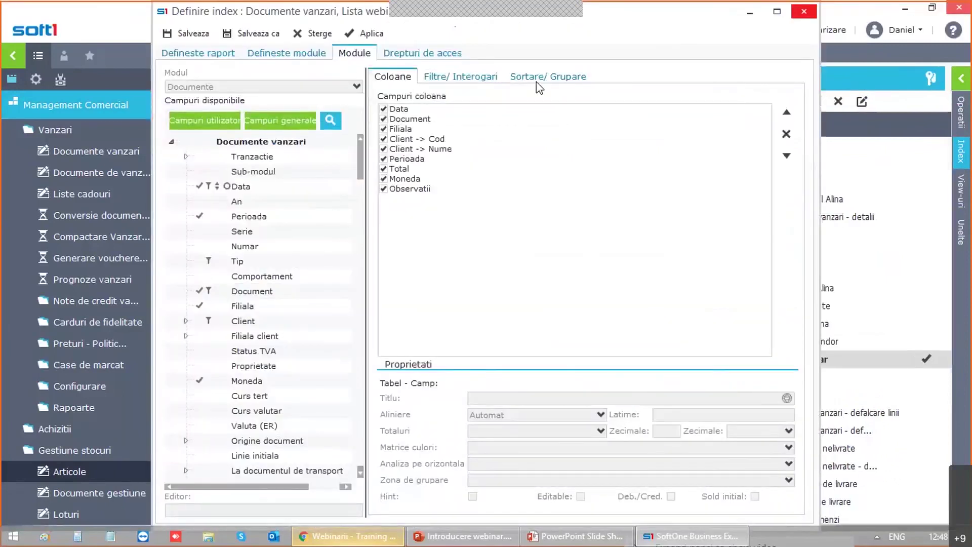
click(428, 54)
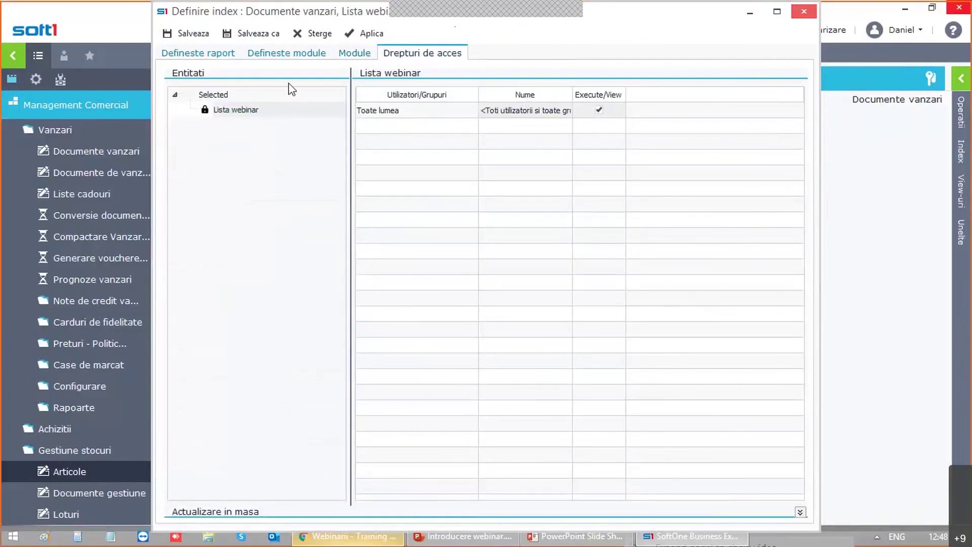
click(198, 53)
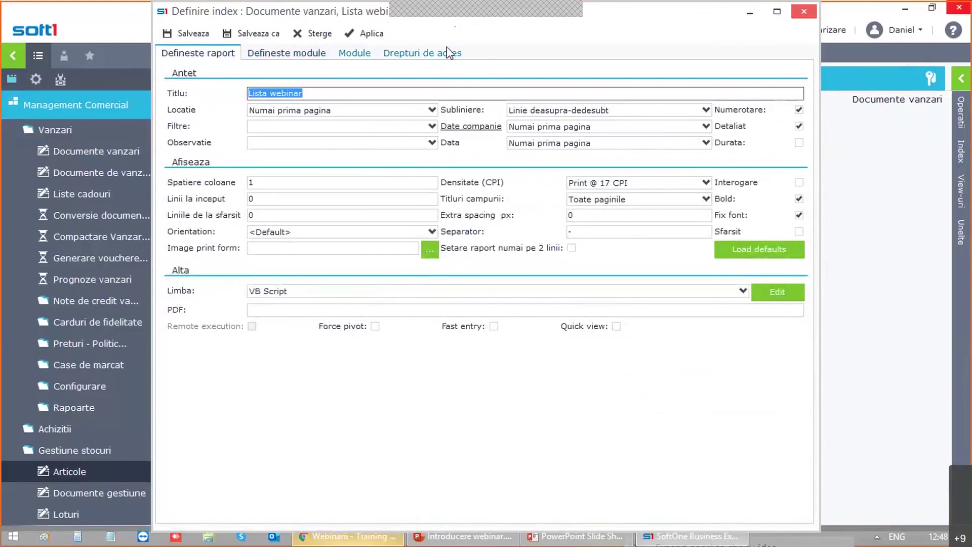
click(354, 55)
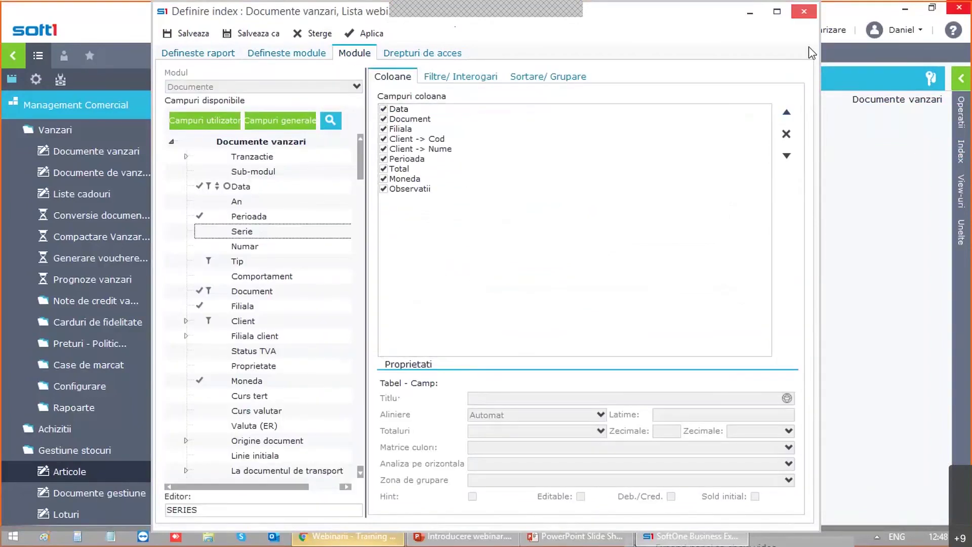
click(804, 12)
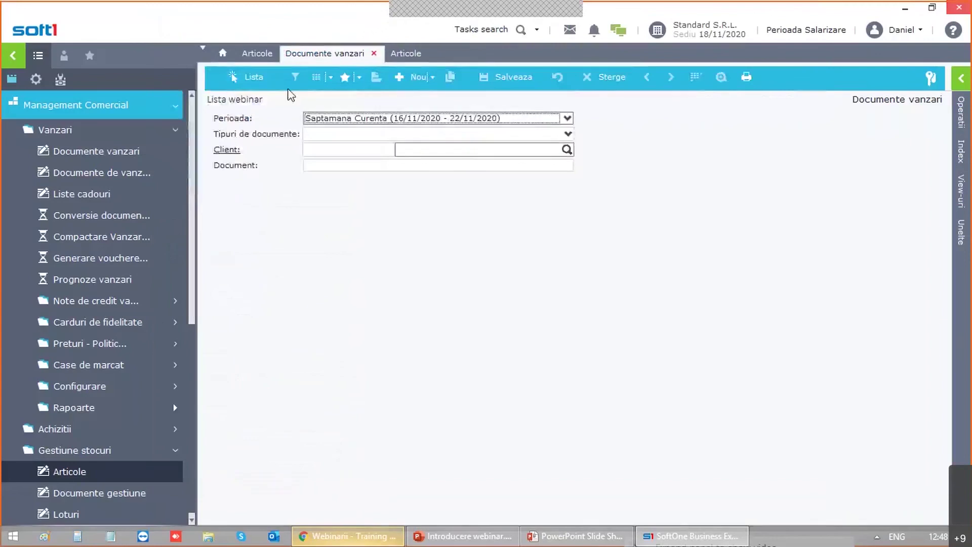
Step: Show the Articole list, switch to Chrome and browse the Webinarii - Training 4 Soft1 playlist on YouTube
click(263, 57)
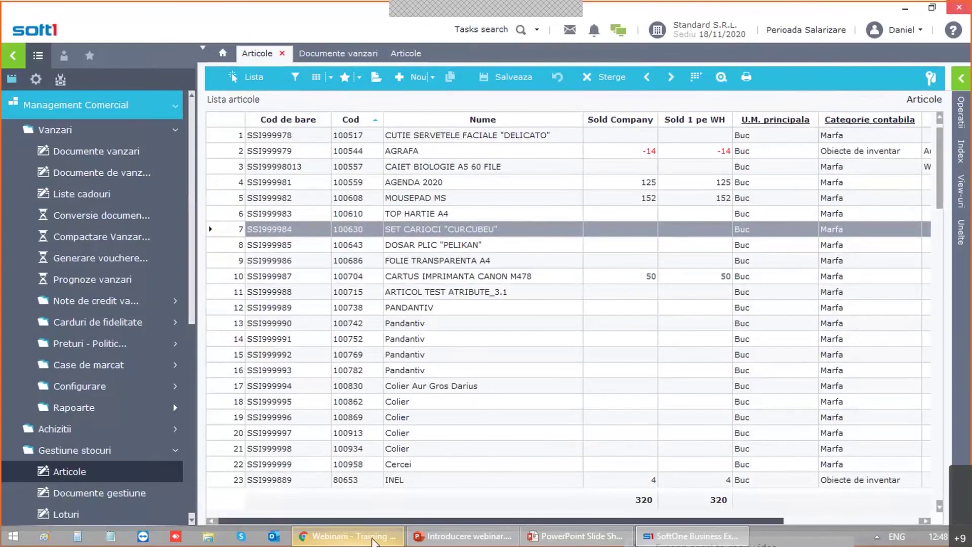
click(350, 536)
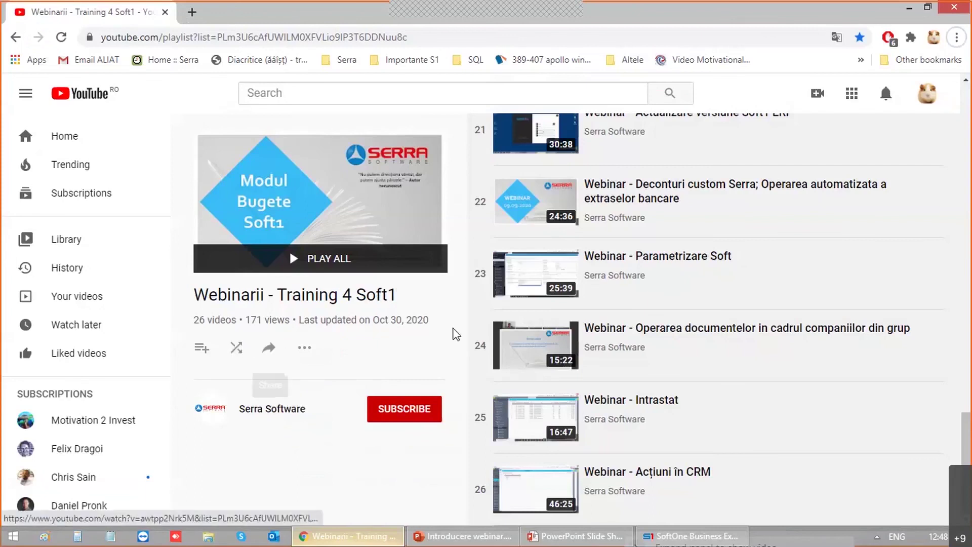
scroll(657, 314, up, 1)
scroll(657, 313, up, 10)
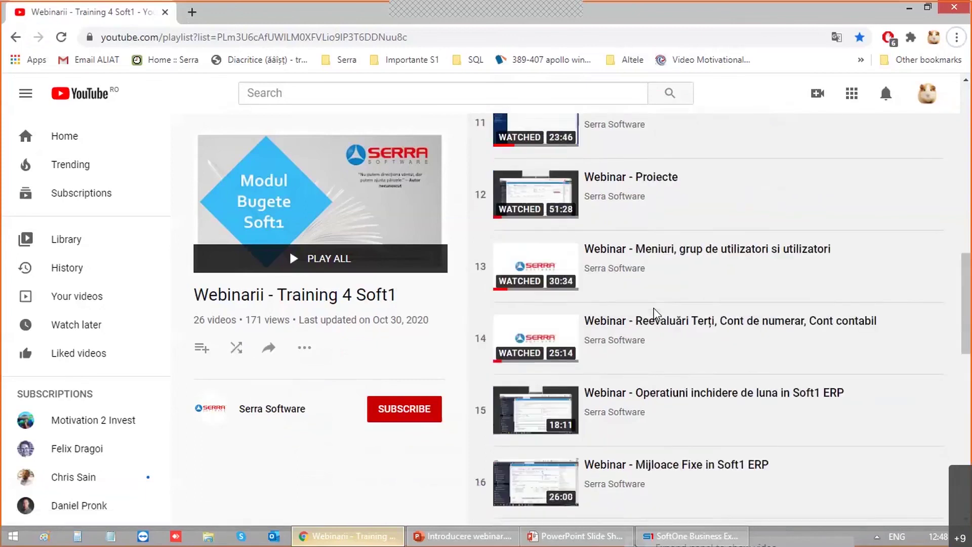
scroll(653, 313, down, 10)
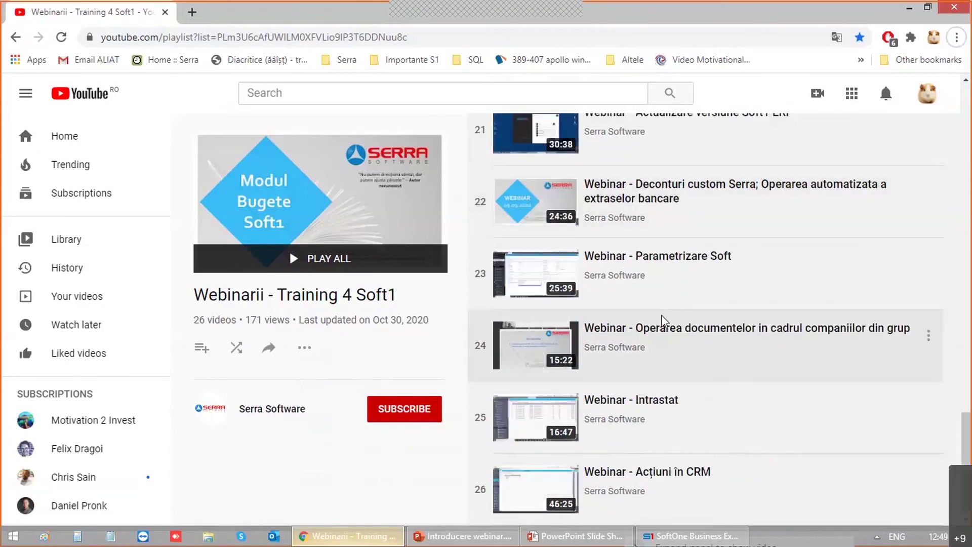
scroll(657, 300, up, 5)
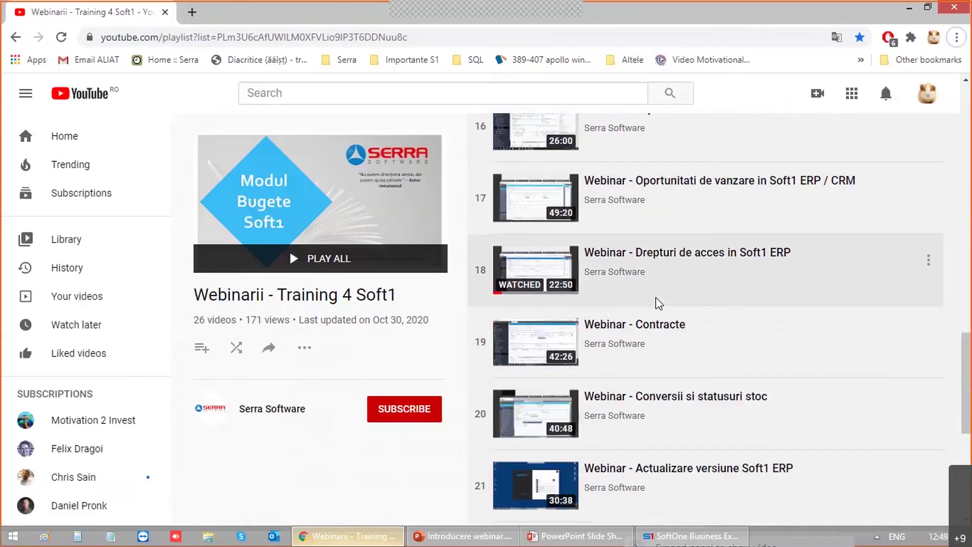